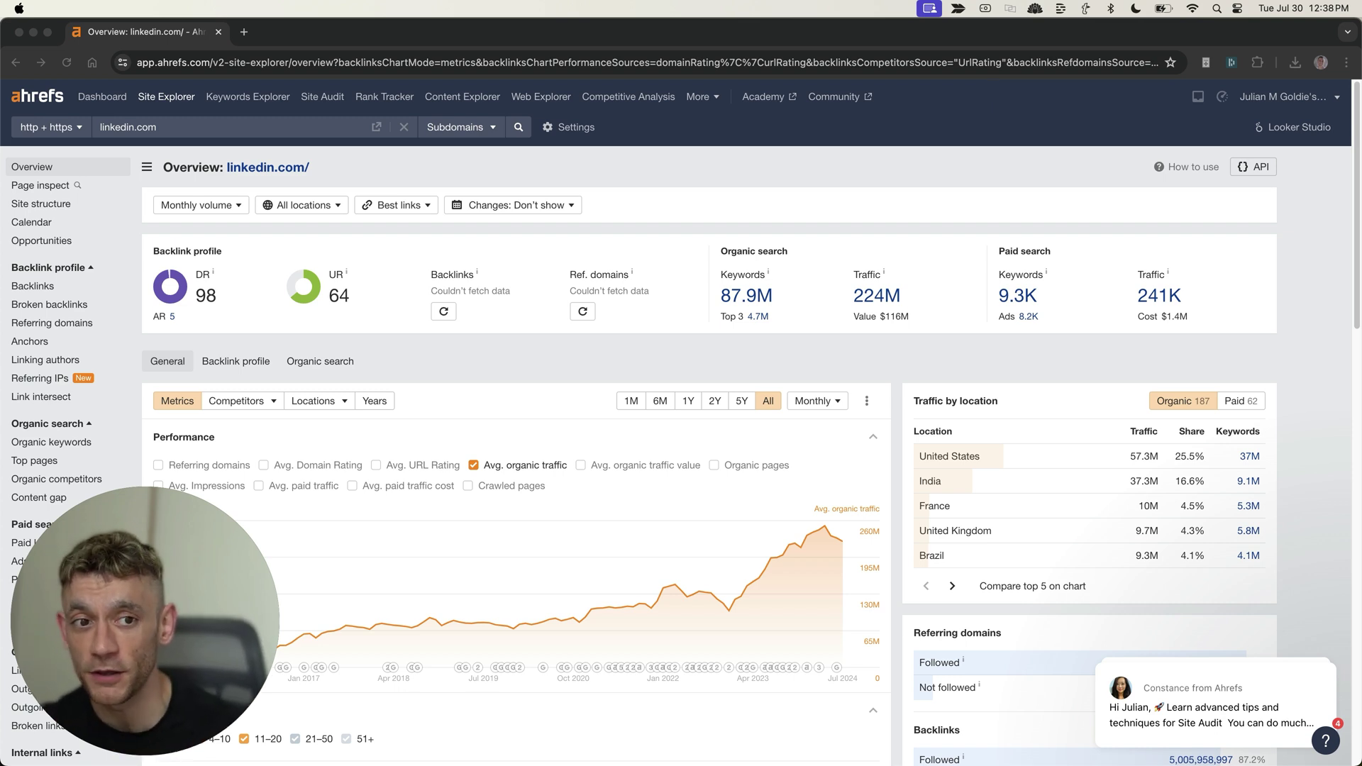
- Highlight LinkedIn's 224M organic traffic in Ahrefs, then start an Incognito search for 'perplexity ai seo'
{"action": "left_click", "coordinate": [928, 234]}
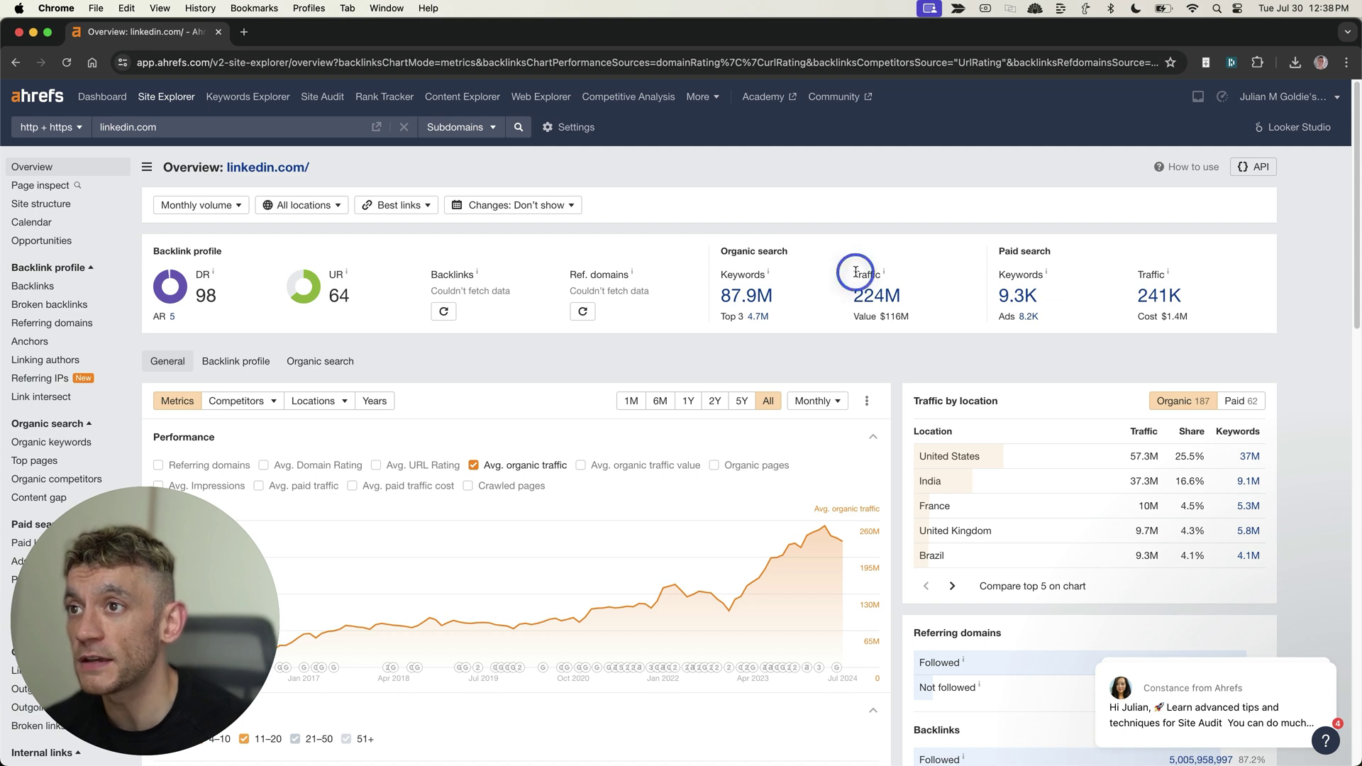
{"action": "left_click_drag", "start_coordinate": [852, 273], "coordinate": [929, 309]}
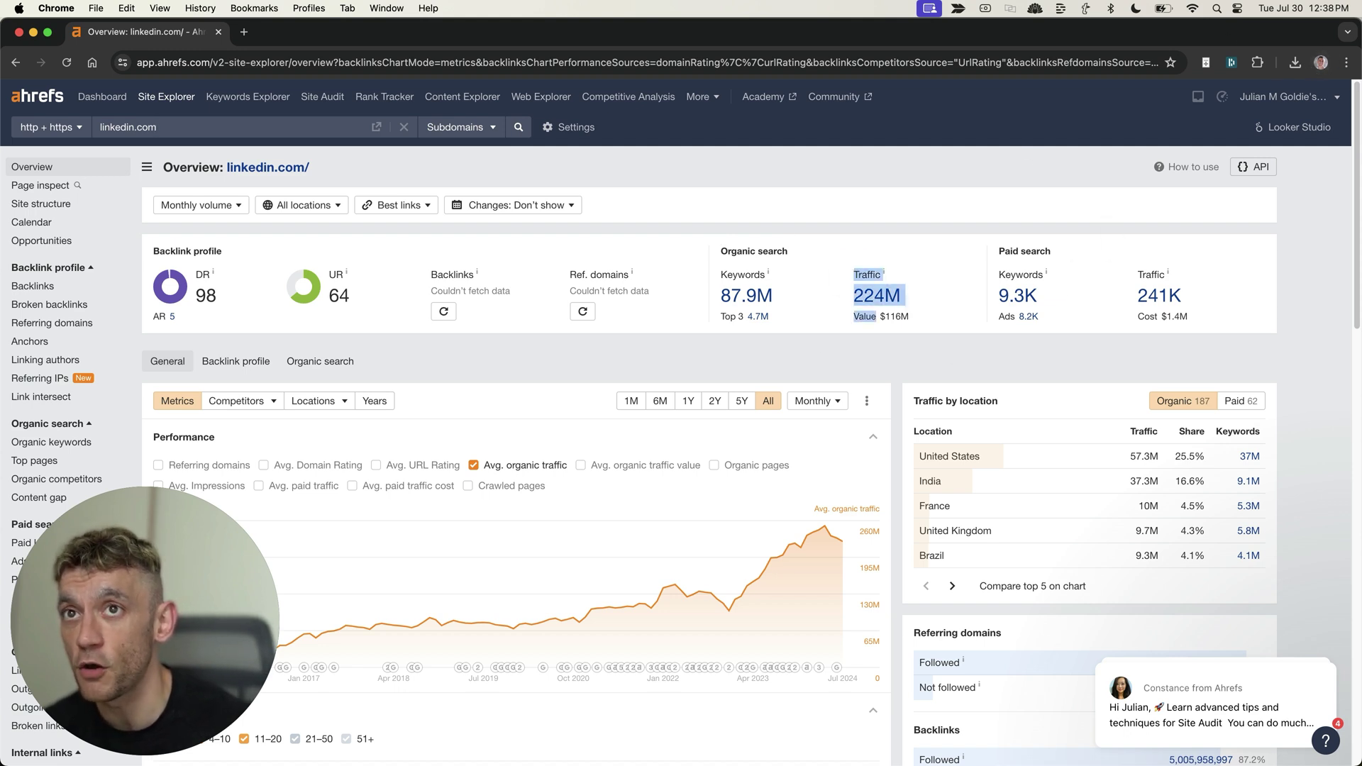
{"action": "left_click", "coordinate": [1344, 61]}
{"action": "left_click", "coordinate": [1187, 131]}
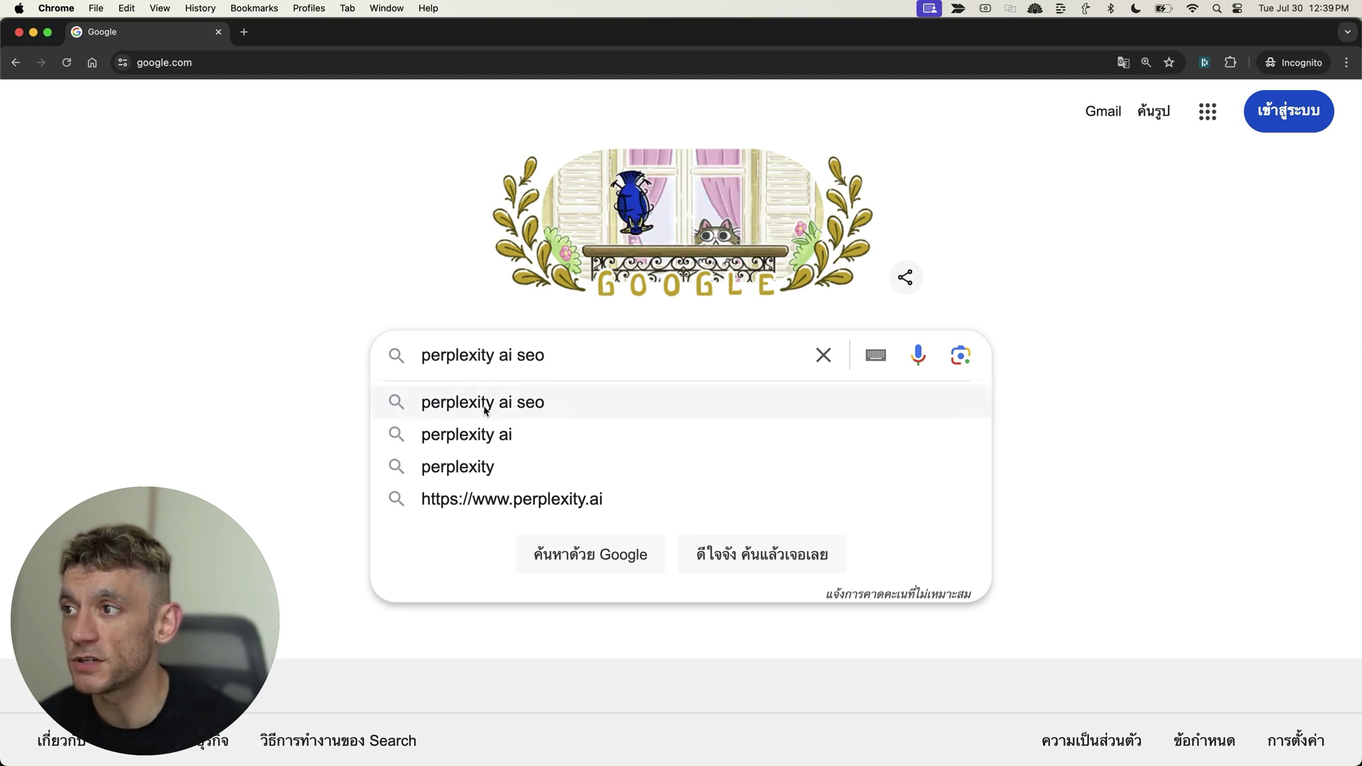
- Run the 'perplexity ai seo' search in English and highlight the top LinkedIn article result
{"action": "left_click", "coordinate": [629, 398]}
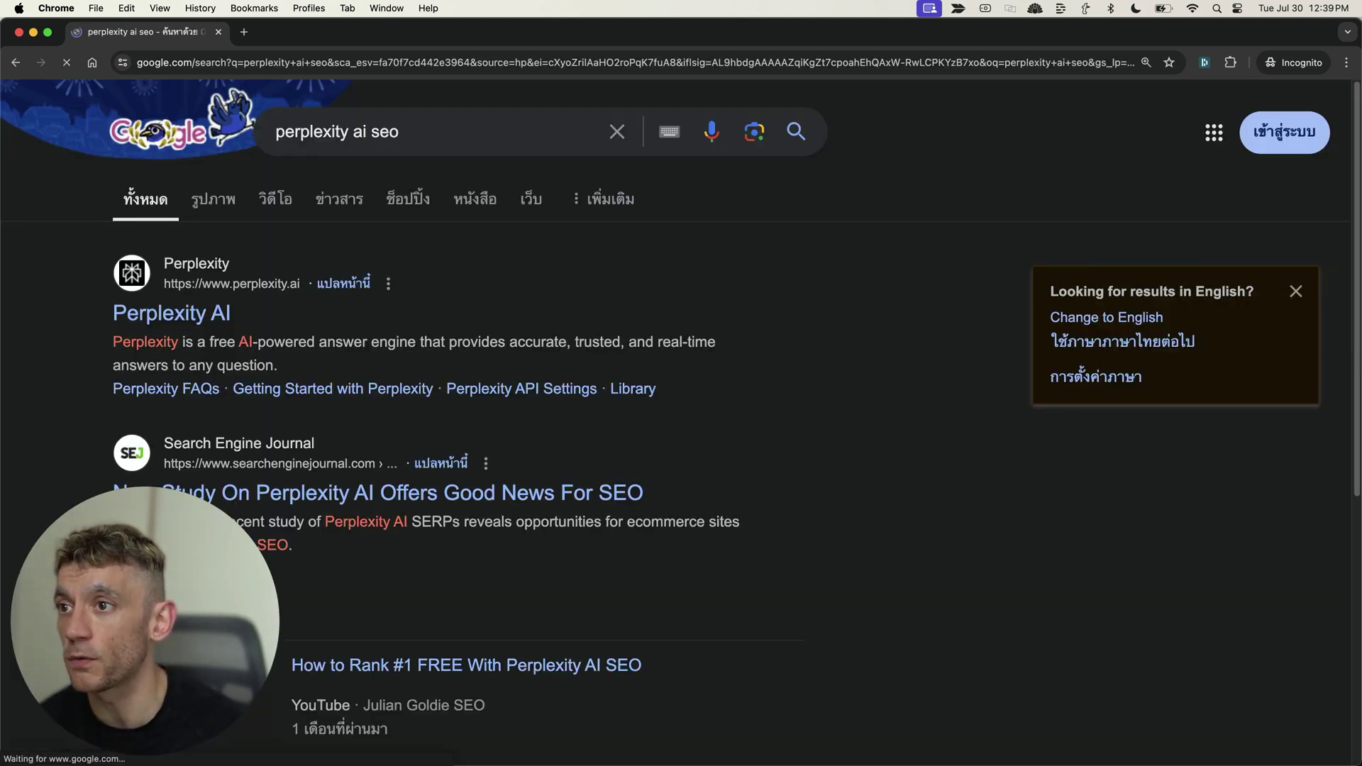
{"action": "left_click", "coordinate": [1107, 318]}
{"action": "scroll", "coordinate": [228, 243], "scroll_direction": "down", "scroll_amount": 3}
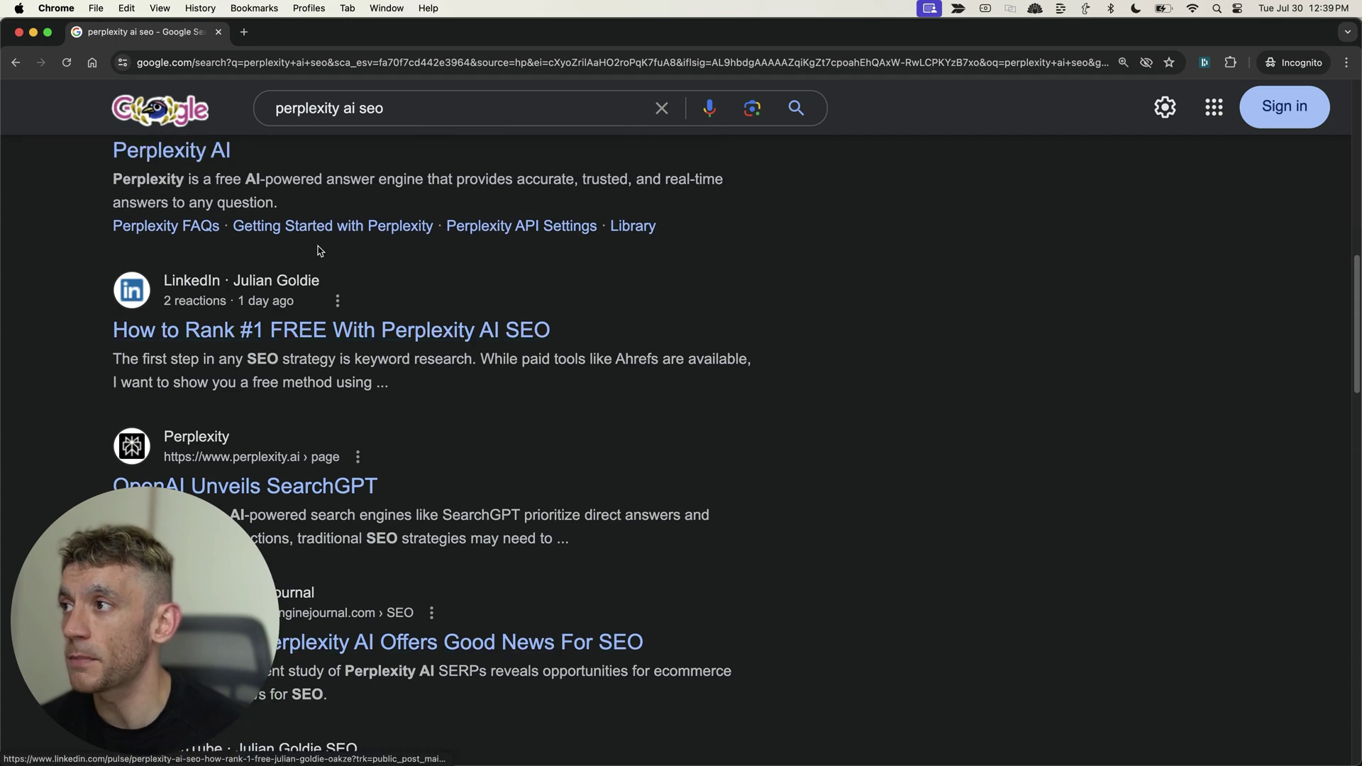
{"action": "left_click_drag", "start_coordinate": [101, 266], "coordinate": [373, 384]}
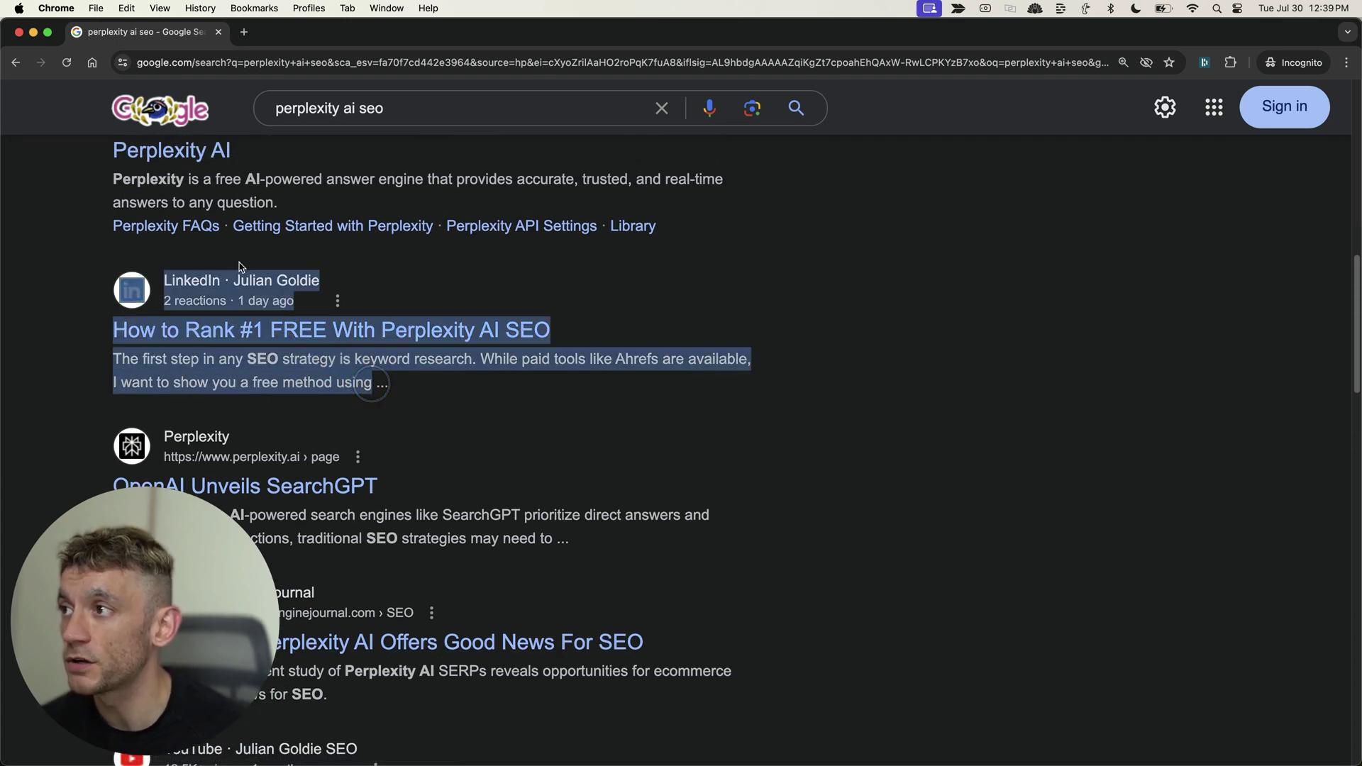
{"action": "left_click", "coordinate": [382, 283]}
{"action": "key", "text": "super+equal"}
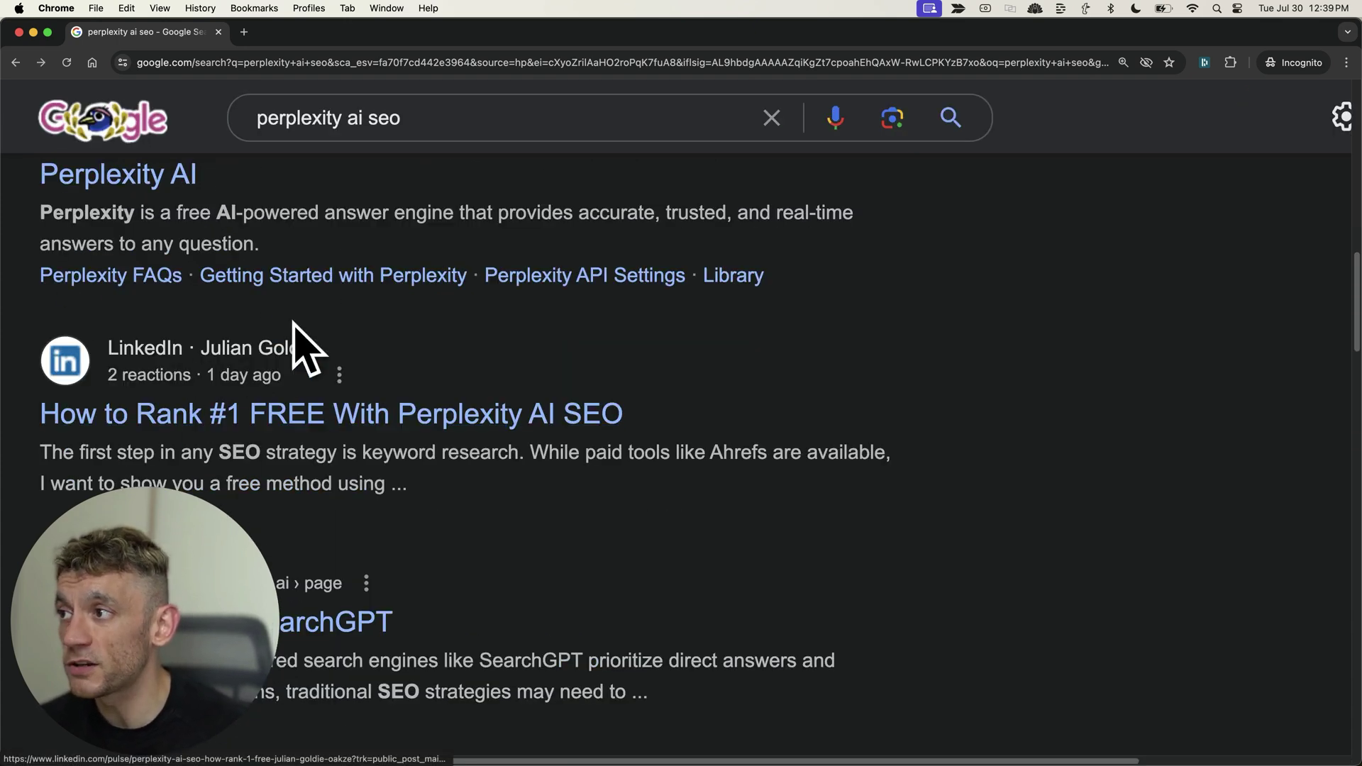
{"action": "scroll", "coordinate": [247, 361], "scroll_direction": "down", "scroll_amount": 10}
{"action": "scroll", "coordinate": [359, 359], "scroll_direction": "up", "scroll_amount": 2}
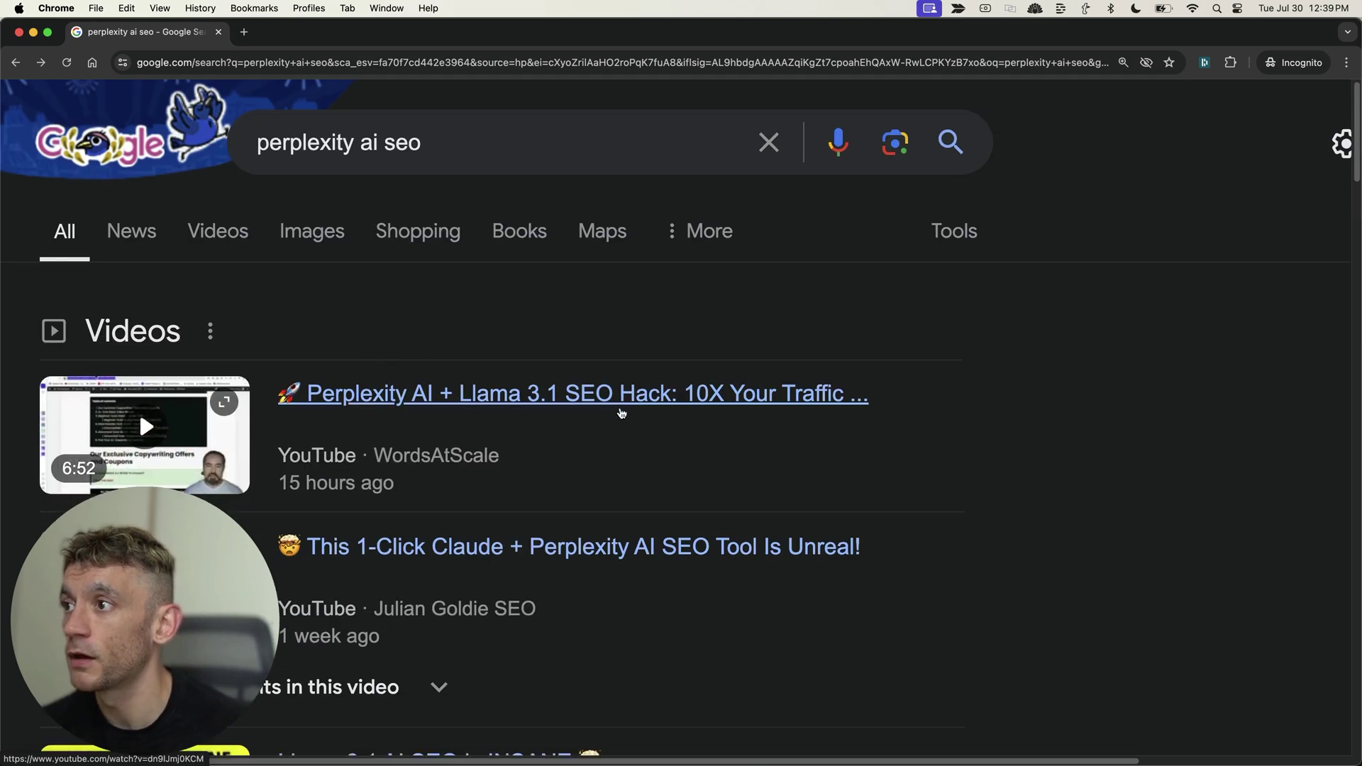
{"action": "scroll", "coordinate": [394, 320], "scroll_direction": "down", "scroll_amount": 4}
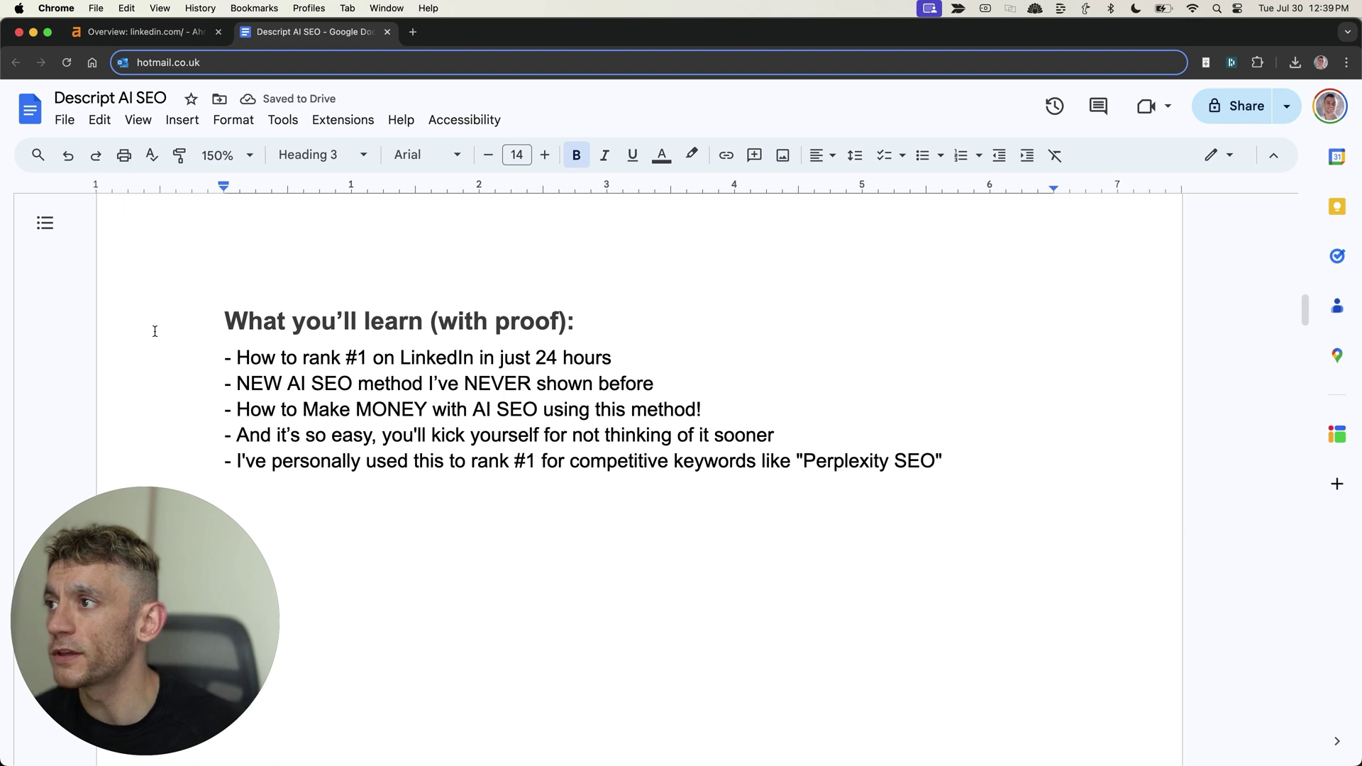
- Select from the 'What you'll learn (with proof)' heading down through its last bullet
{"action": "left_click_drag", "start_coordinate": [149, 330], "coordinate": [712, 352]}
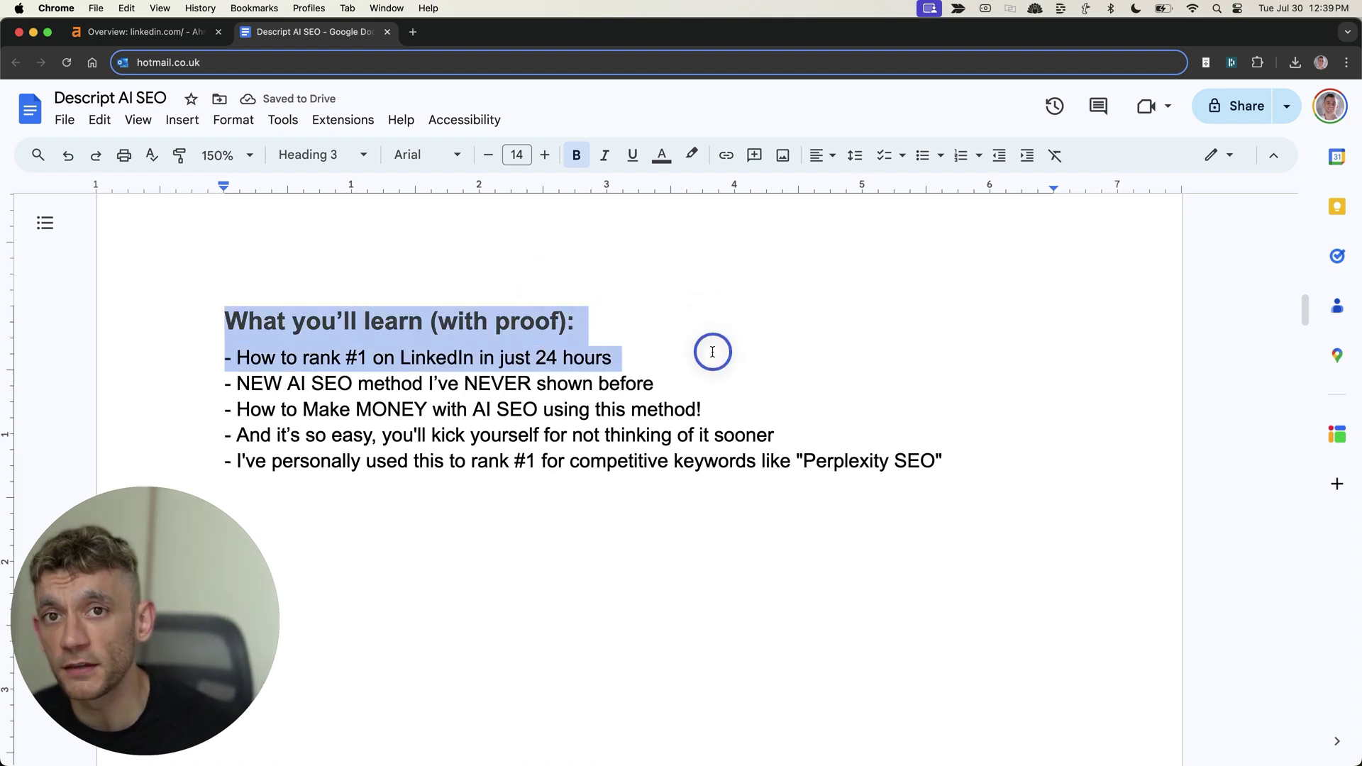
{"action": "mouse_move", "coordinate": [712, 352]}
{"action": "left_mouse_down"}
{"action": "mouse_move", "coordinate": [722, 400]}
{"action": "mouse_move", "coordinate": [834, 431]}
{"action": "left_mouse_up"}
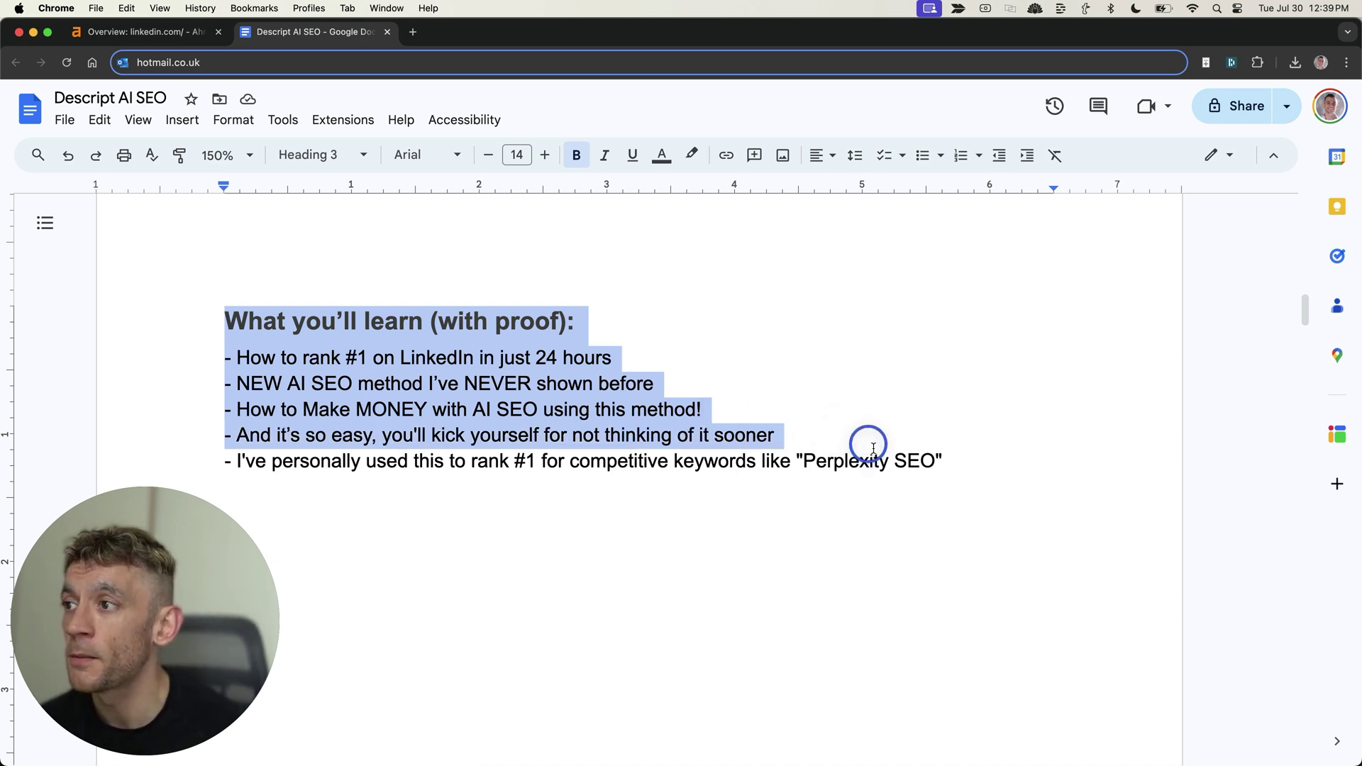
{"action": "left_click_drag", "start_coordinate": [833, 431], "coordinate": [958, 449]}
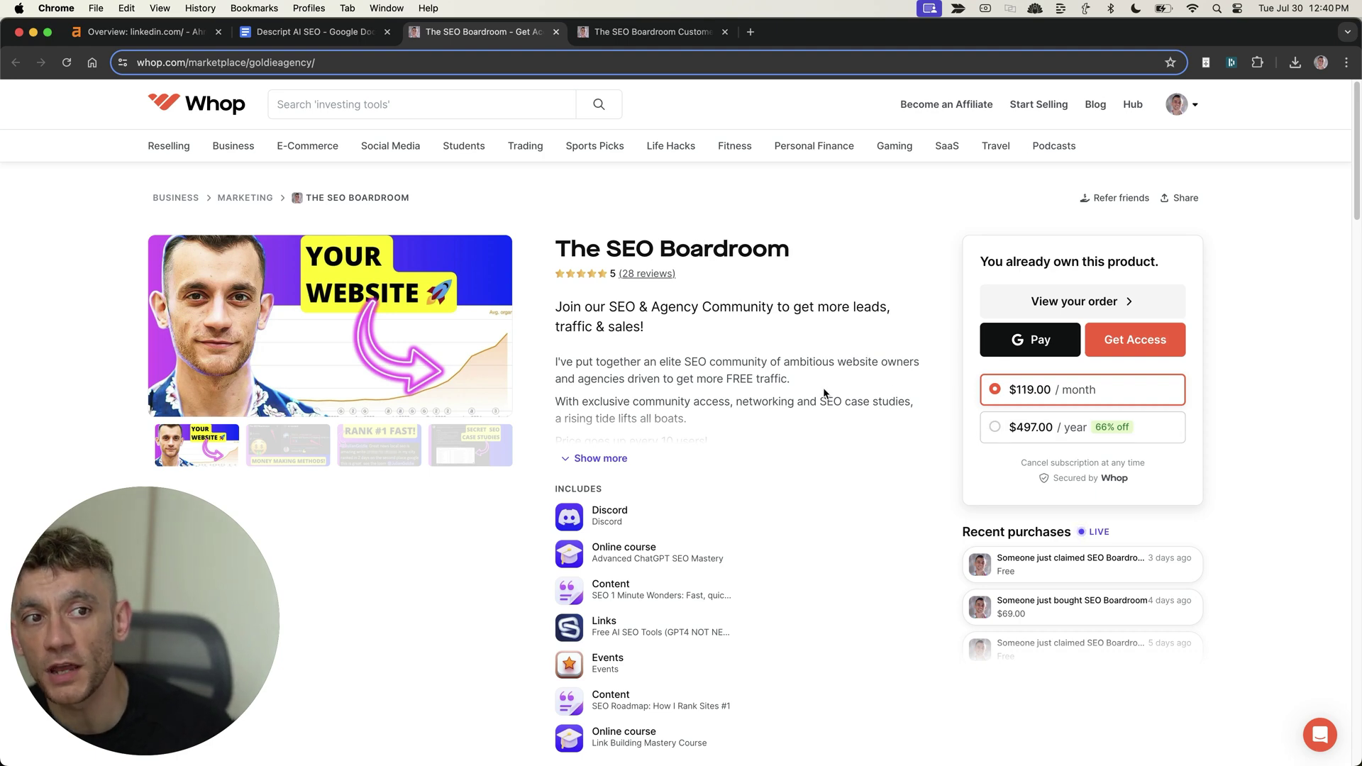
{"action": "scroll", "coordinate": [764, 379], "scroll_direction": "down", "scroll_amount": 1}
{"action": "scroll", "coordinate": [763, 379], "scroll_direction": "down", "scroll_amount": 1}
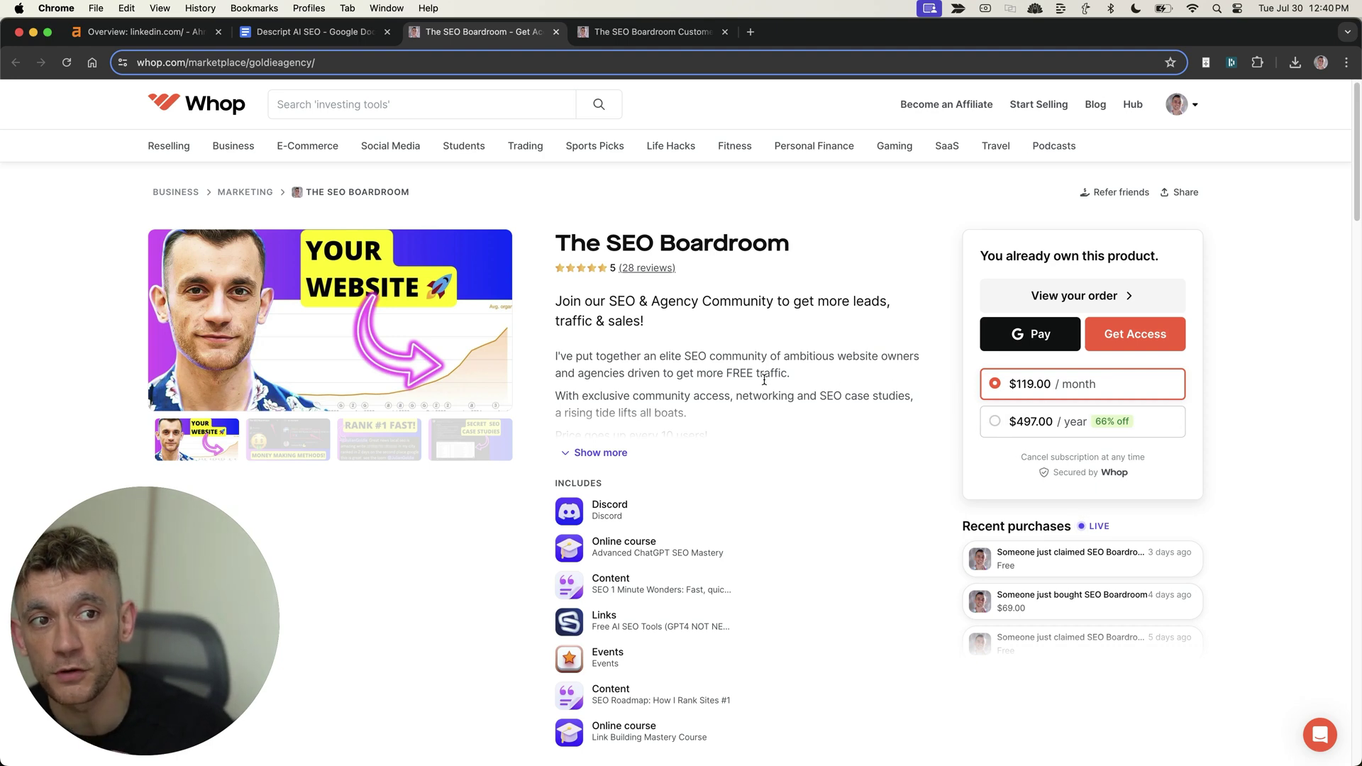
{"action": "scroll", "coordinate": [764, 378], "scroll_direction": "down", "scroll_amount": 3}
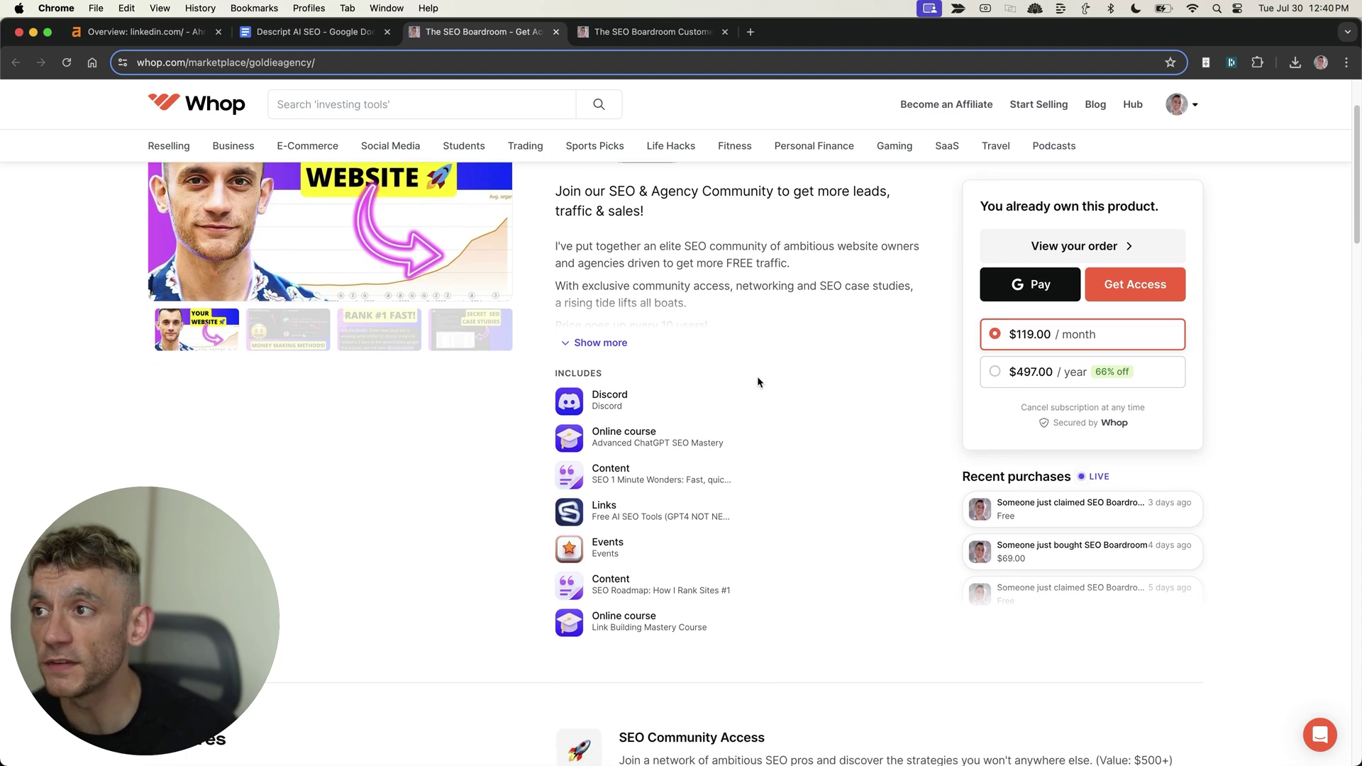
{"action": "scroll", "coordinate": [756, 376], "scroll_direction": "down", "scroll_amount": 3}
{"action": "scroll", "coordinate": [759, 379], "scroll_direction": "down", "scroll_amount": 2}
{"action": "scroll", "coordinate": [754, 363], "scroll_direction": "down", "scroll_amount": 3}
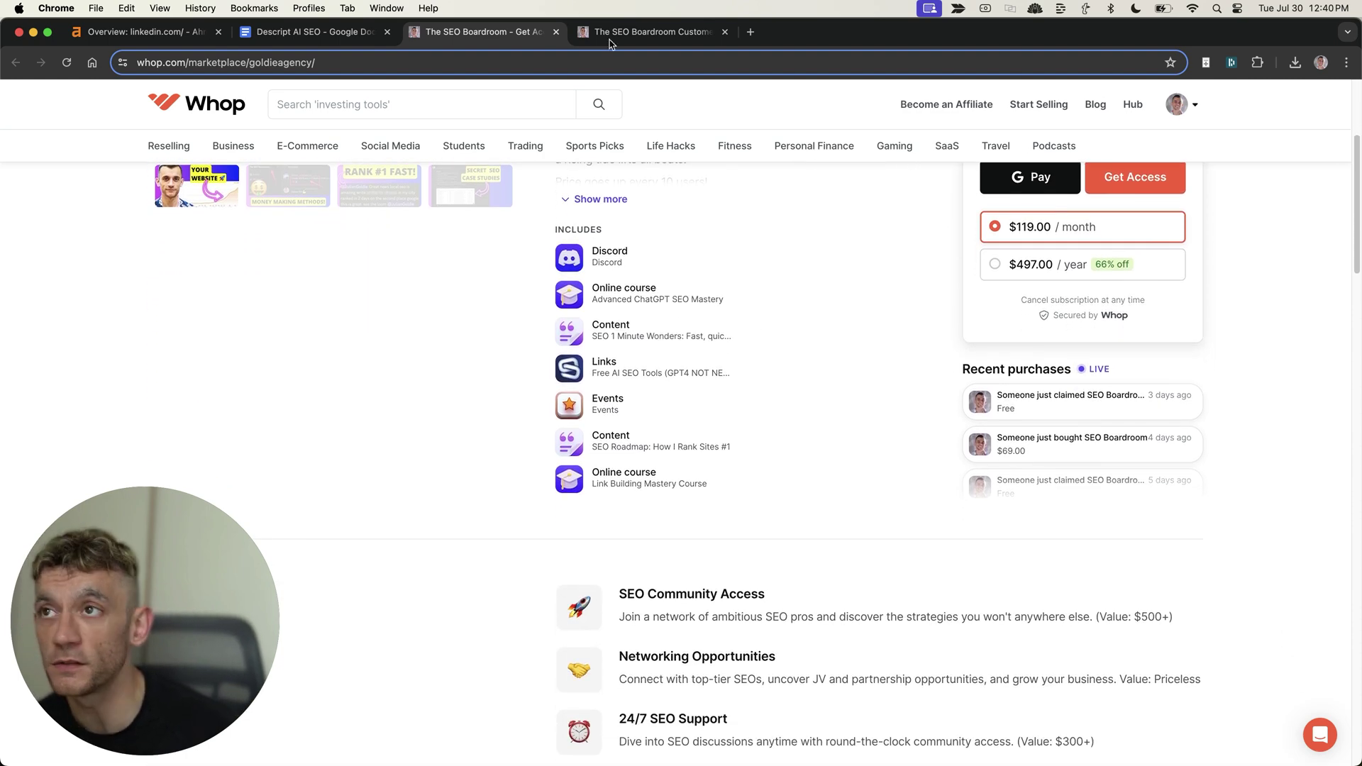
- Switch to The SEO Boardroom's Whop reviews tab to read the five-star member reviews
{"action": "key", "text": "ctrl+Tab"}
{"action": "scroll", "coordinate": [707, 292], "scroll_direction": "down", "scroll_amount": 2}
{"action": "scroll", "coordinate": [718, 310], "scroll_direction": "down", "scroll_amount": 1}
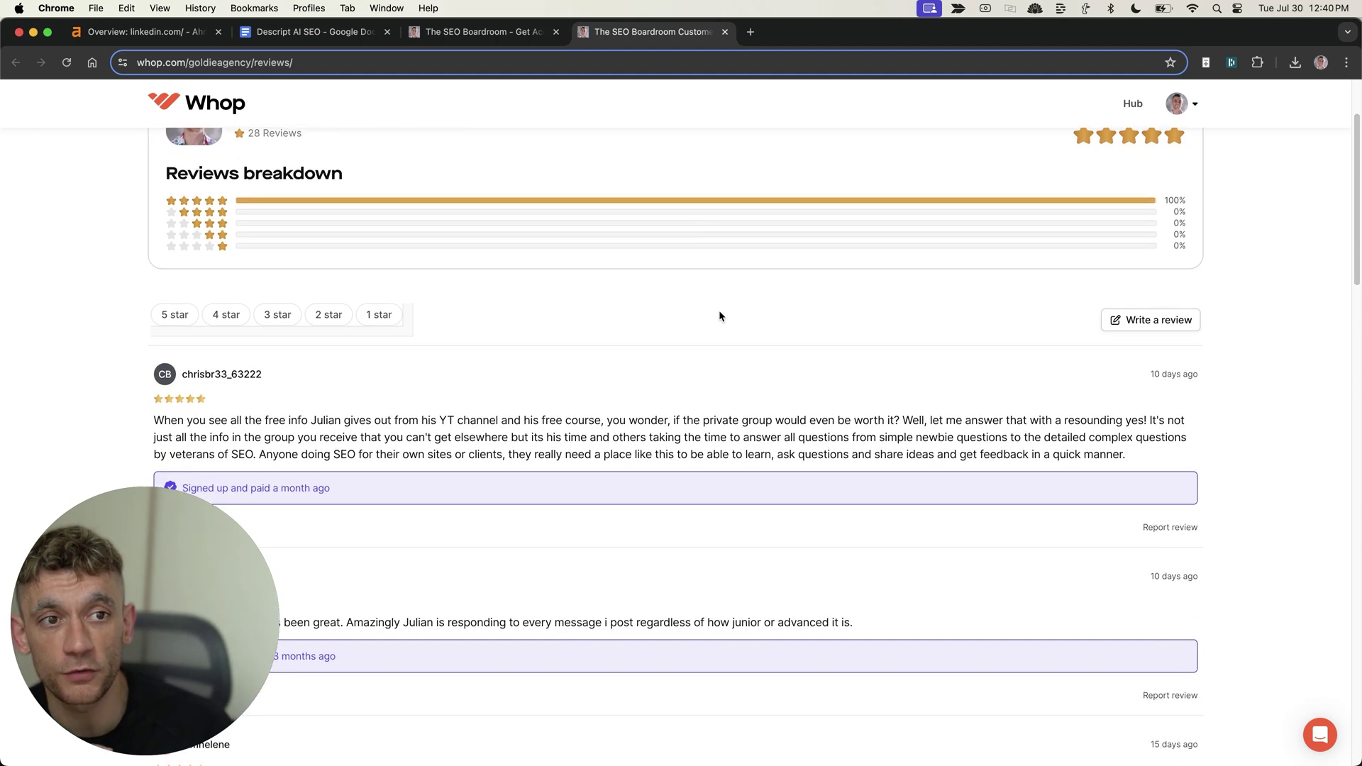
{"action": "scroll", "coordinate": [720, 316], "scroll_direction": "down", "scroll_amount": 1}
{"action": "scroll", "coordinate": [720, 318], "scroll_direction": "down", "scroll_amount": 1}
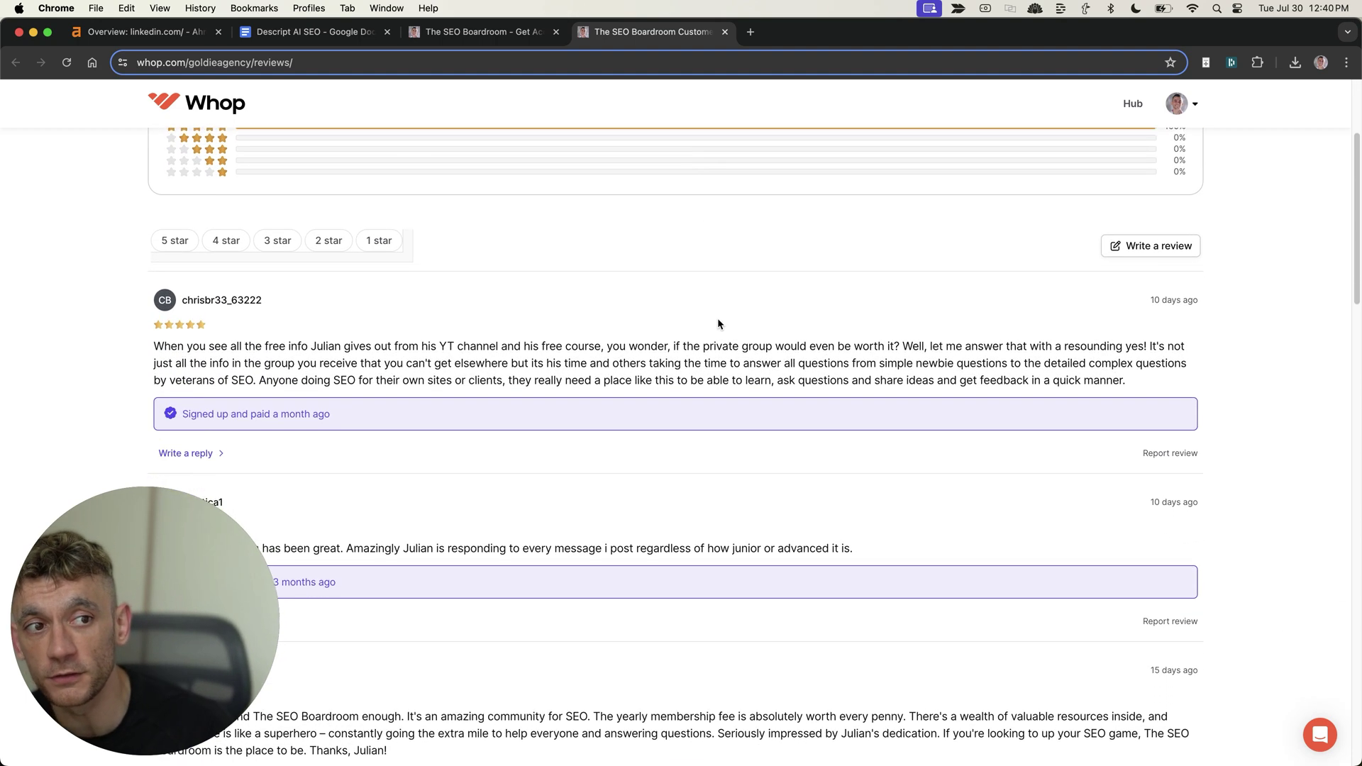
{"action": "scroll", "coordinate": [717, 322], "scroll_direction": "down", "scroll_amount": 1}
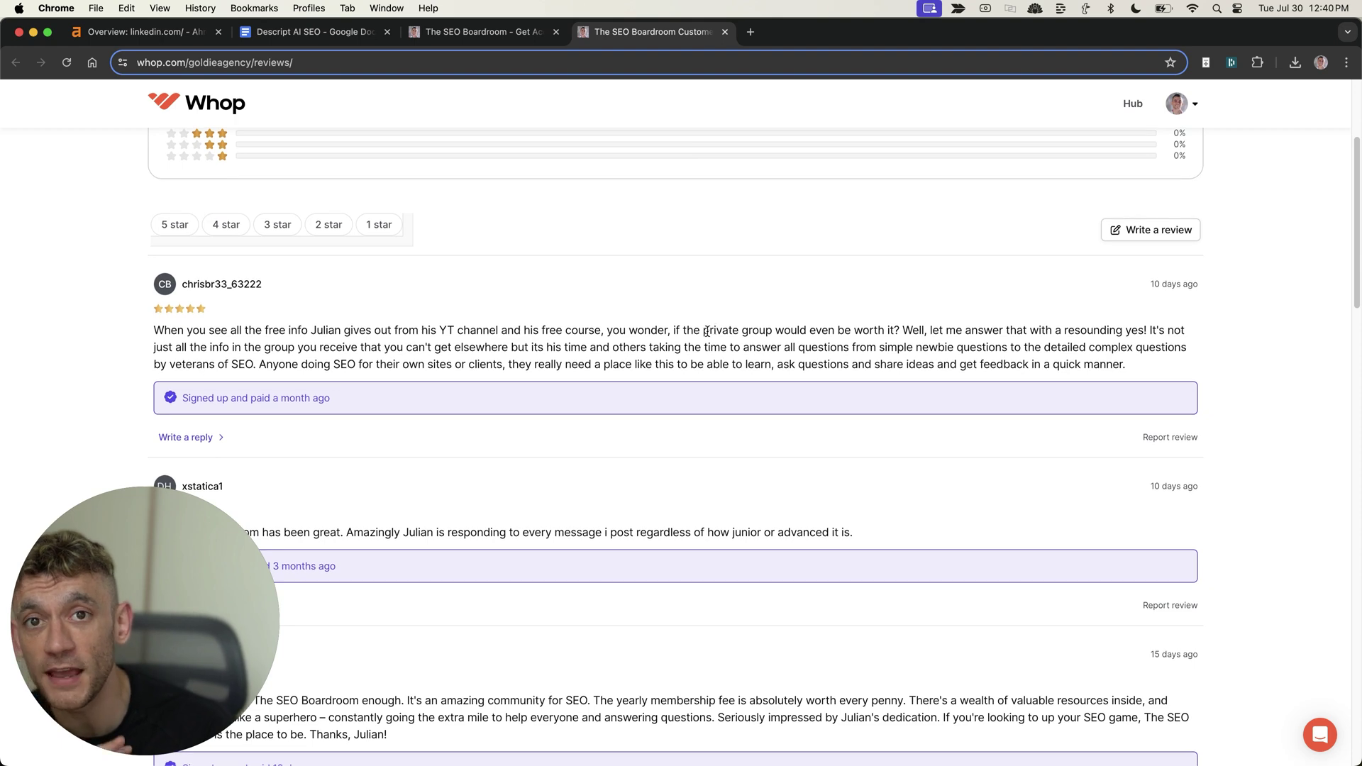
{"action": "scroll", "coordinate": [703, 336], "scroll_direction": "down", "scroll_amount": 1}
{"action": "scroll", "coordinate": [699, 339], "scroll_direction": "down", "scroll_amount": 1}
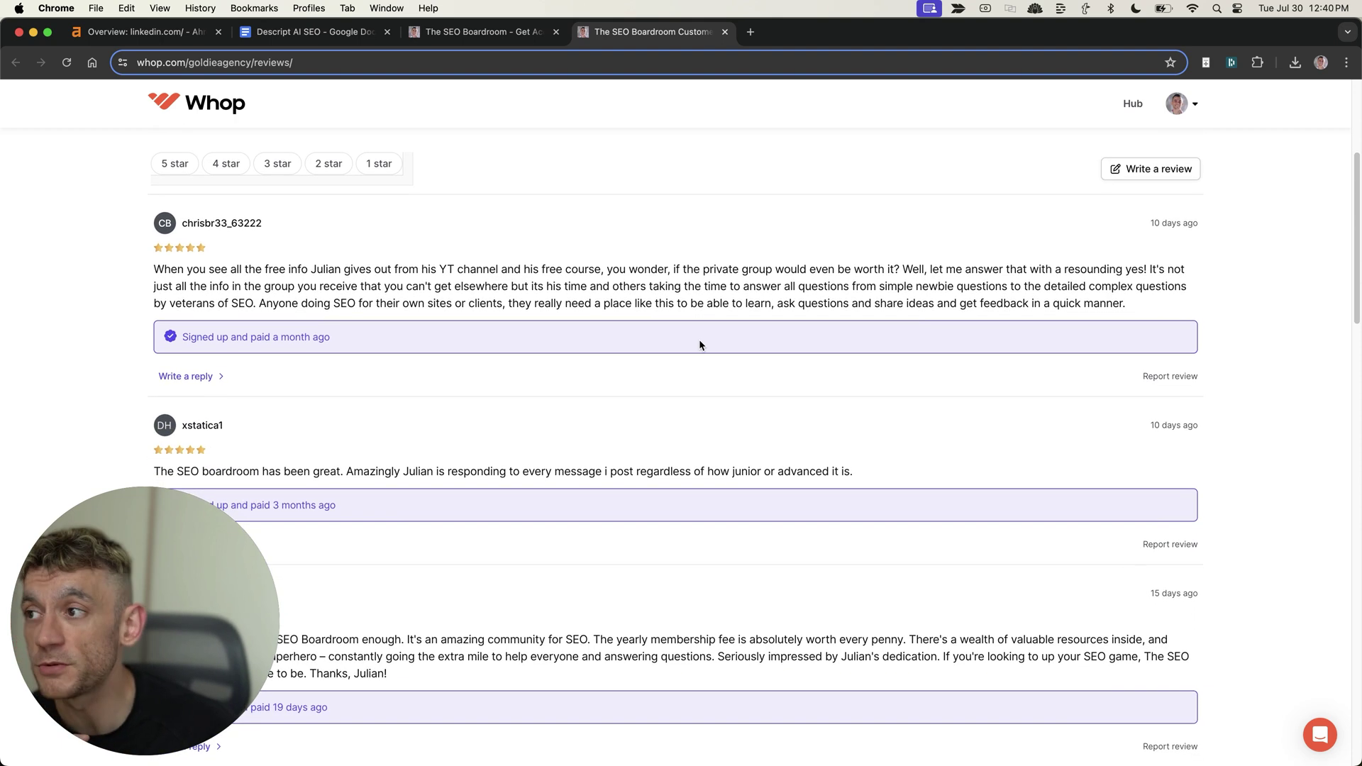
{"action": "scroll", "coordinate": [698, 341], "scroll_direction": "down", "scroll_amount": 2}
{"action": "scroll", "coordinate": [692, 344], "scroll_direction": "down", "scroll_amount": 1}
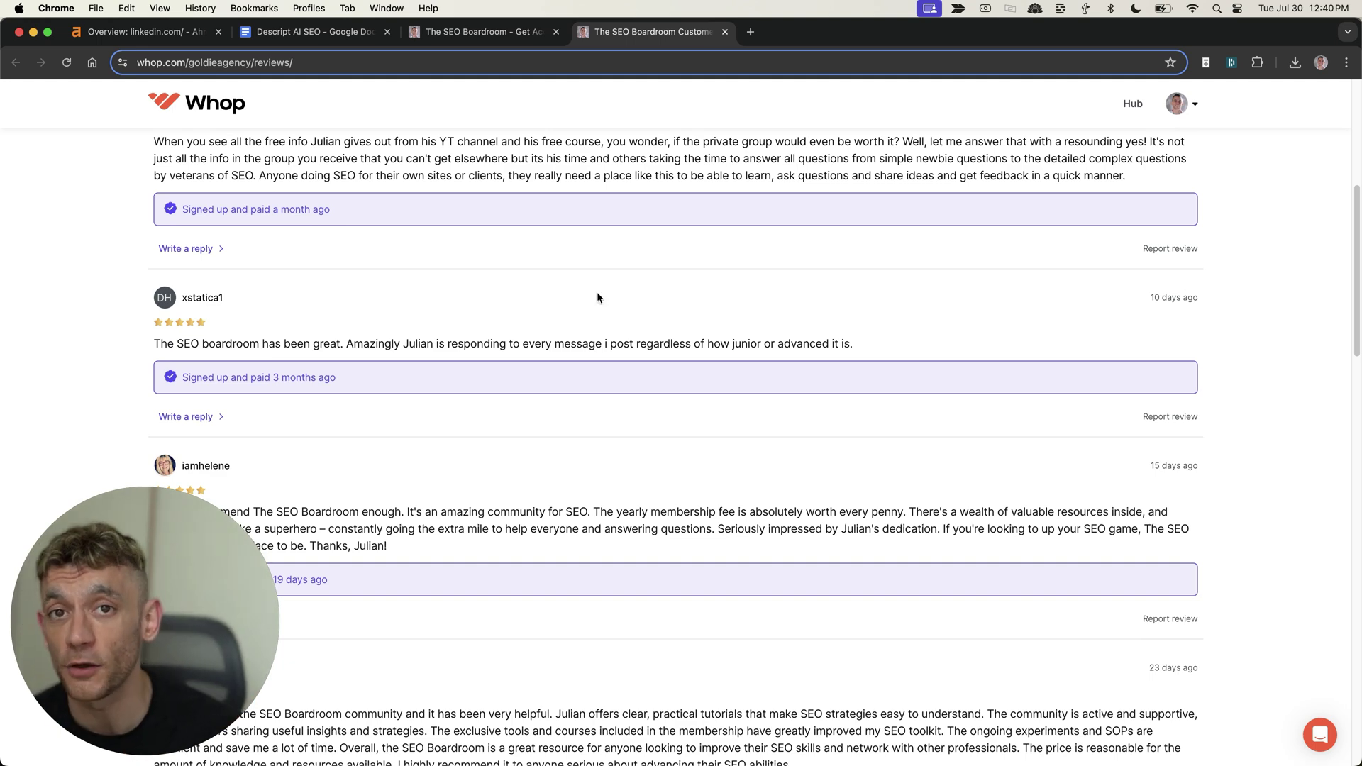
{"action": "scroll", "coordinate": [649, 365], "scroll_direction": "down", "scroll_amount": 1}
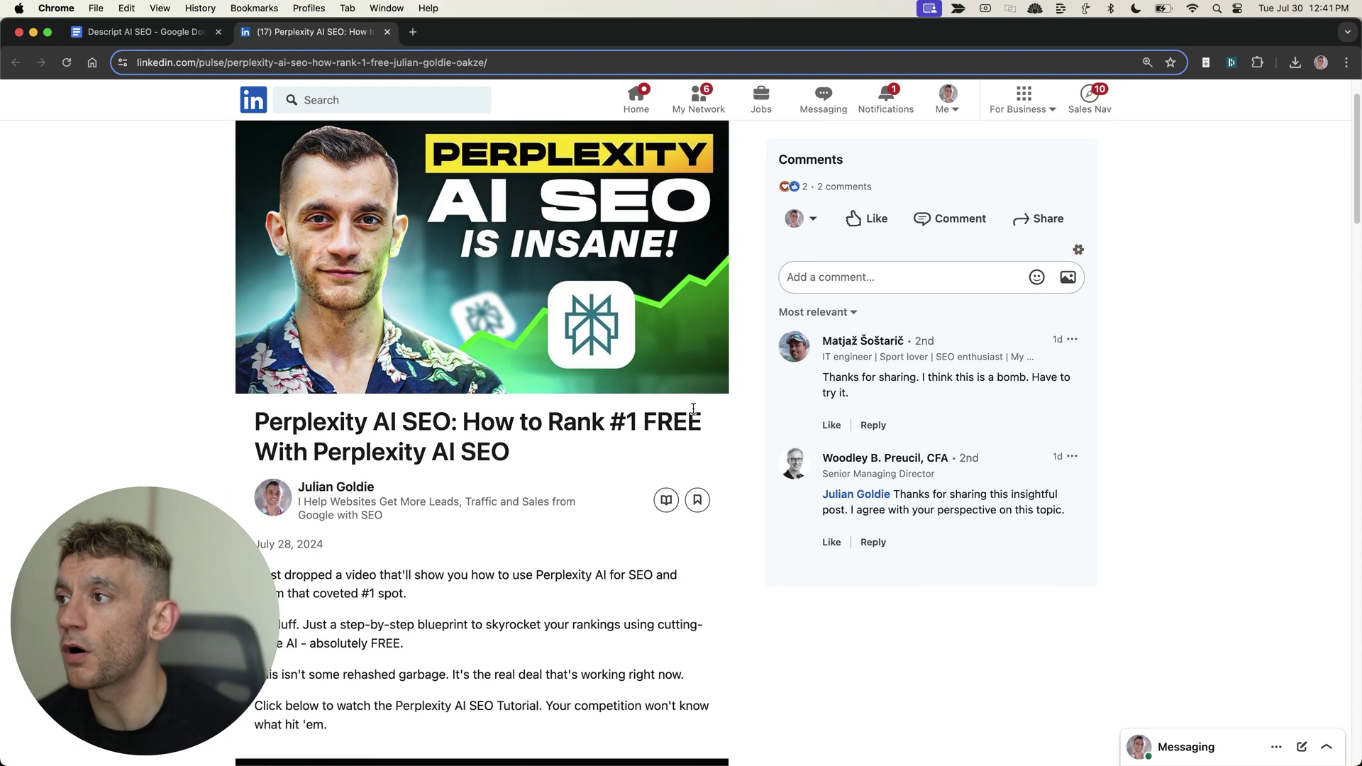
{"action": "scroll", "coordinate": [656, 339], "scroll_direction": "down", "scroll_amount": 1}
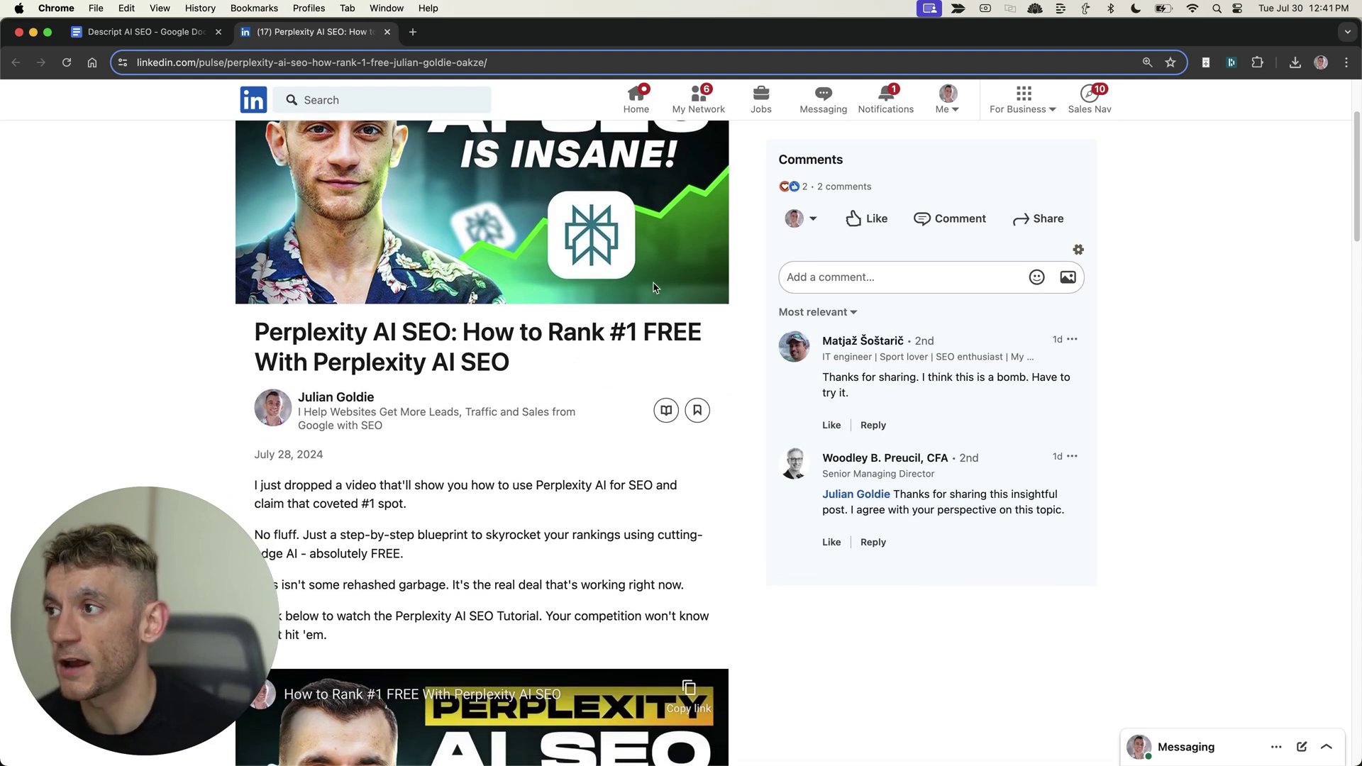
{"action": "scroll", "coordinate": [584, 342], "scroll_direction": "down", "scroll_amount": 3}
{"action": "scroll", "coordinate": [232, 395], "scroll_direction": "up", "scroll_amount": 3}
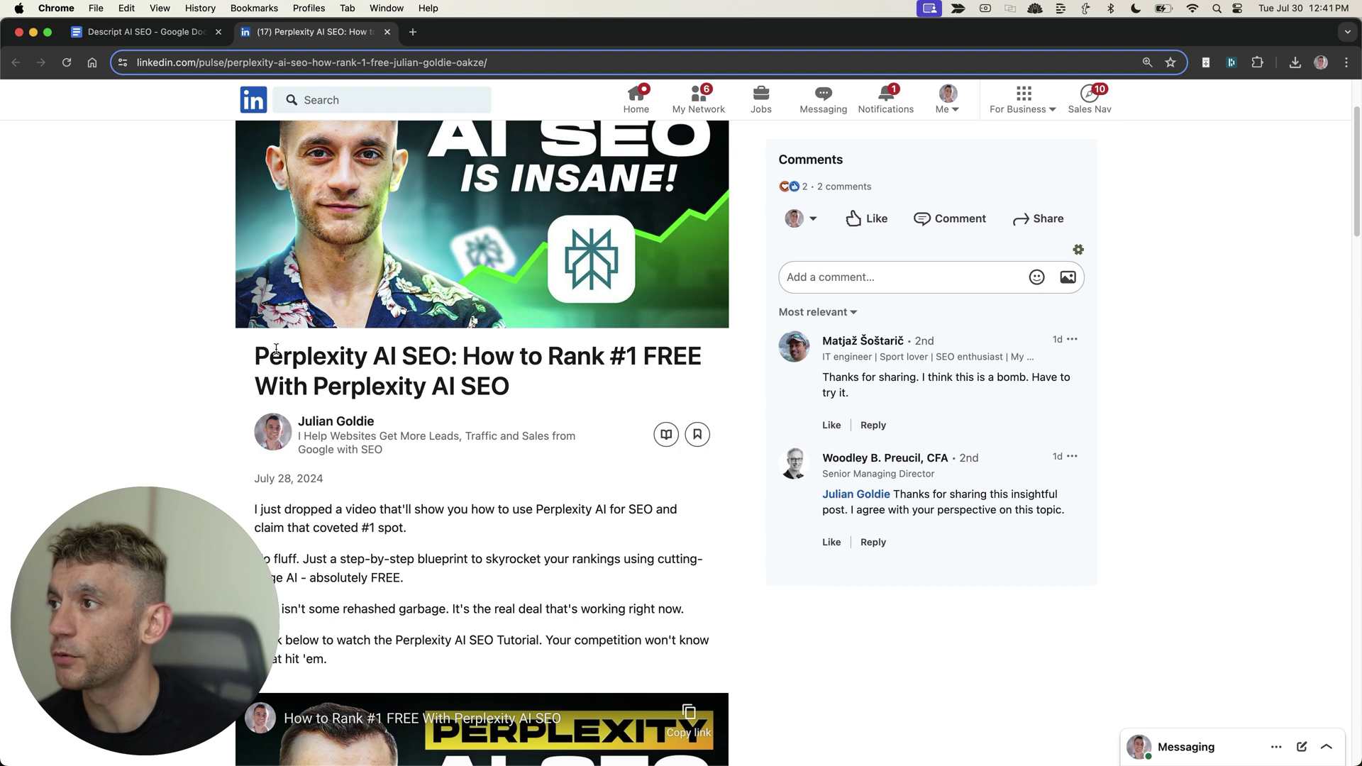
- Highlight the article's 'Perplexity AI SEO:' title keyword and its introductory paragraphs
{"action": "left_click_drag", "start_coordinate": [242, 361], "coordinate": [471, 348]}
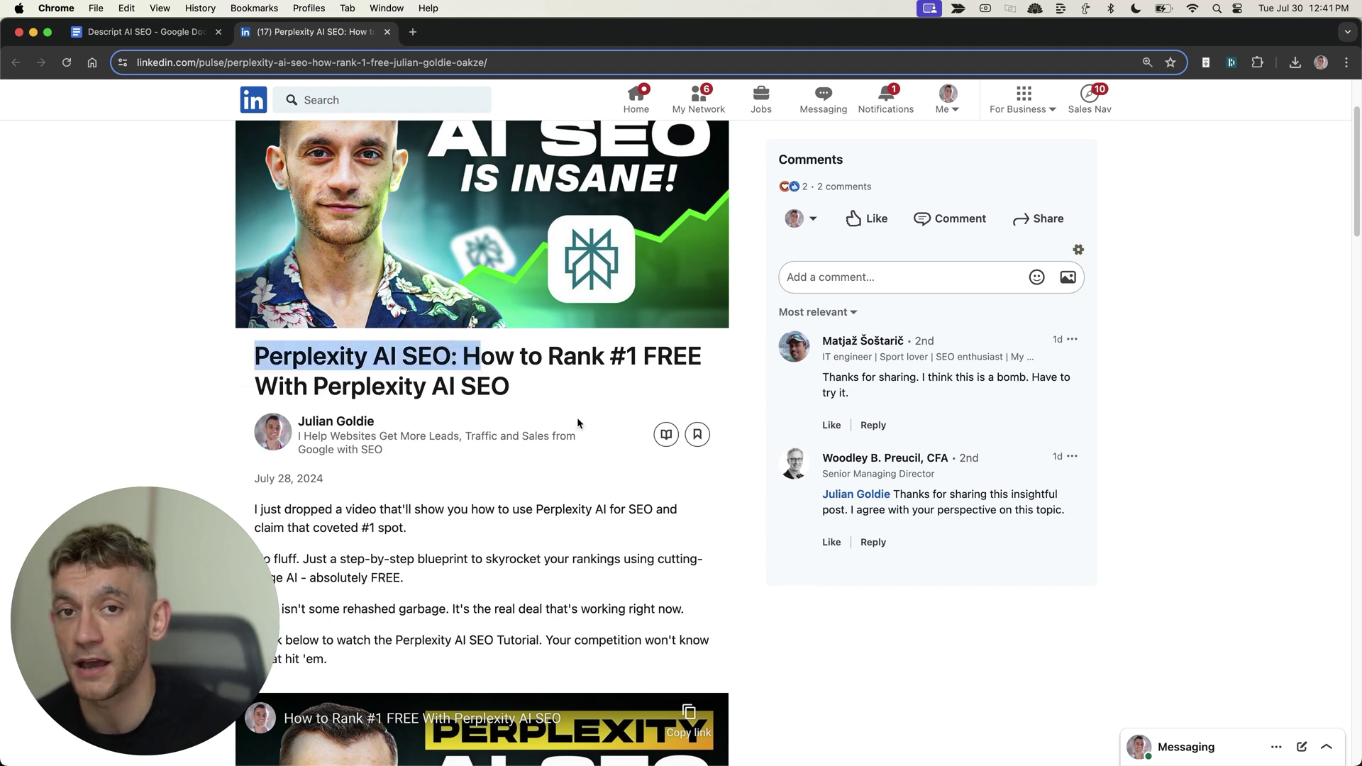
{"action": "scroll", "coordinate": [703, 426], "scroll_direction": "up", "scroll_amount": 1}
{"action": "scroll", "coordinate": [597, 153], "scroll_direction": "up", "scroll_amount": 2}
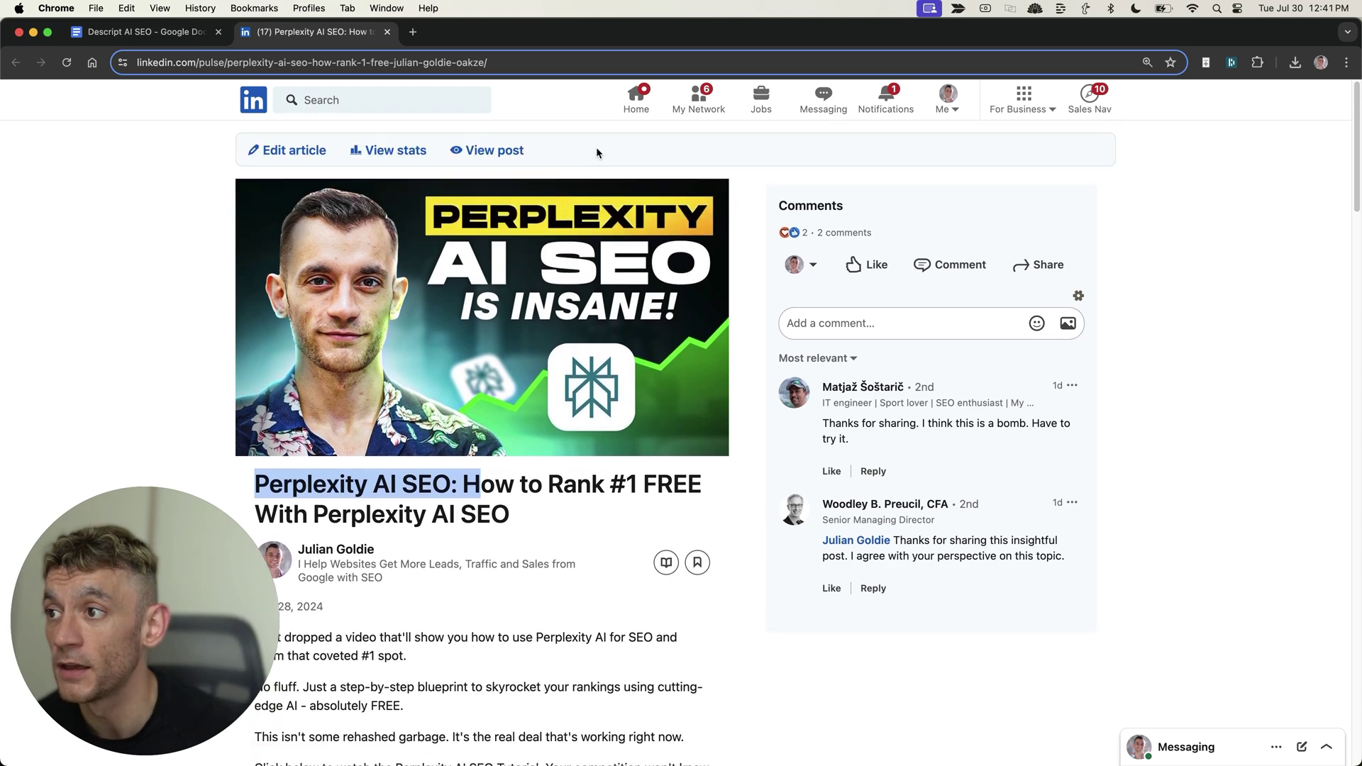
{"action": "scroll", "coordinate": [407, 122], "scroll_direction": "down", "scroll_amount": 2}
{"action": "scroll", "coordinate": [533, 319], "scroll_direction": "down", "scroll_amount": 2}
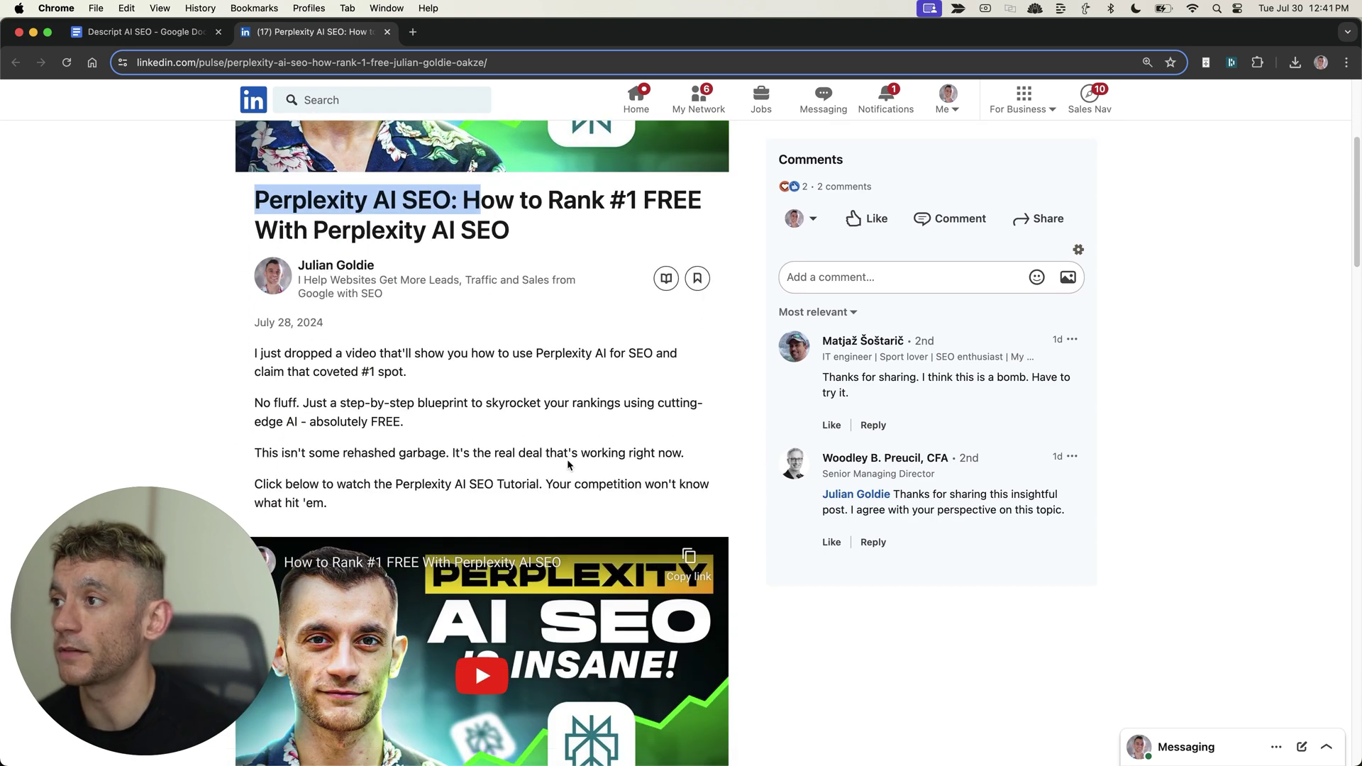
{"action": "scroll", "coordinate": [567, 459], "scroll_direction": "down", "scroll_amount": 2}
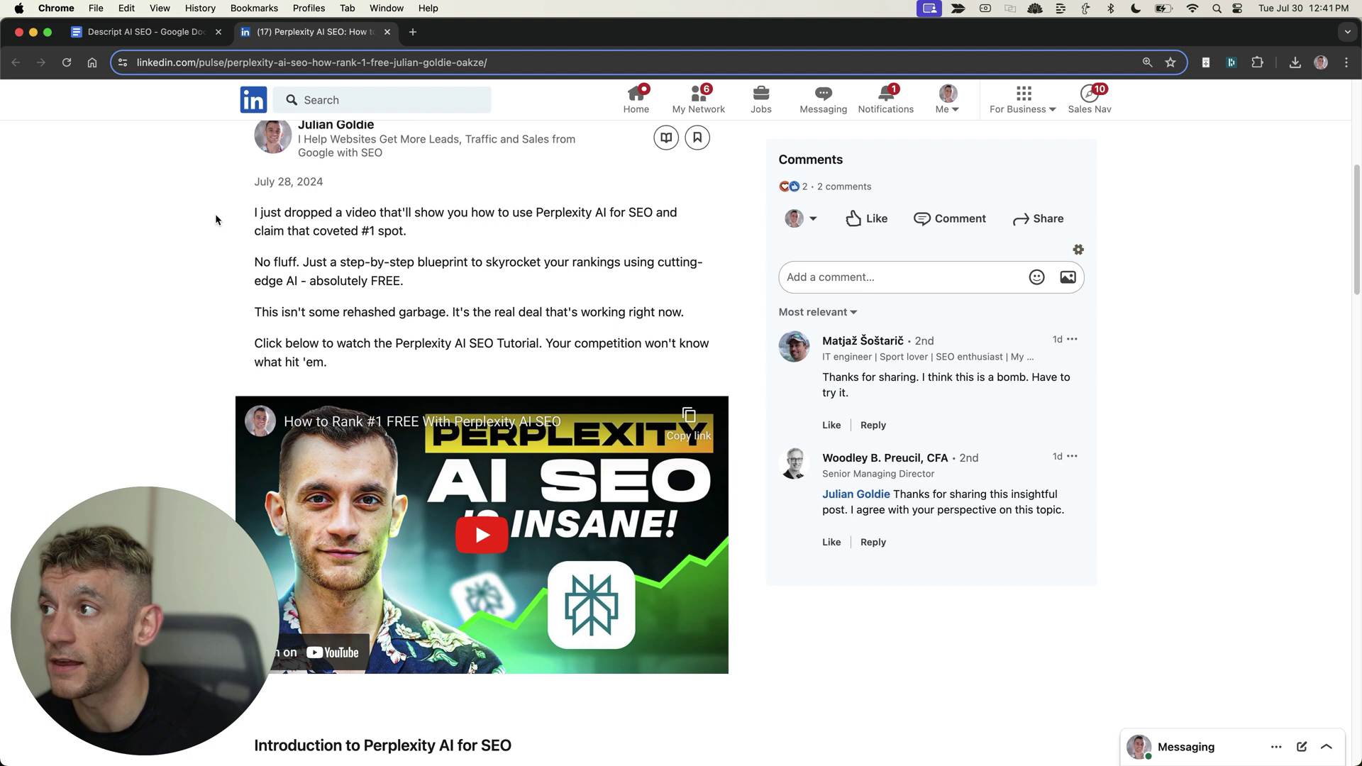
{"action": "left_click_drag", "start_coordinate": [247, 220], "coordinate": [397, 366]}
{"action": "left_click", "coordinate": [409, 363]}
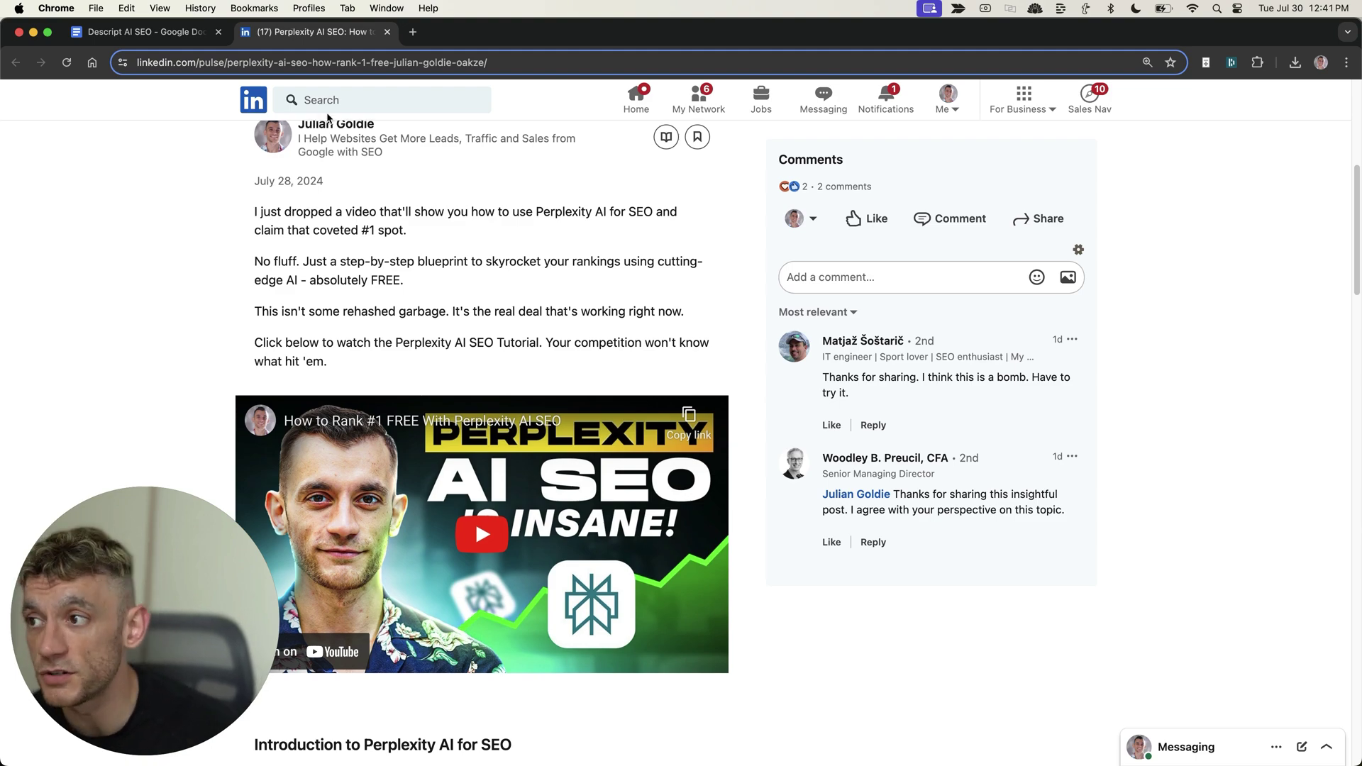
{"action": "scroll", "coordinate": [526, 447], "scroll_direction": "up", "scroll_amount": 3}
{"action": "scroll", "coordinate": [495, 196], "scroll_direction": "up", "scroll_amount": 5}
{"action": "scroll", "coordinate": [494, 196], "scroll_direction": "down", "scroll_amount": 1}
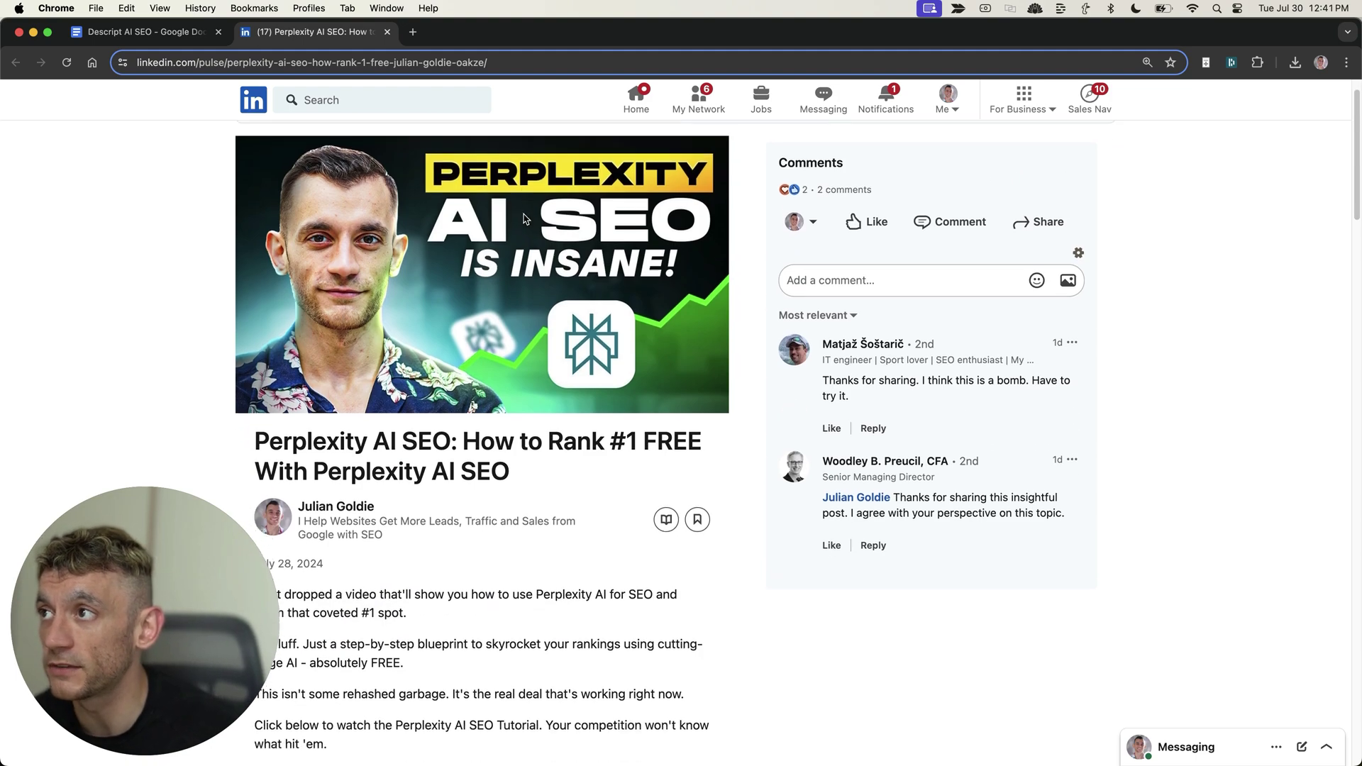
{"action": "scroll", "coordinate": [495, 196], "scroll_direction": "down", "scroll_amount": 3}
{"action": "scroll", "coordinate": [448, 187], "scroll_direction": "up", "scroll_amount": 5}
- Check the article's impressions and unique views in post analytics, then close the analytics tab
{"action": "left_click", "coordinate": [390, 154]}
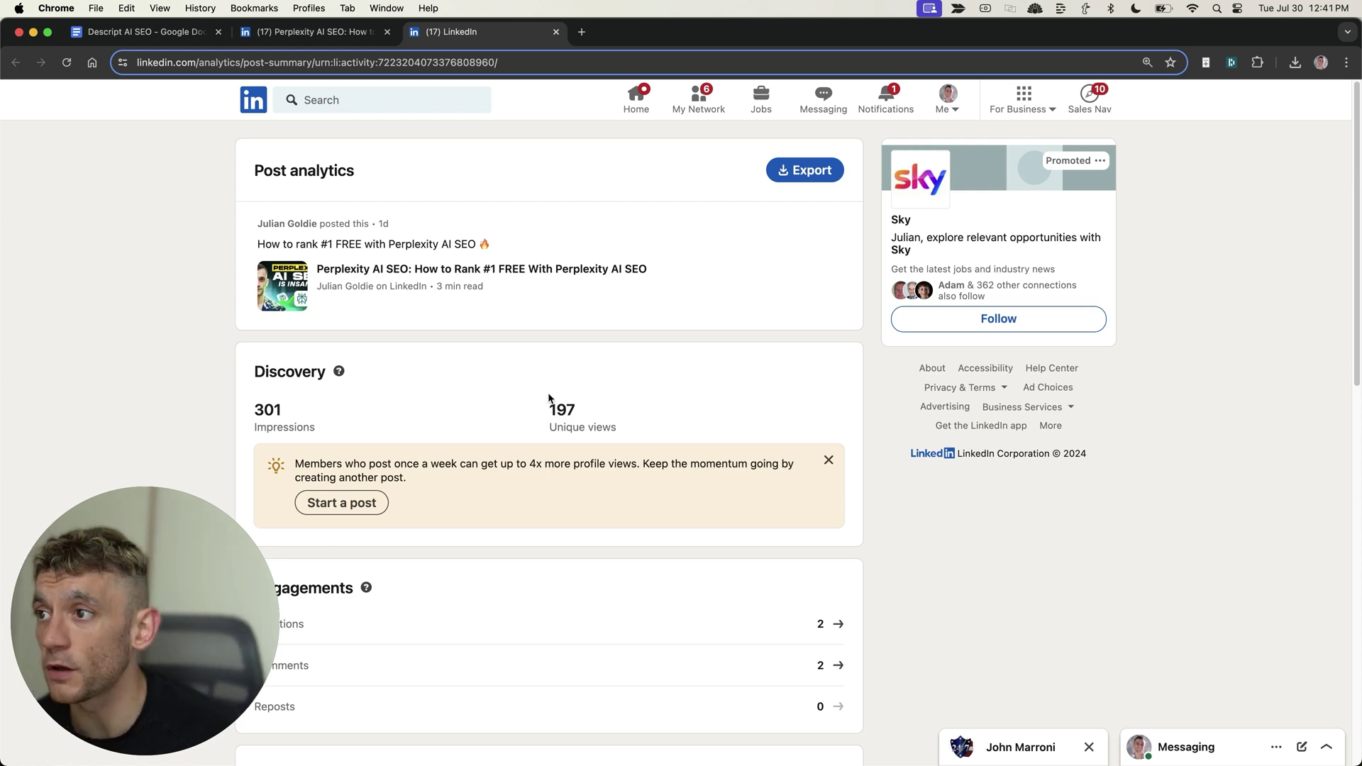
{"action": "left_click_drag", "start_coordinate": [549, 399], "coordinate": [669, 437]}
{"action": "left_click", "coordinate": [687, 373]}
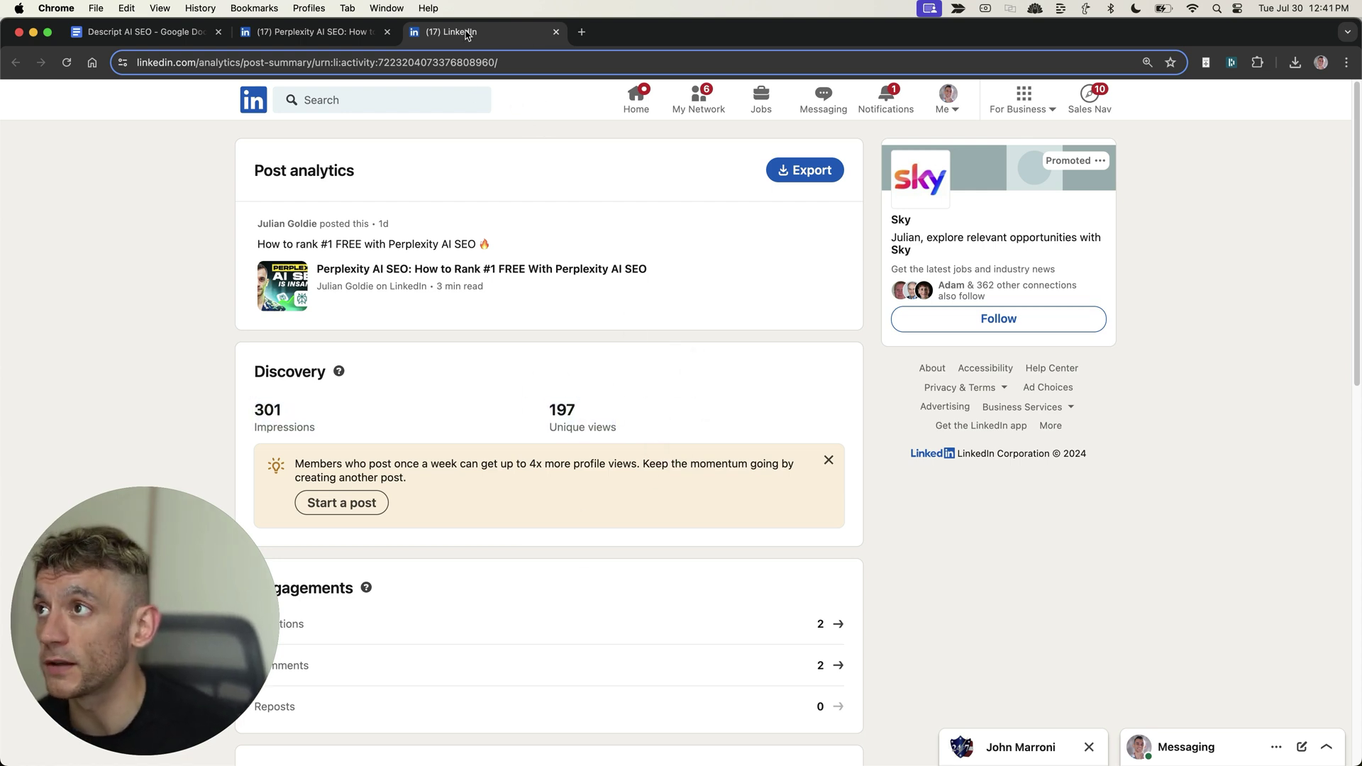
{"action": "key", "text": "super+w"}
- Select the doc's 'Find easy keyword' step and load Ahrefs Keywords Explorer in a new tab
{"action": "left_click", "coordinate": [171, 31]}
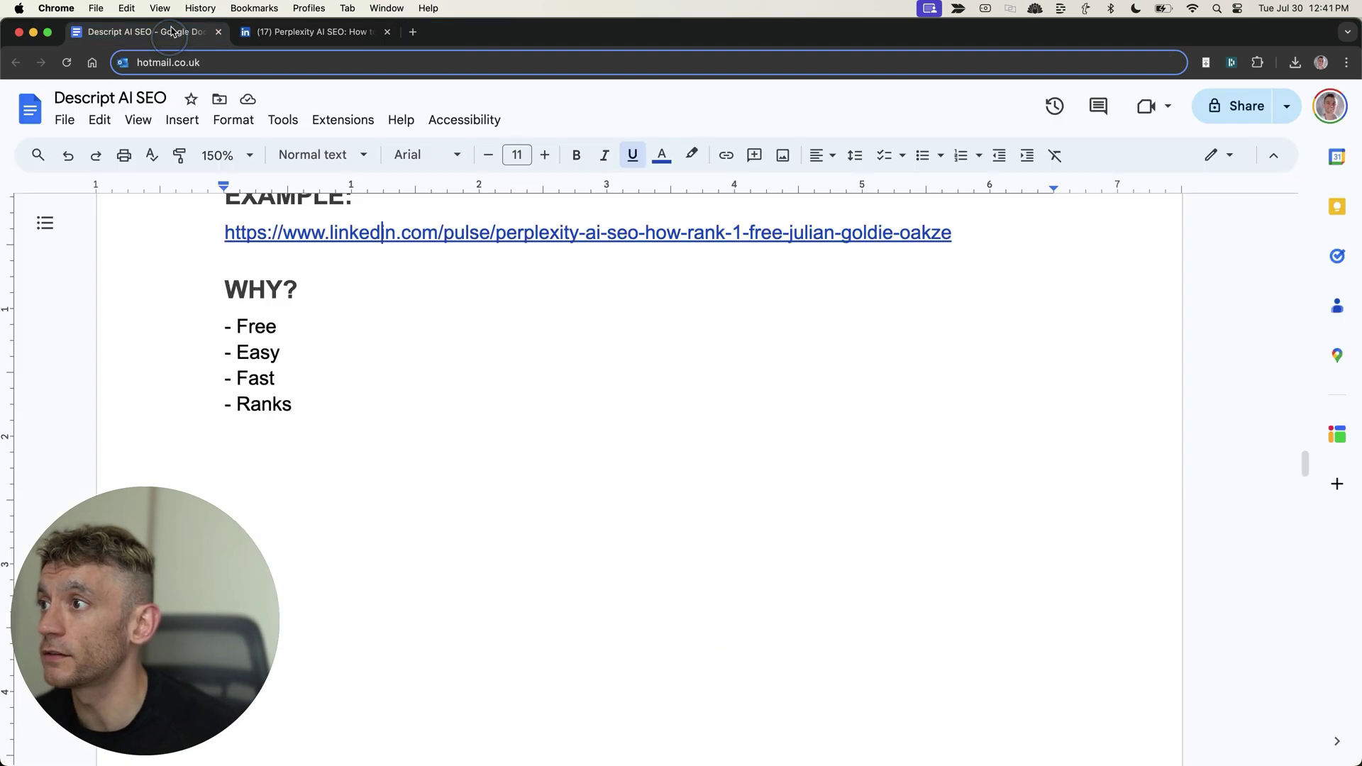
{"action": "scroll", "coordinate": [457, 472], "scroll_direction": "down", "scroll_amount": 10}
{"action": "triple_click", "coordinate": [413, 304]}
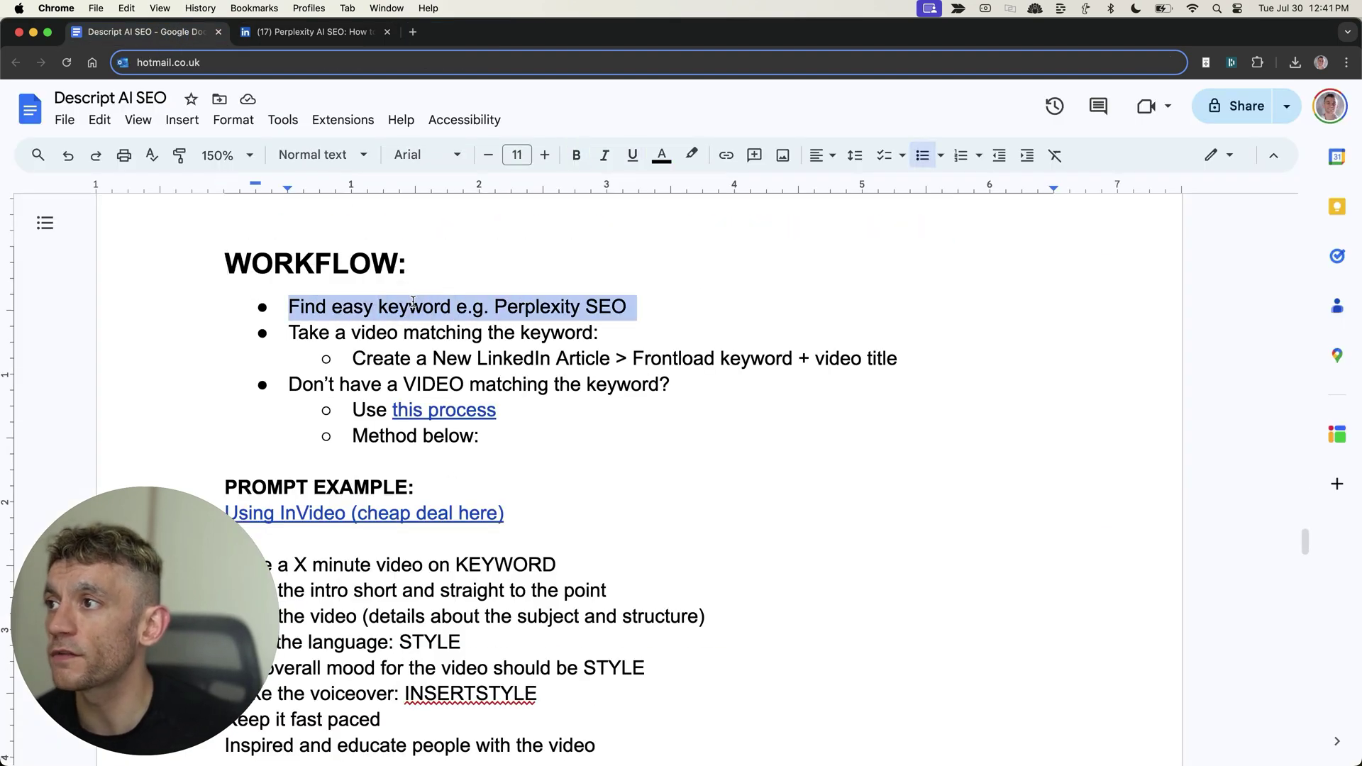
{"action": "key", "text": "super+t"}
{"action": "type", "text": "app.ahrefs.com/keywords-explorer"}
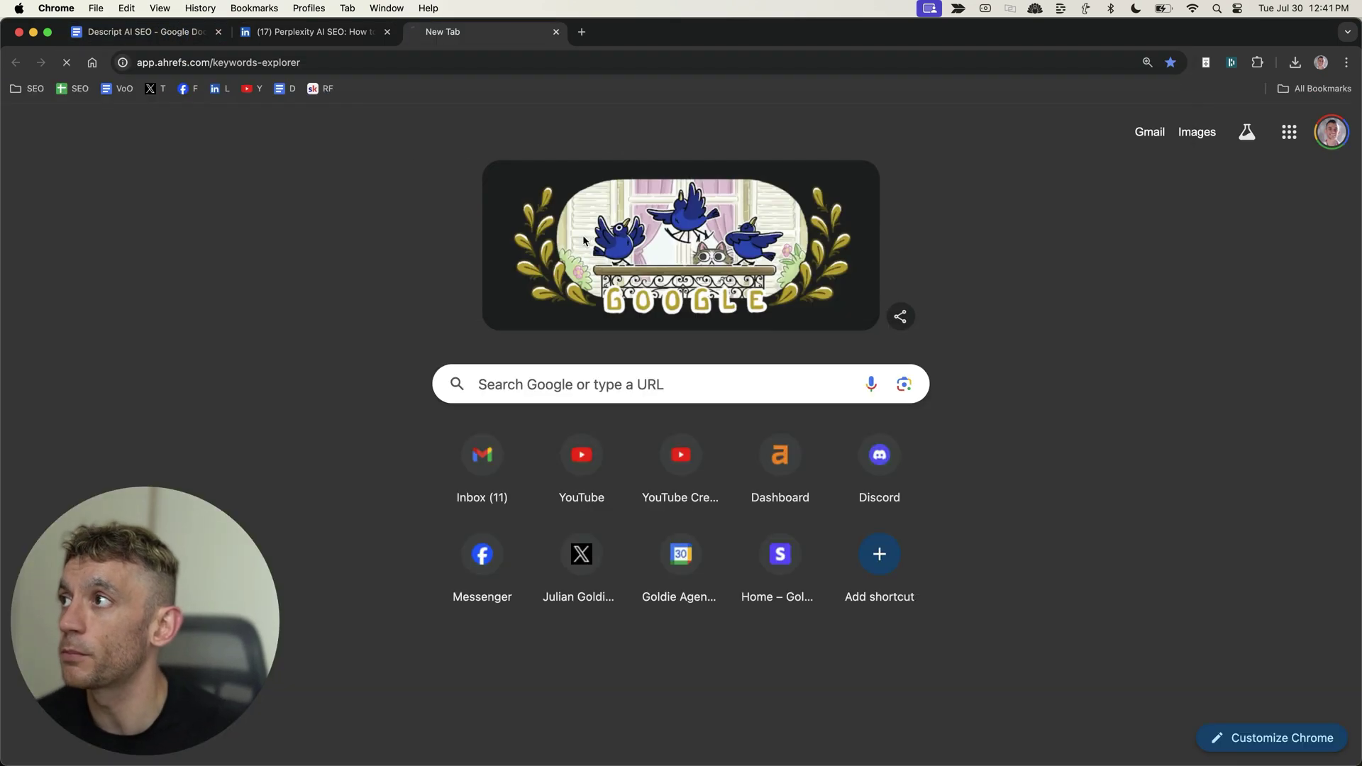
{"action": "key", "text": "Return"}
{"action": "left_click", "coordinate": [365, 31]}
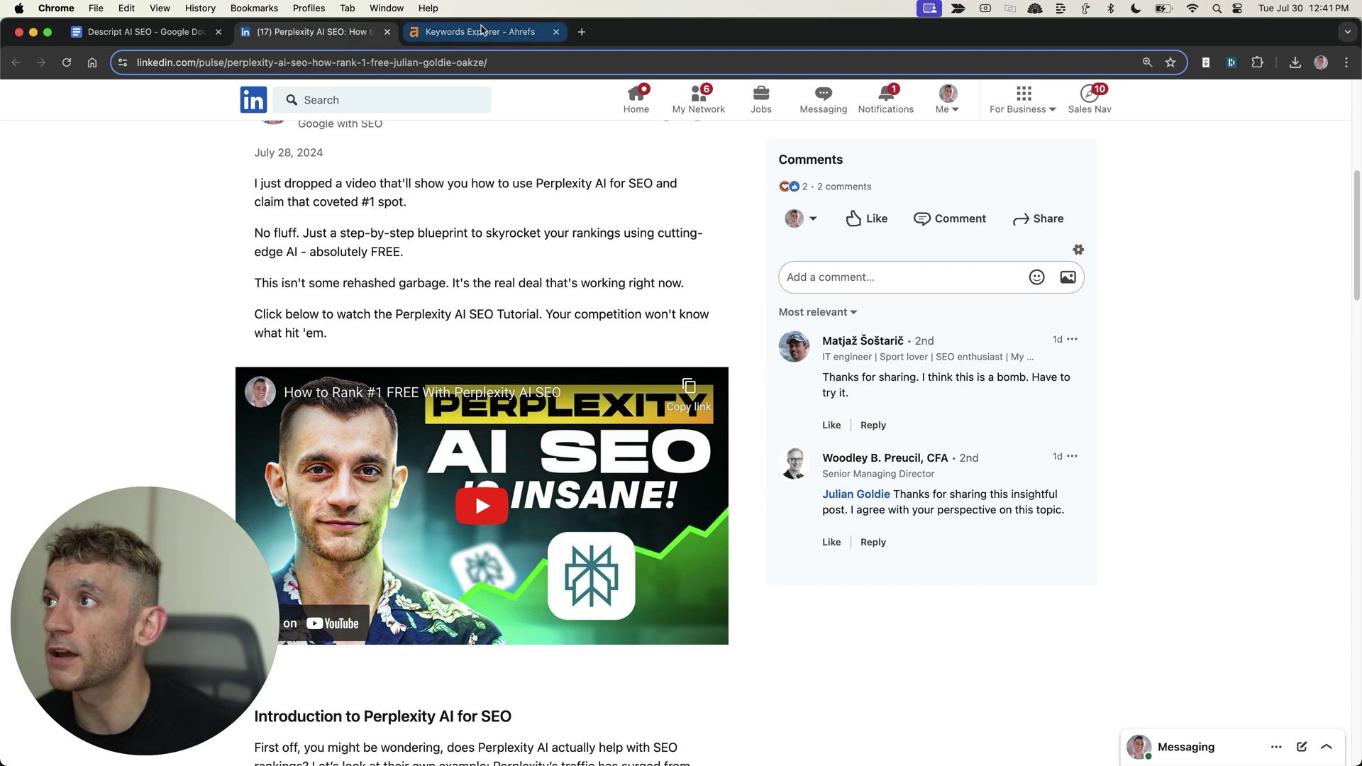
- Highlight 'perplexity ai seo', its difficulty of 24 and its 90K traffic potential in Ahrefs
{"action": "left_click", "coordinate": [482, 30]}
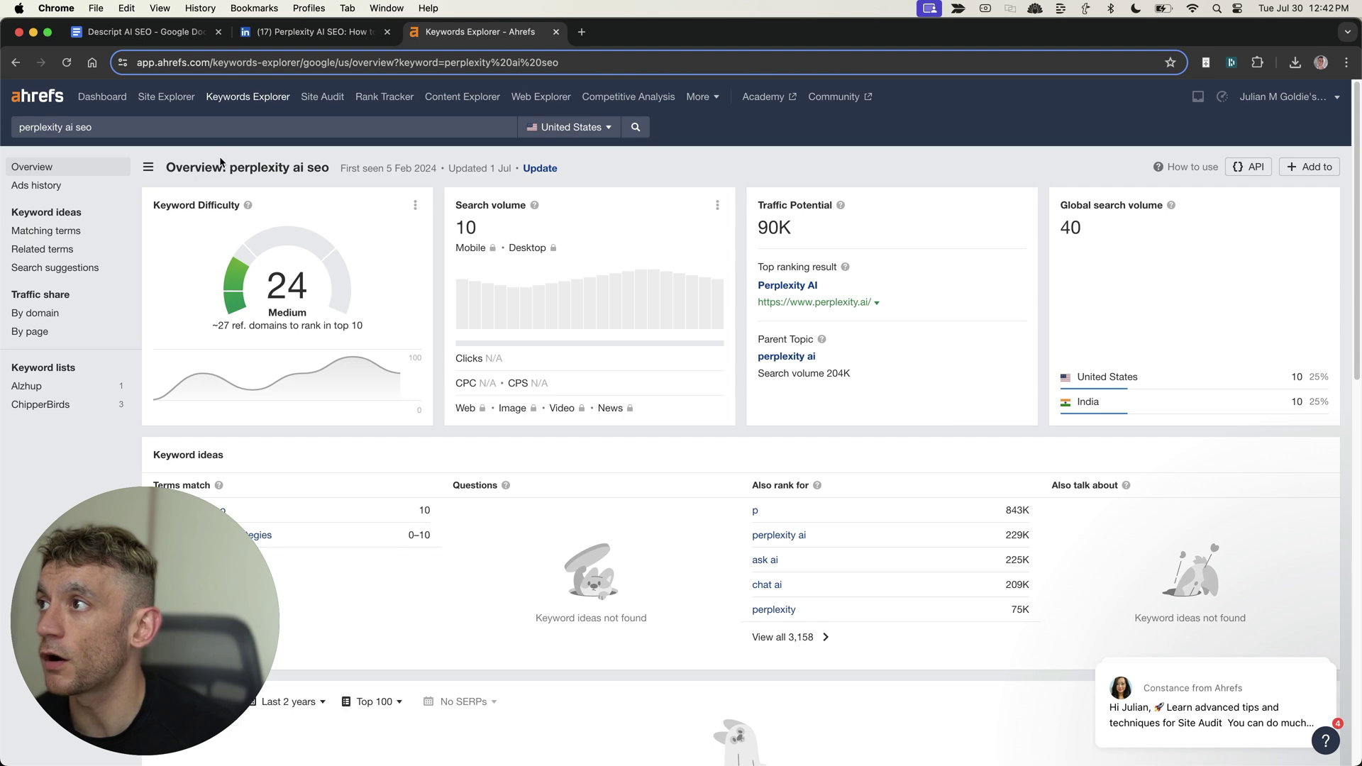
{"action": "left_click_drag", "start_coordinate": [222, 162], "coordinate": [346, 166]}
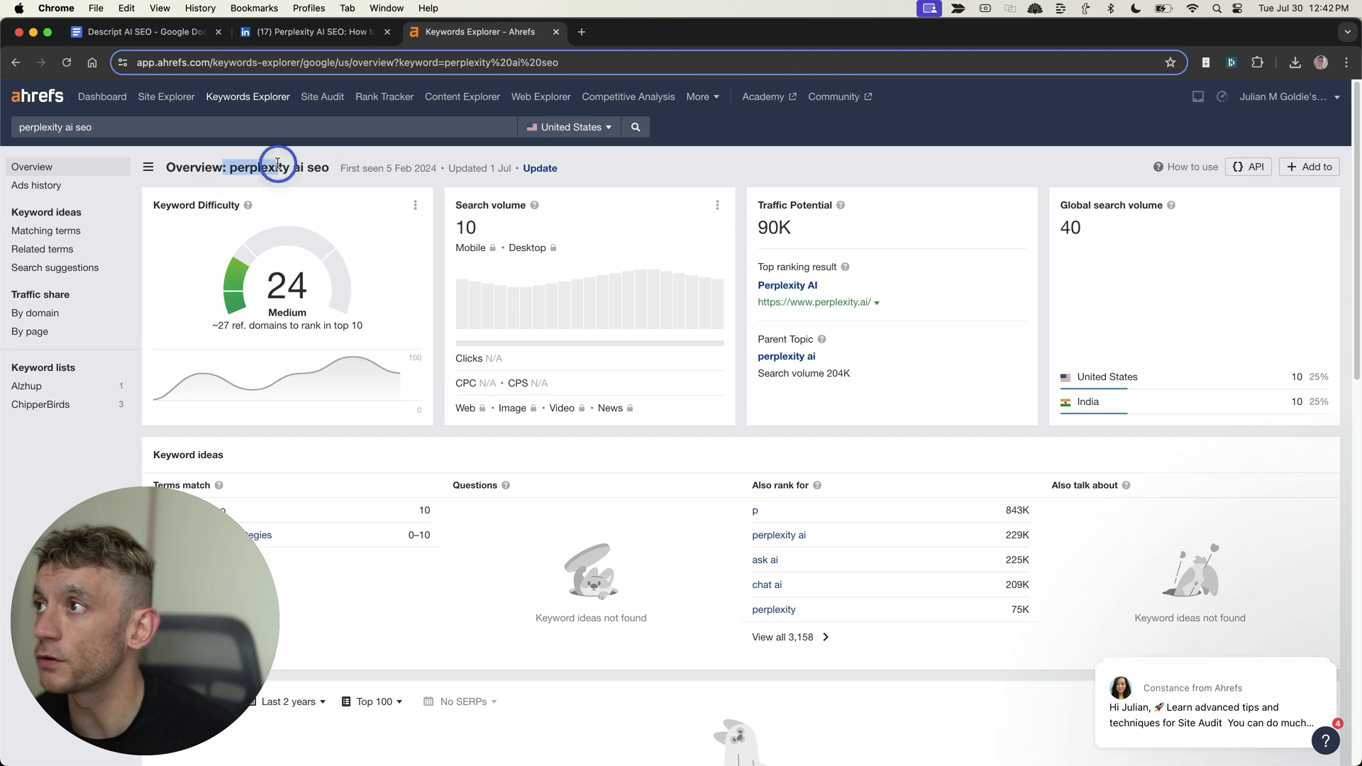
{"action": "left_click", "coordinate": [351, 235]}
{"action": "left_click_drag", "start_coordinate": [148, 199], "coordinate": [383, 315]}
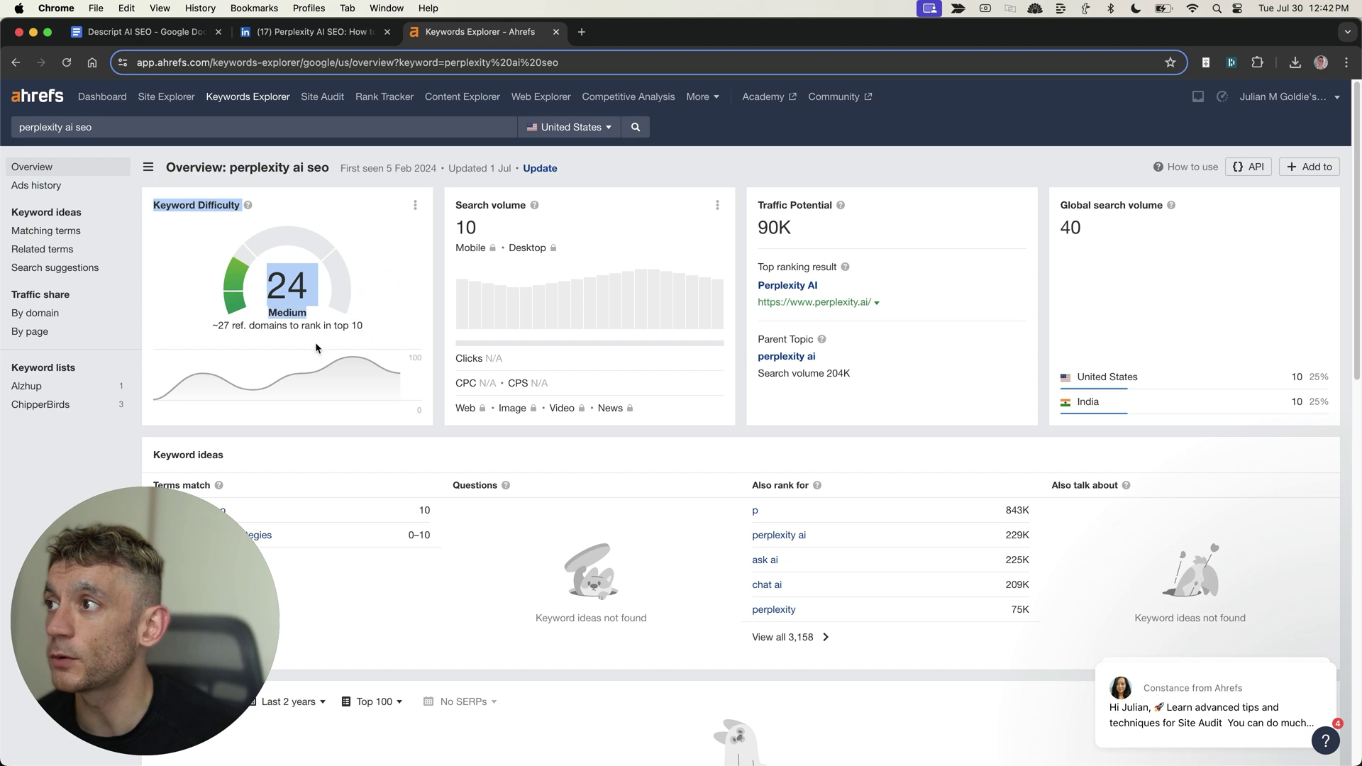
{"action": "left_click_drag", "start_coordinate": [330, 247], "coordinate": [365, 319]}
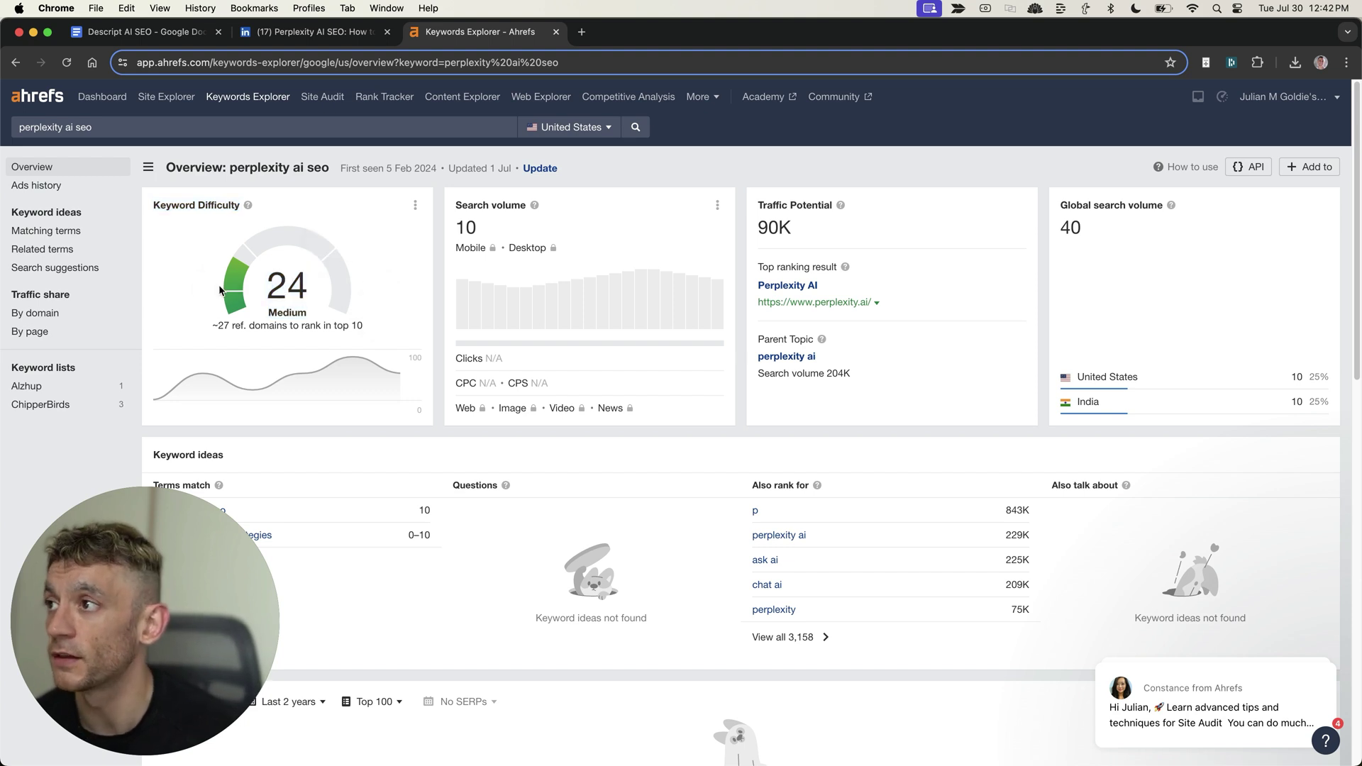
{"action": "left_click", "coordinate": [328, 282]}
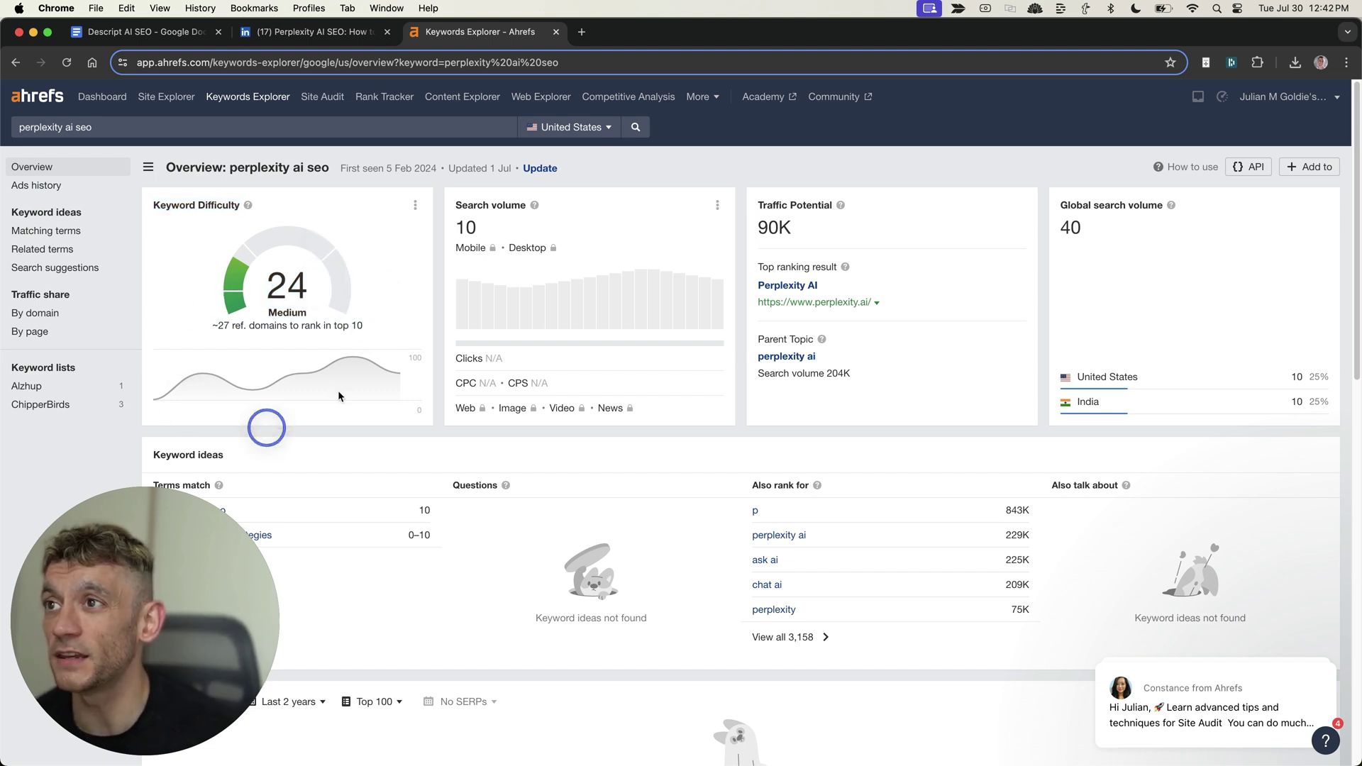
{"action": "left_click_drag", "start_coordinate": [740, 203], "coordinate": [828, 254]}
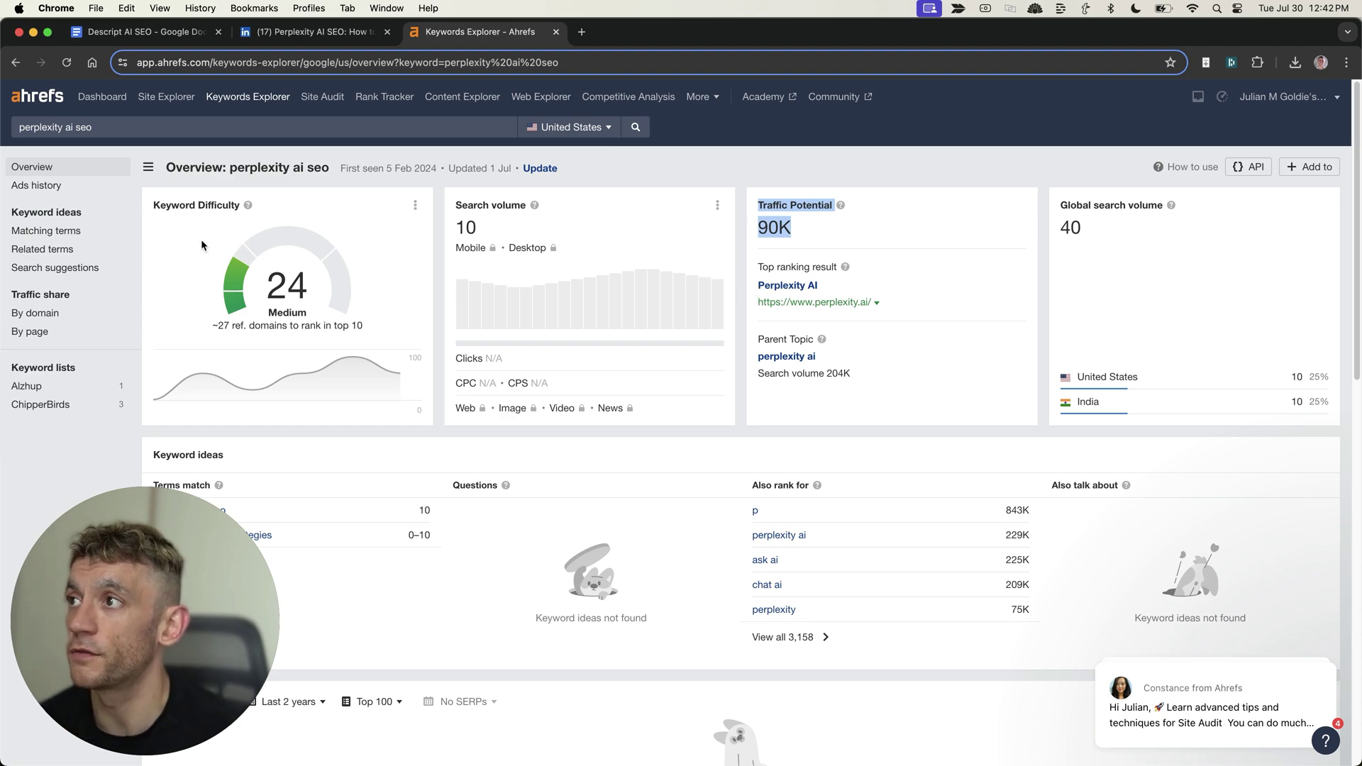
- Load Google in a new tab and select the keyword research prompt lines in the workflow doc
{"action": "key", "text": "super+l"}
{"action": "type", "text": "google.com"}
{"action": "key", "text": "Return"}
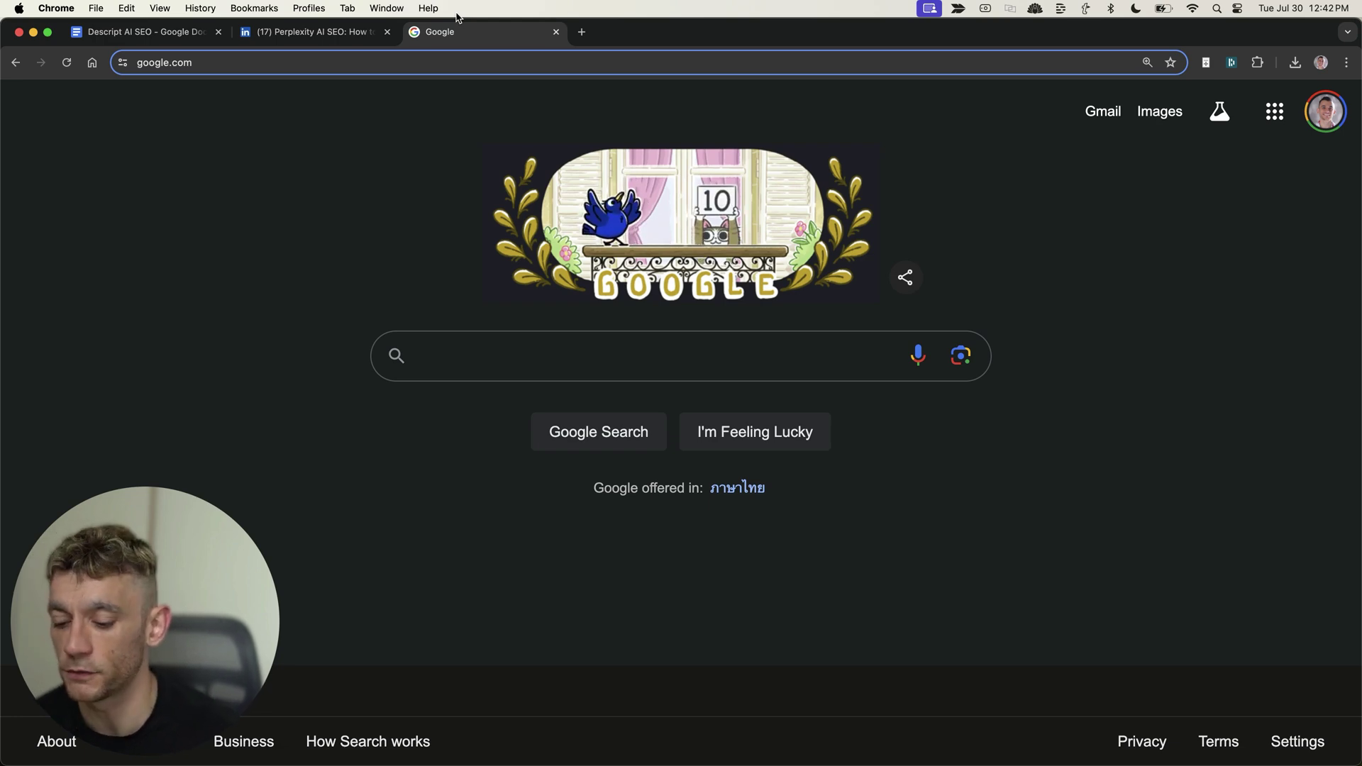
{"action": "key", "text": "super+l"}
{"action": "type", "text": "groq"}
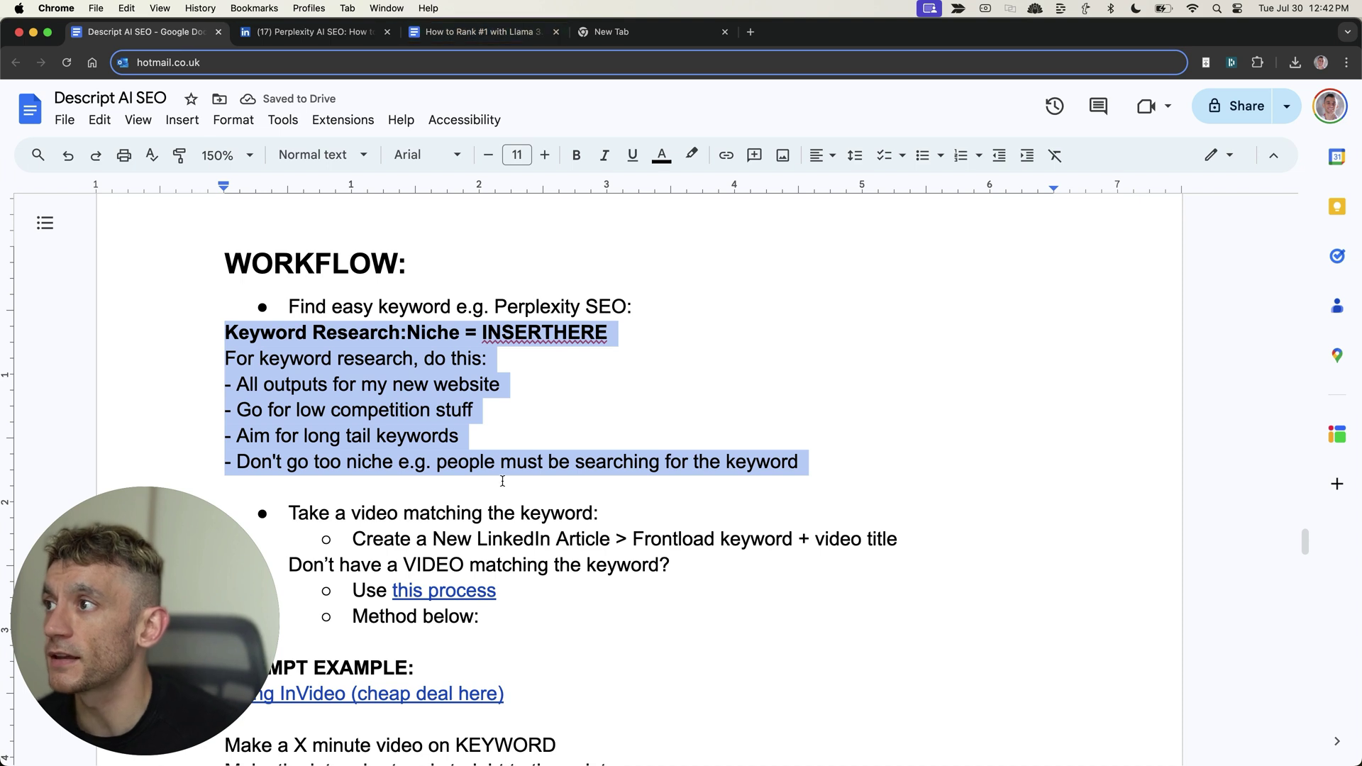
{"action": "left_click", "coordinate": [185, 337]}
{"action": "left_click_drag", "start_coordinate": [186, 337], "coordinate": [943, 455]}
{"action": "key", "text": "cmd+c"}
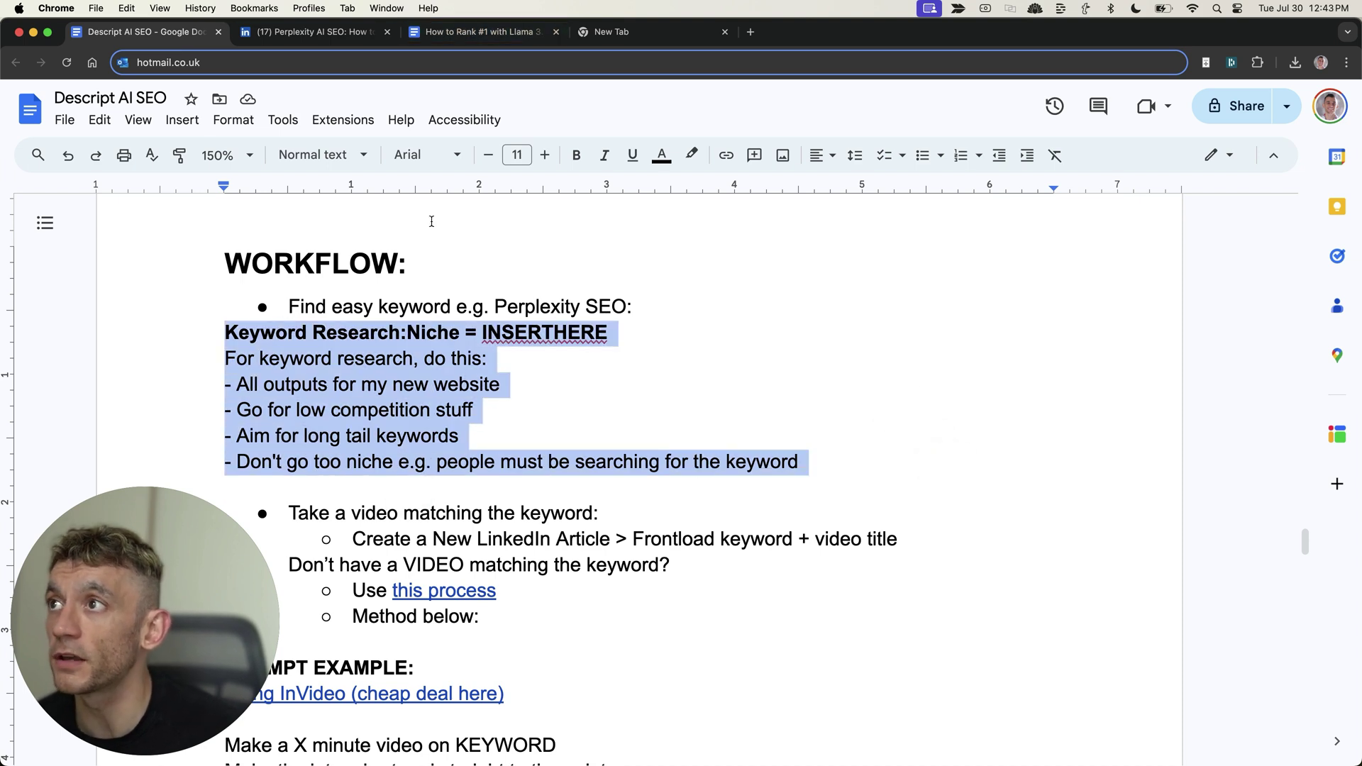
{"action": "left_click", "coordinate": [699, 37]}
{"action": "type", "text": "gr"}
- Paste the keyword research prompt into Groq and replace INSERTHERE with 'SEO Training'
{"action": "key", "text": "Return"}
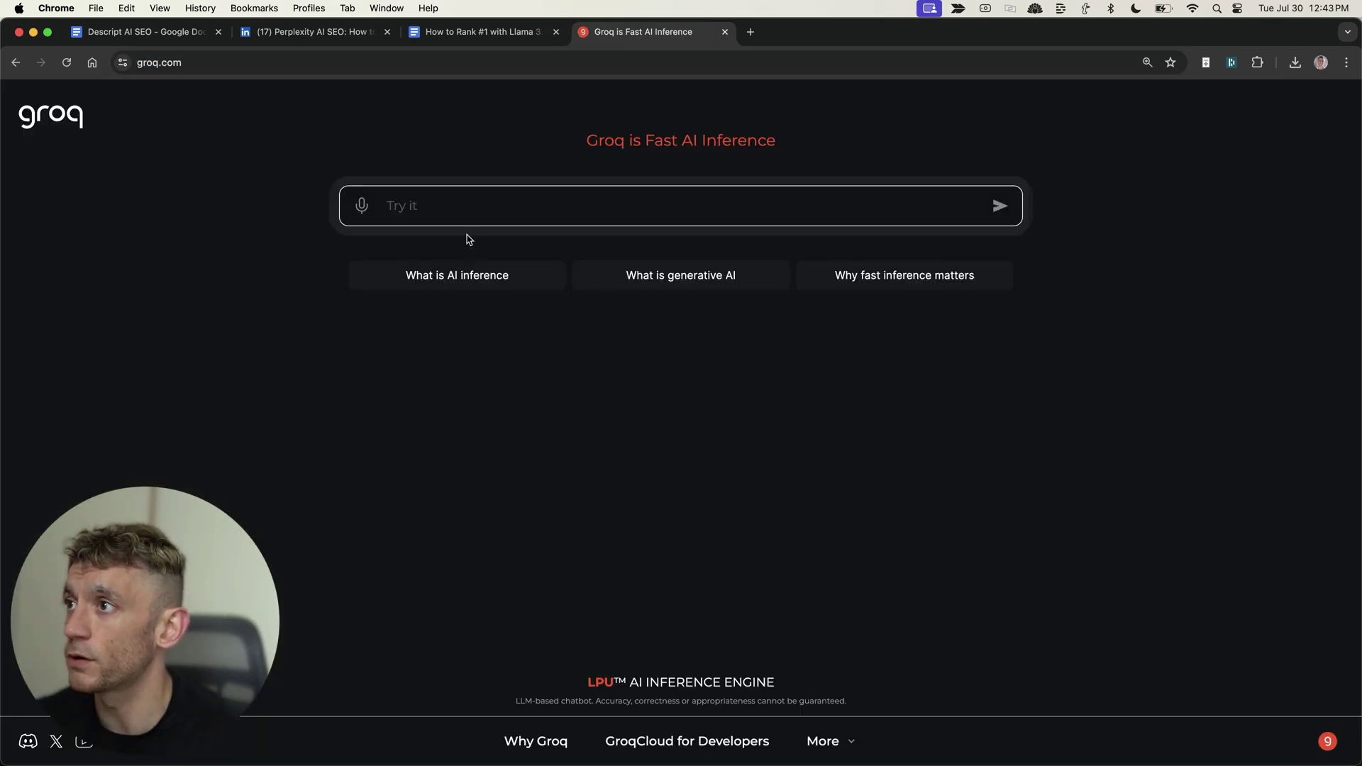
{"action": "left_click", "coordinate": [454, 213]}
{"action": "key", "text": "cmd+v"}
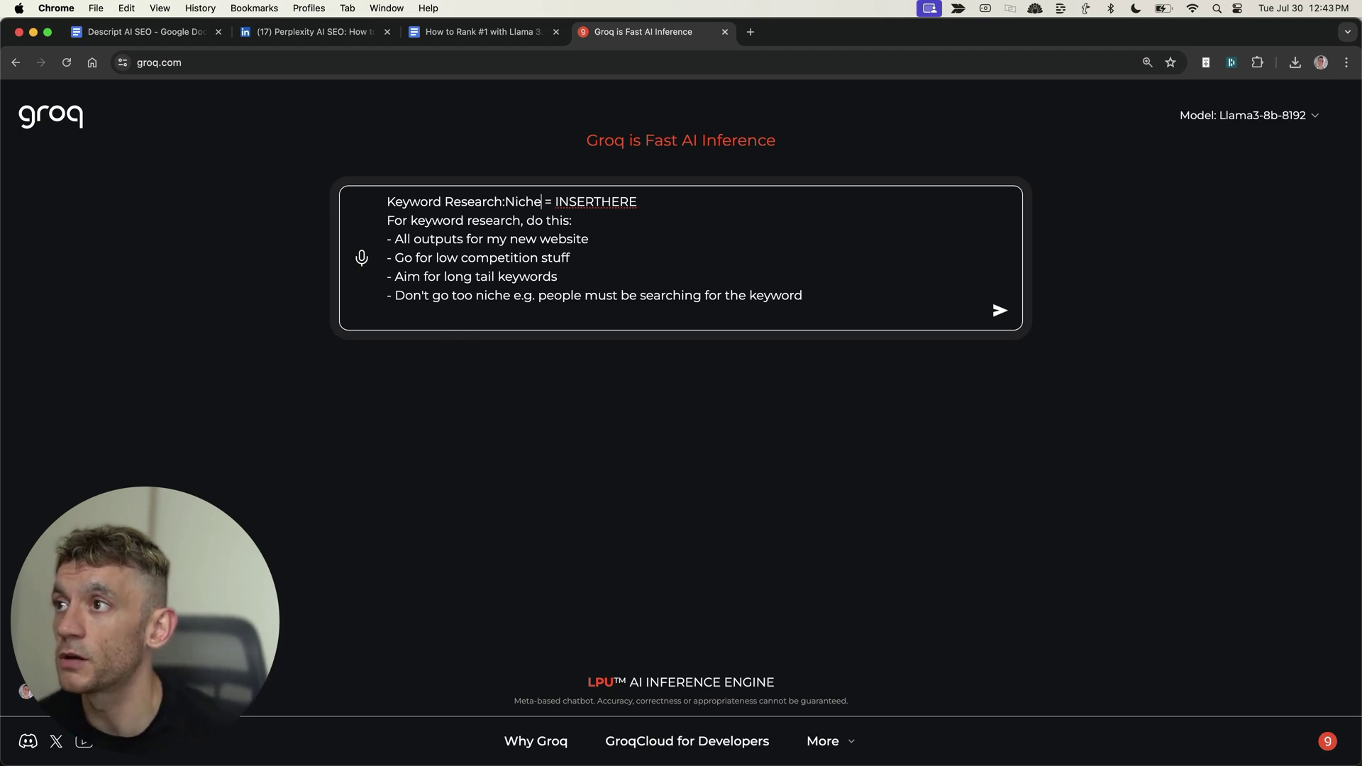
{"action": "key", "text": "shift+alt+Left"}
{"action": "type", "text": "SEO Trainin"}
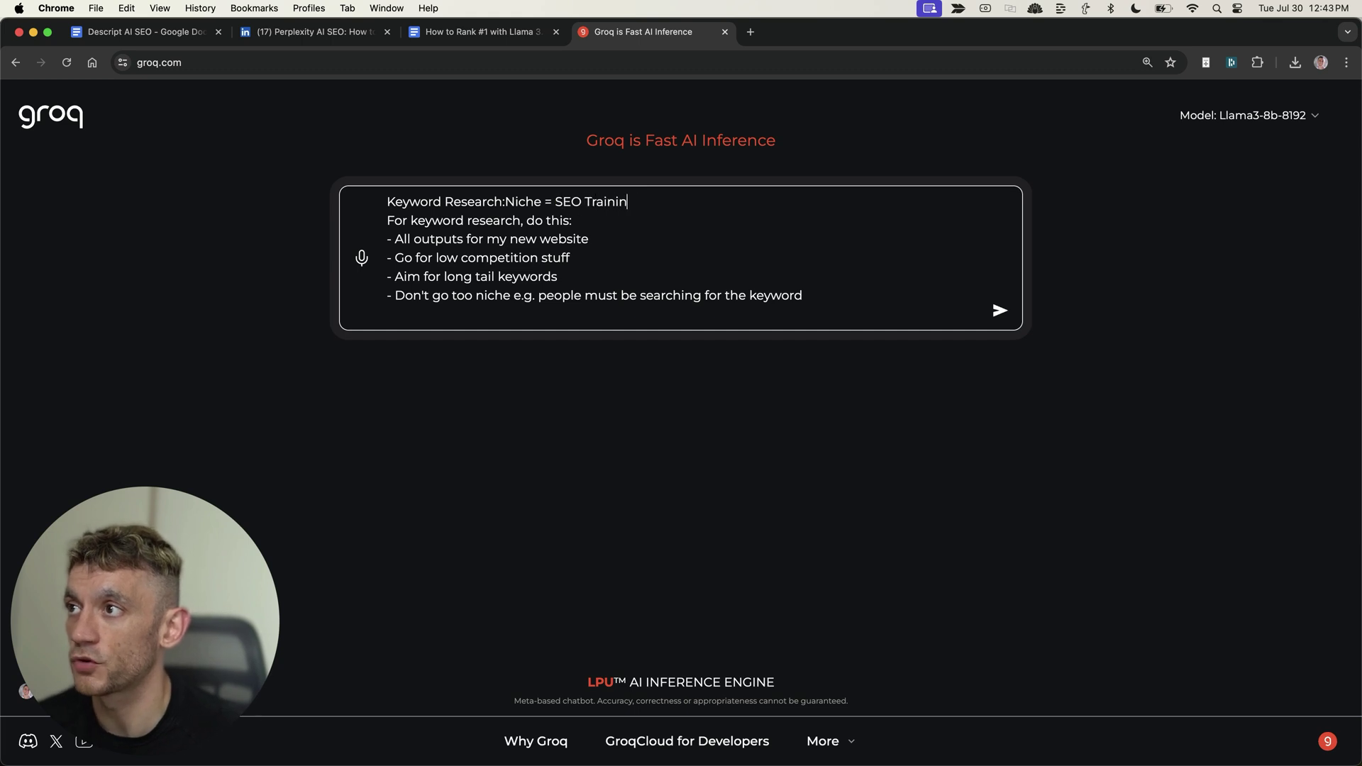
{"action": "type", "text": "g"}
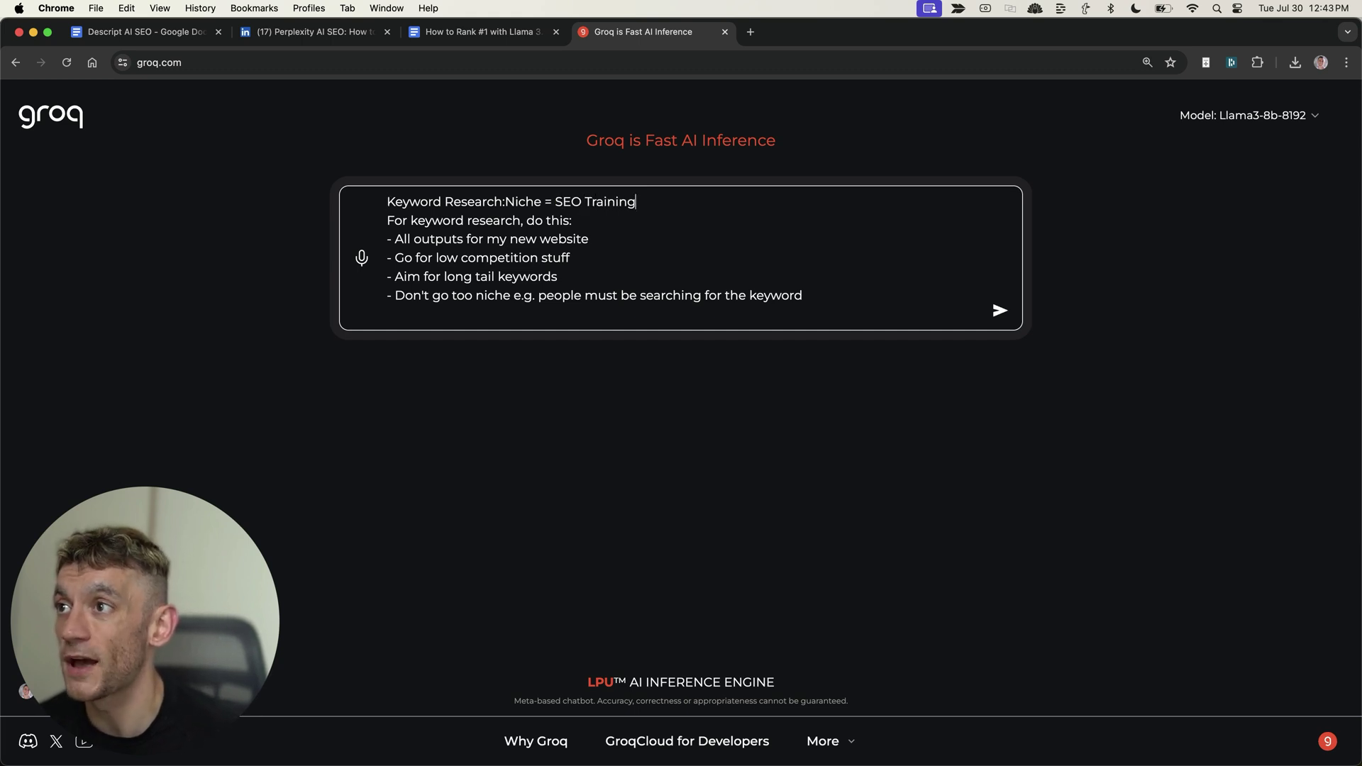
{"action": "key", "text": "Left"}
{"action": "key", "text": "Left"}
{"action": "key", "text": "Left"}
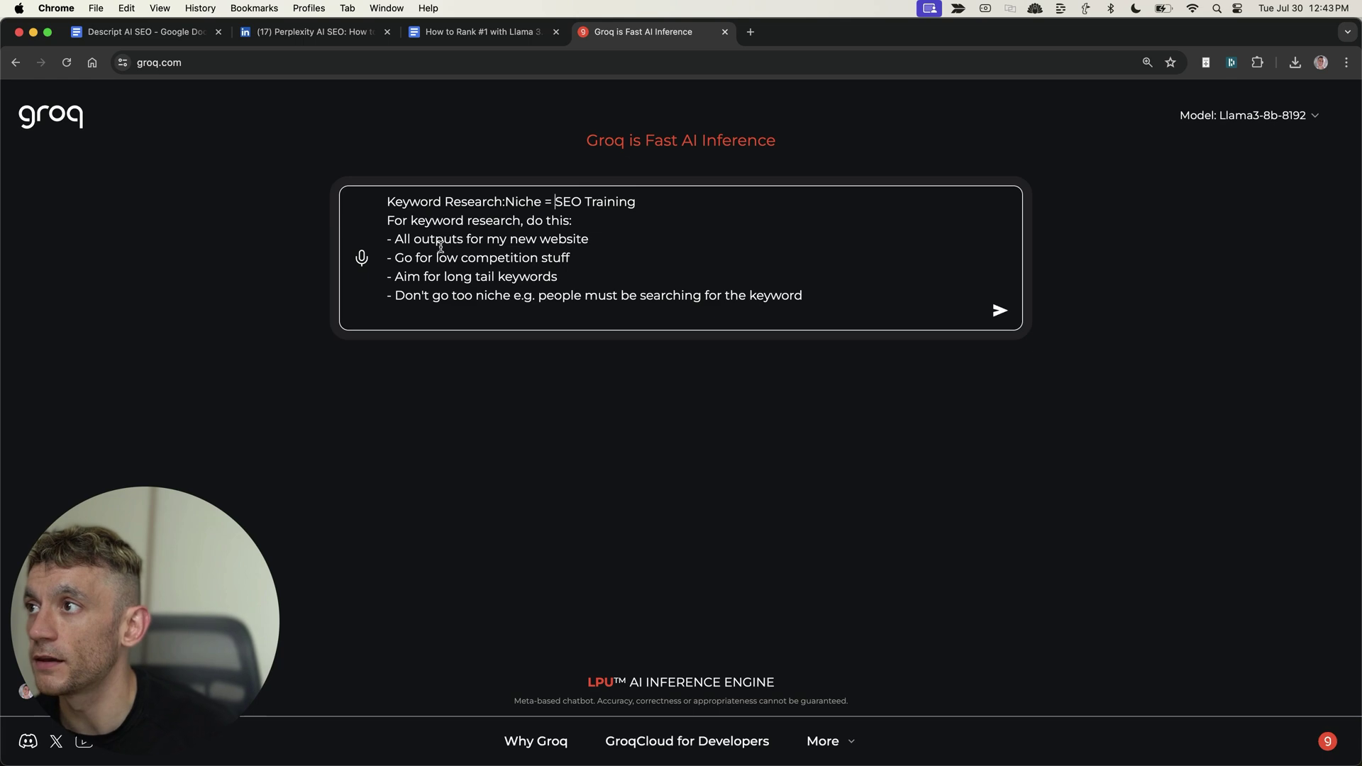
- Submit the prompt and highlight Groq's suggested SEO training keyword list
{"action": "mouse_move", "coordinate": [386, 221]}
{"action": "left_mouse_down"}
{"action": "mouse_move", "coordinate": [617, 250]}
{"action": "mouse_move", "coordinate": [616, 278]}
{"action": "mouse_move", "coordinate": [855, 292]}
{"action": "left_mouse_up"}
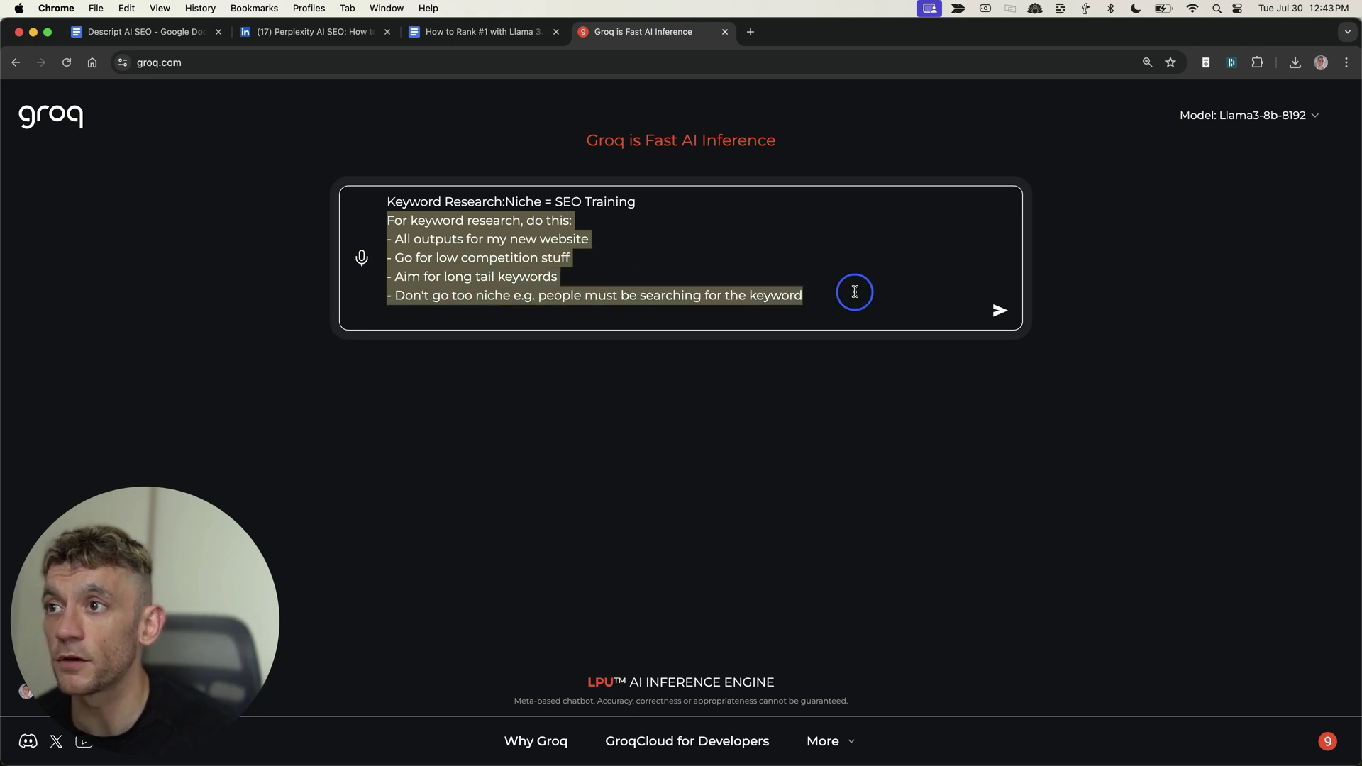
{"action": "left_click", "coordinate": [692, 227]}
{"action": "left_click_drag", "start_coordinate": [639, 285], "coordinate": [386, 295]}
{"action": "key", "text": "Return"}
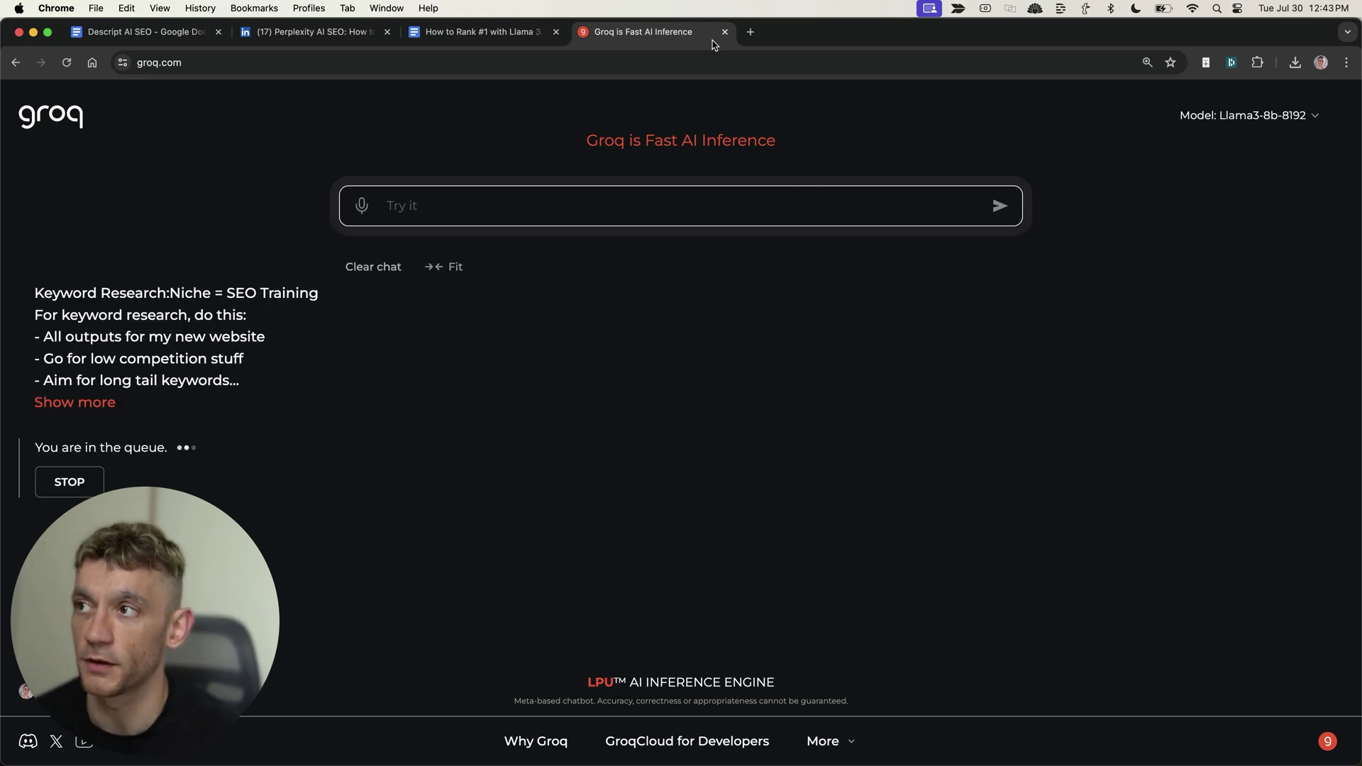
{"action": "scroll", "coordinate": [489, 381], "scroll_direction": "down", "scroll_amount": 5}
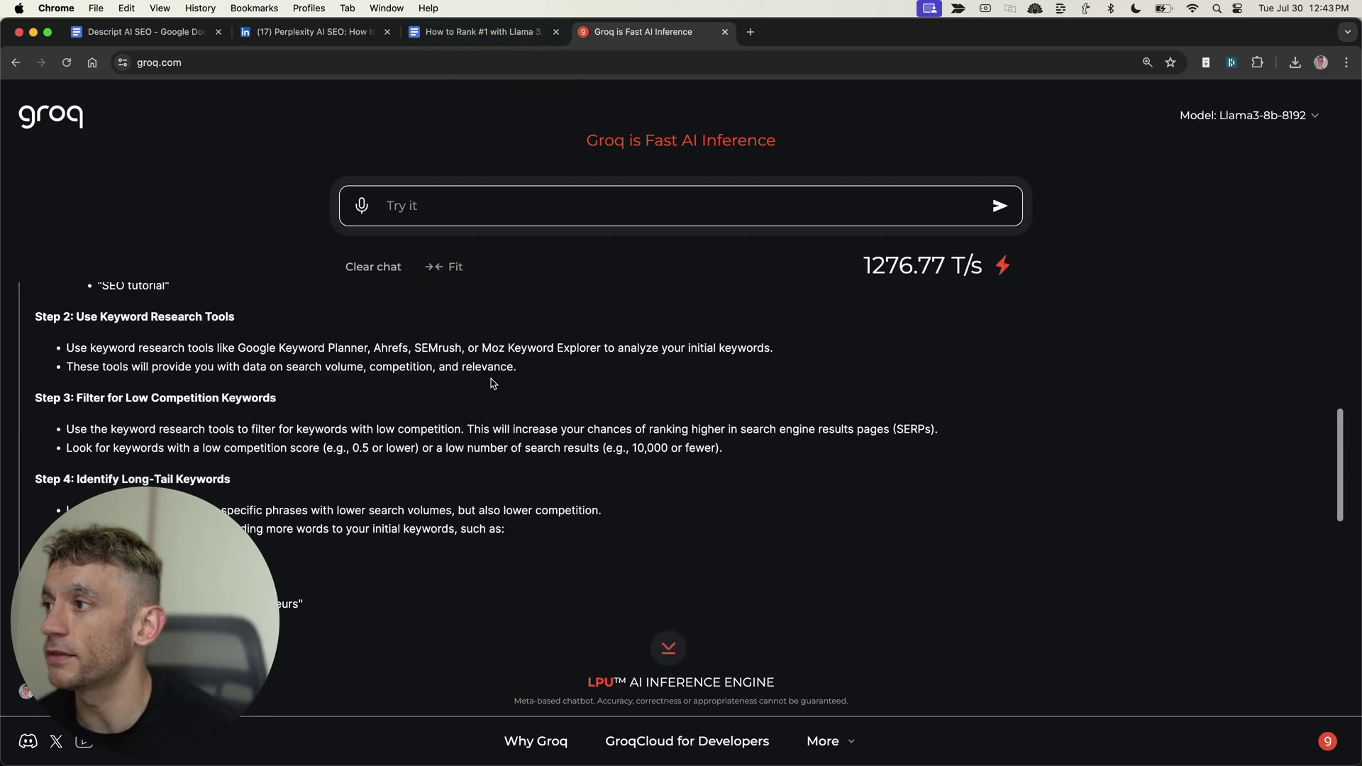
{"action": "scroll", "coordinate": [490, 380], "scroll_direction": "down", "scroll_amount": 1}
{"action": "scroll", "coordinate": [223, 455], "scroll_direction": "up", "scroll_amount": 4}
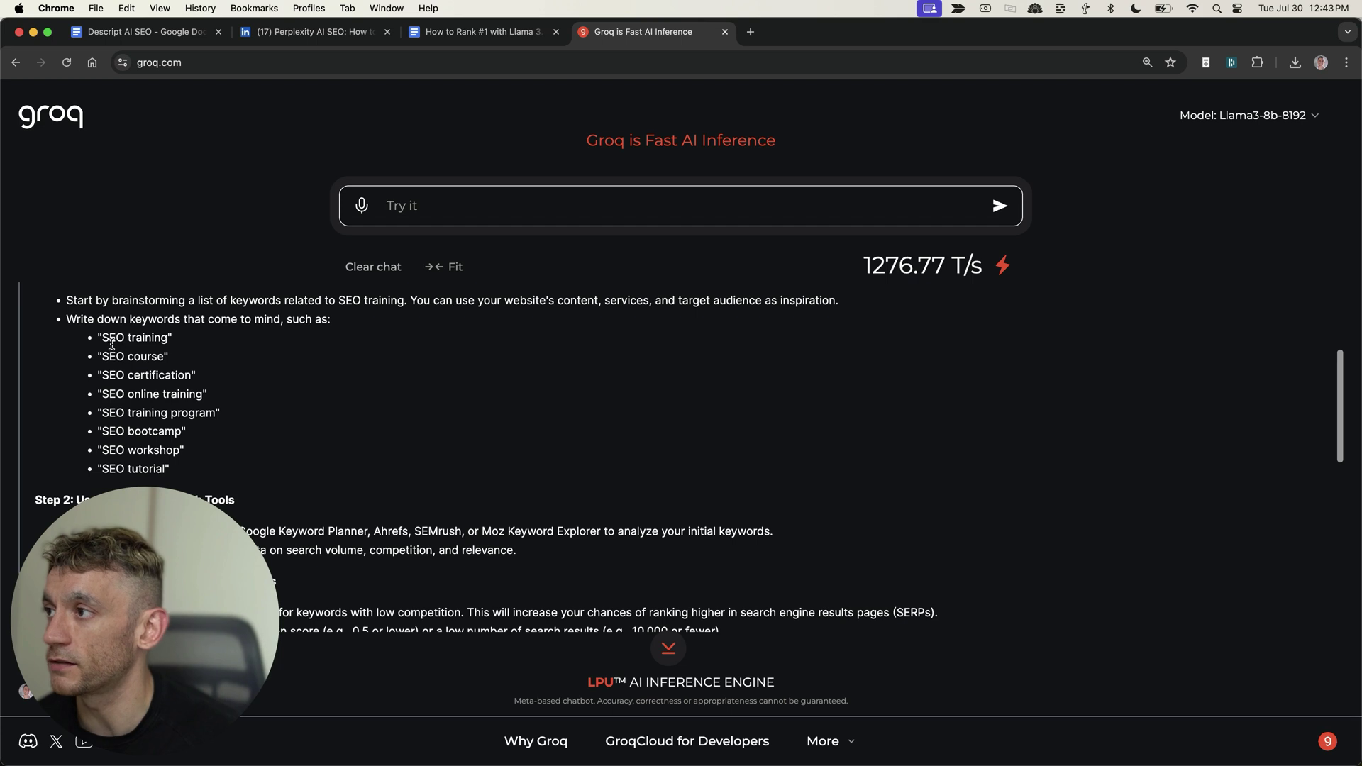
{"action": "left_click_drag", "start_coordinate": [96, 338], "coordinate": [238, 472]}
{"action": "left_click", "coordinate": [240, 469]}
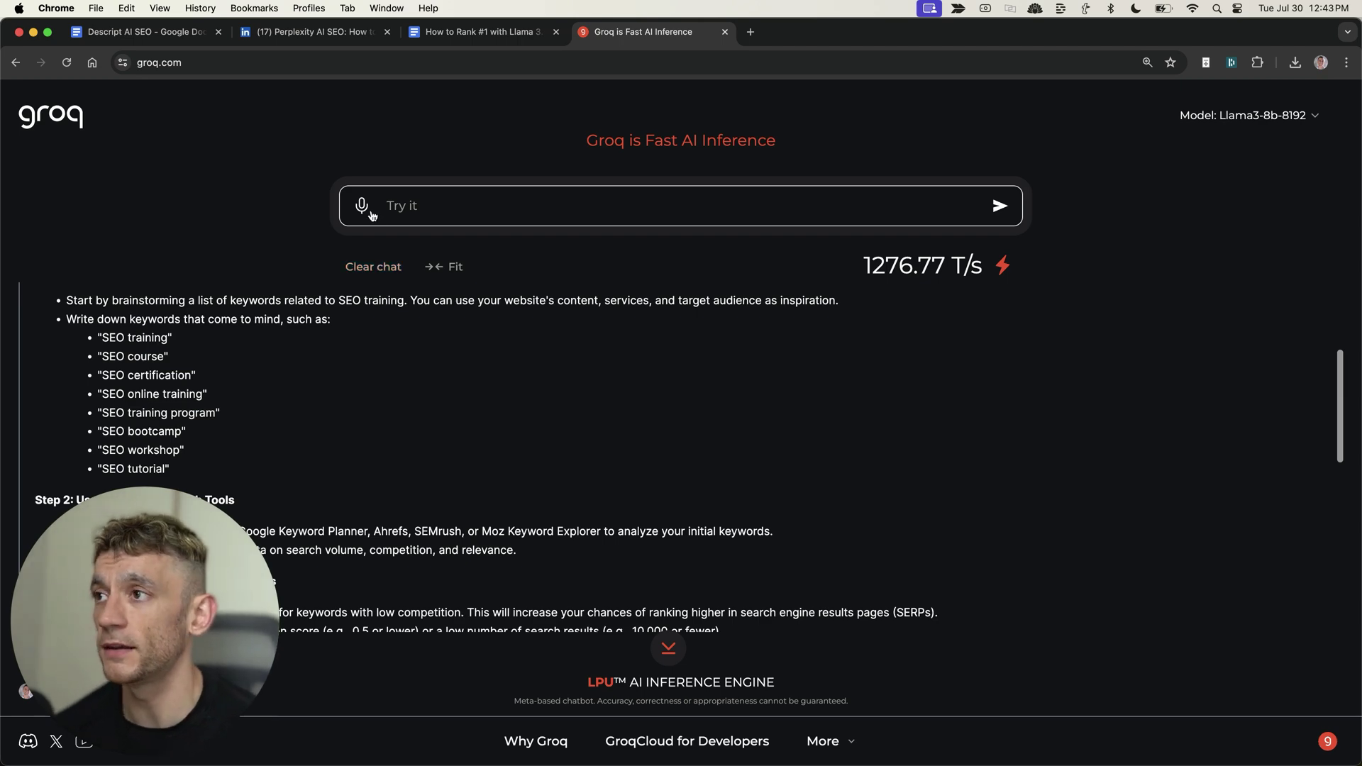
- Remove the first step's bullet and select '2: Take a video matching the keyword' for Heading 3
{"action": "left_click", "coordinate": [139, 32]}
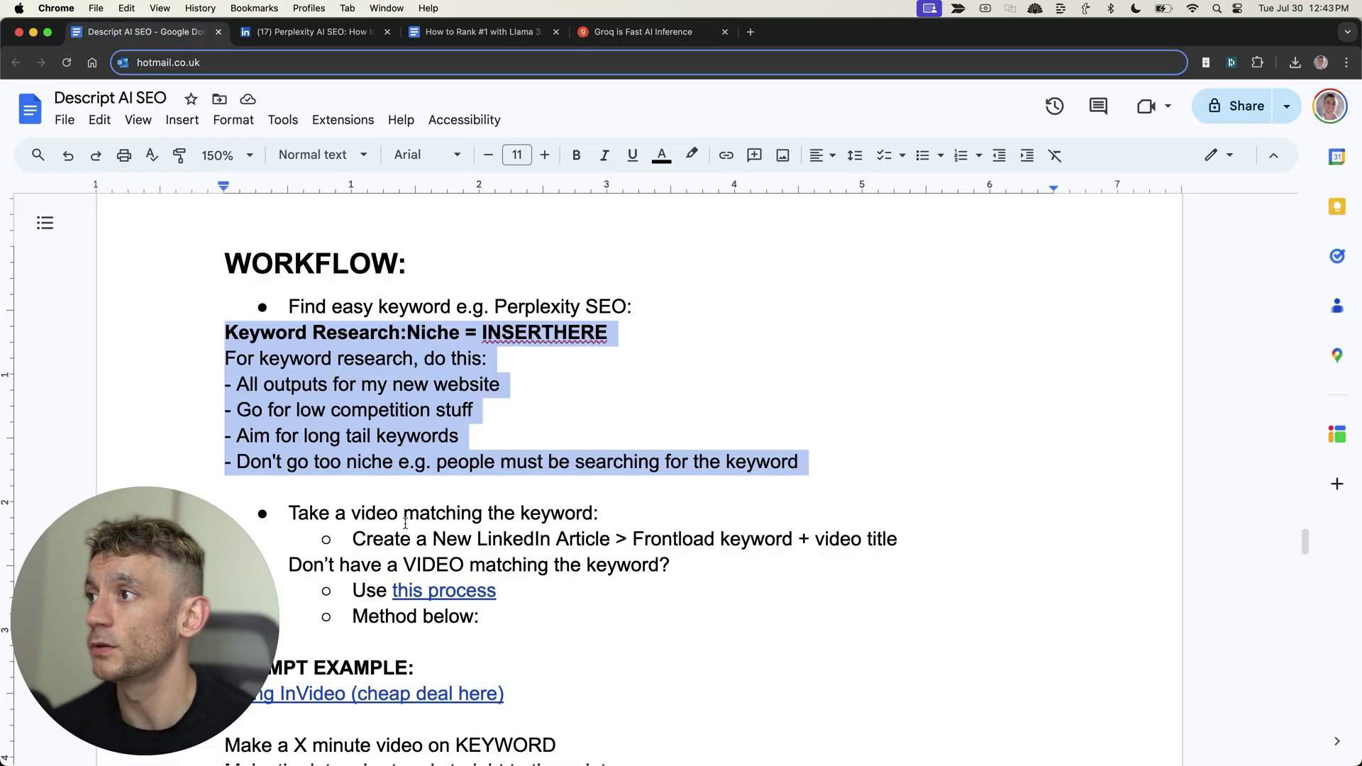
{"action": "left_click", "coordinate": [321, 306]}
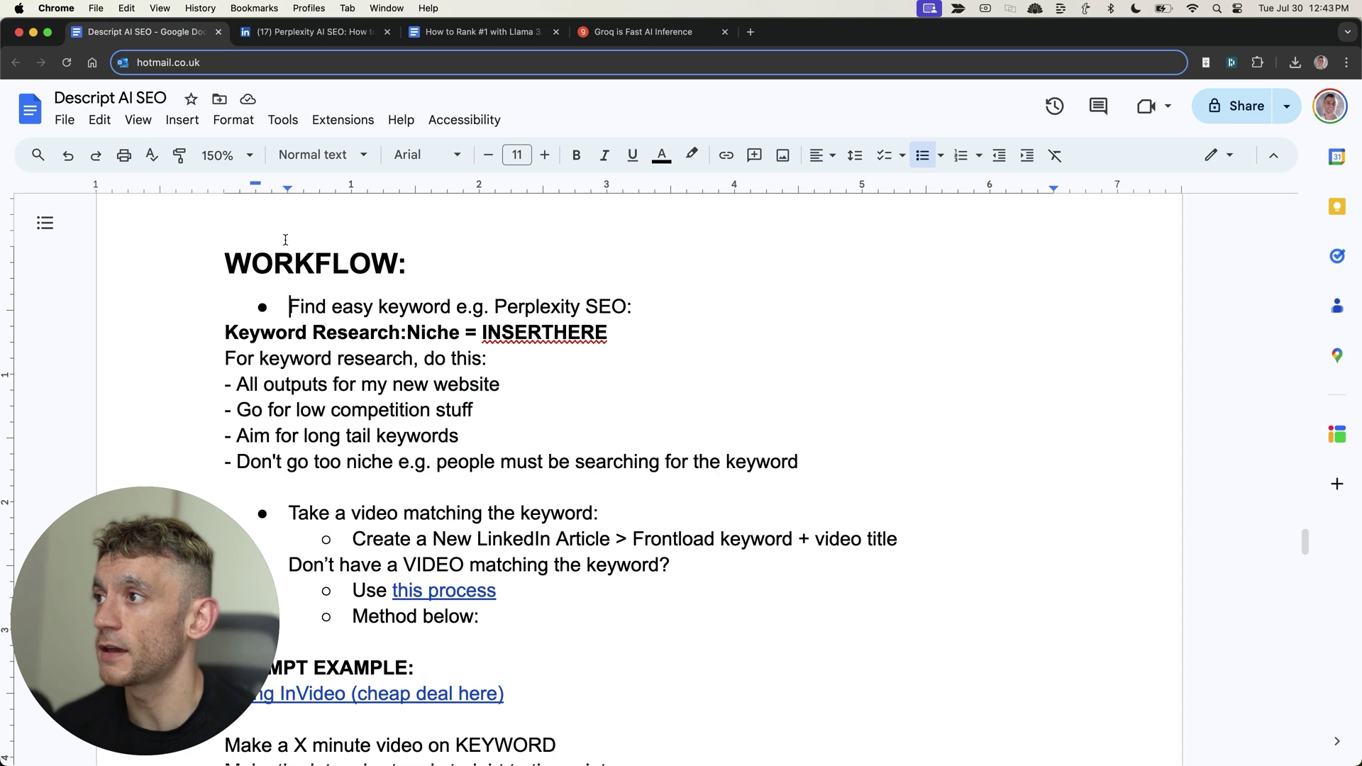
{"action": "key", "text": "BackSpace"}
{"action": "type", "text": "1:"}
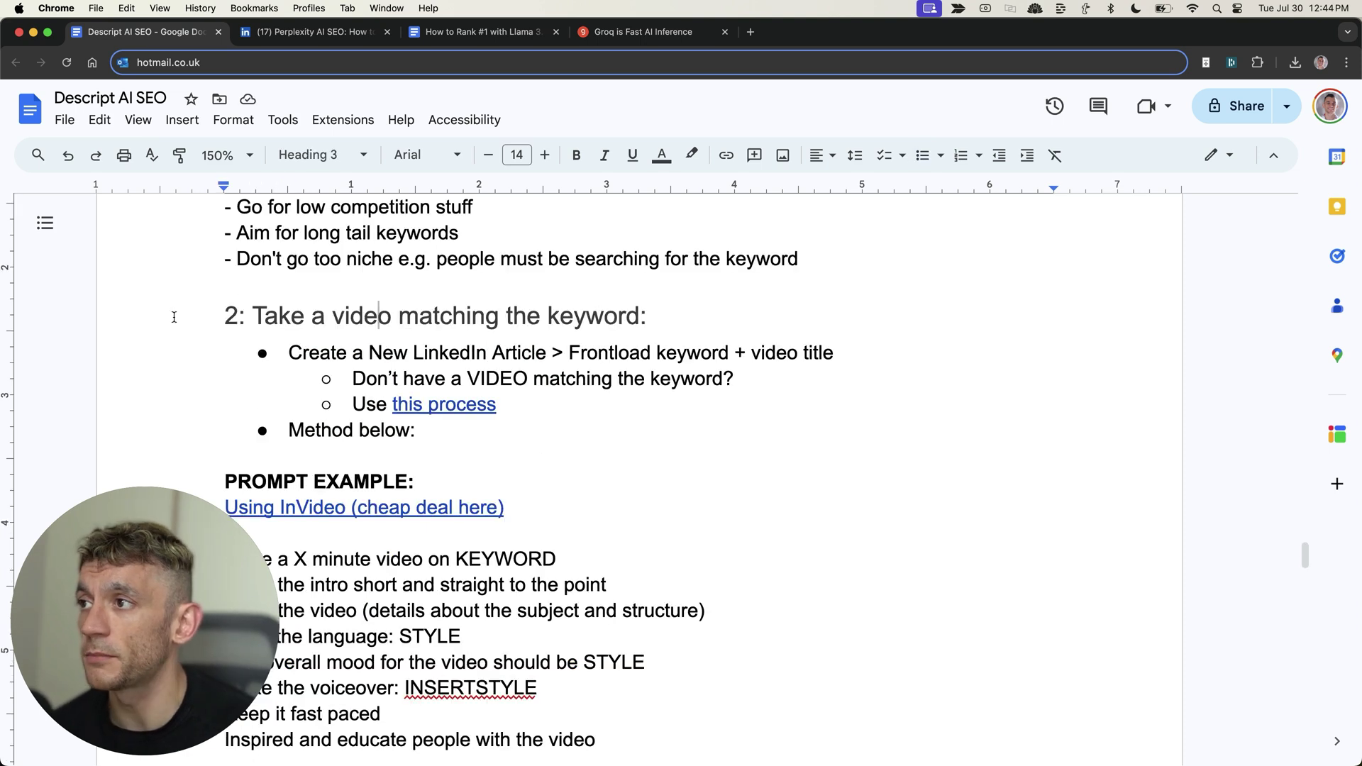
{"action": "left_click_drag", "start_coordinate": [173, 317], "coordinate": [922, 282]}
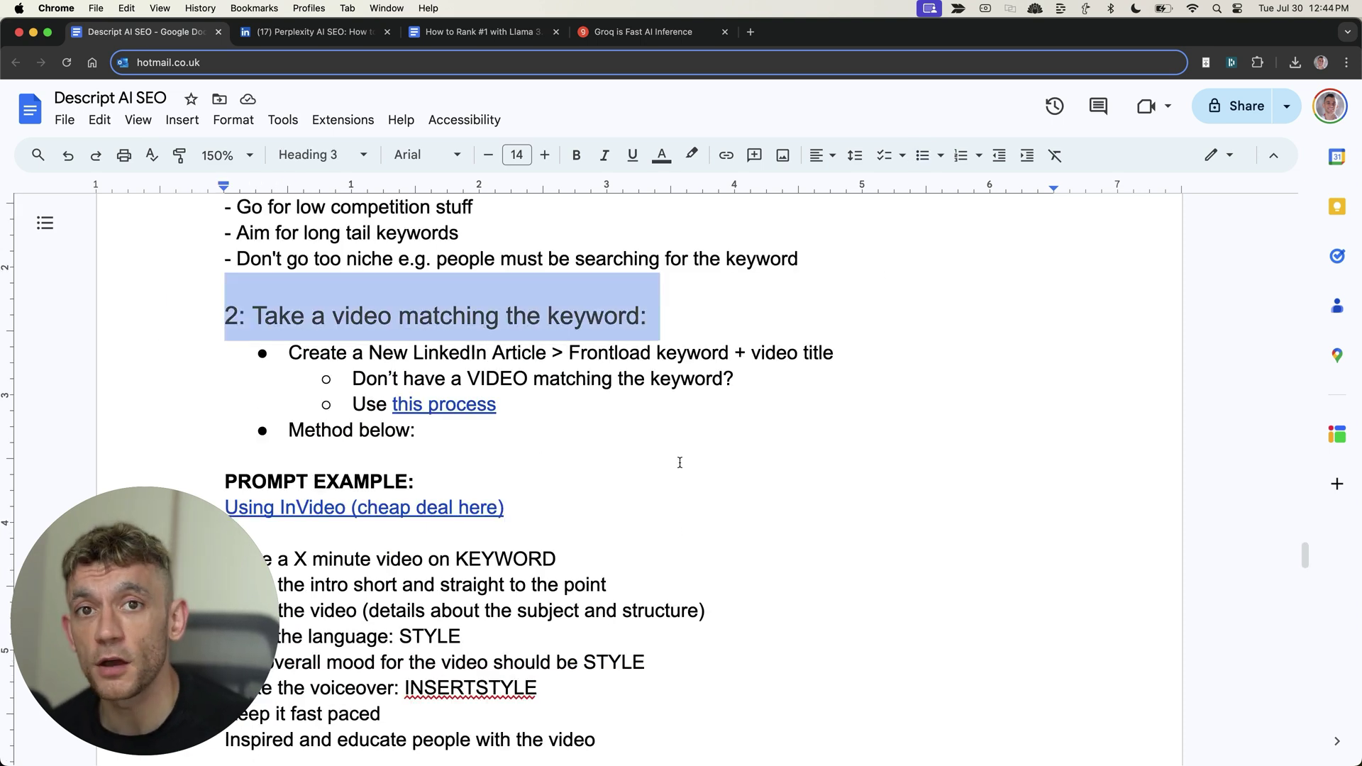
- Start a new LinkedIn article draft under the personal profile, titled 'Perplexity'
{"action": "left_click", "coordinate": [310, 32]}
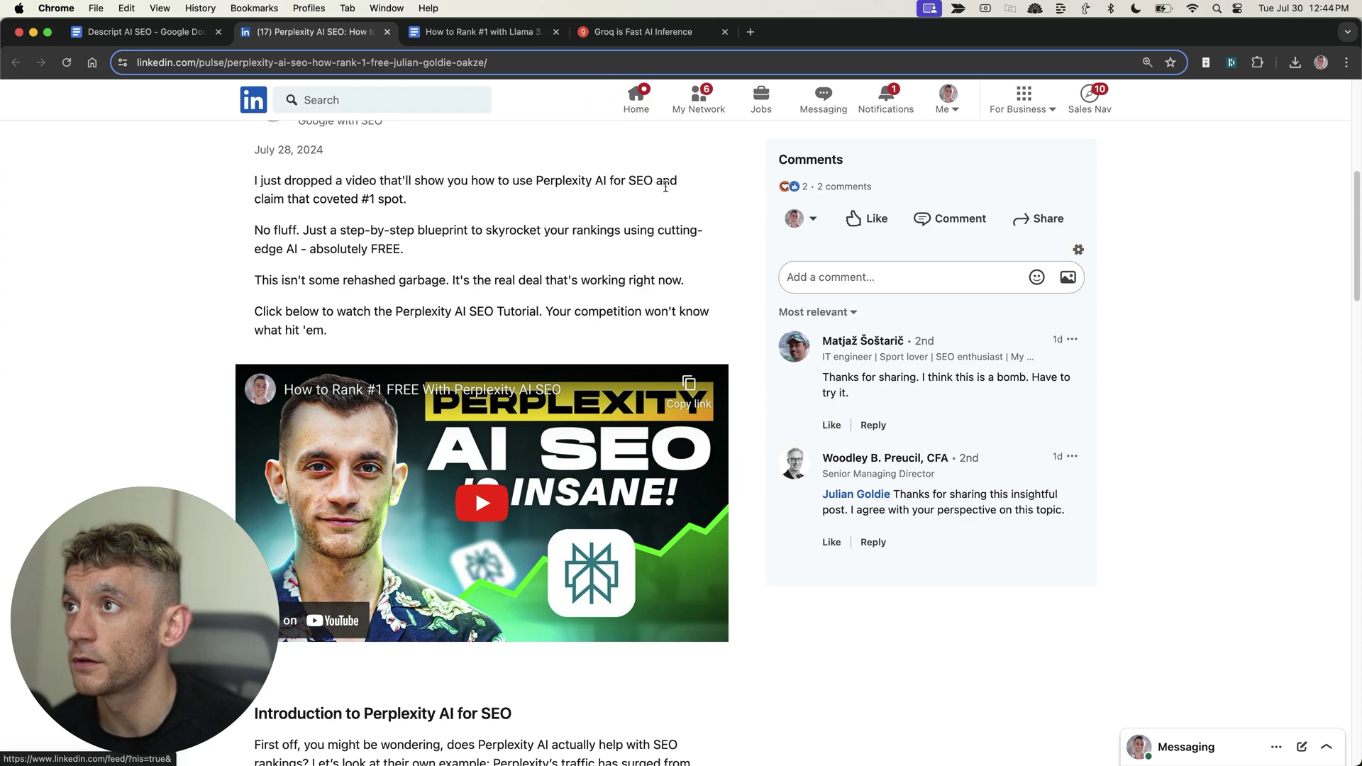
{"action": "left_click", "coordinate": [635, 97]}
{"action": "scroll", "coordinate": [687, 237], "scroll_direction": "up", "scroll_amount": 3}
{"action": "scroll", "coordinate": [734, 227], "scroll_direction": "up", "scroll_amount": 3}
{"action": "left_click", "coordinate": [548, 500]}
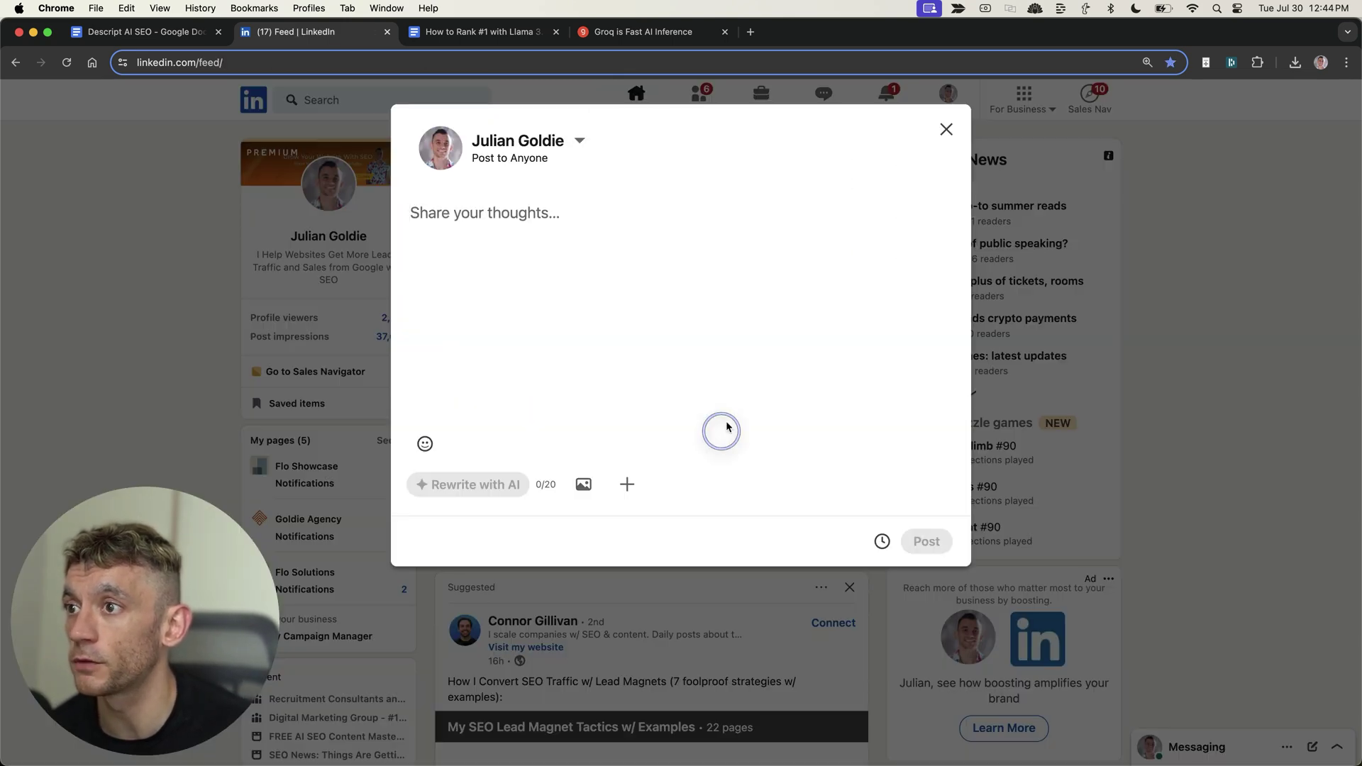
{"action": "key", "text": "Escape"}
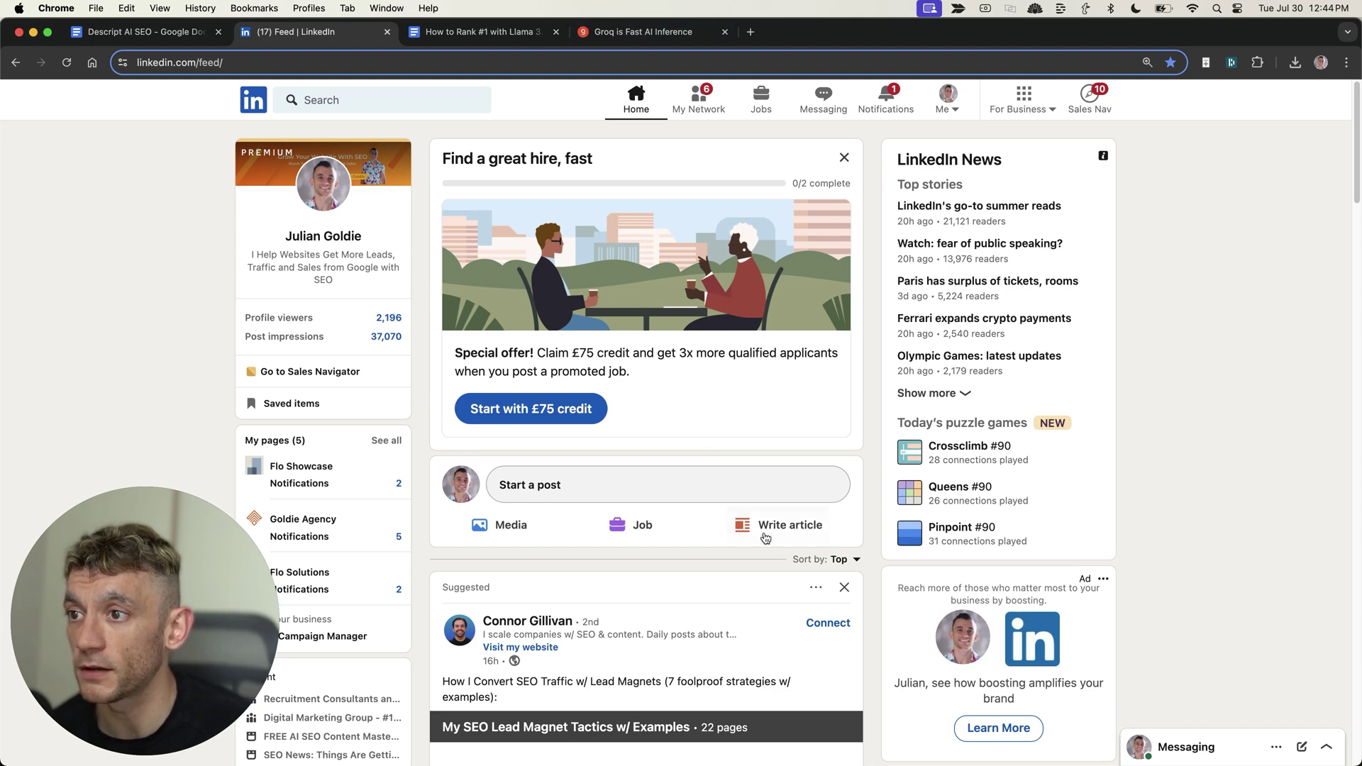
{"action": "left_click", "coordinate": [765, 537]}
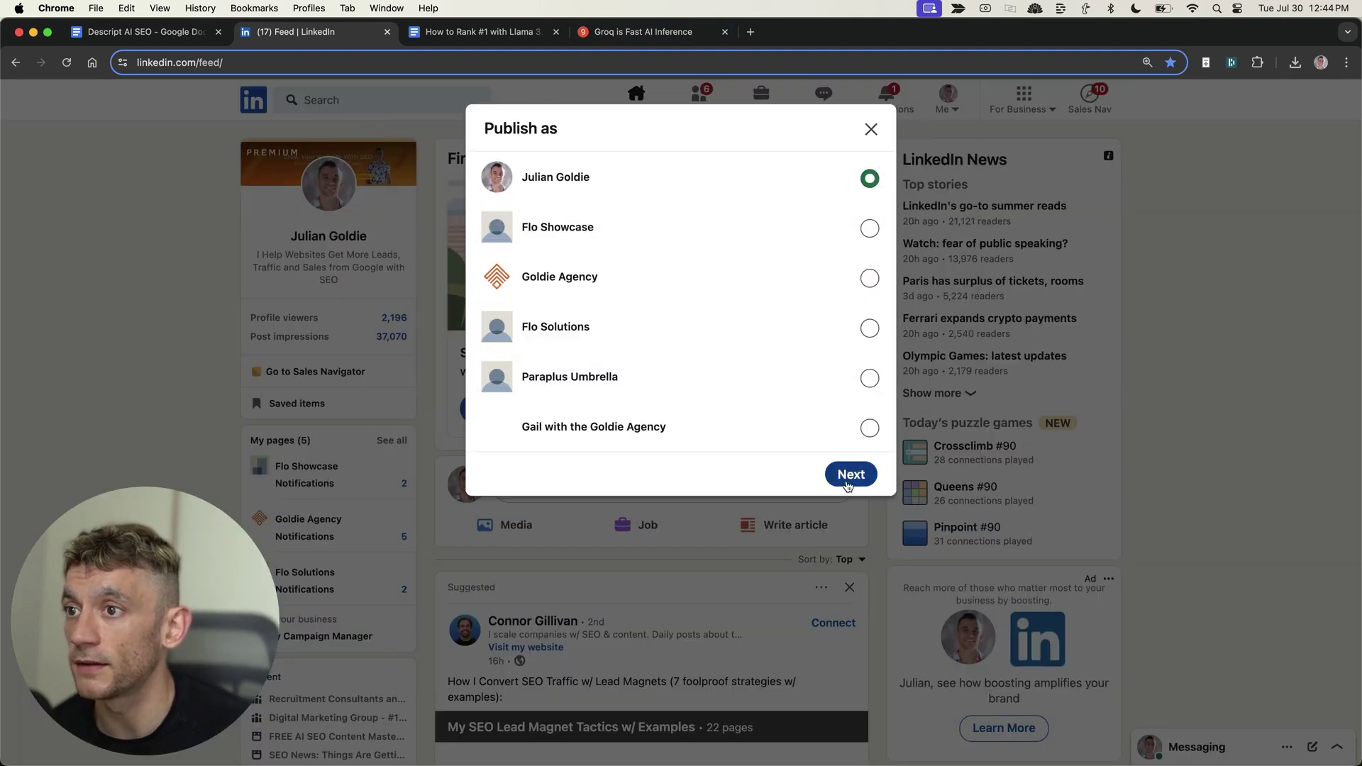
{"action": "left_click", "coordinate": [849, 479]}
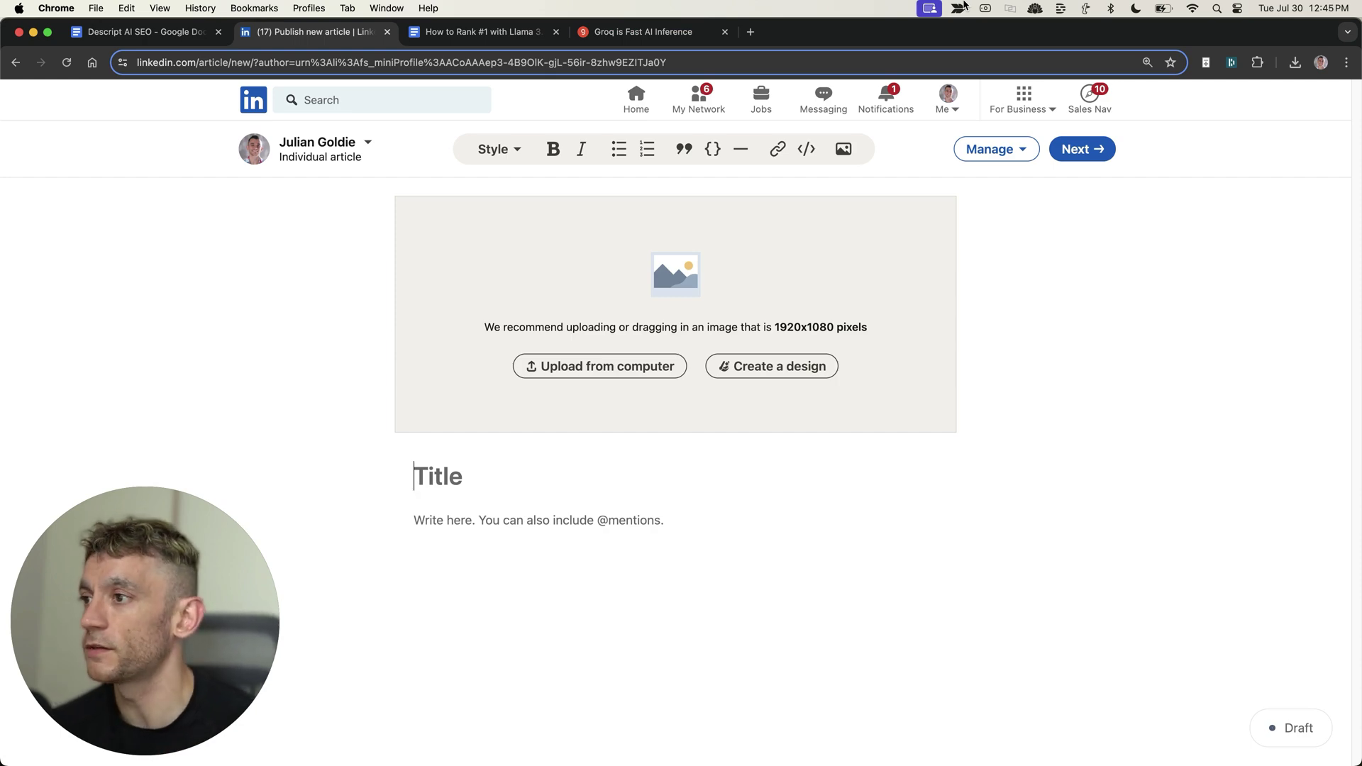
{"action": "type", "text": "Perp"}
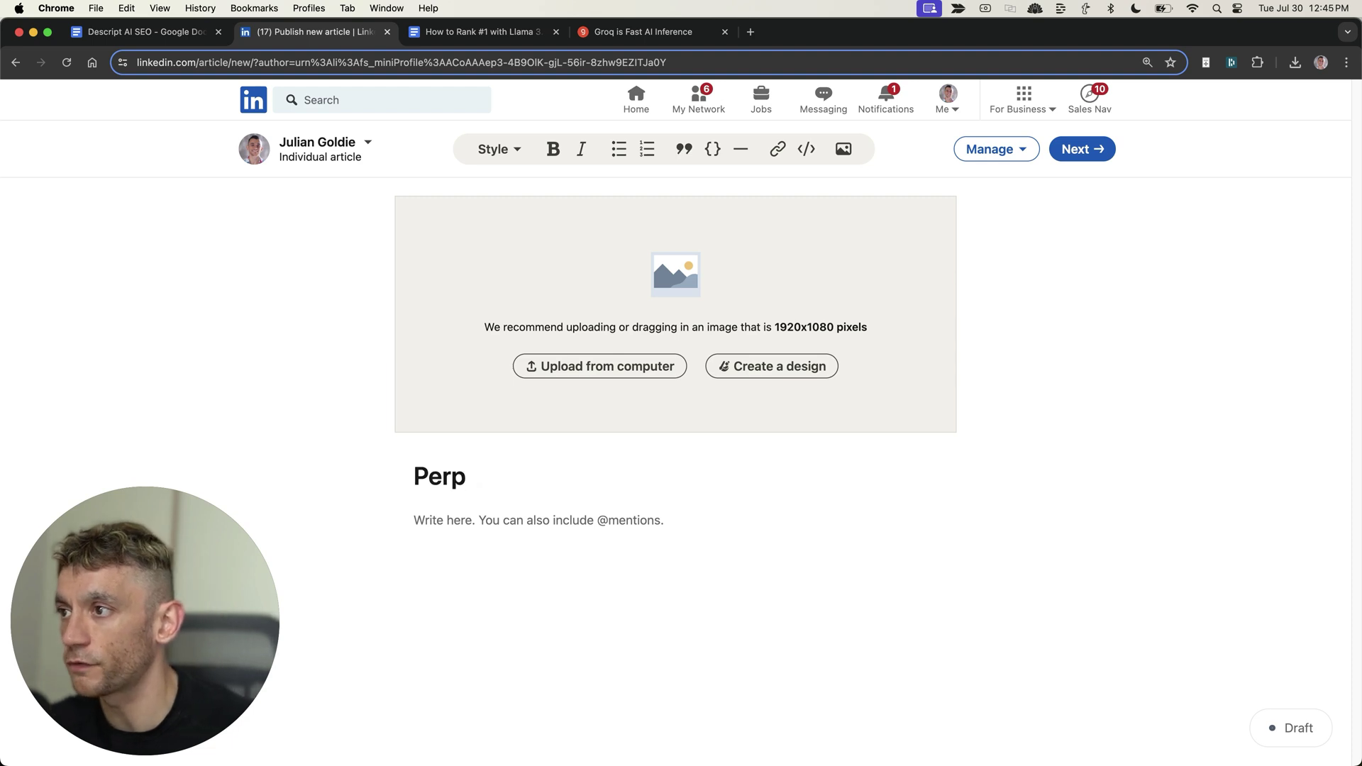
{"action": "type", "text": "pxit"}
{"action": "key", "text": "BackSpace"}
{"action": "key", "text": "BackSpace"}
{"action": "key", "text": "BackSpace"}
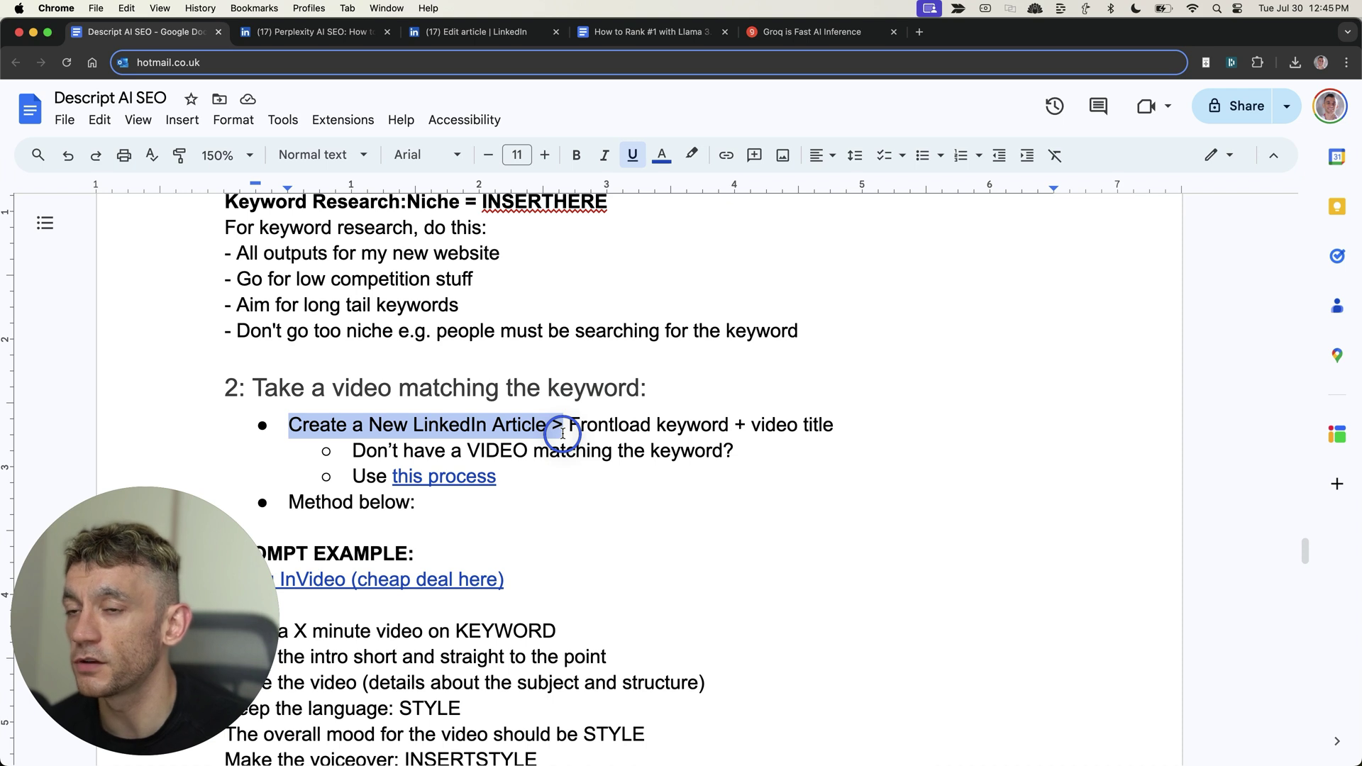
- Add ' or post on your website' after 'LinkedIn Article' in the workflow doc step
{"action": "left_click", "coordinate": [538, 425]}
{"action": "type", "text": "or post on yori"}
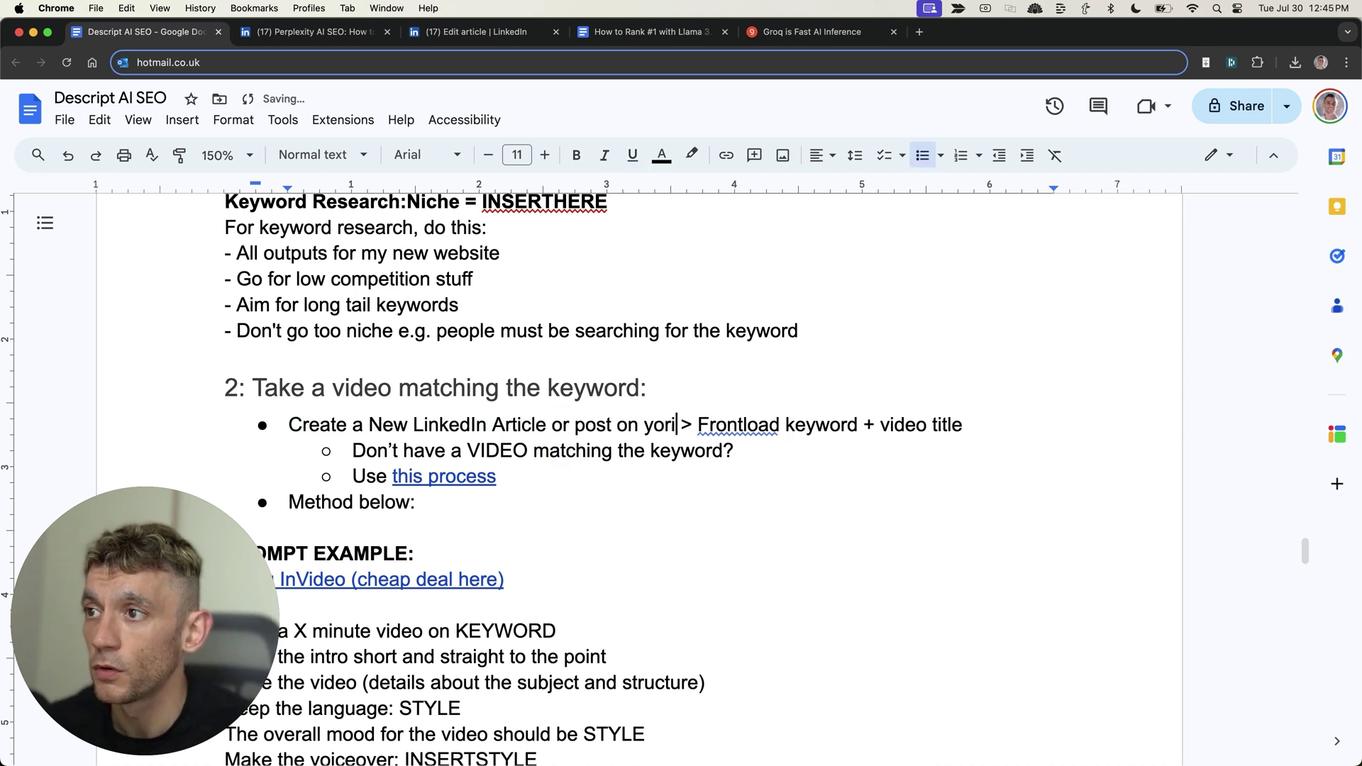
{"action": "type", "text": "ur website"}
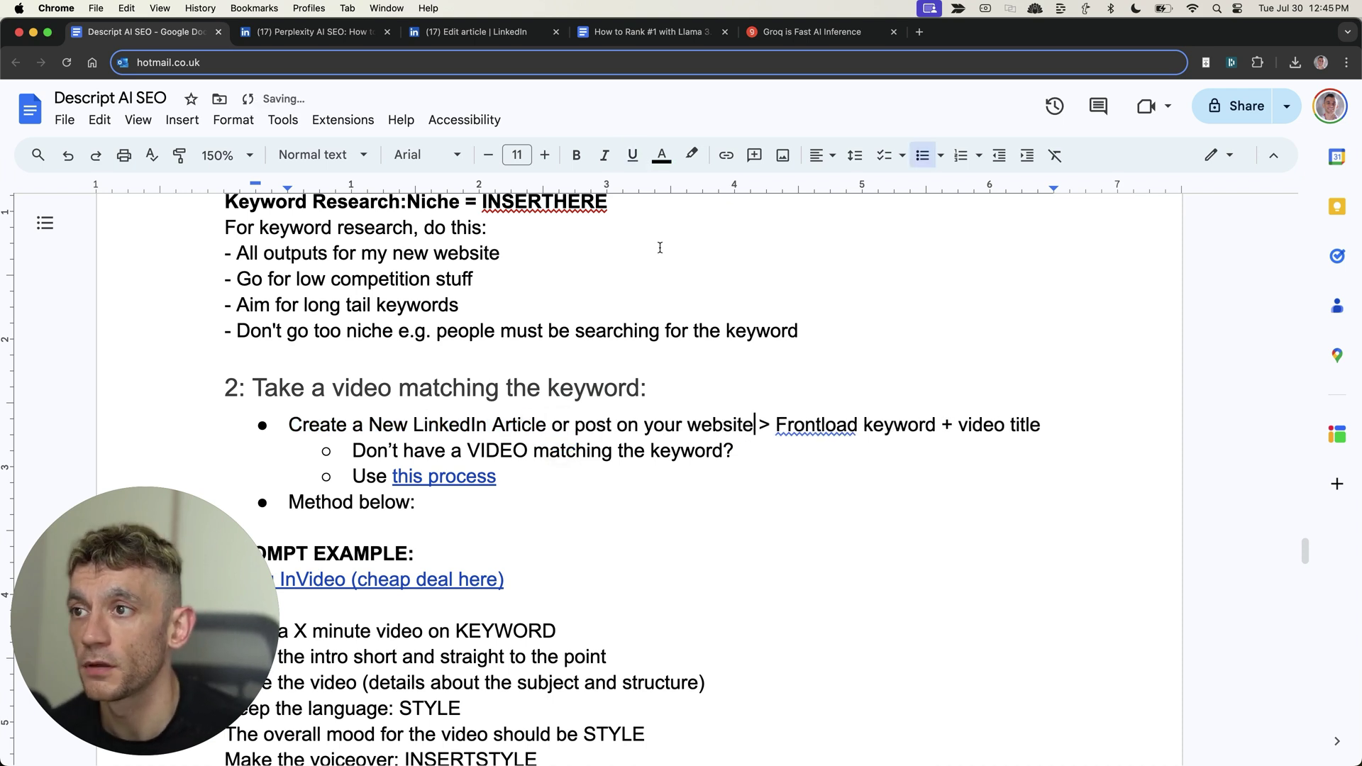
{"action": "key", "text": "shift+alt+Right"}
{"action": "key", "text": "shift+alt+Right"}
{"action": "key", "text": "ctrl+Tab"}
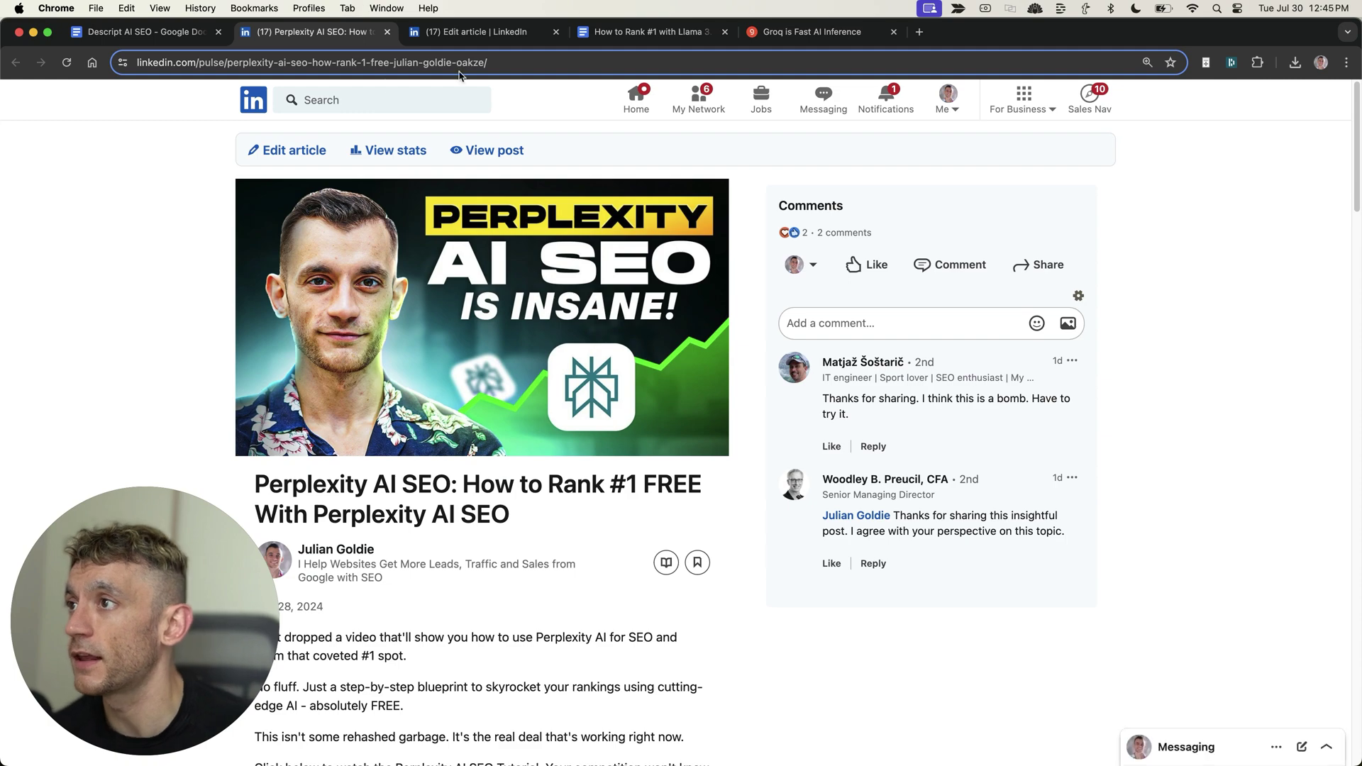
- Highlight 'Perplexity AI SEO:' in the published article's title, then go back to the workflow doc
{"action": "left_click_drag", "start_coordinate": [246, 482], "coordinate": [462, 485]}
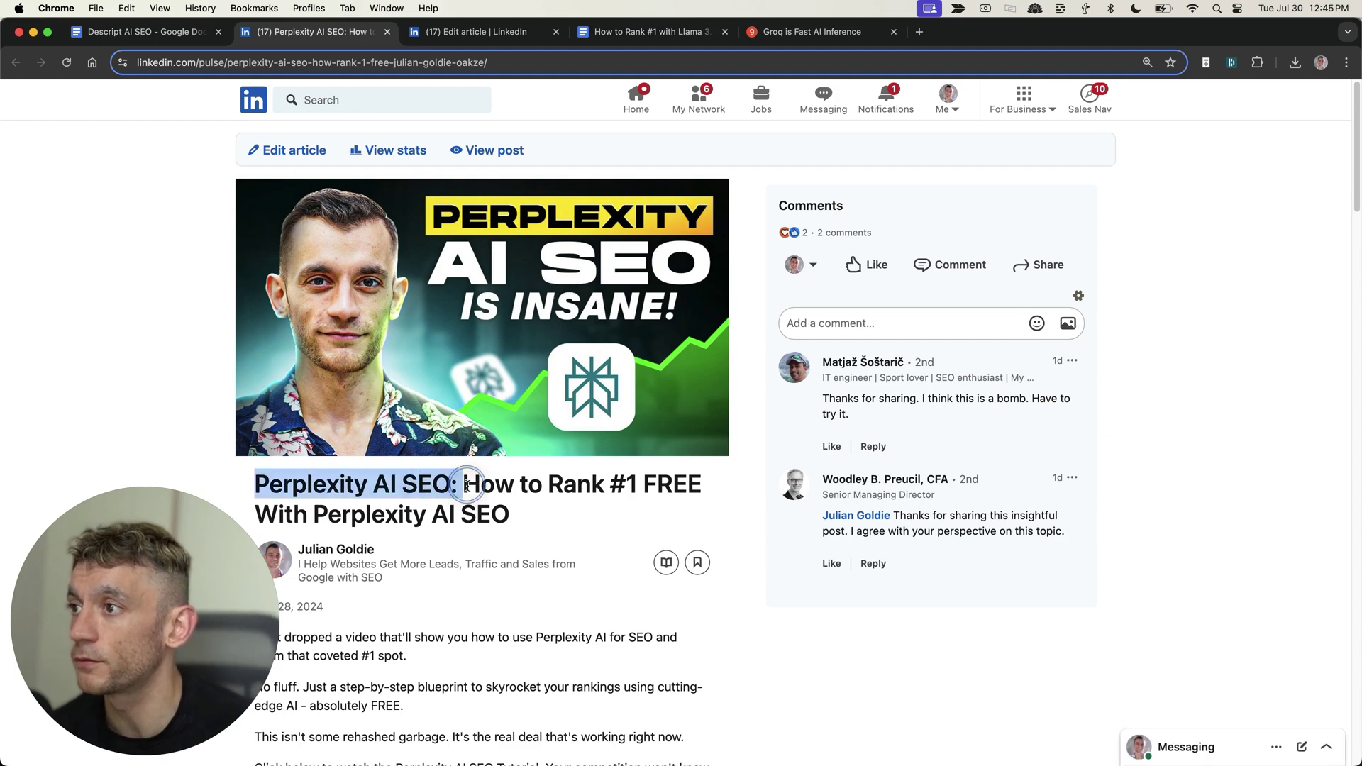
{"action": "key", "text": "ctrl+shift+Tab"}
{"action": "key", "text": "ctrl+Tab"}
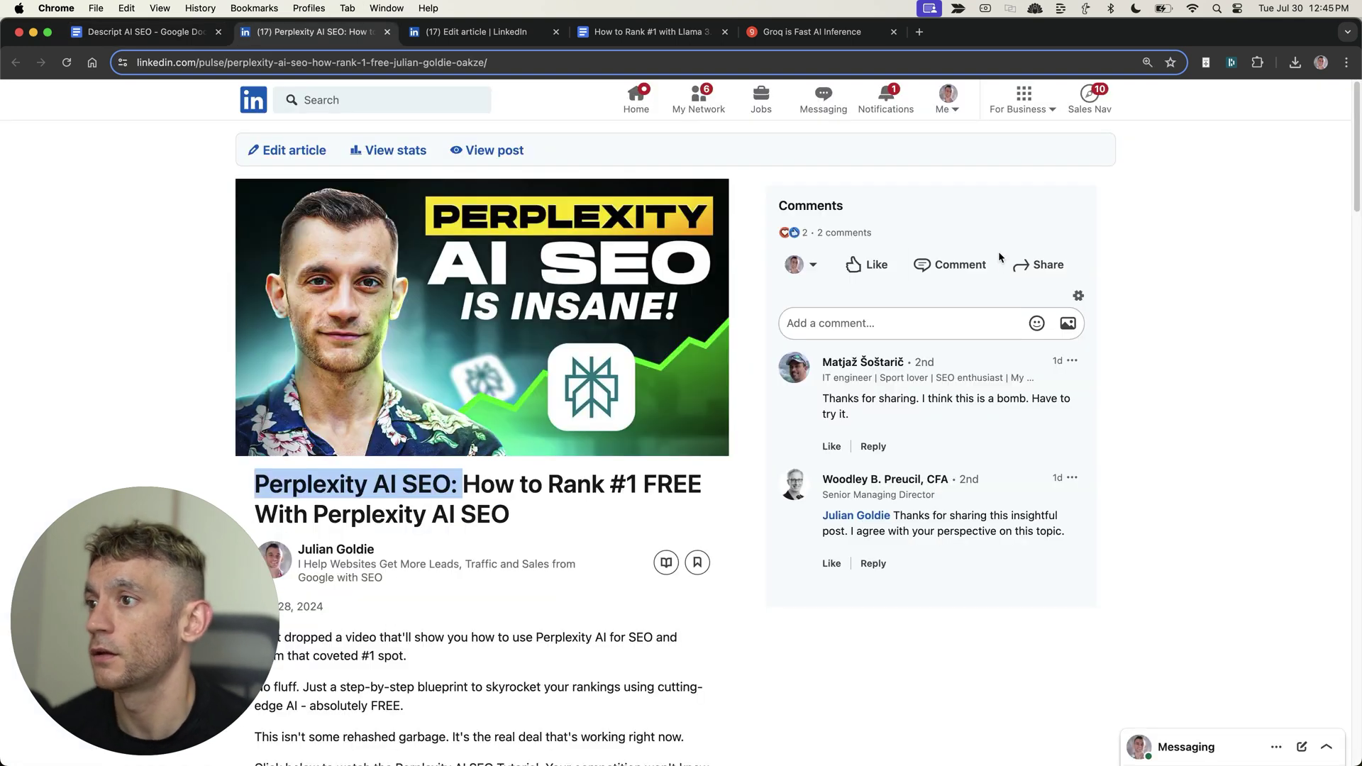
{"action": "scroll", "coordinate": [802, 295], "scroll_direction": "down", "scroll_amount": 1}
{"action": "left_click_drag", "start_coordinate": [523, 483], "coordinate": [471, 448]}
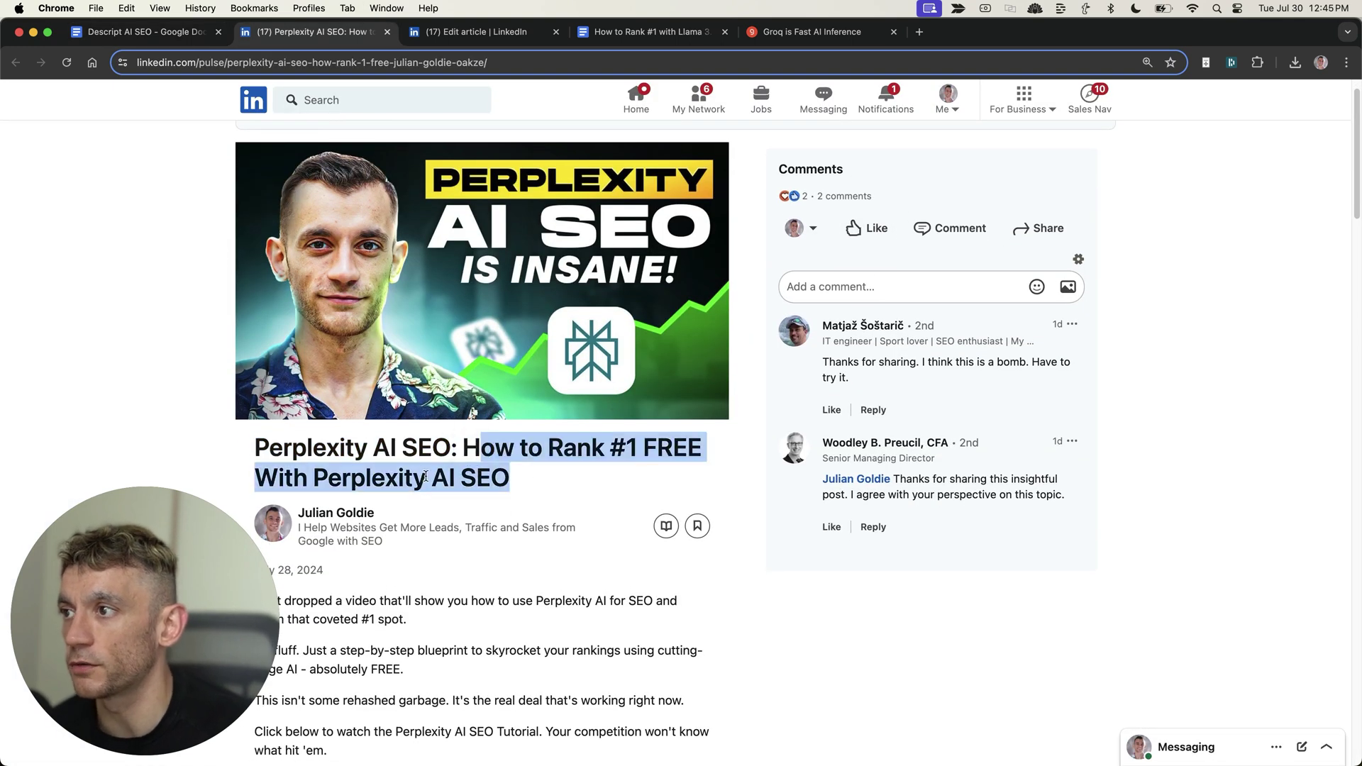
{"action": "key", "text": "ctrl+shift+Tab"}
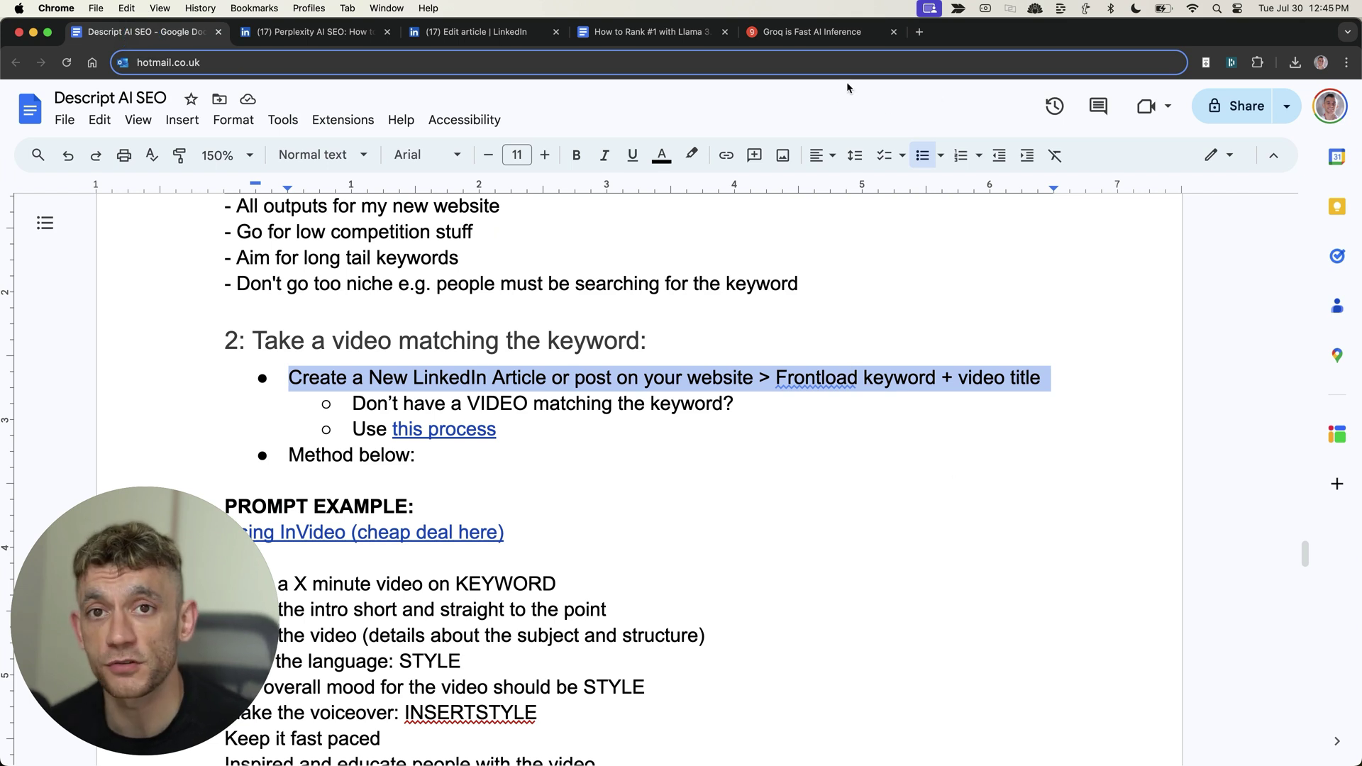
- Open the linked YouTube AI SEO Automation doc and the InVideo studio page from the doc's links
{"action": "left_click", "coordinate": [352, 405]}
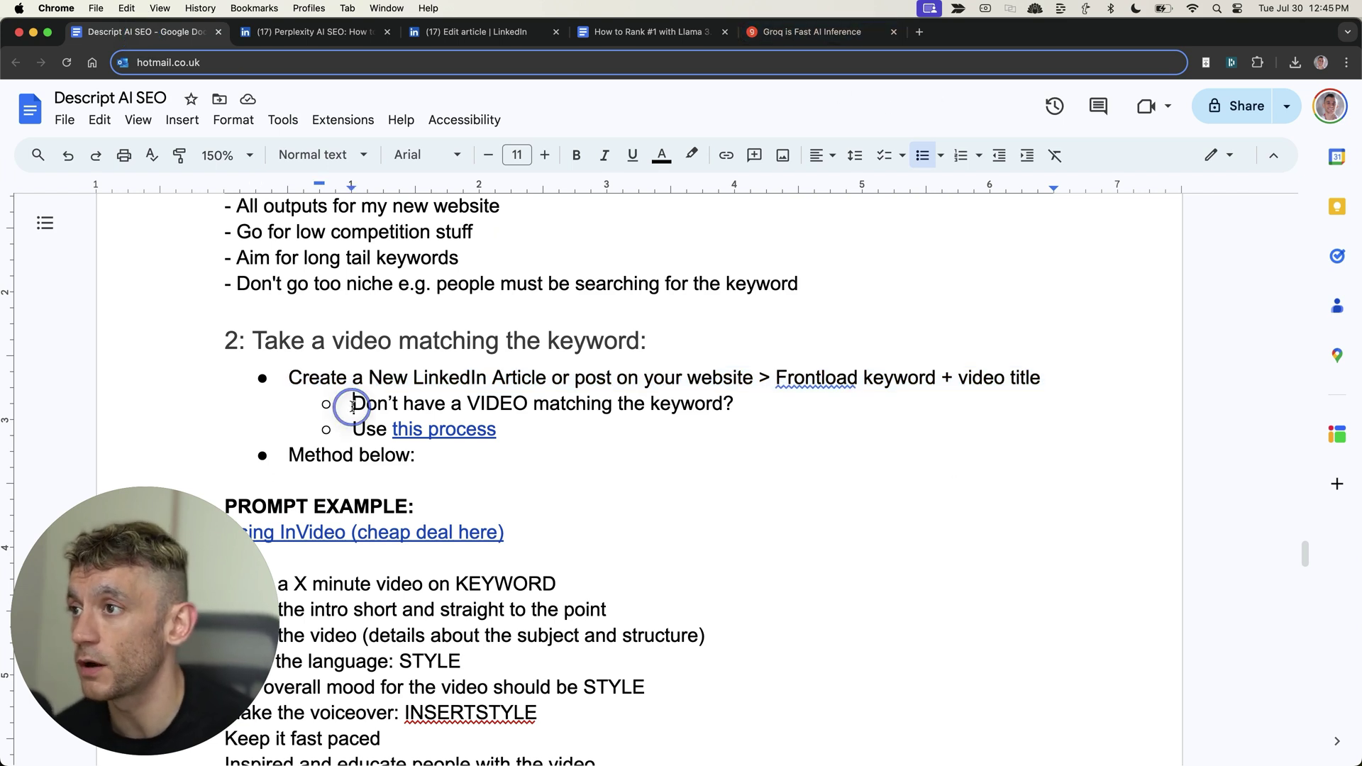
{"action": "left_click", "coordinate": [395, 430]}
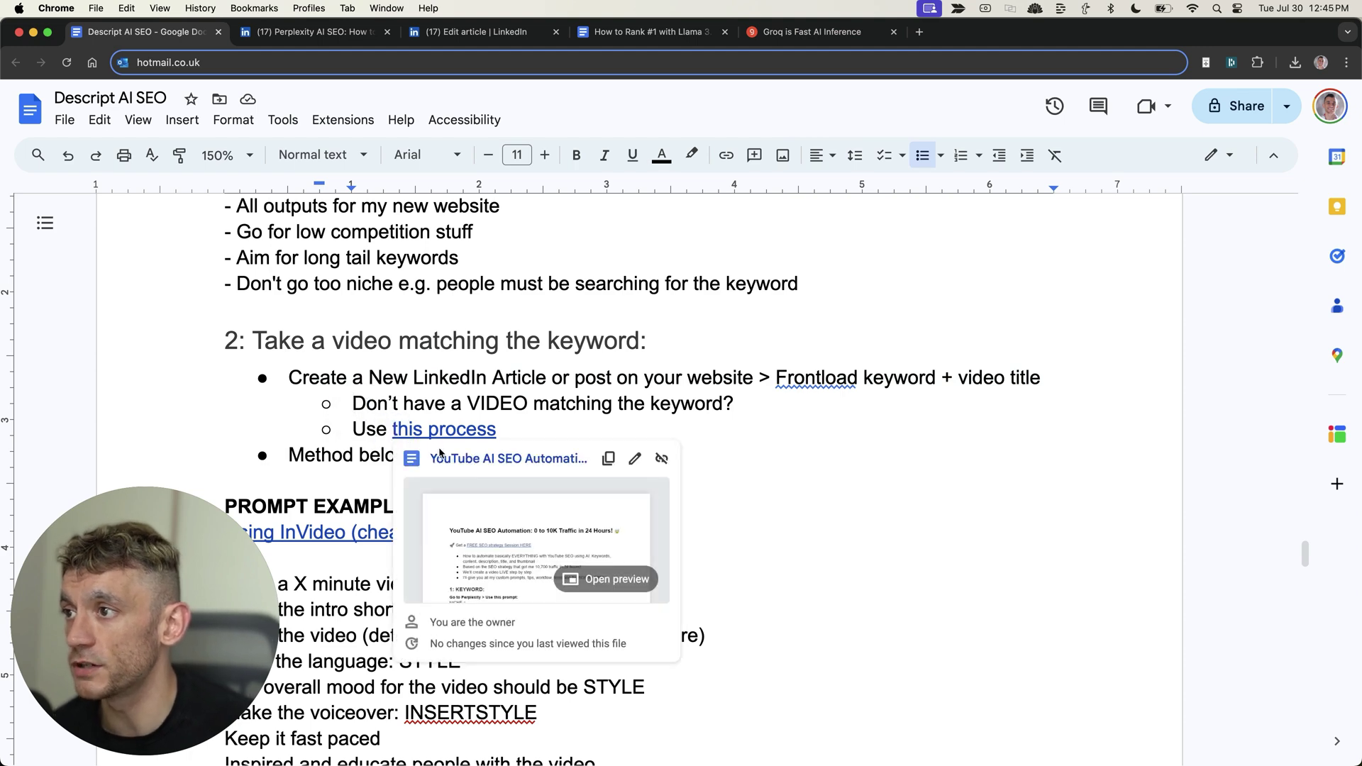
{"action": "left_click", "coordinate": [441, 457]}
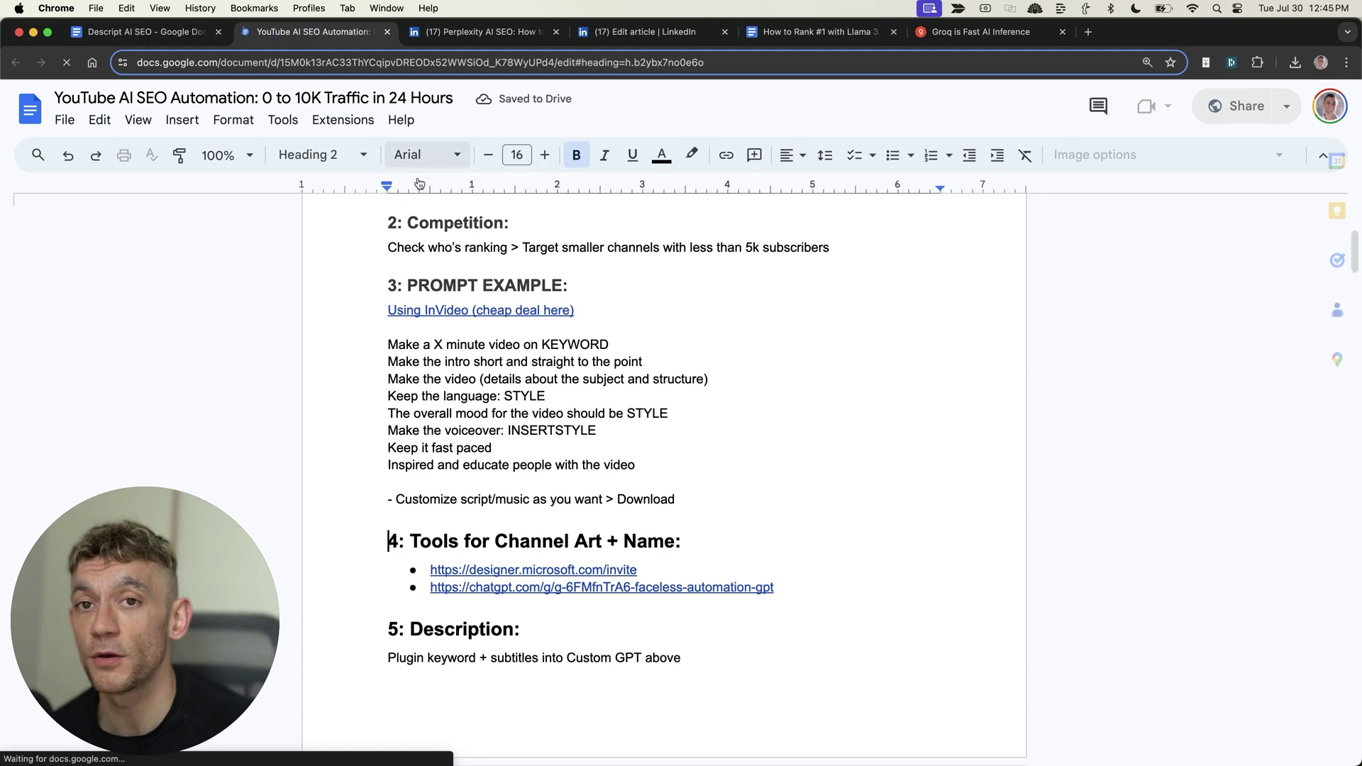
{"action": "left_click", "coordinate": [411, 282]}
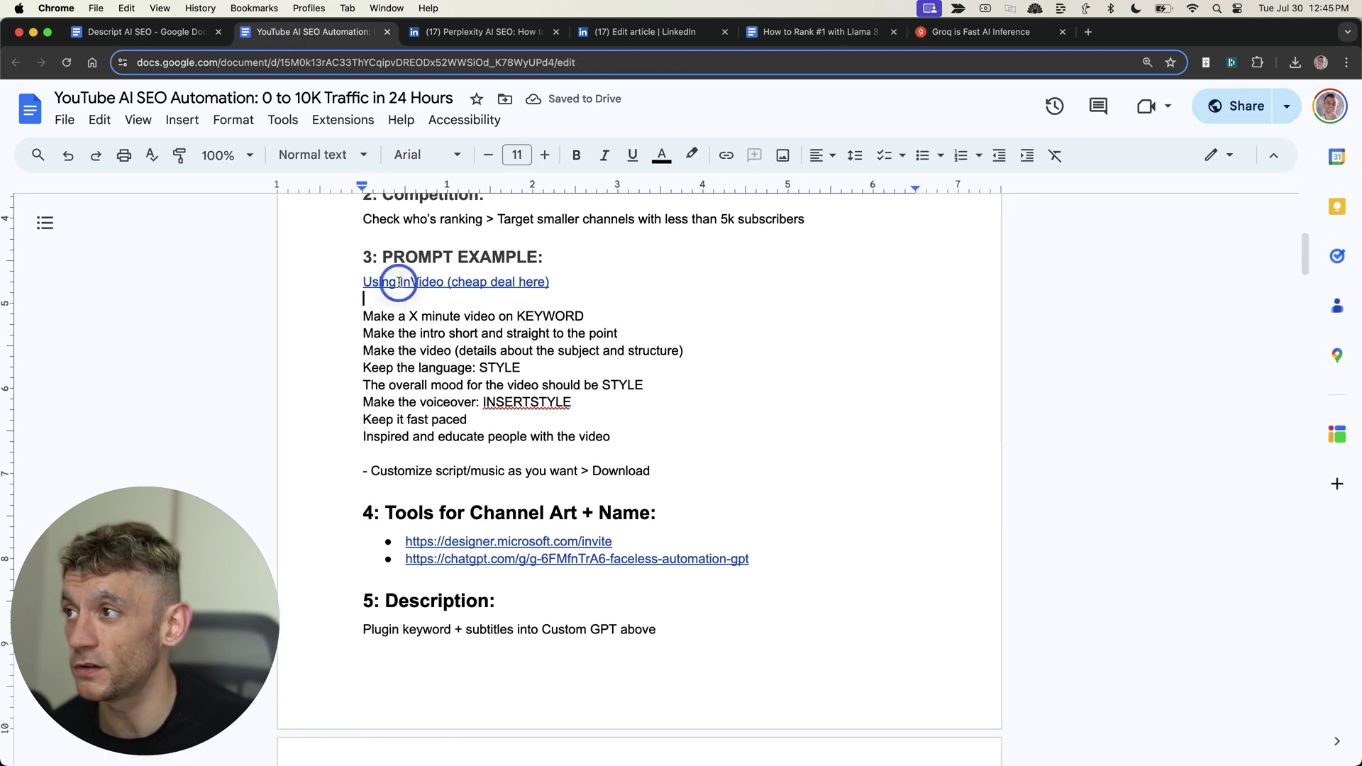
{"action": "left_click", "coordinate": [431, 308]}
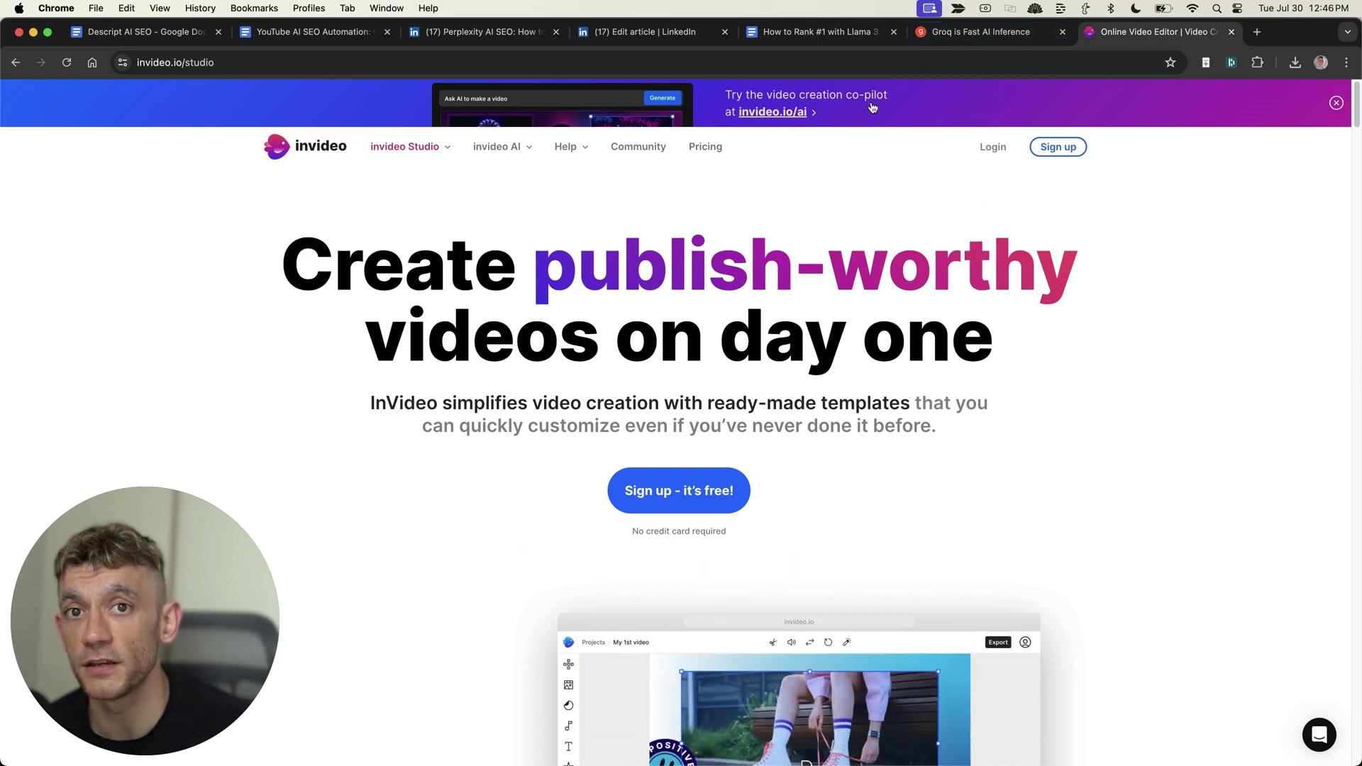
- Highlight the keyword research and article steps, then check the YouTube channel videos page
{"action": "left_click", "coordinate": [185, 39]}
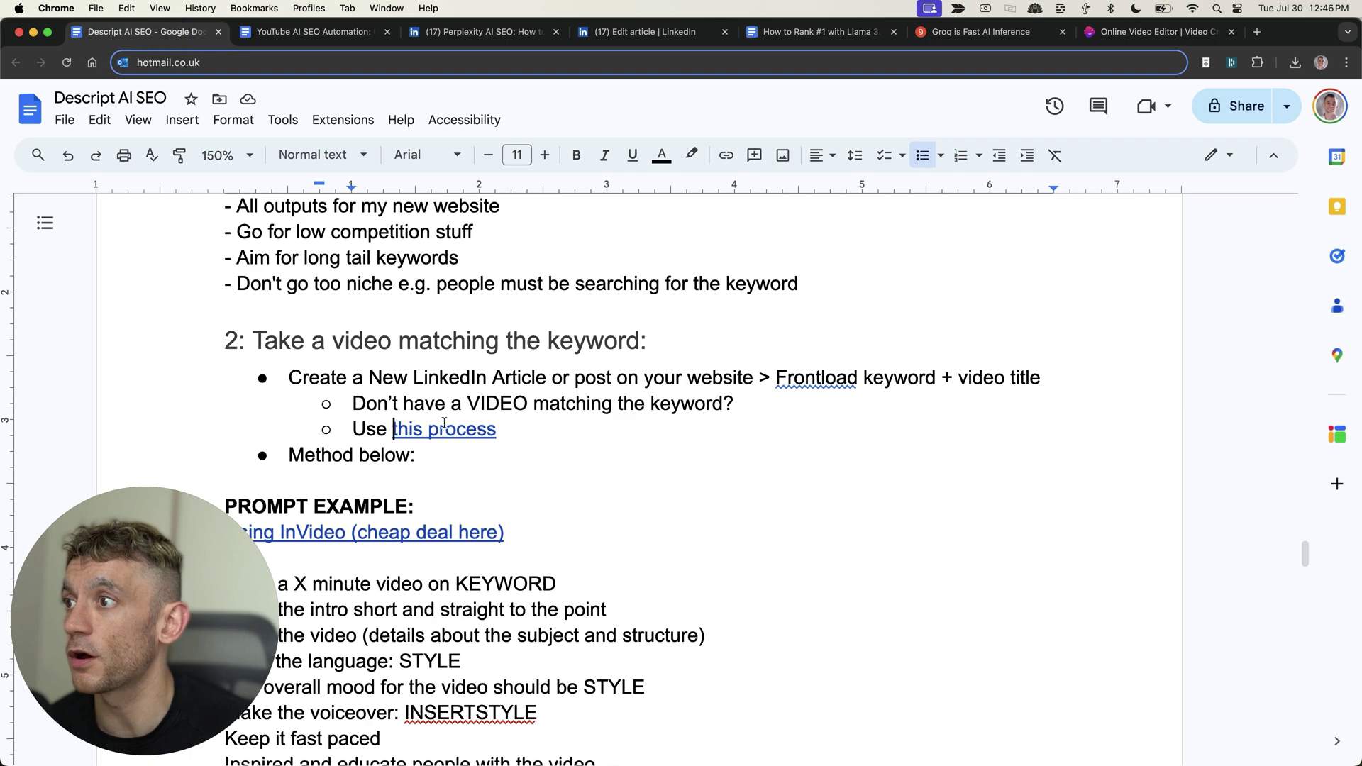
{"action": "scroll", "coordinate": [276, 272], "scroll_direction": "up", "scroll_amount": 3}
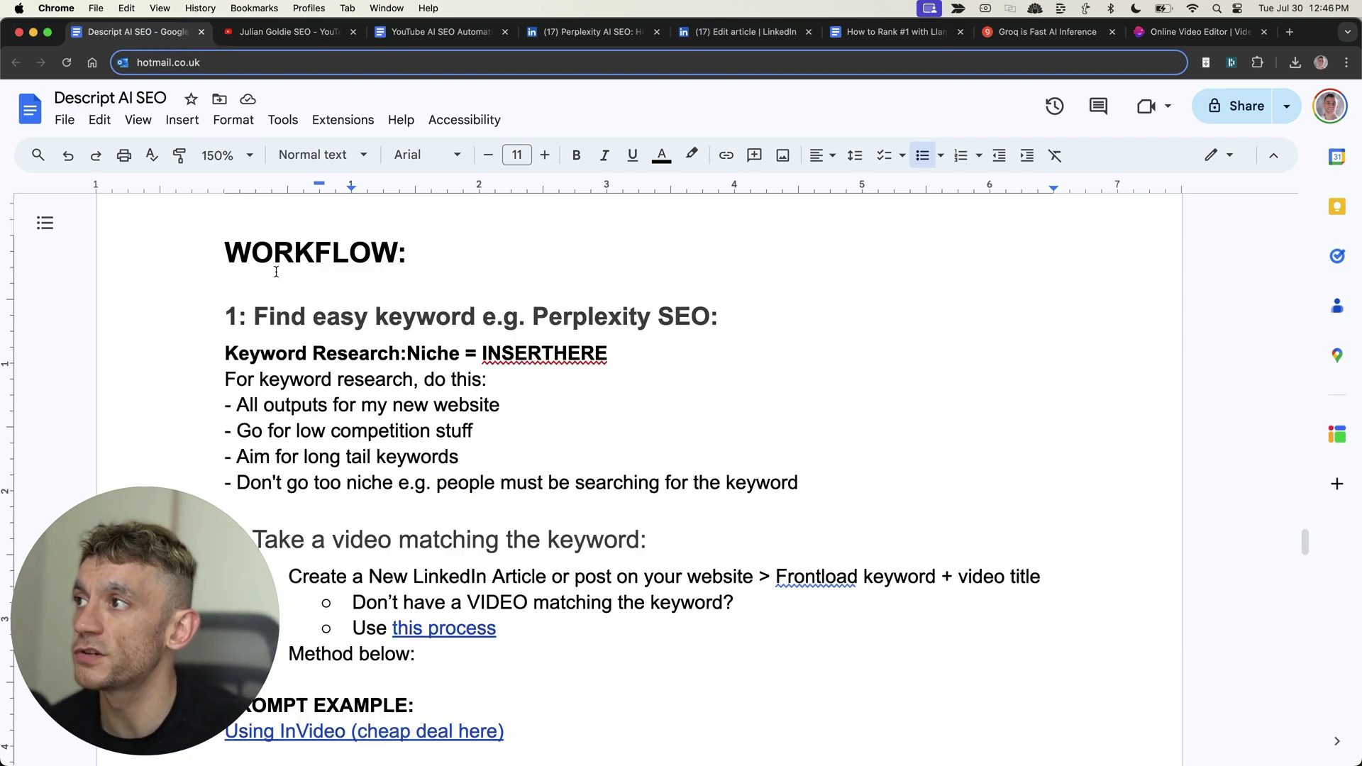
{"action": "left_click_drag", "start_coordinate": [243, 301], "coordinate": [1025, 485]}
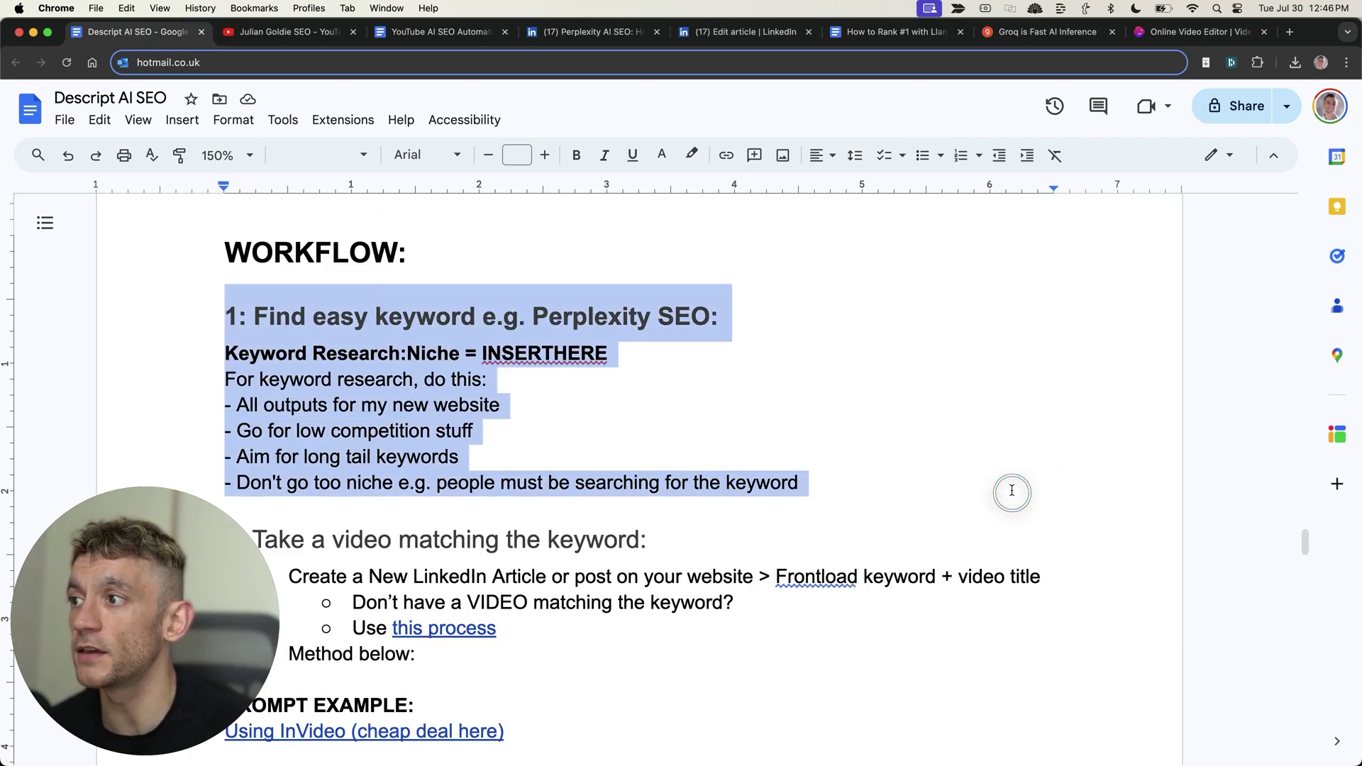
{"action": "scroll", "coordinate": [498, 248], "scroll_direction": "down", "scroll_amount": 3}
{"action": "scroll", "coordinate": [497, 248], "scroll_direction": "up", "scroll_amount": 3}
{"action": "left_click", "coordinate": [274, 351]}
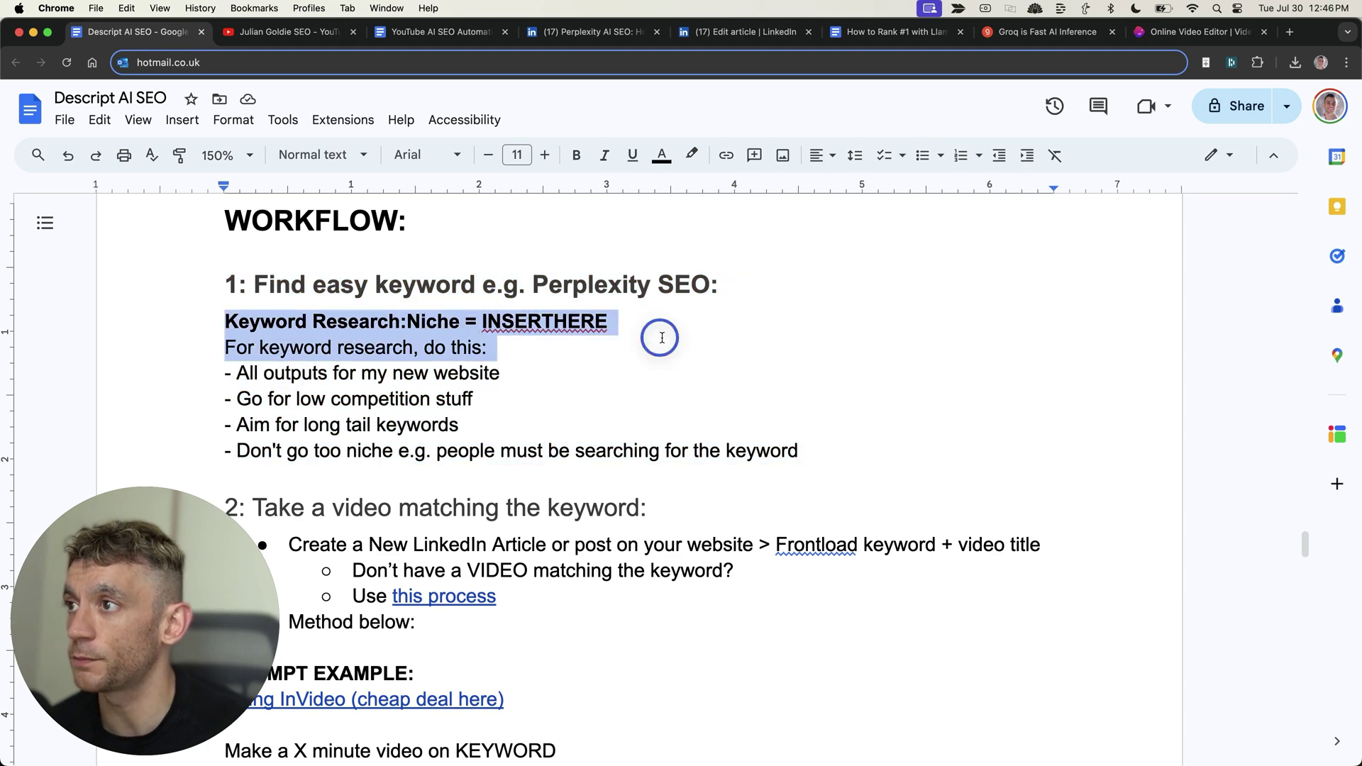
{"action": "left_click_drag", "start_coordinate": [225, 321], "coordinate": [822, 455]}
{"action": "scroll", "coordinate": [822, 455], "scroll_direction": "down", "scroll_amount": 2}
{"action": "left_click_drag", "start_coordinate": [287, 426], "coordinate": [756, 426]}
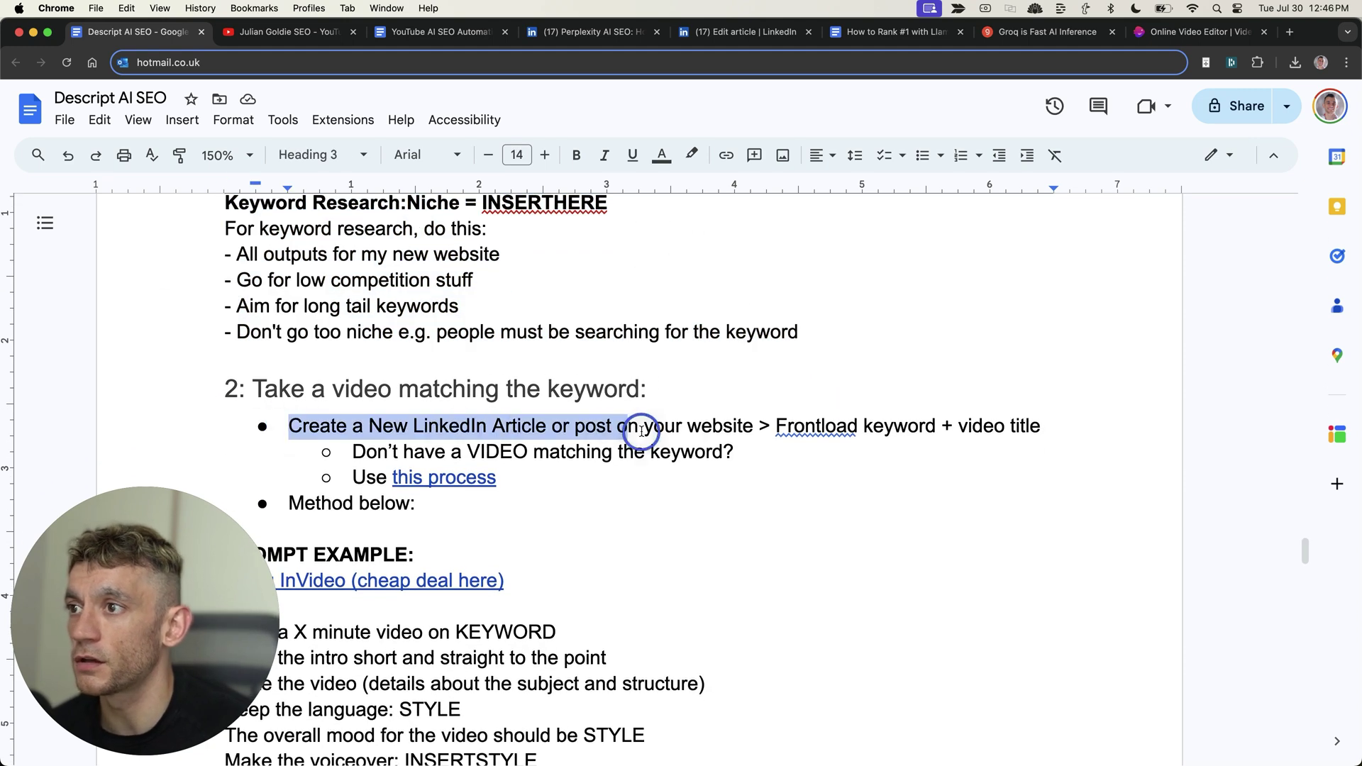
{"action": "left_click_drag", "start_coordinate": [758, 425], "coordinate": [1062, 429]}
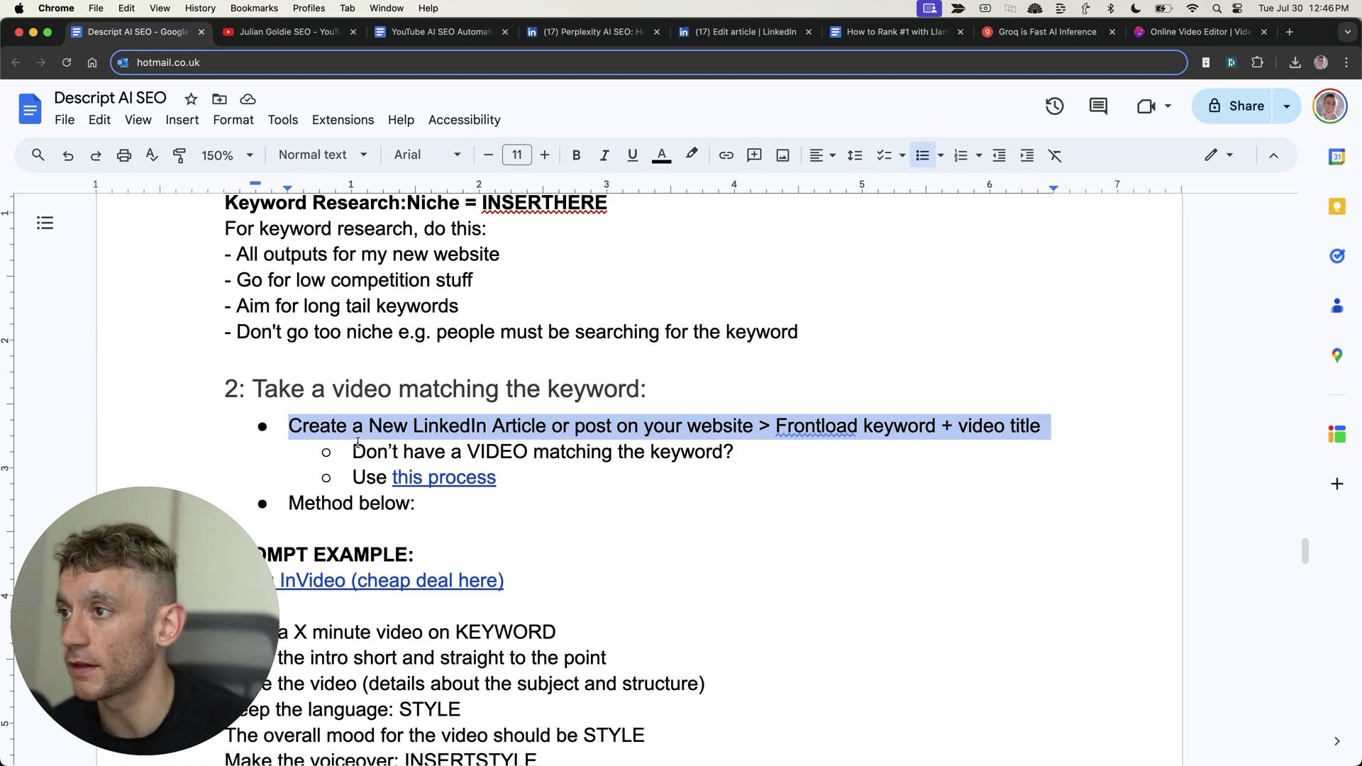
{"action": "key", "text": "ctrl+Tab"}
{"action": "scroll", "coordinate": [1267, 310], "scroll_direction": "down", "scroll_amount": 2}
{"action": "scroll", "coordinate": [1190, 360], "scroll_direction": "down", "scroll_amount": 2}
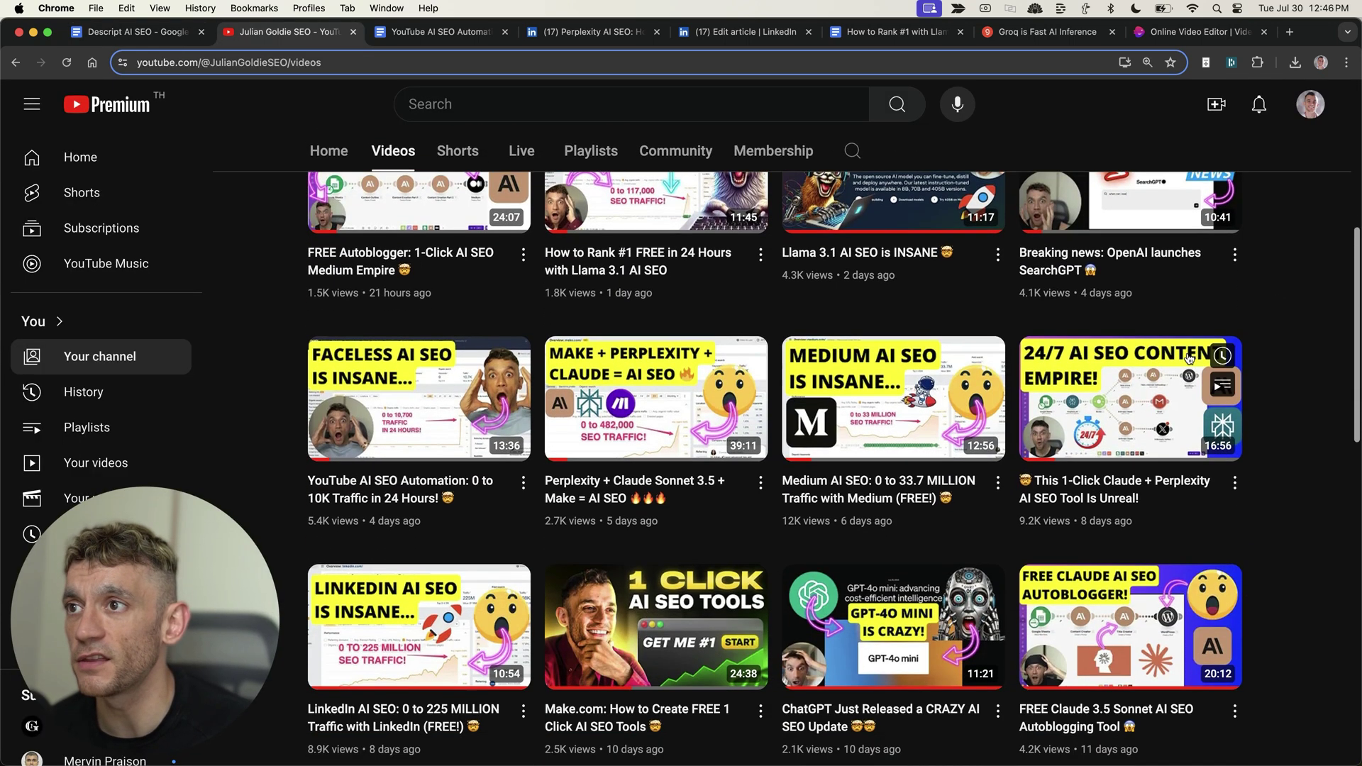
{"action": "scroll", "coordinate": [1188, 360], "scroll_direction": "down", "scroll_amount": 1}
{"action": "scroll", "coordinate": [1214, 383], "scroll_direction": "down", "scroll_amount": 2}
{"action": "scroll", "coordinate": [1240, 409], "scroll_direction": "down", "scroll_amount": 2}
{"action": "scroll", "coordinate": [1268, 439], "scroll_direction": "down", "scroll_amount": 1}
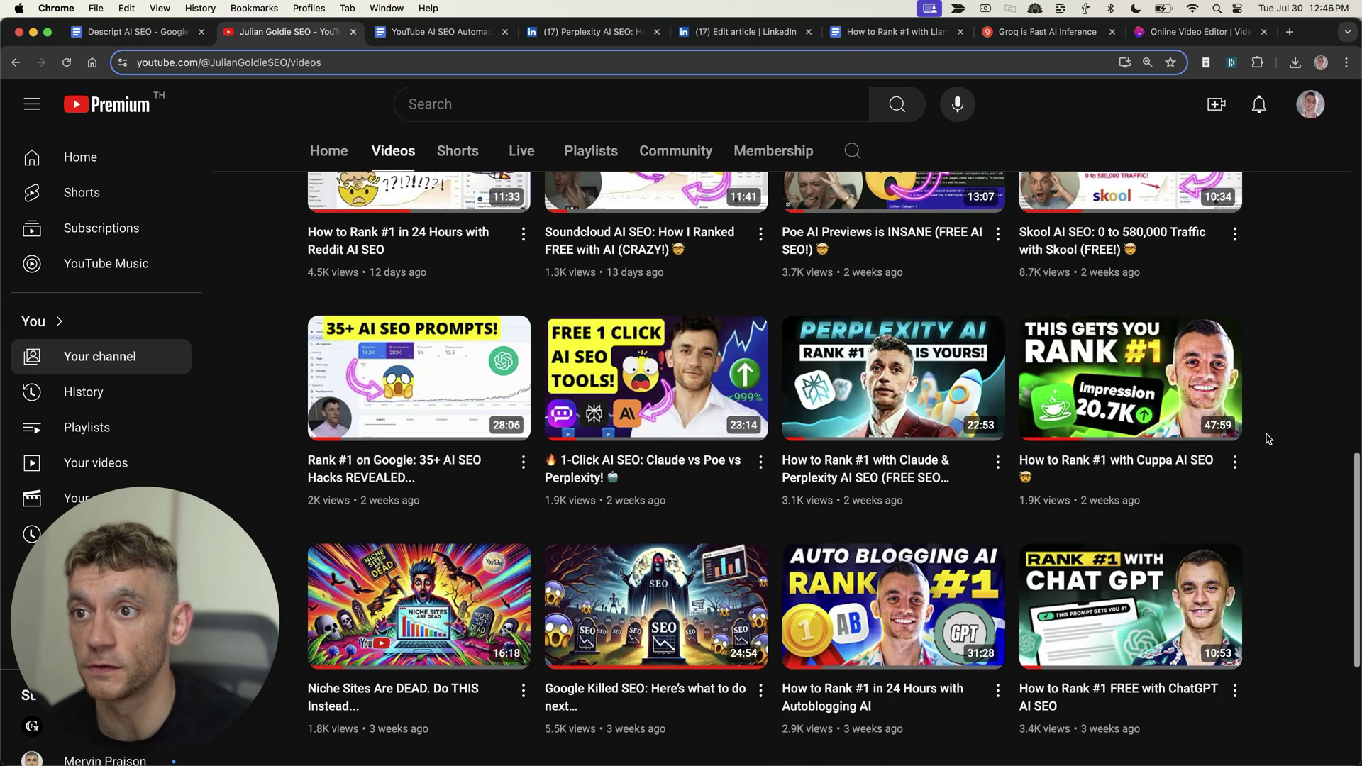
{"action": "scroll", "coordinate": [1267, 439], "scroll_direction": "up", "scroll_amount": 10}
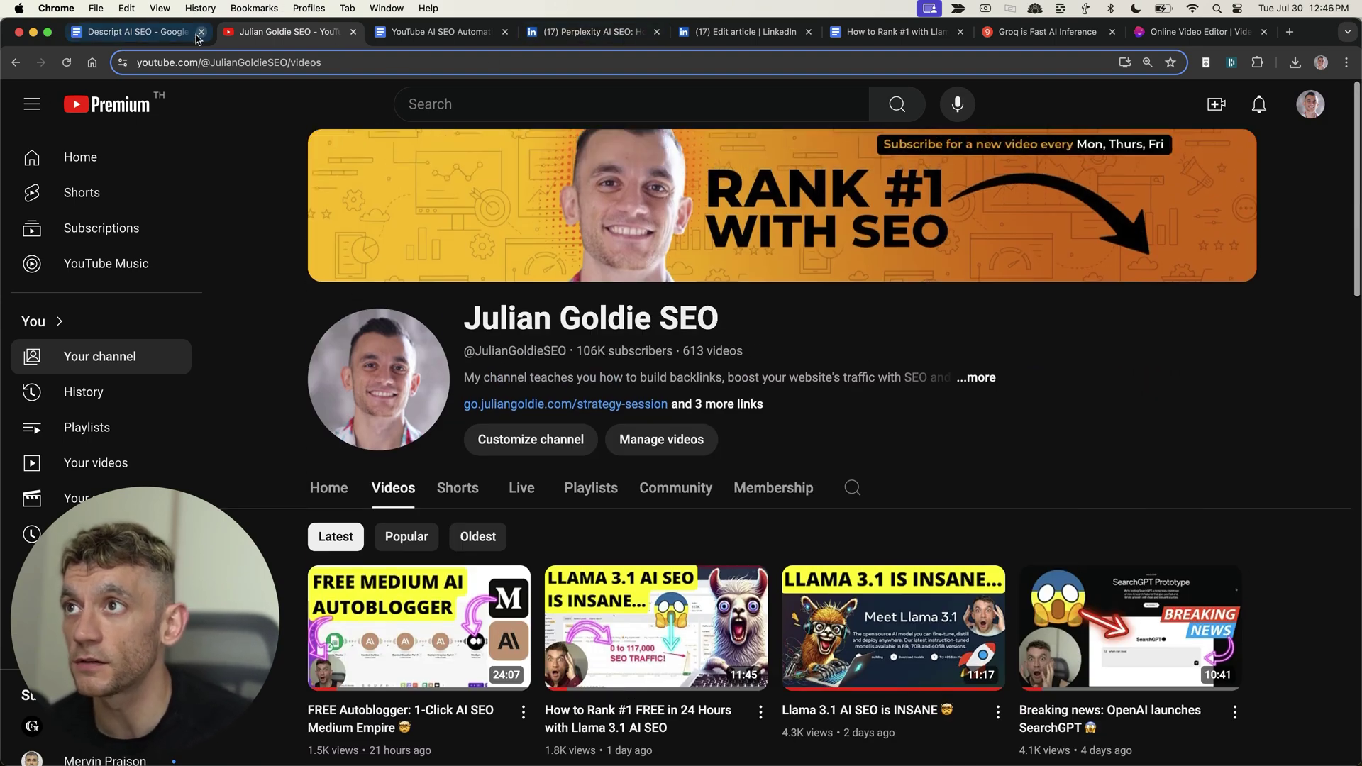
- Back in the workflow doc, highlight the InVideo prompt lines under PROMPT EXAMPLE
{"action": "left_click", "coordinate": [159, 36]}
{"action": "left_click", "coordinate": [529, 451]}
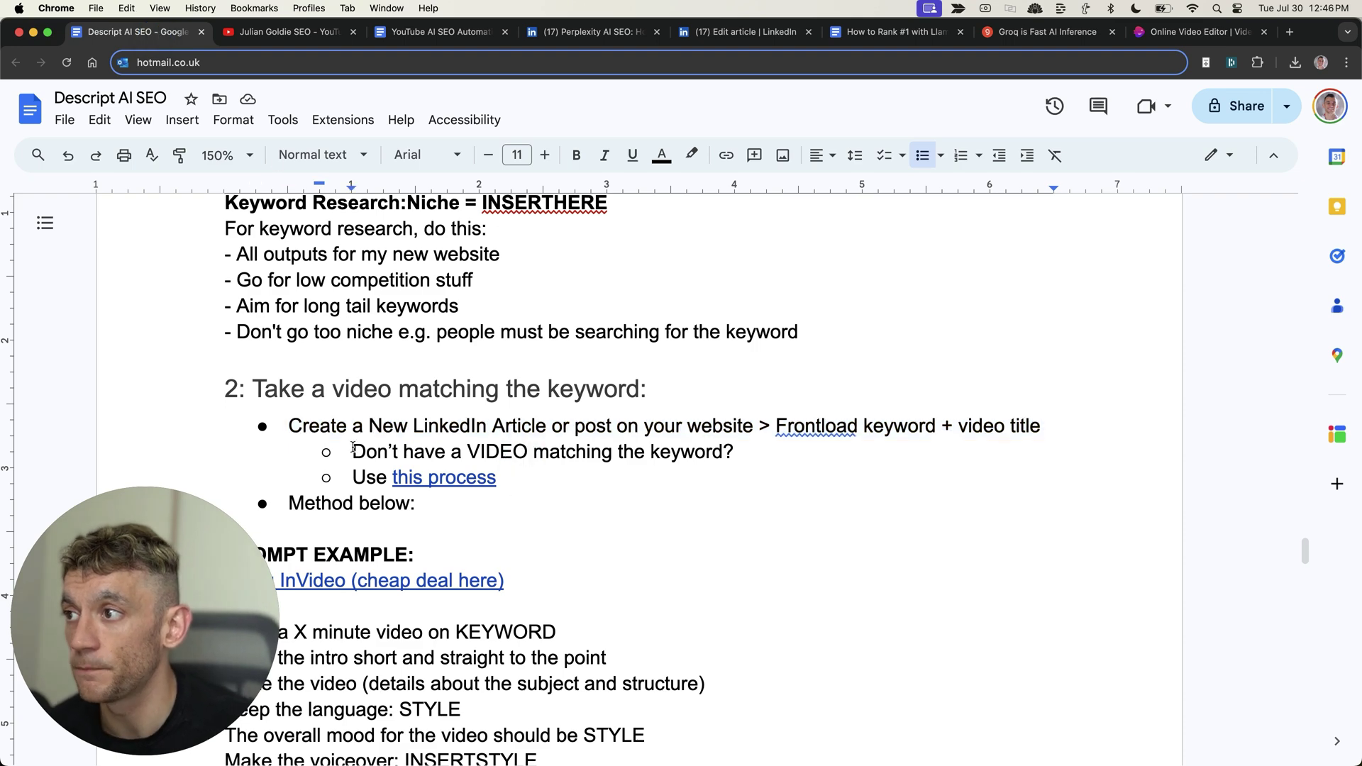
{"action": "scroll", "coordinate": [461, 483], "scroll_direction": "down", "scroll_amount": 5}
{"action": "left_click", "coordinate": [137, 286]}
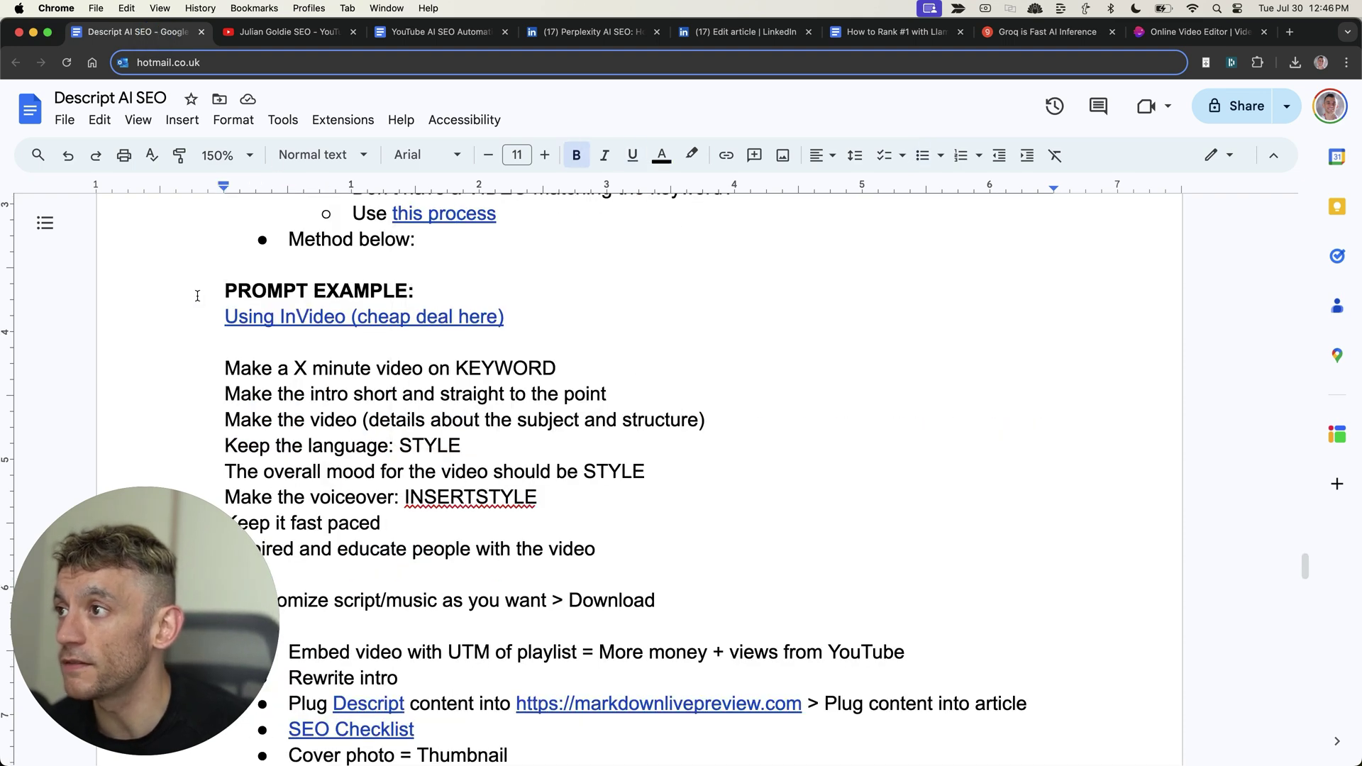
{"action": "scroll", "coordinate": [482, 278], "scroll_direction": "down", "scroll_amount": 1}
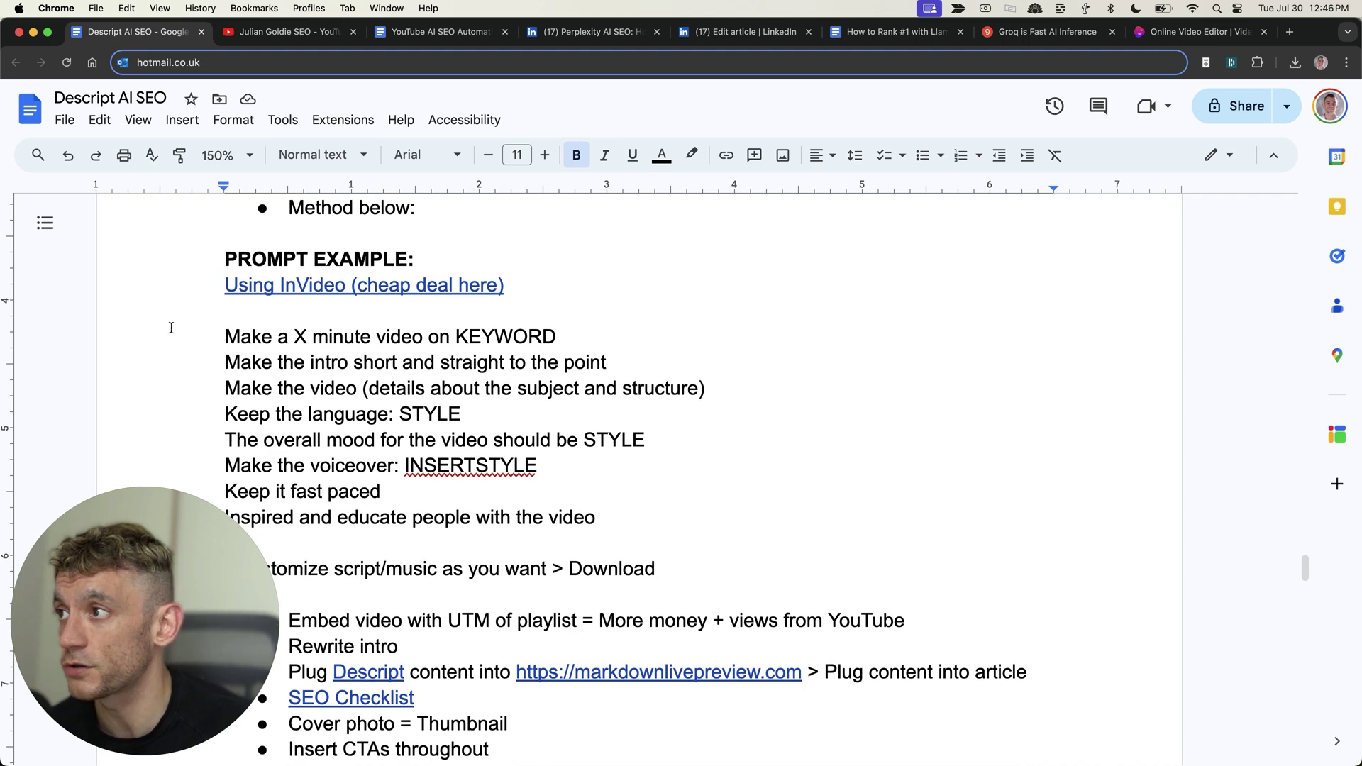
{"action": "left_click_drag", "start_coordinate": [225, 337], "coordinate": [718, 513]}
{"action": "left_click", "coordinate": [551, 389]}
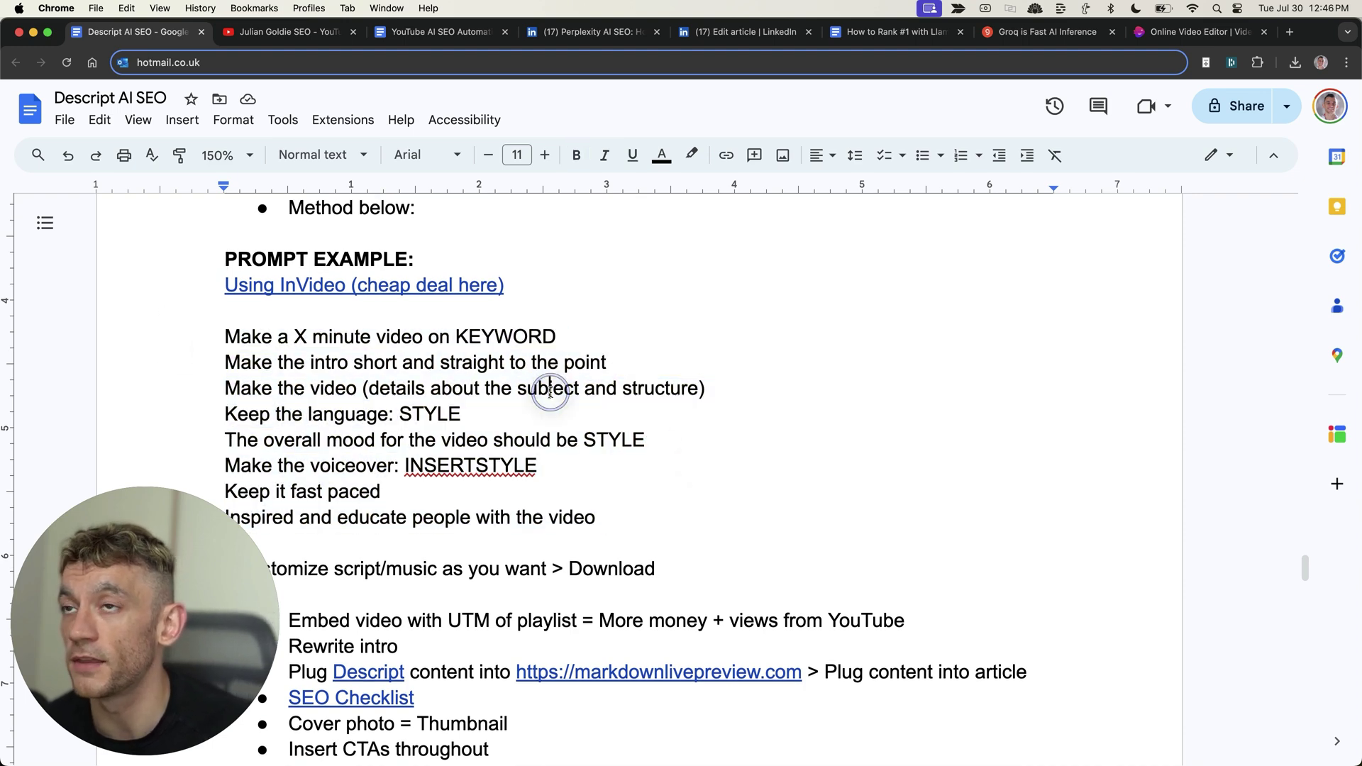
{"action": "scroll", "coordinate": [688, 358], "scroll_direction": "down", "scroll_amount": 2}
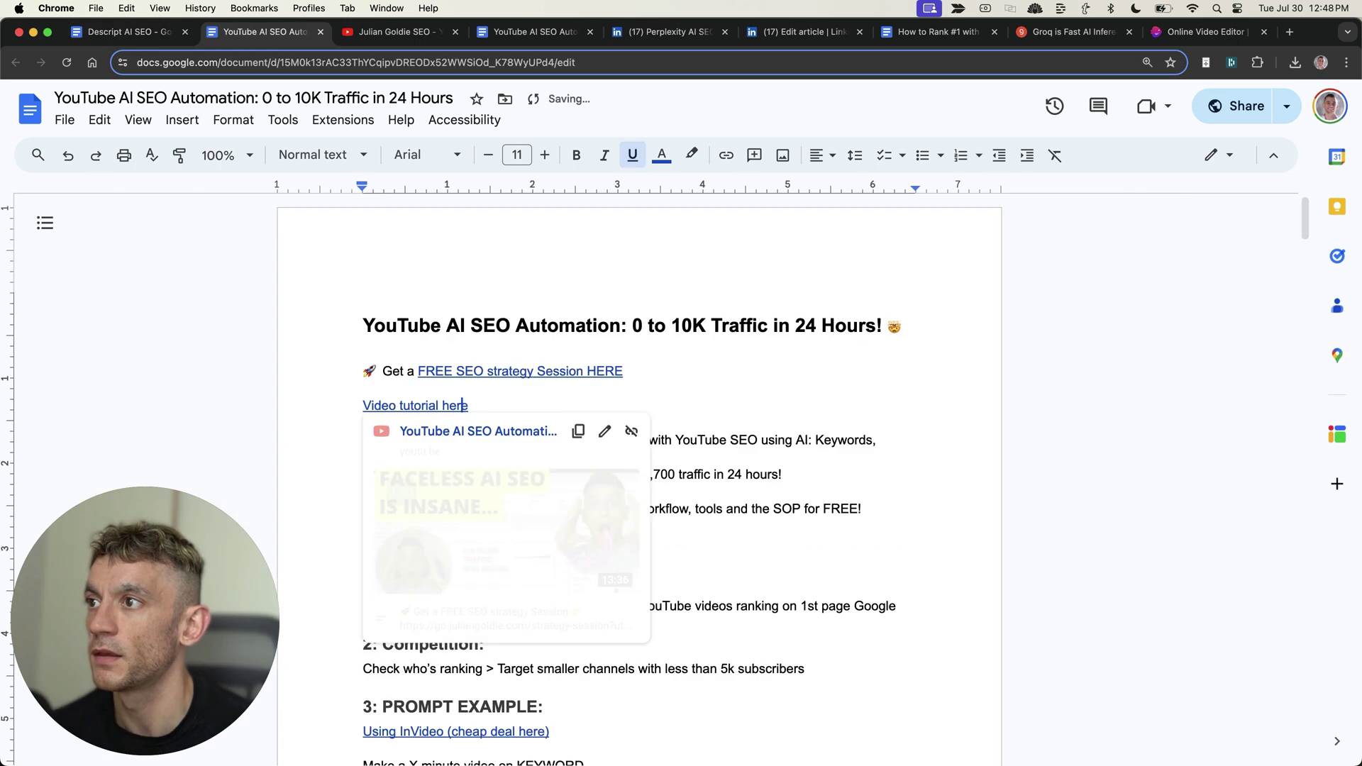
- Review the YouTube AI SEO Automation doc's intro, video link and keyword prompt by selecting them
{"action": "left_click", "coordinate": [525, 330]}
{"action": "left_click_drag", "start_coordinate": [362, 319], "coordinate": [607, 455]}
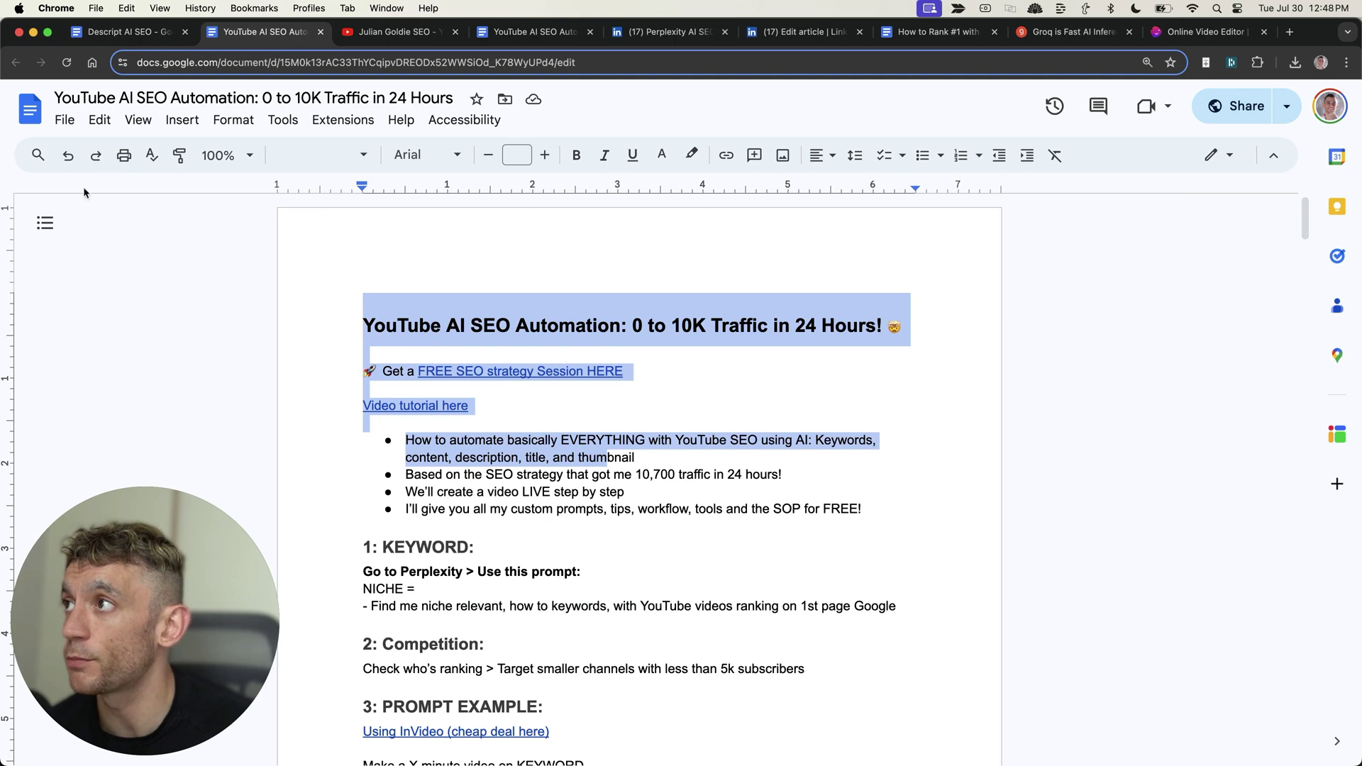
{"action": "left_click", "coordinate": [548, 574]}
{"action": "left_click_drag", "start_coordinate": [363, 319], "coordinate": [1055, 596]}
{"action": "left_click", "coordinate": [1053, 596]}
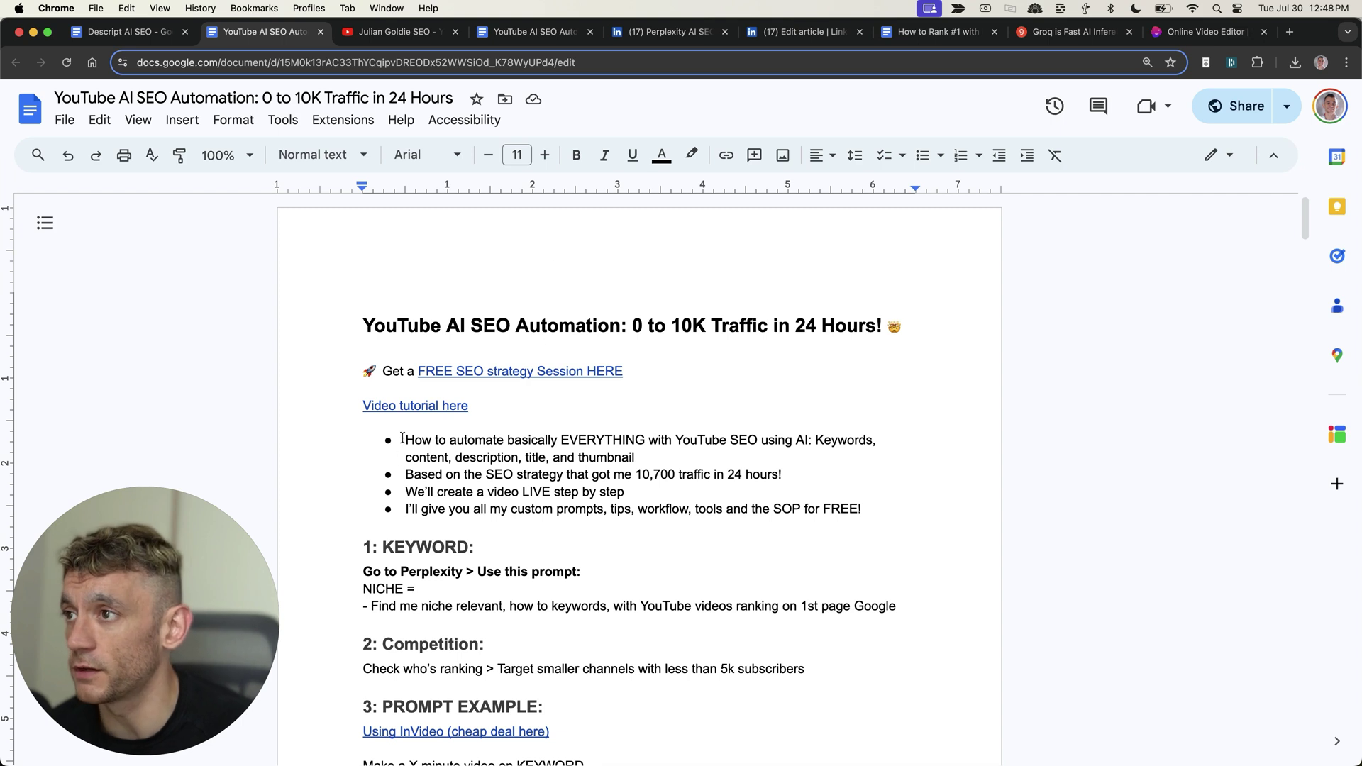
{"action": "scroll", "coordinate": [444, 362], "scroll_direction": "down", "scroll_amount": 1}
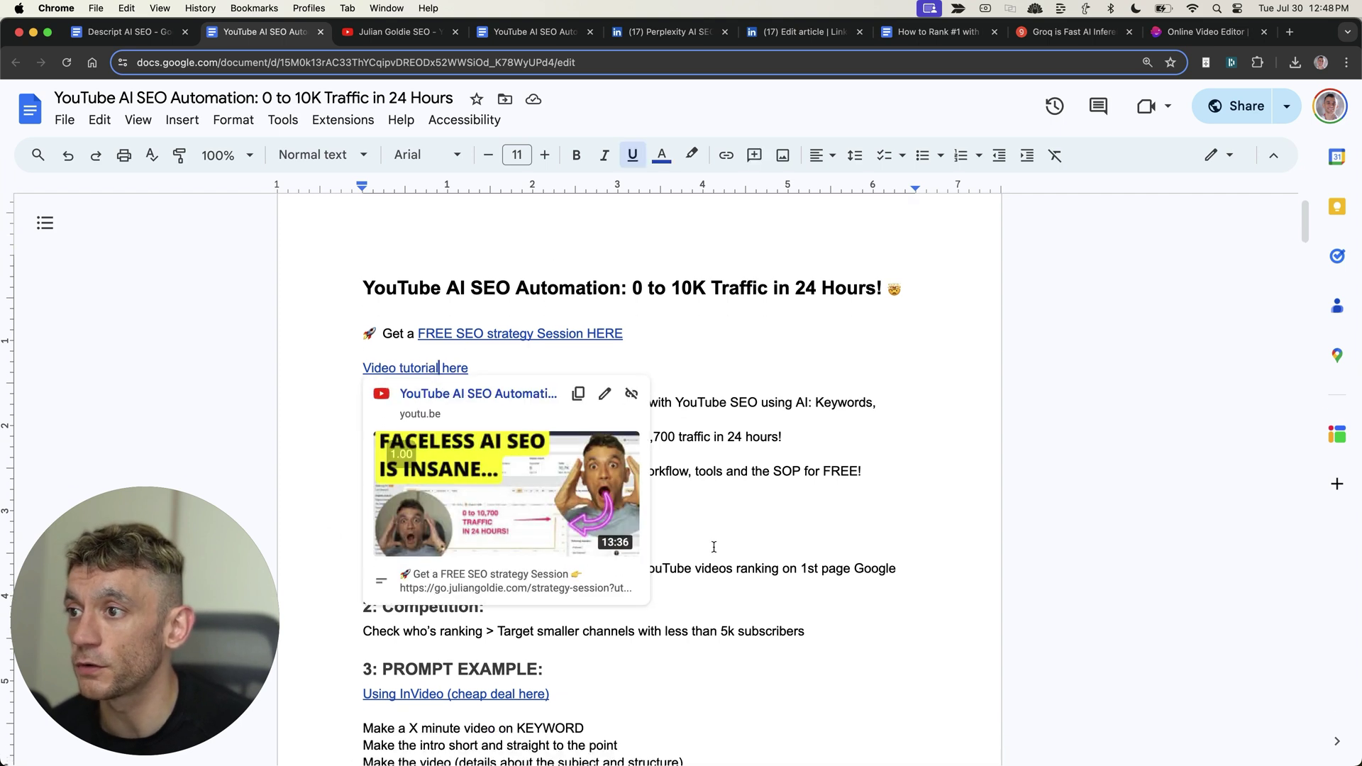
{"action": "left_click", "coordinate": [705, 522]}
- Close the YouTube AI SEO Automation doc, review workflow sections 2 and 3, and switch to Descript
{"action": "key", "text": "super+w"}
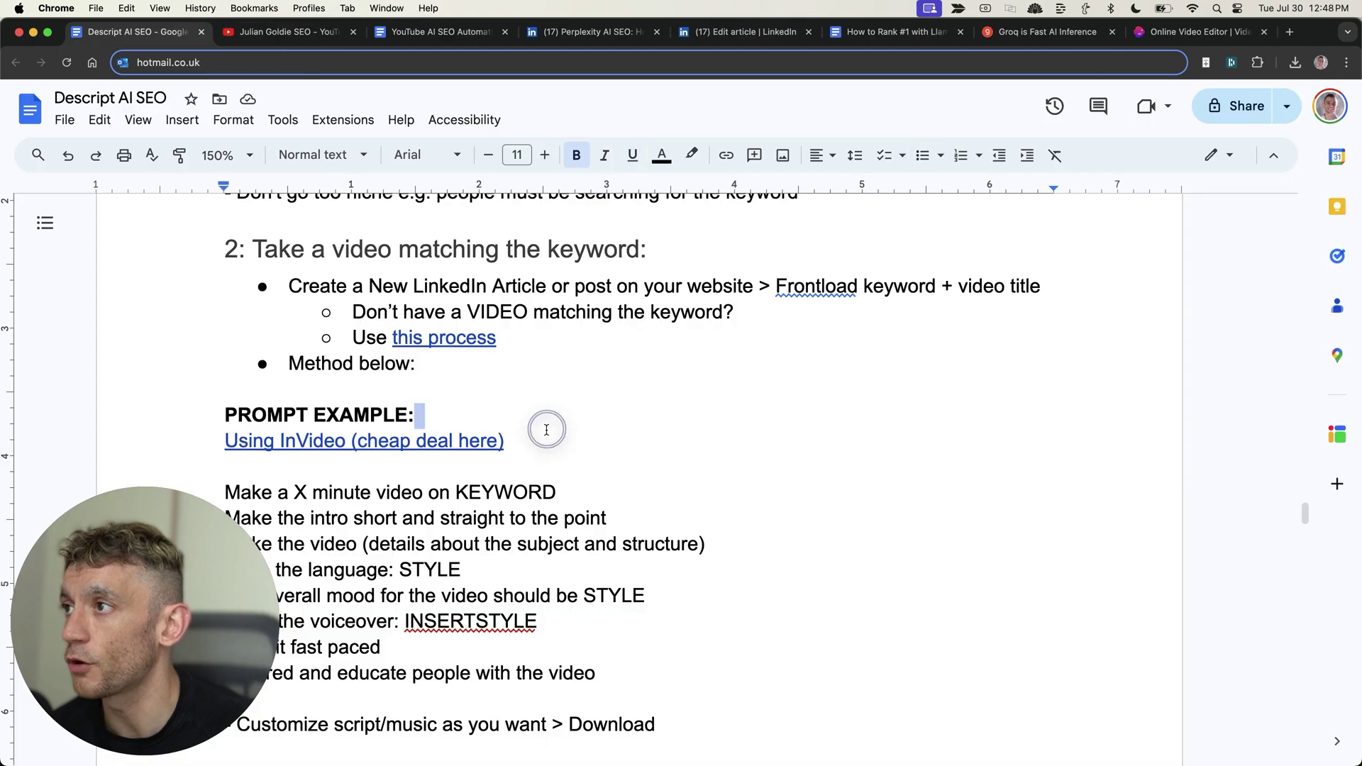
{"action": "scroll", "coordinate": [460, 394], "scroll_direction": "up", "scroll_amount": 5}
{"action": "scroll", "coordinate": [274, 316], "scroll_direction": "down", "scroll_amount": 1}
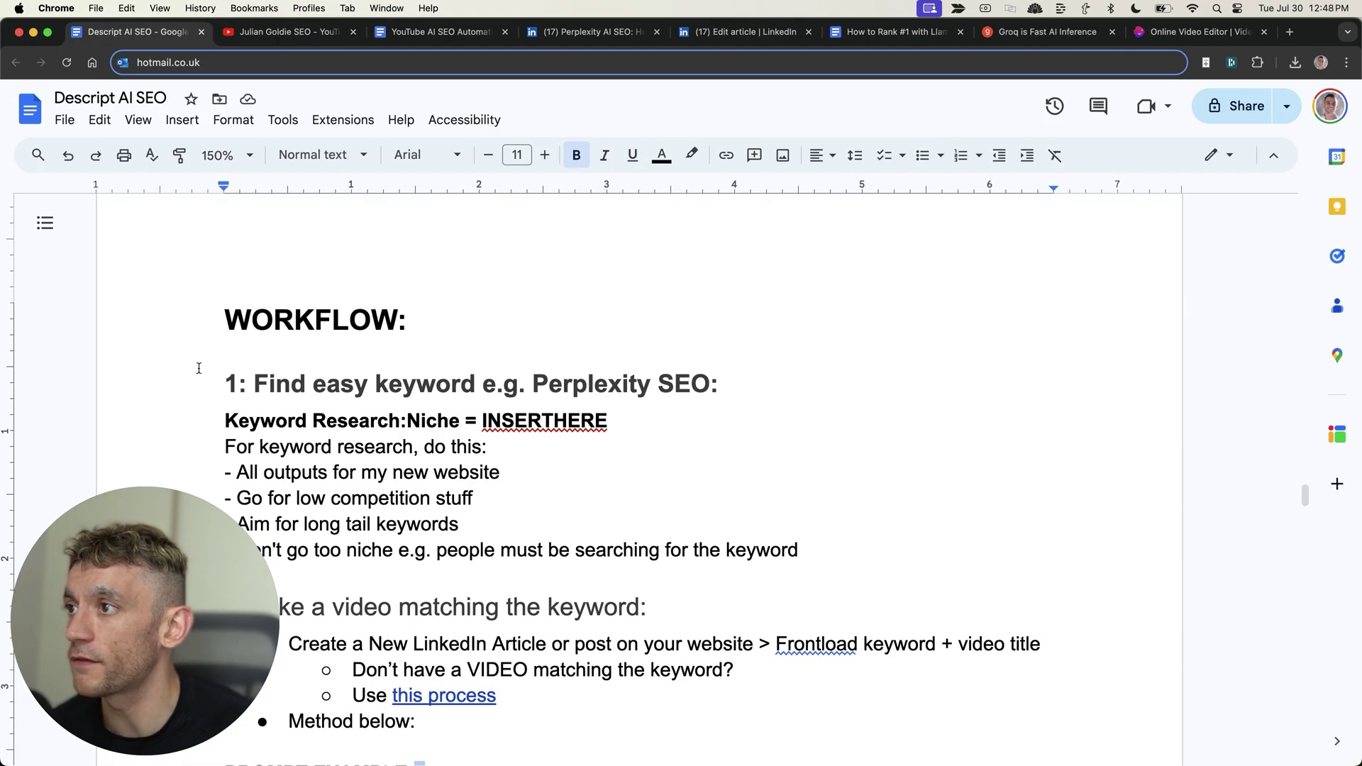
{"action": "left_click_drag", "start_coordinate": [199, 369], "coordinate": [1139, 497]}
{"action": "scroll", "coordinate": [693, 448], "scroll_direction": "down", "scroll_amount": 4}
{"action": "left_click_drag", "start_coordinate": [207, 373], "coordinate": [705, 533]}
{"action": "scroll", "coordinate": [700, 533], "scroll_direction": "down", "scroll_amount": 1}
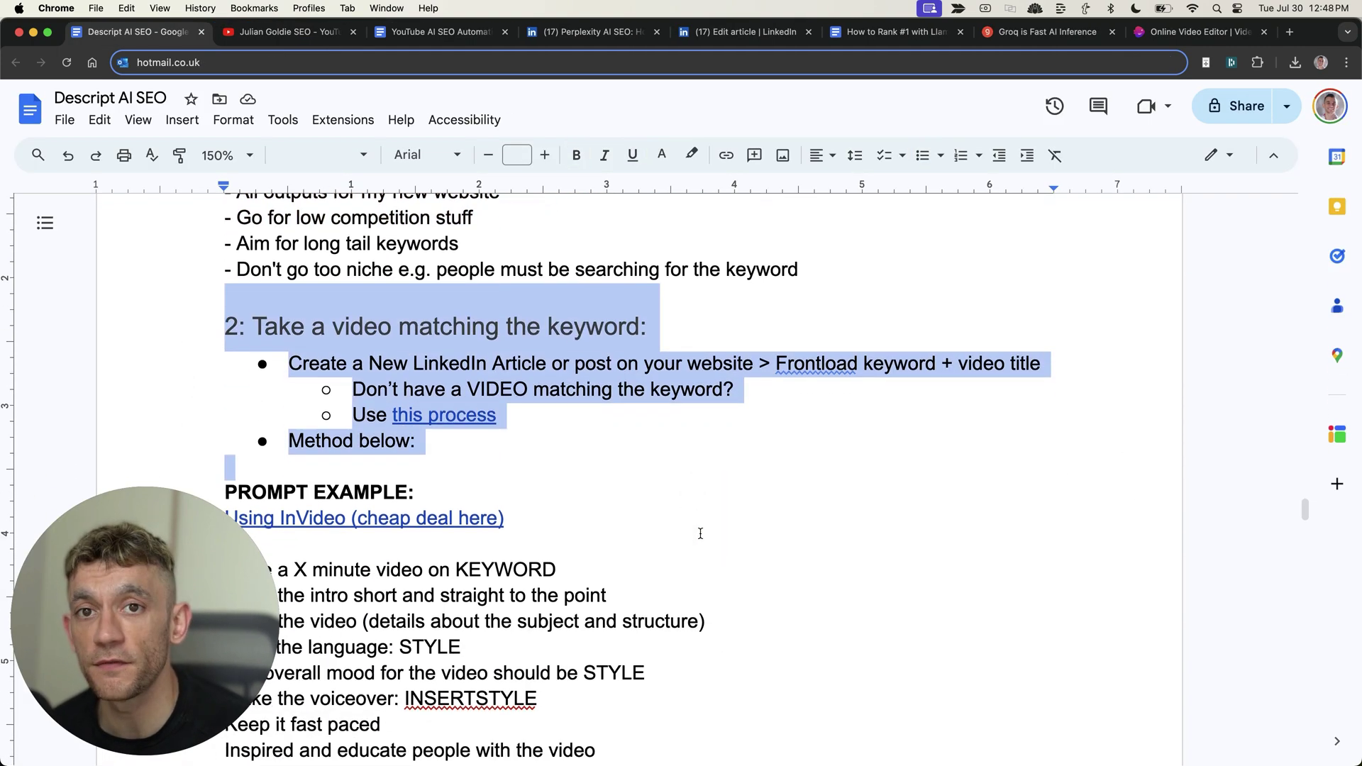
{"action": "scroll", "coordinate": [701, 533], "scroll_direction": "down", "scroll_amount": 3}
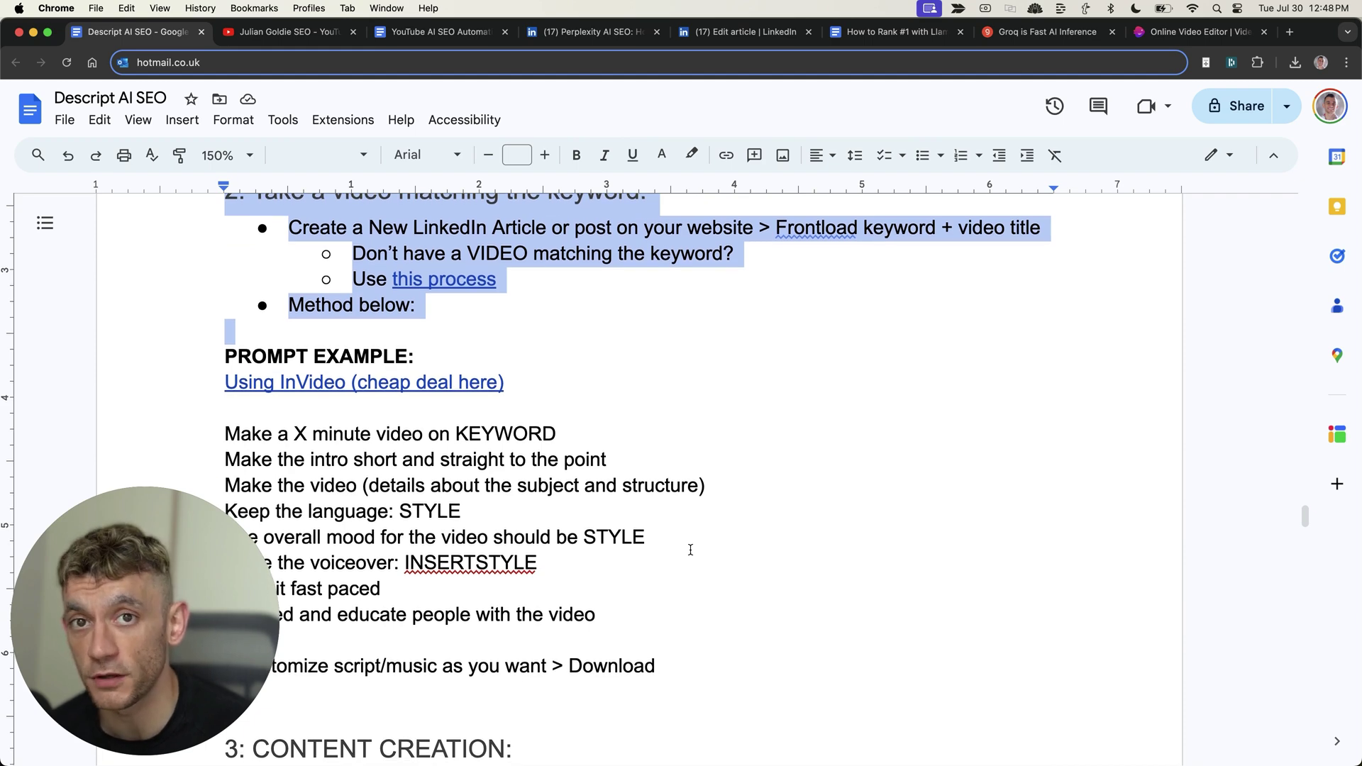
{"action": "scroll", "coordinate": [724, 509], "scroll_direction": "down", "scroll_amount": 5}
{"action": "scroll", "coordinate": [713, 511], "scroll_direction": "down", "scroll_amount": 5}
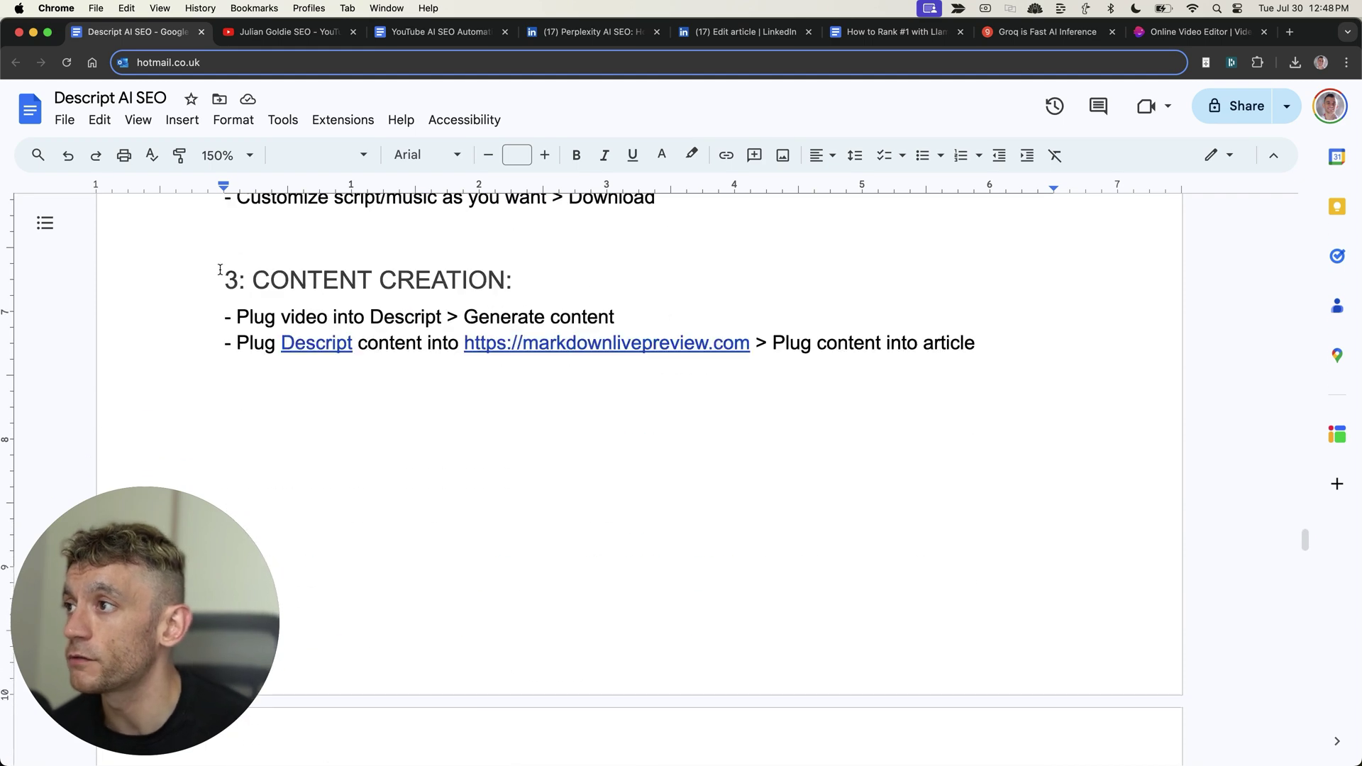
{"action": "left_click_drag", "start_coordinate": [221, 273], "coordinate": [889, 322]}
{"action": "left_click", "coordinate": [989, 380]}
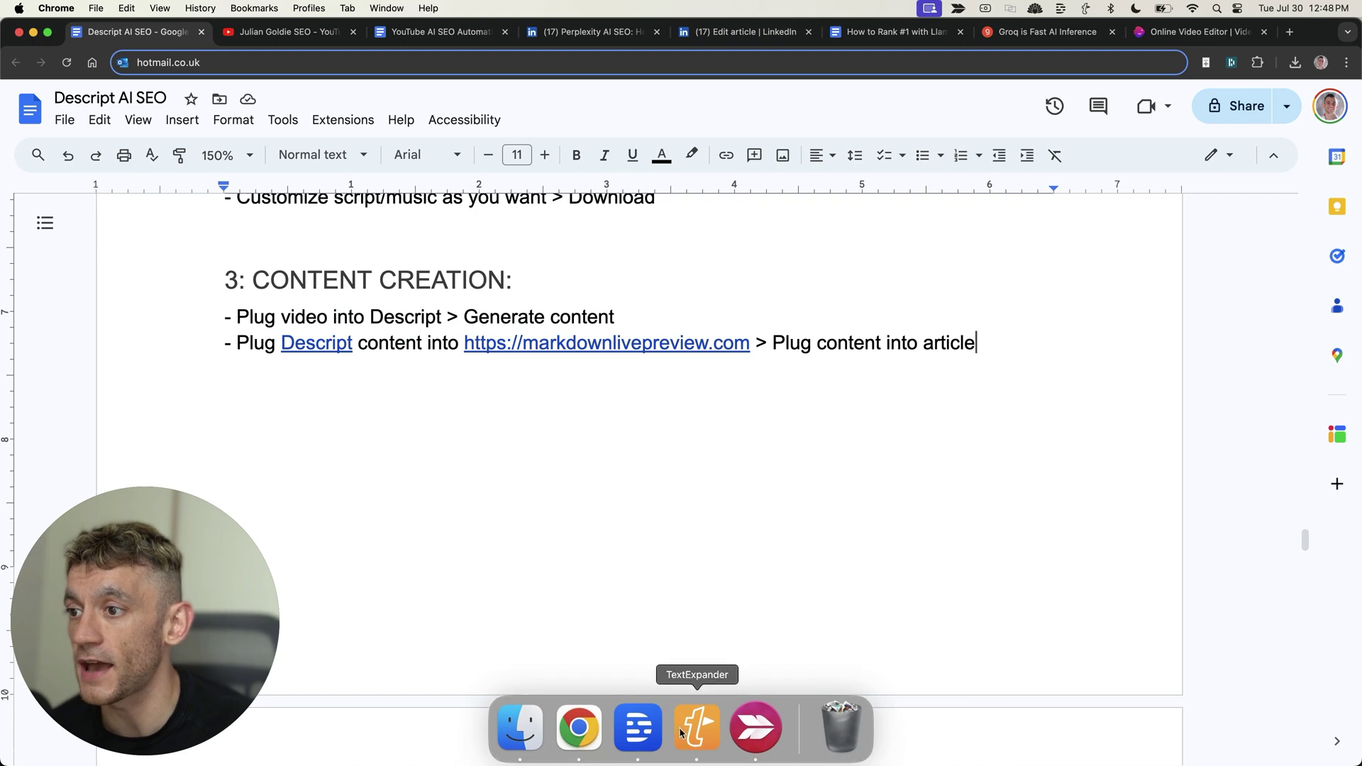
{"action": "left_click", "coordinate": [654, 739]}
{"action": "scroll", "coordinate": [639, 426], "scroll_direction": "up", "scroll_amount": 1}
{"action": "left_click_drag", "start_coordinate": [222, 343], "coordinate": [962, 412]}
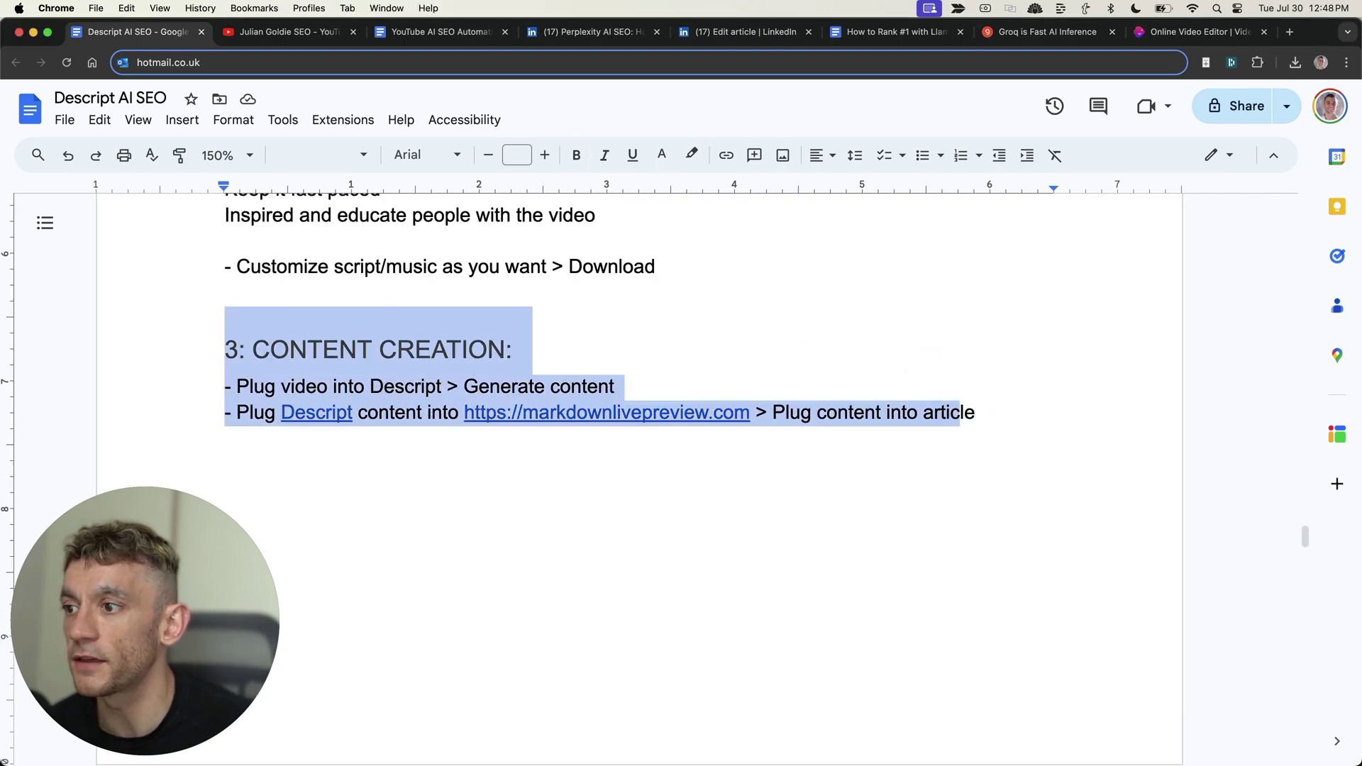
{"action": "left_click", "coordinate": [640, 727]}
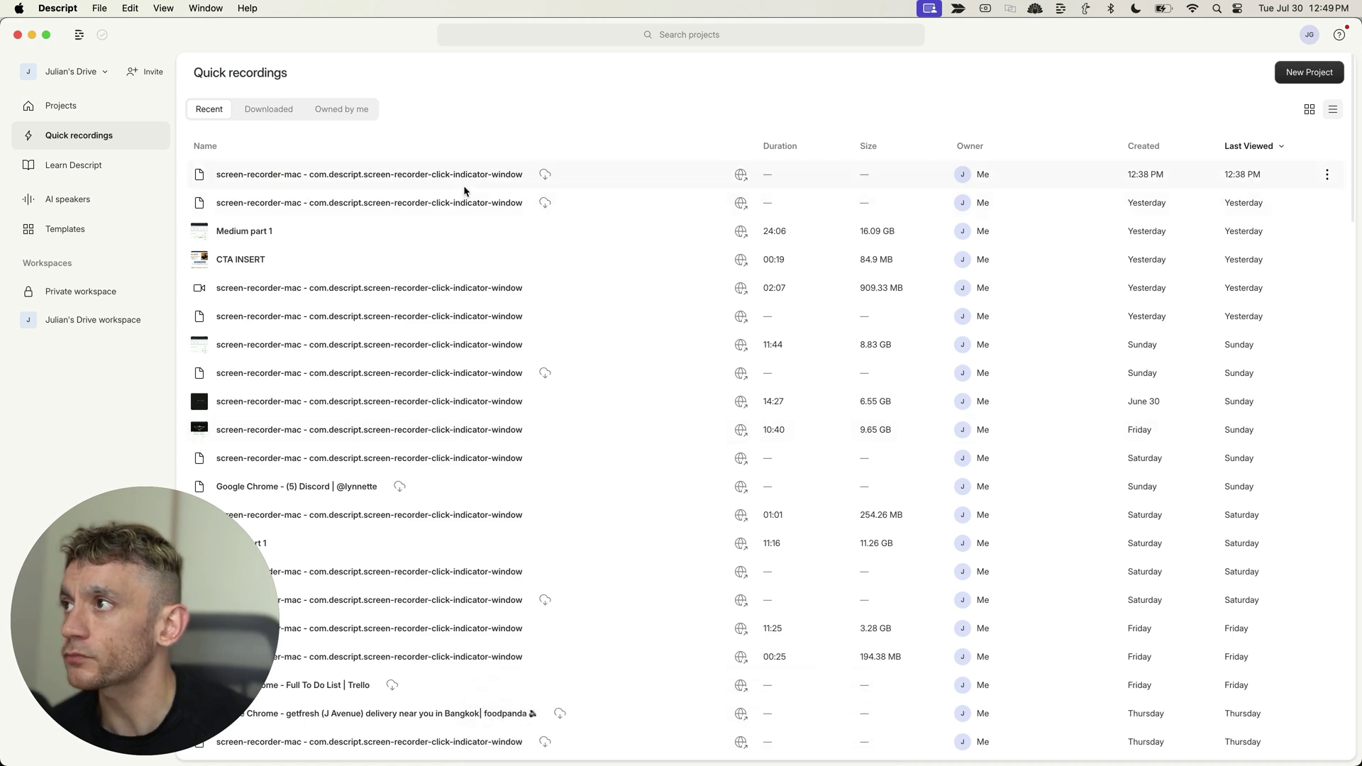
- Open the Medium part 1 project from Quick recordings and start Underlord's Draft a blog post
{"action": "left_click", "coordinate": [448, 225]}
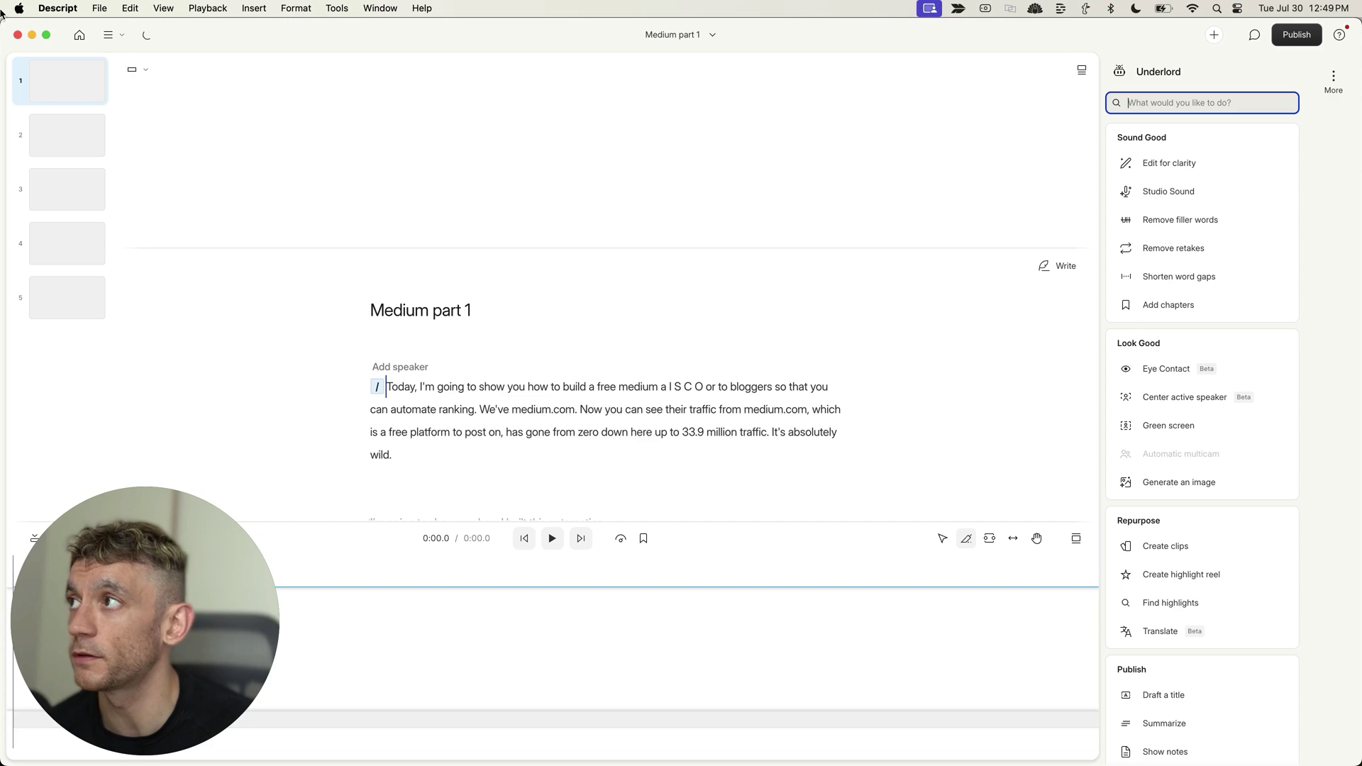
{"action": "left_click", "coordinate": [1310, 72]}
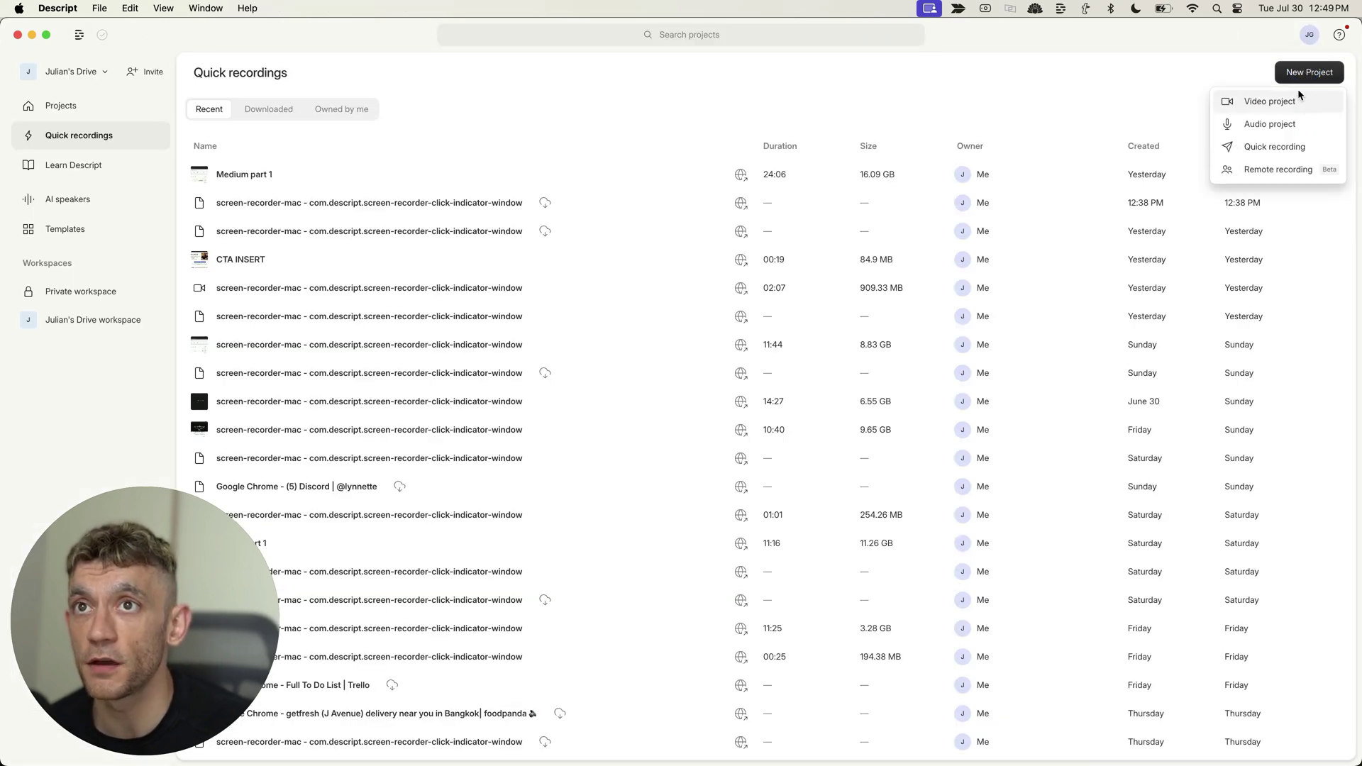
{"action": "left_click", "coordinate": [1288, 102]}
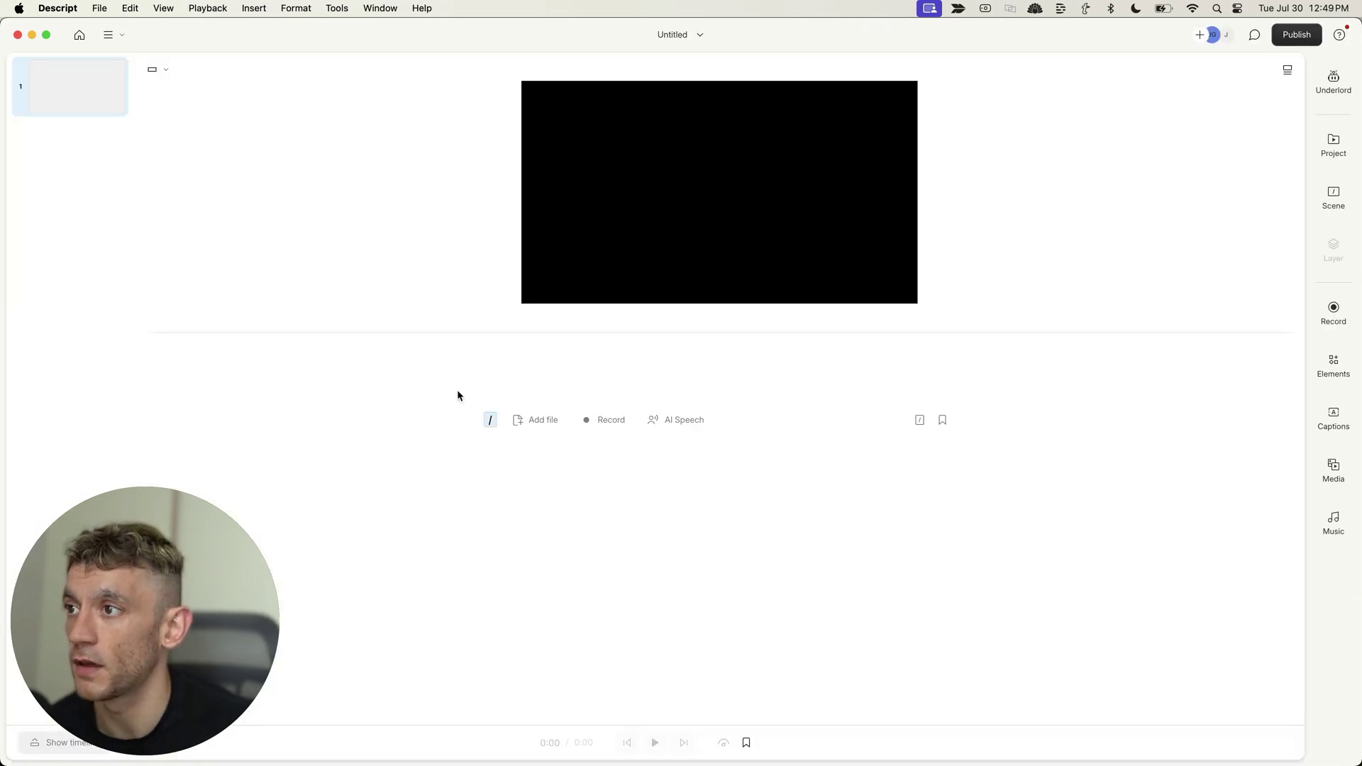
{"action": "left_click", "coordinate": [79, 35]}
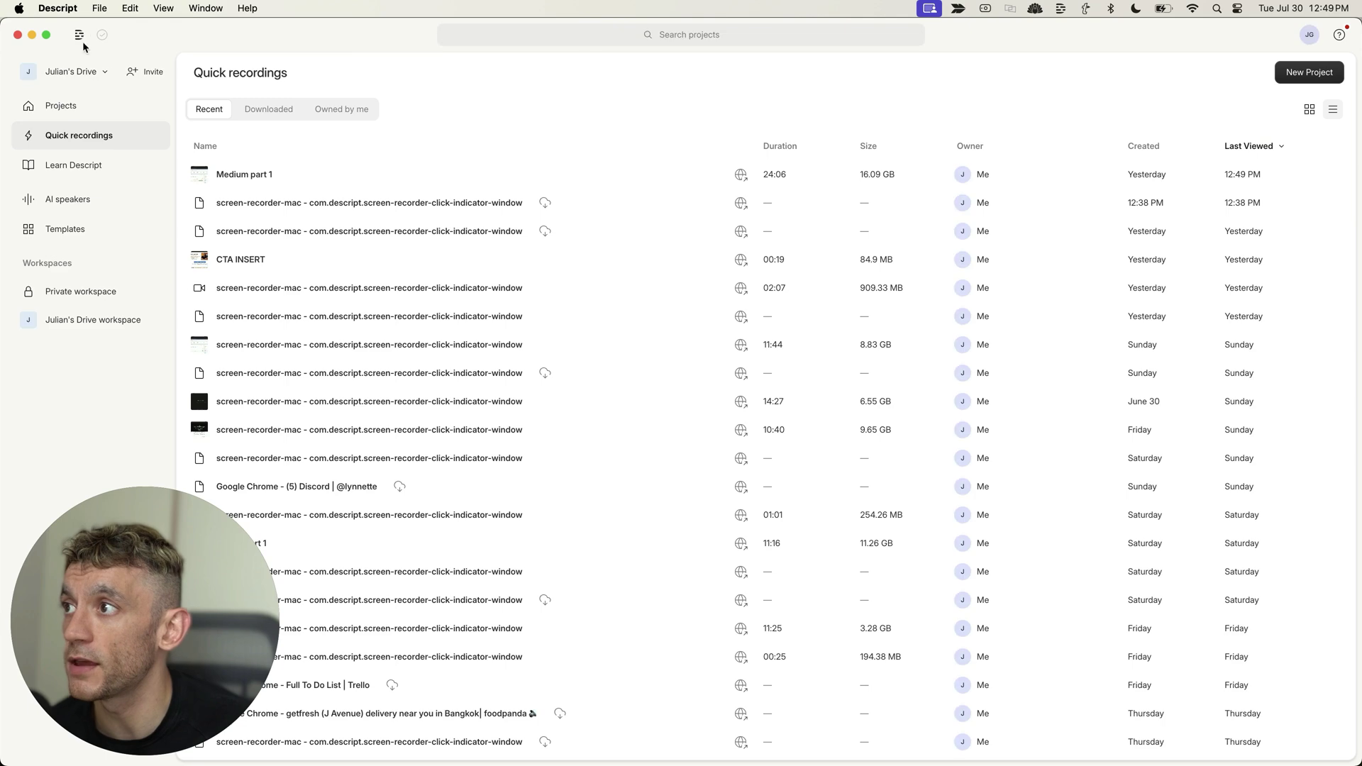
{"action": "left_click", "coordinate": [270, 179]}
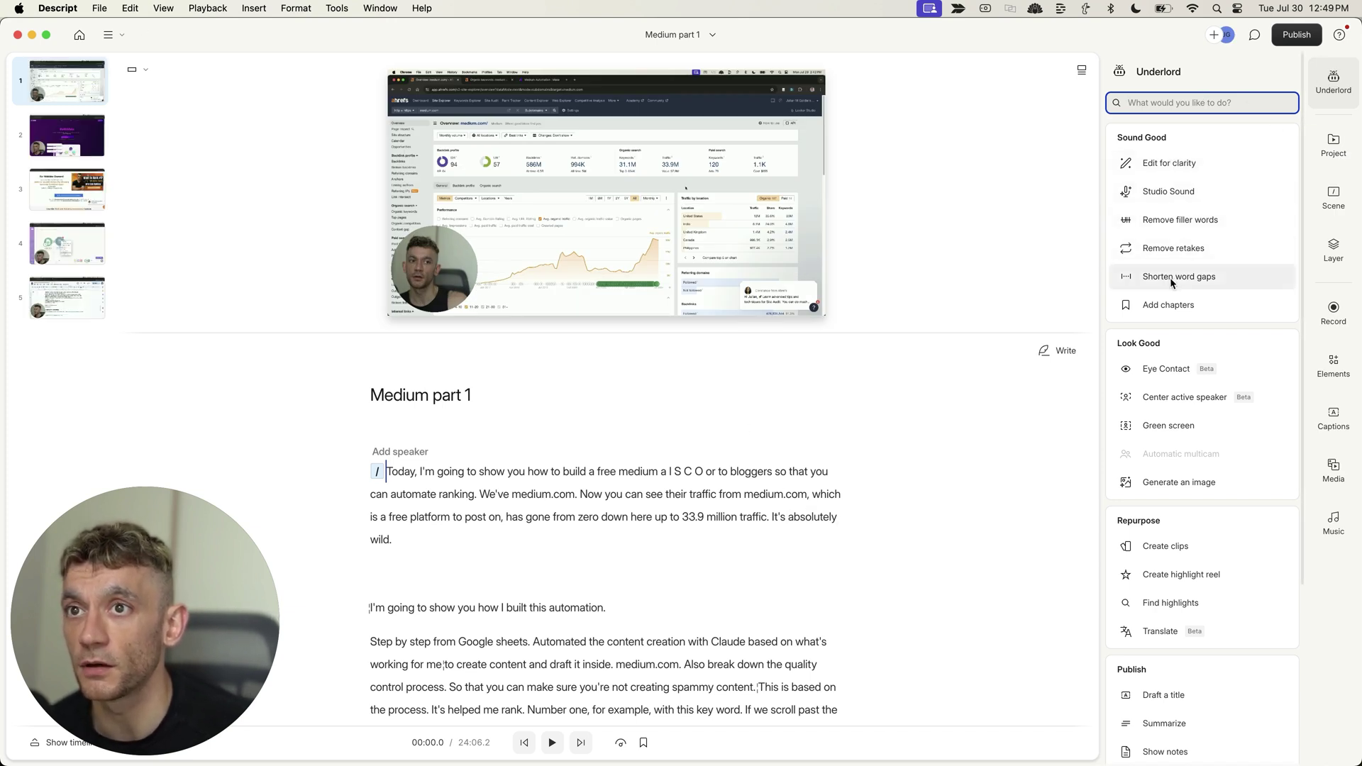
{"action": "scroll", "coordinate": [1199, 333], "scroll_direction": "down", "scroll_amount": 5}
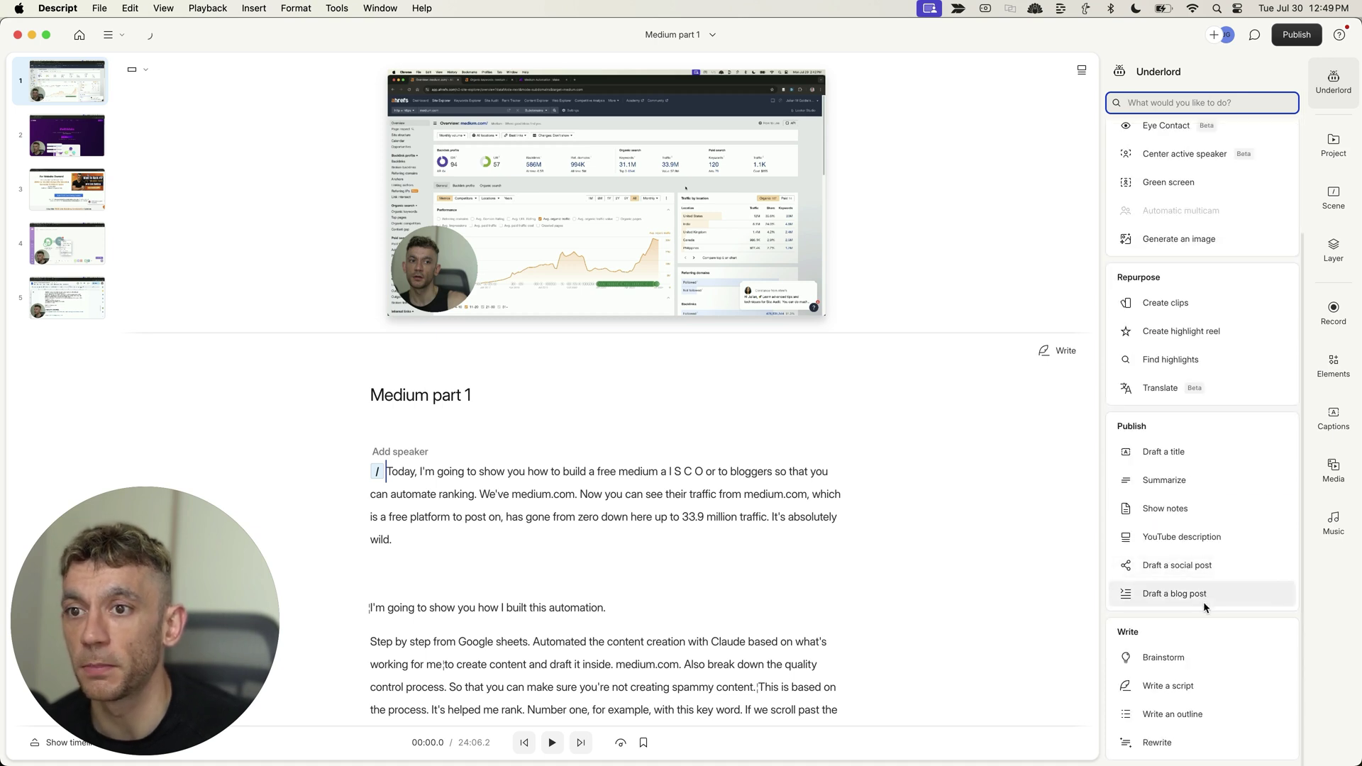
{"action": "scroll", "coordinate": [1208, 580], "scroll_direction": "up", "scroll_amount": 5}
{"action": "scroll", "coordinate": [1232, 320], "scroll_direction": "down", "scroll_amount": 5}
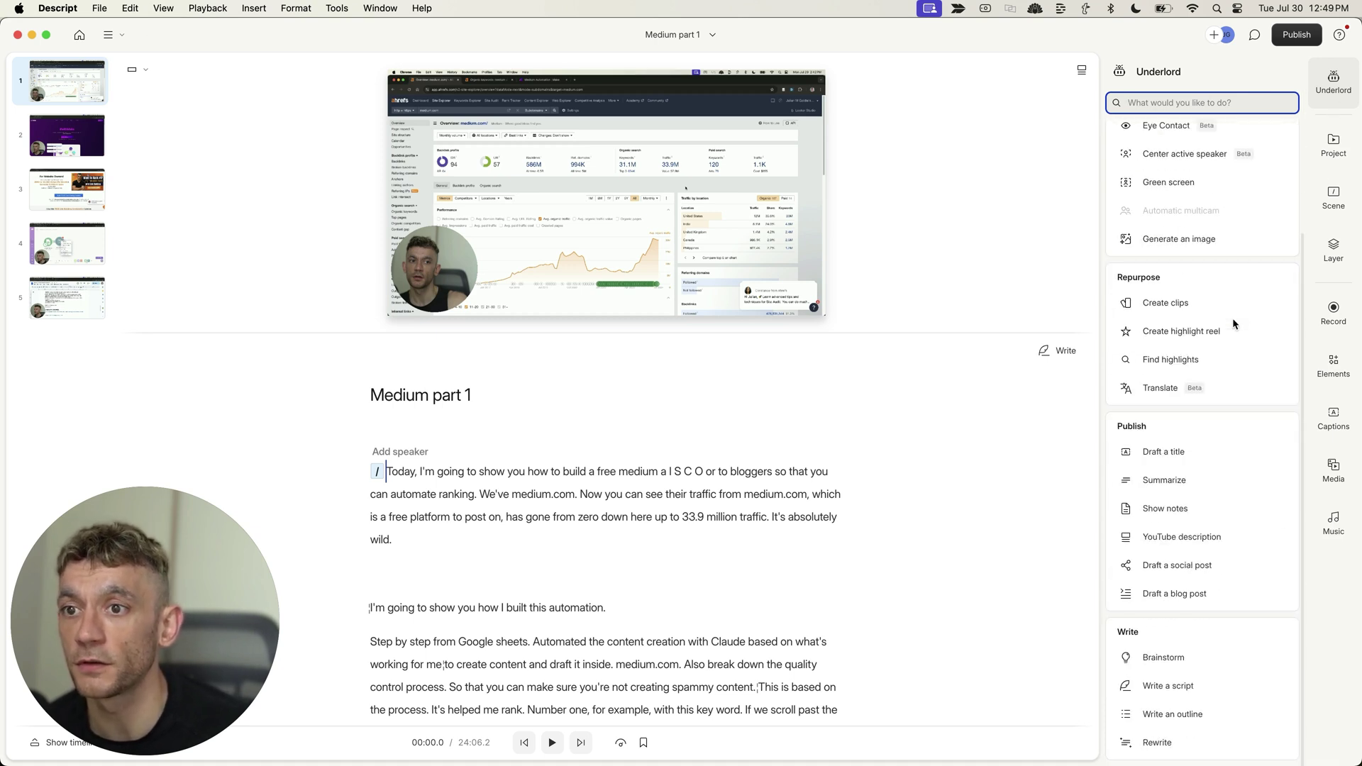
{"action": "left_click", "coordinate": [1193, 589]}
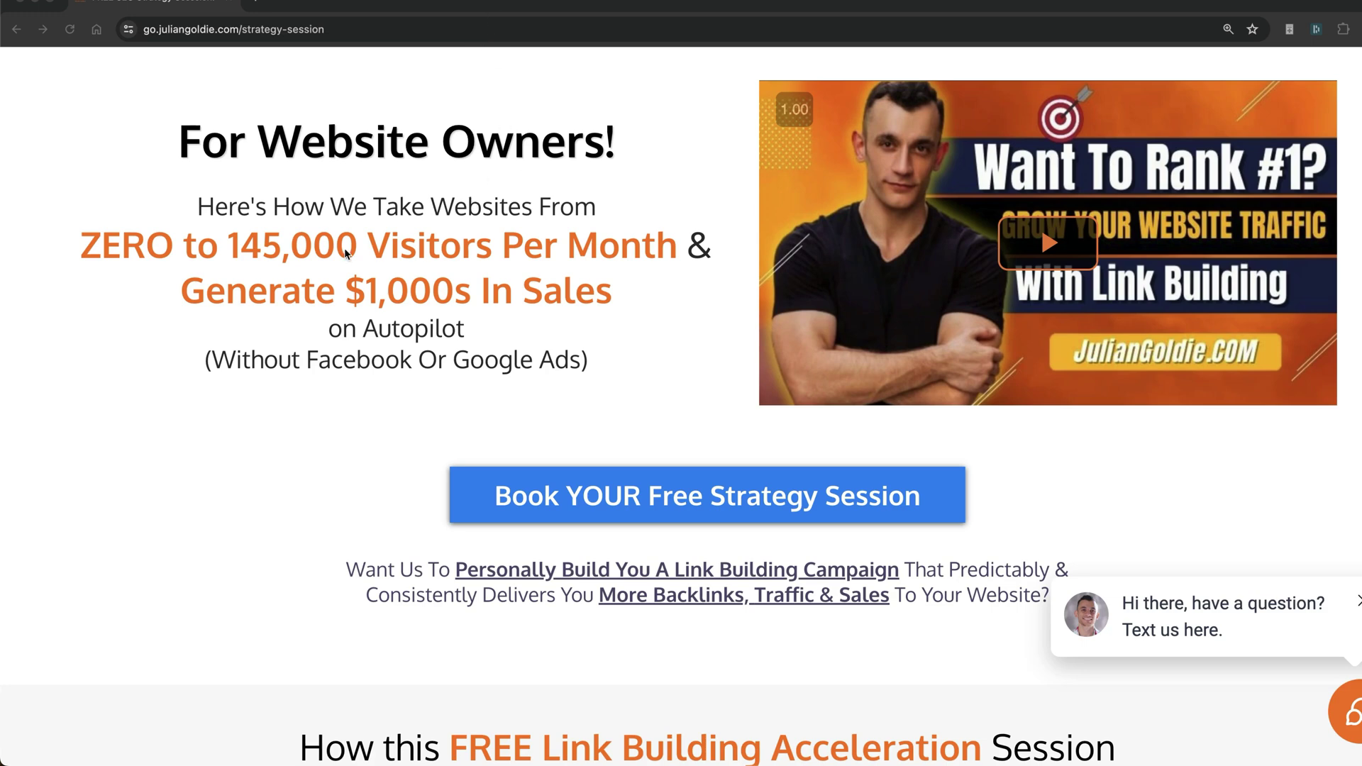
{"action": "mouse_move", "coordinate": [196, 207]}
{"action": "left_mouse_down"}
{"action": "mouse_move", "coordinate": [280, 247]}
{"action": "mouse_move", "coordinate": [609, 279]}
{"action": "mouse_move", "coordinate": [634, 301]}
{"action": "mouse_move", "coordinate": [634, 332]}
{"action": "left_mouse_up"}
{"action": "left_click", "coordinate": [634, 333]}
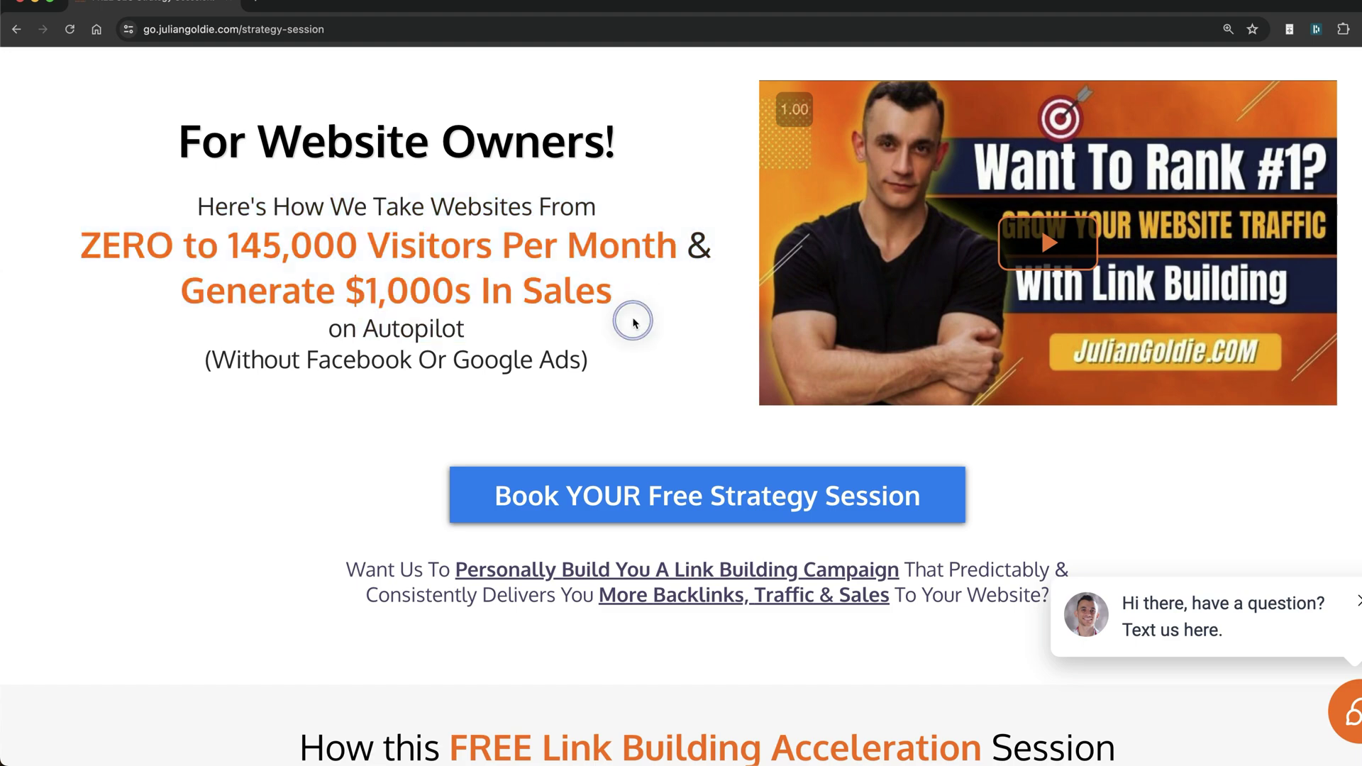
{"action": "scroll", "coordinate": [772, 554], "scroll_direction": "down", "scroll_amount": 3}
{"action": "scroll", "coordinate": [769, 548], "scroll_direction": "down", "scroll_amount": 3}
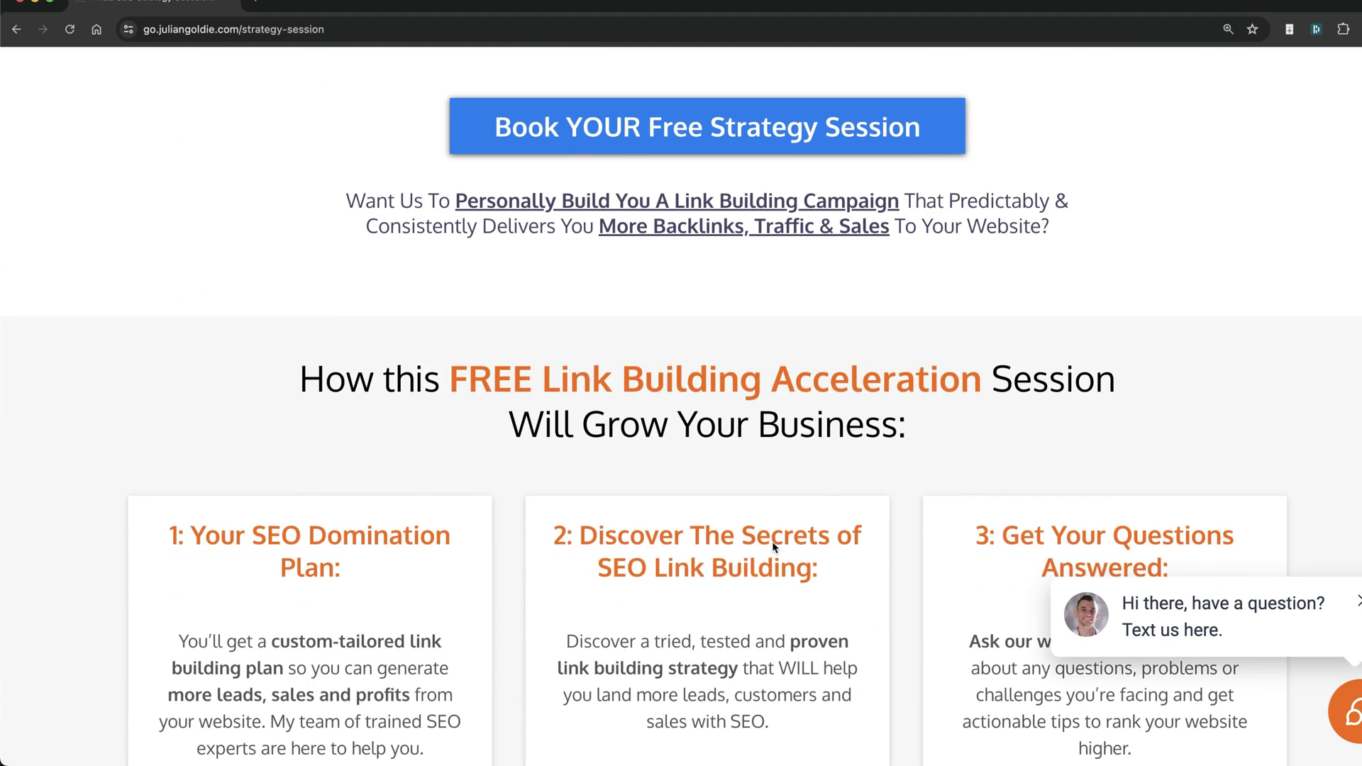
{"action": "scroll", "coordinate": [772, 542], "scroll_direction": "down", "scroll_amount": 4}
{"action": "scroll", "coordinate": [771, 546], "scroll_direction": "down", "scroll_amount": 2}
{"action": "scroll", "coordinate": [784, 505], "scroll_direction": "down", "scroll_amount": 2}
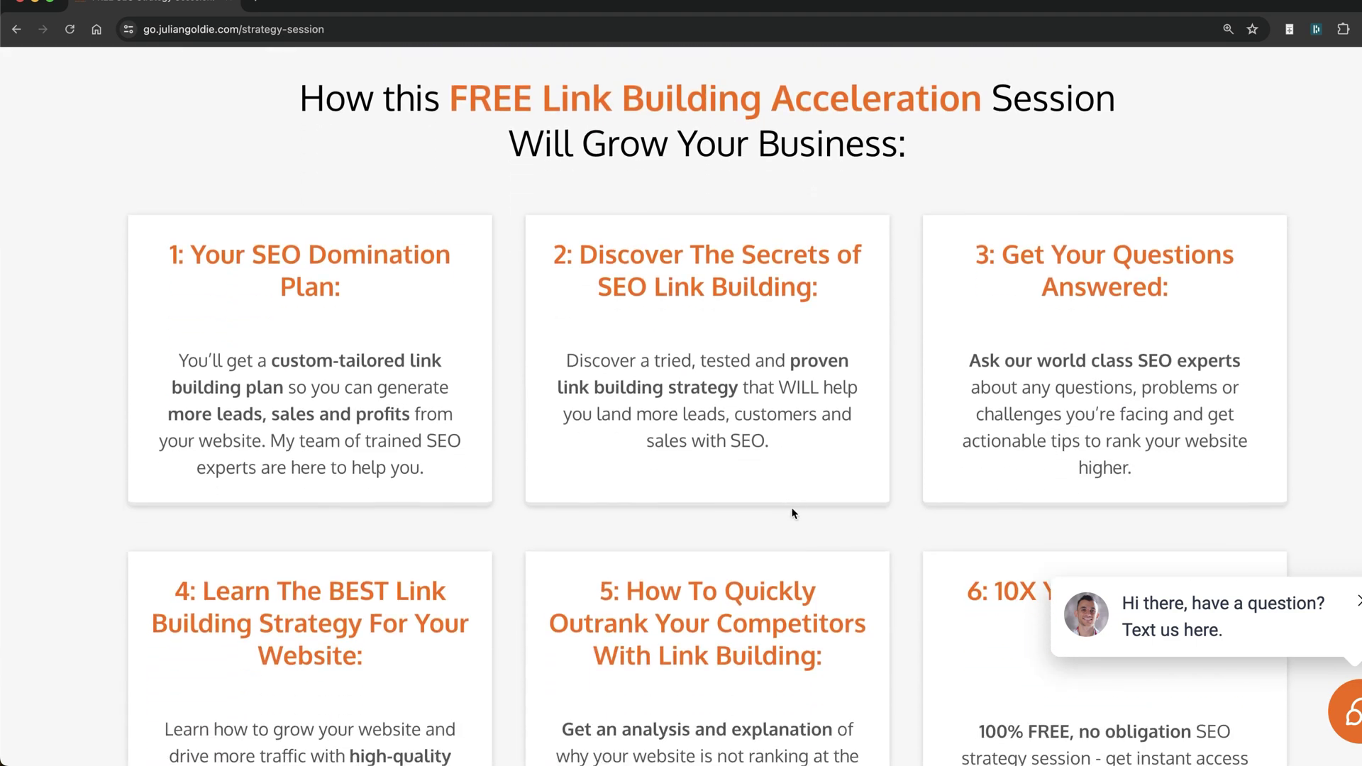
{"action": "scroll", "coordinate": [703, 615], "scroll_direction": "down", "scroll_amount": 1}
{"action": "scroll", "coordinate": [800, 384], "scroll_direction": "down", "scroll_amount": 2}
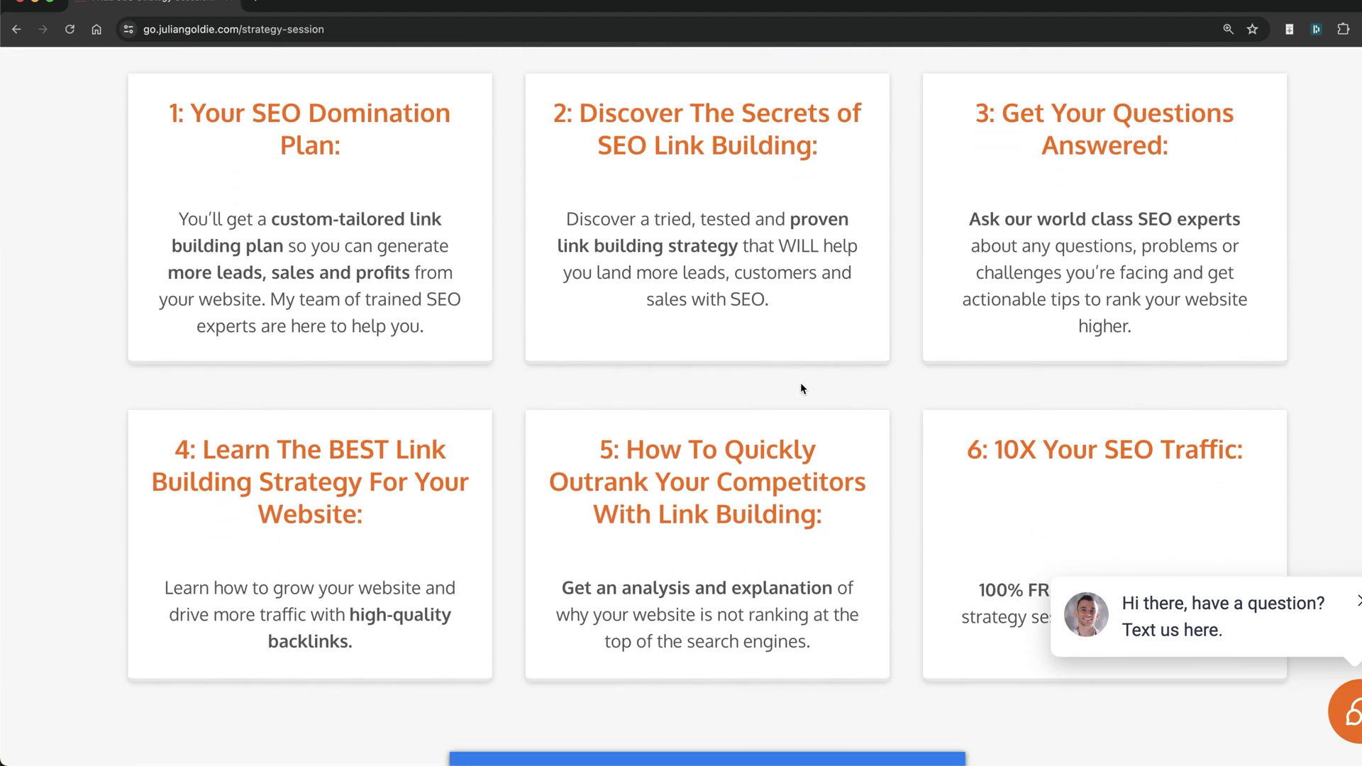
{"action": "scroll", "coordinate": [796, 438], "scroll_direction": "up", "scroll_amount": 1}
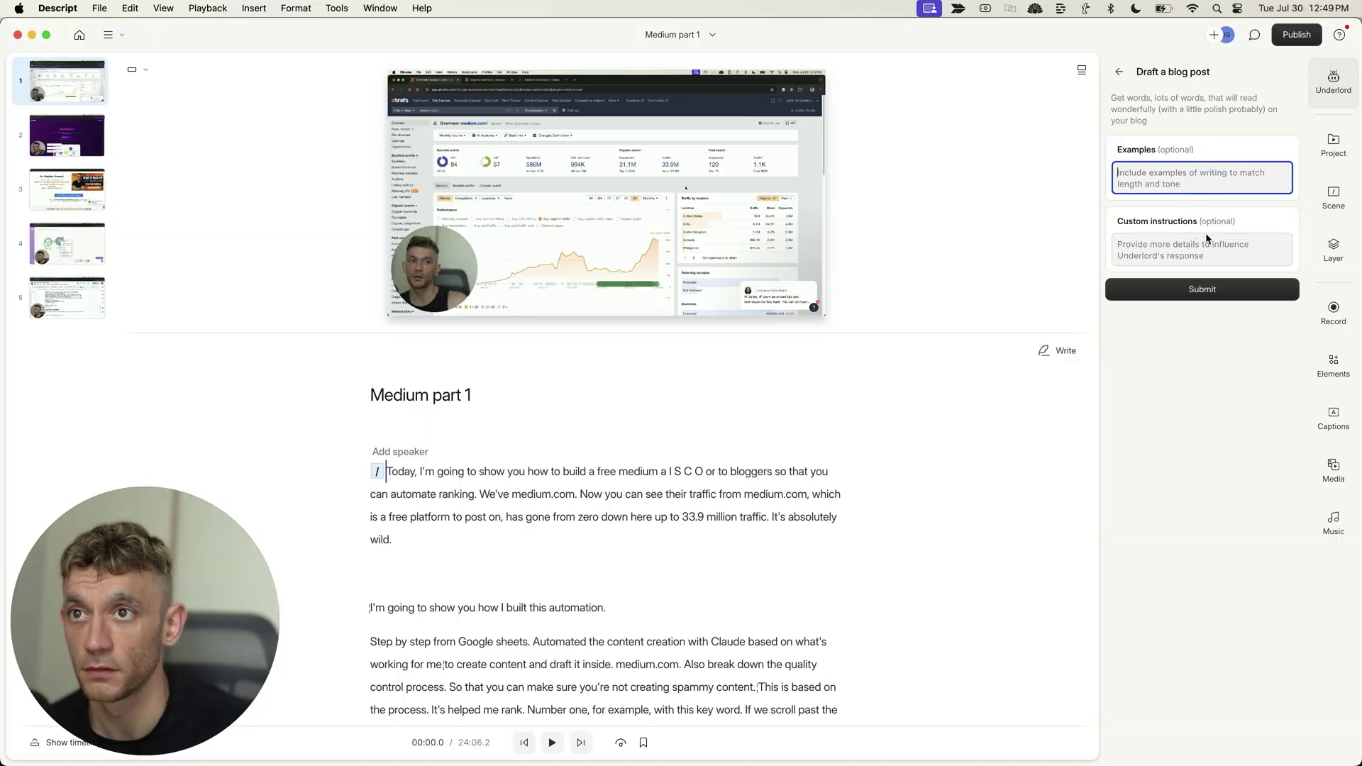
{"action": "left_click", "coordinate": [1207, 241]}
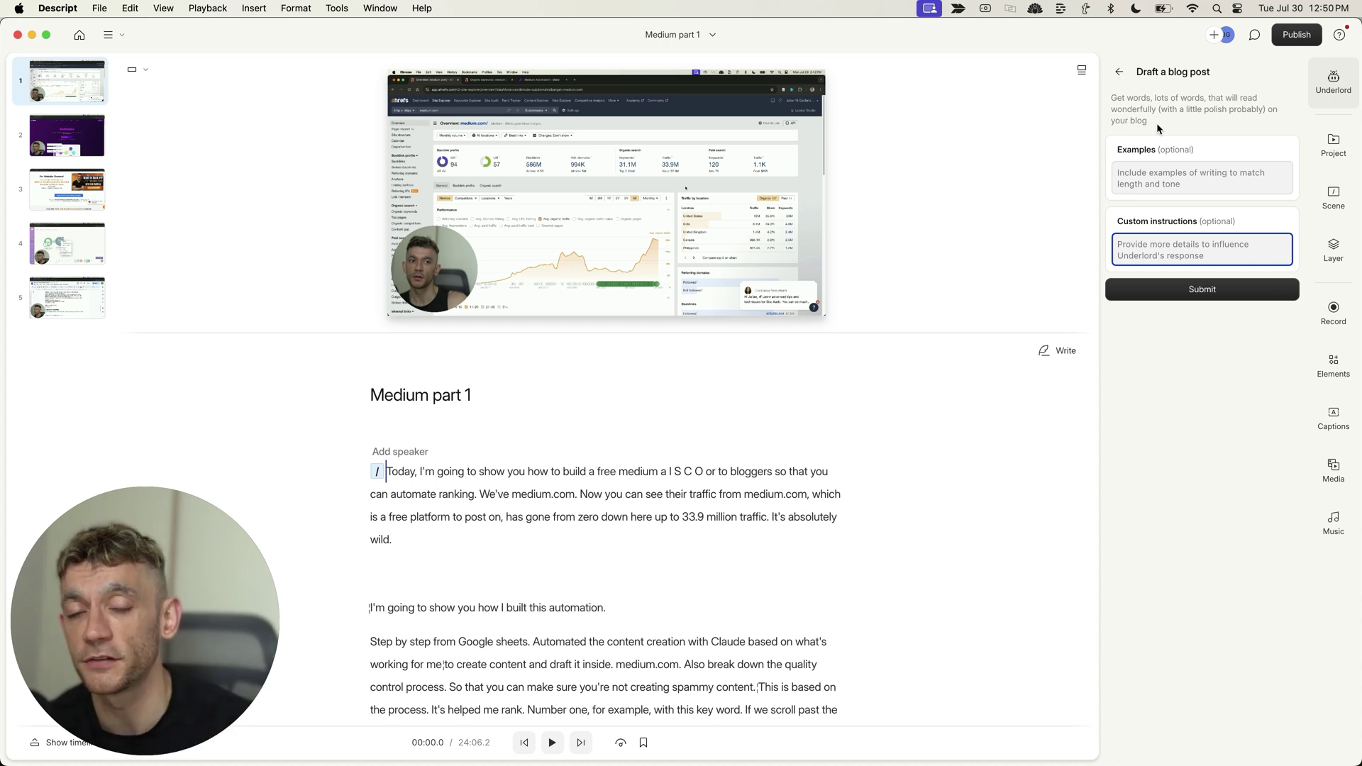
- Submit the Medium part 1 blog post request, copy the draft, and mark the CONTENT CREATION section
{"action": "left_click", "coordinate": [1203, 290]}
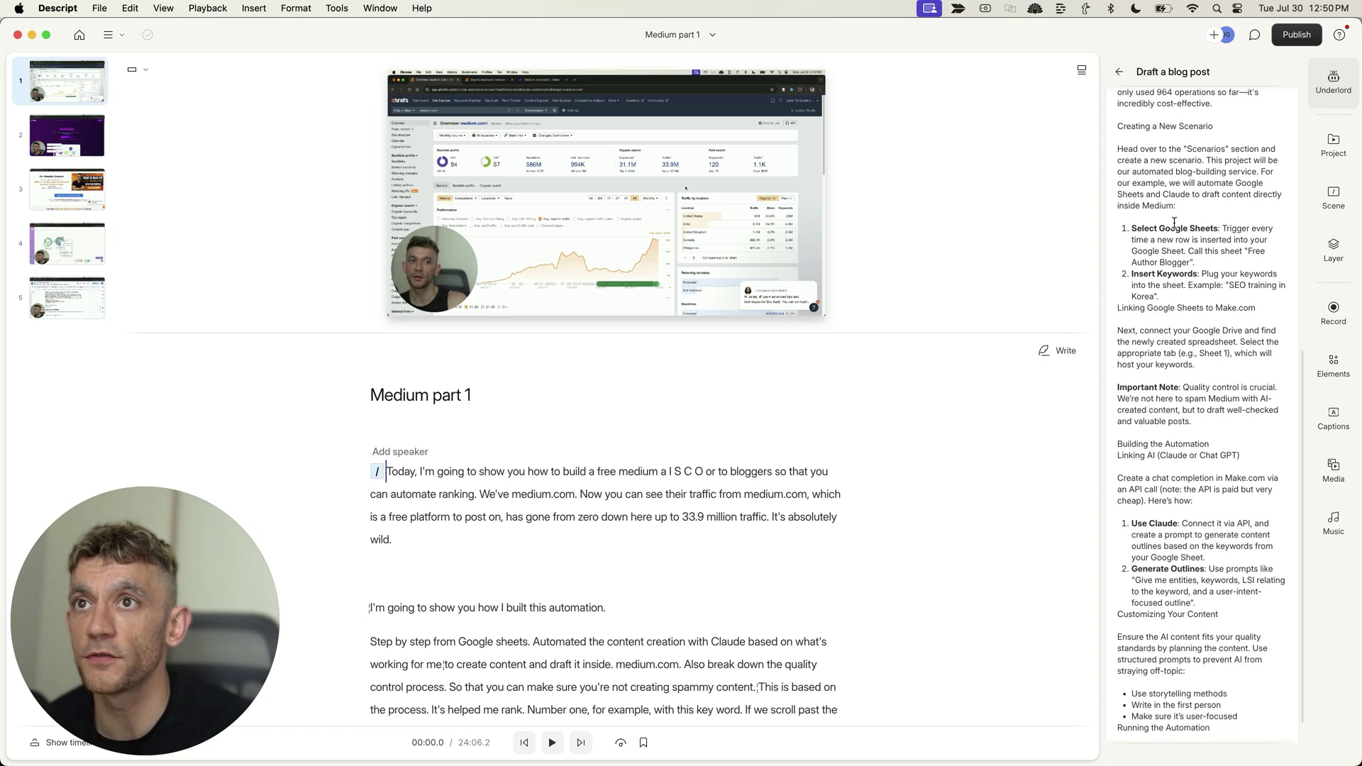
{"action": "scroll", "coordinate": [1183, 320], "scroll_direction": "down", "scroll_amount": 10}
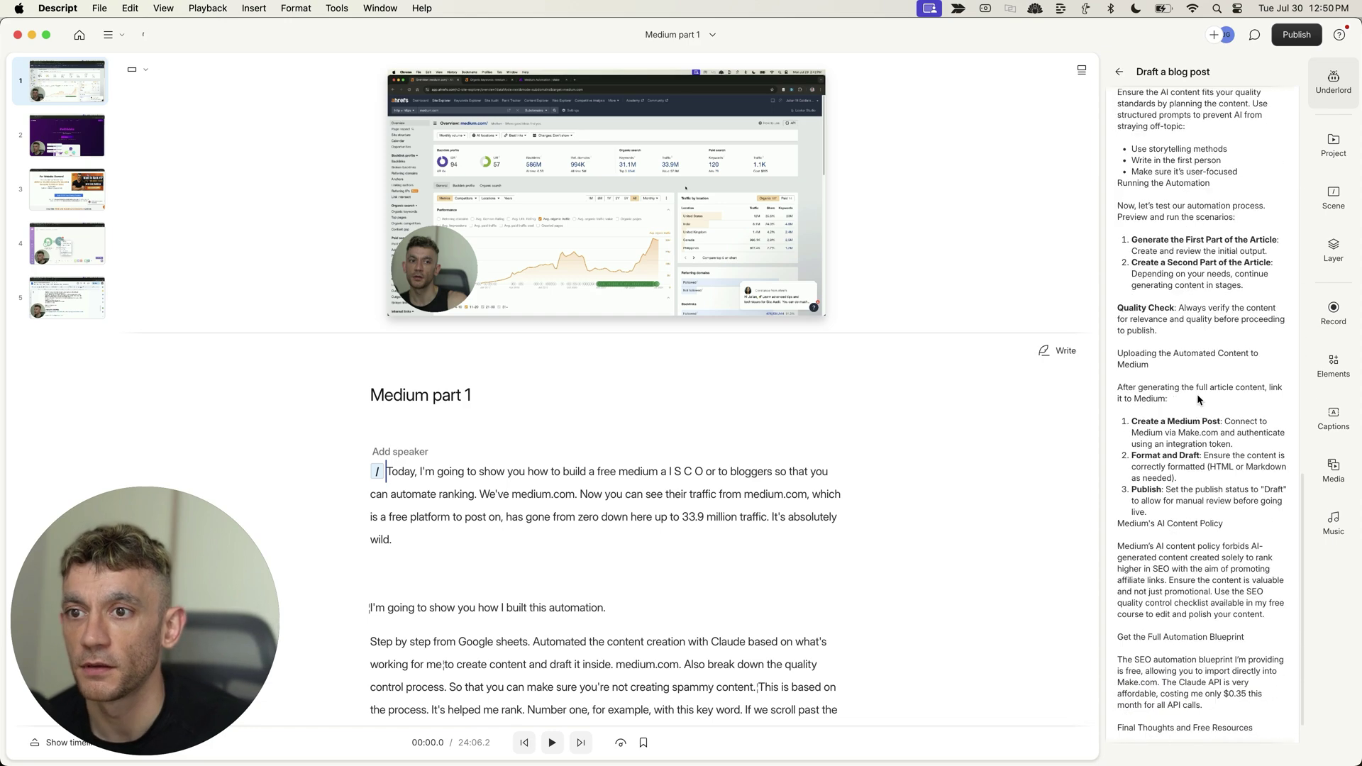
{"action": "scroll", "coordinate": [1236, 458], "scroll_direction": "down", "scroll_amount": 15}
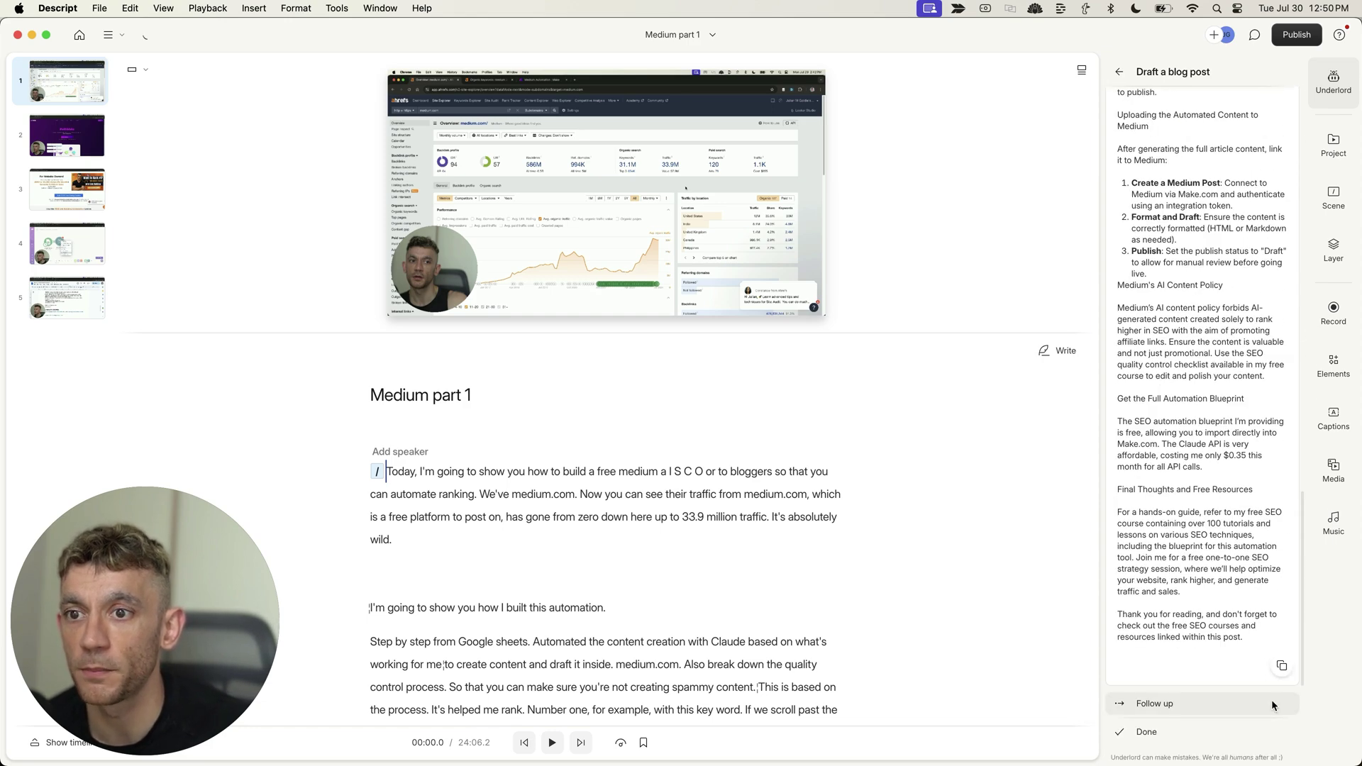
{"action": "left_click", "coordinate": [1285, 665]}
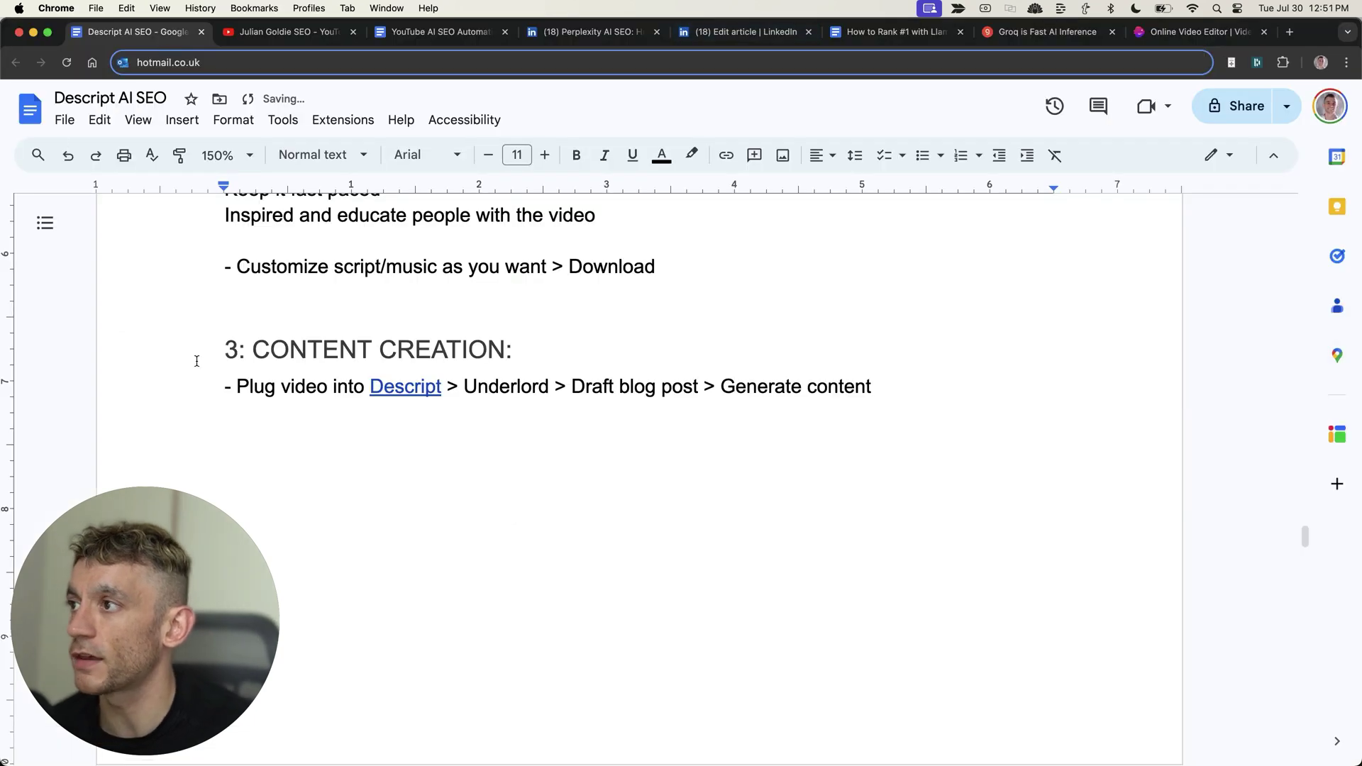
{"action": "mouse_move", "coordinate": [196, 362]}
{"action": "left_mouse_down"}
{"action": "mouse_move", "coordinate": [830, 416]}
{"action": "mouse_move", "coordinate": [934, 373]}
{"action": "left_mouse_up"}
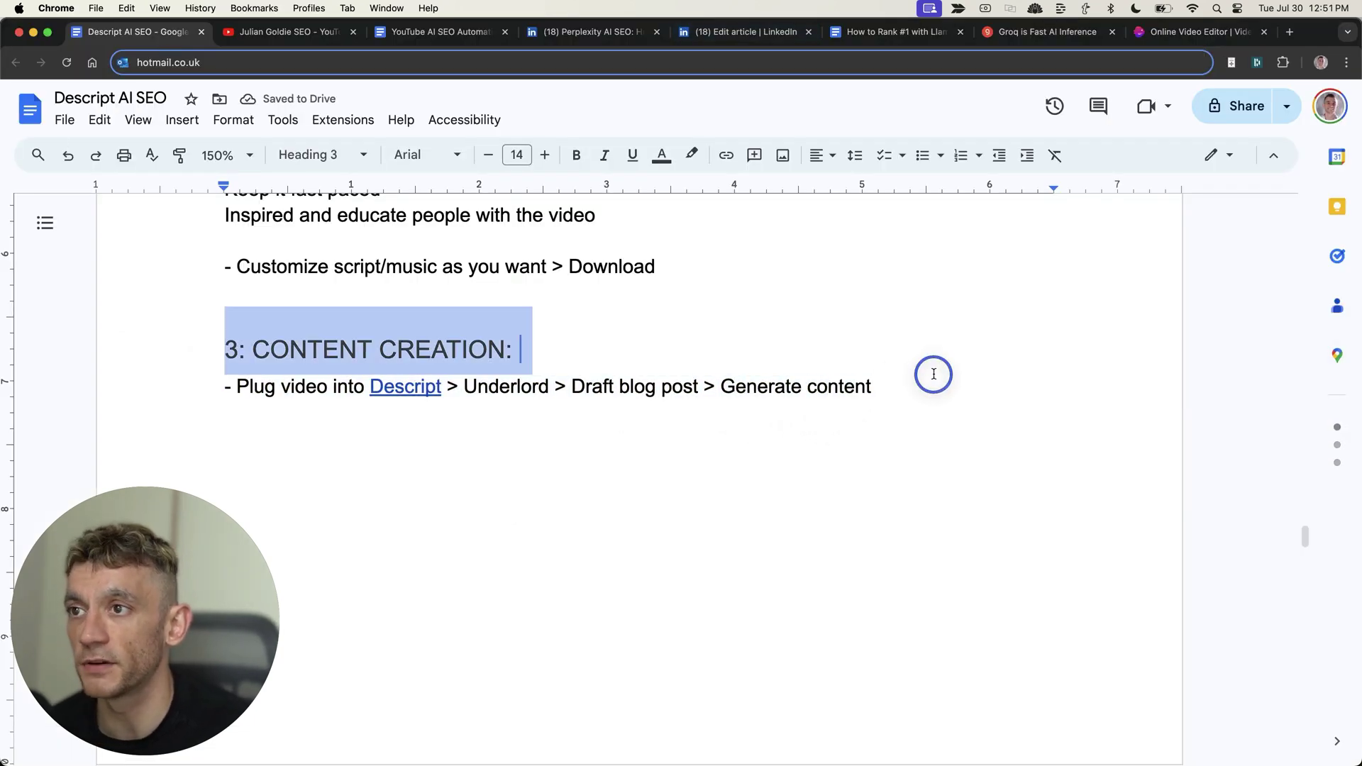
{"action": "left_click", "coordinate": [934, 374]}
{"action": "key", "text": "super+4"}
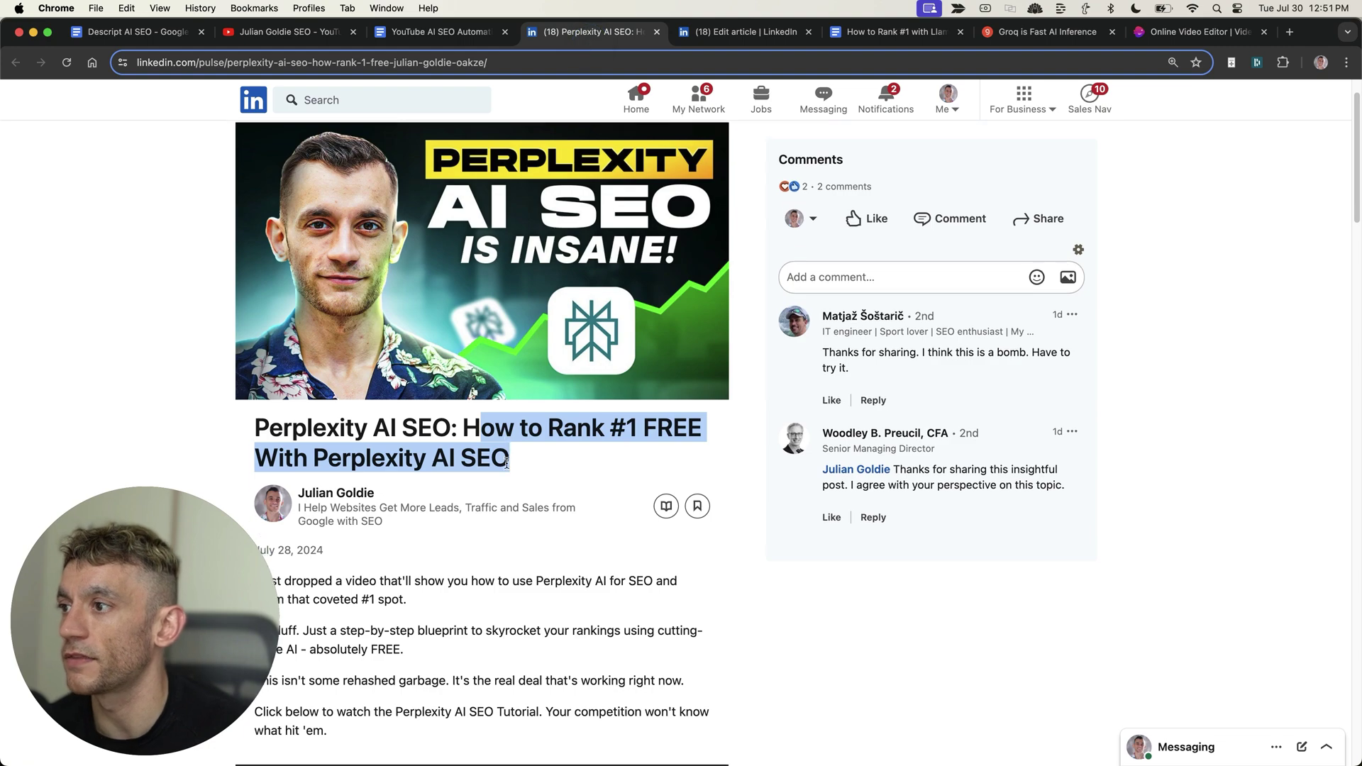
{"action": "scroll", "coordinate": [553, 467], "scroll_direction": "down", "scroll_amount": 3}
{"action": "scroll", "coordinate": [552, 467], "scroll_direction": "down", "scroll_amount": 4}
{"action": "scroll", "coordinate": [552, 466], "scroll_direction": "down", "scroll_amount": 2}
{"action": "scroll", "coordinate": [338, 369], "scroll_direction": "down", "scroll_amount": 1}
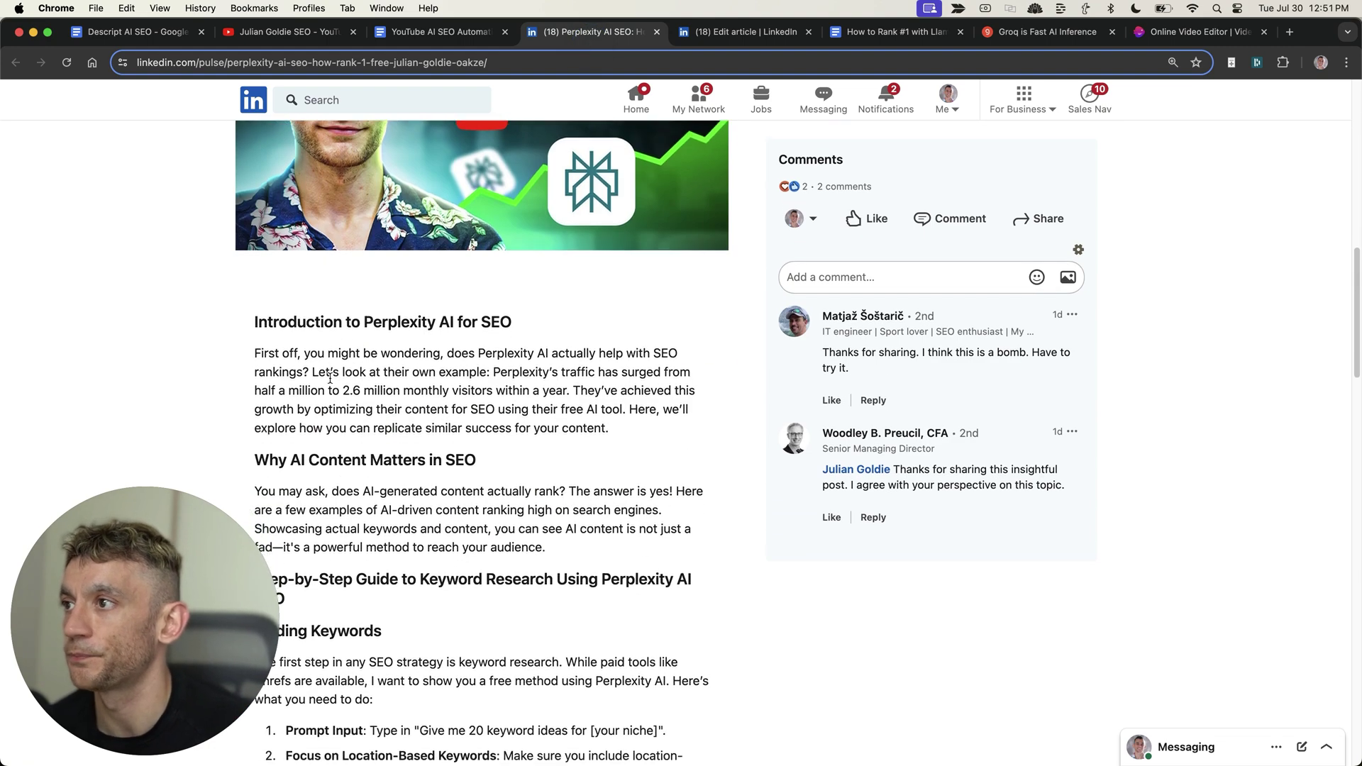
{"action": "scroll", "coordinate": [338, 369], "scroll_direction": "down", "scroll_amount": 2}
{"action": "left_click_drag", "start_coordinate": [253, 259], "coordinate": [627, 372]}
- Read through the LinkedIn Perplexity AI SEO article's introduction, embedded video and title
{"action": "left_click", "coordinate": [627, 372]}
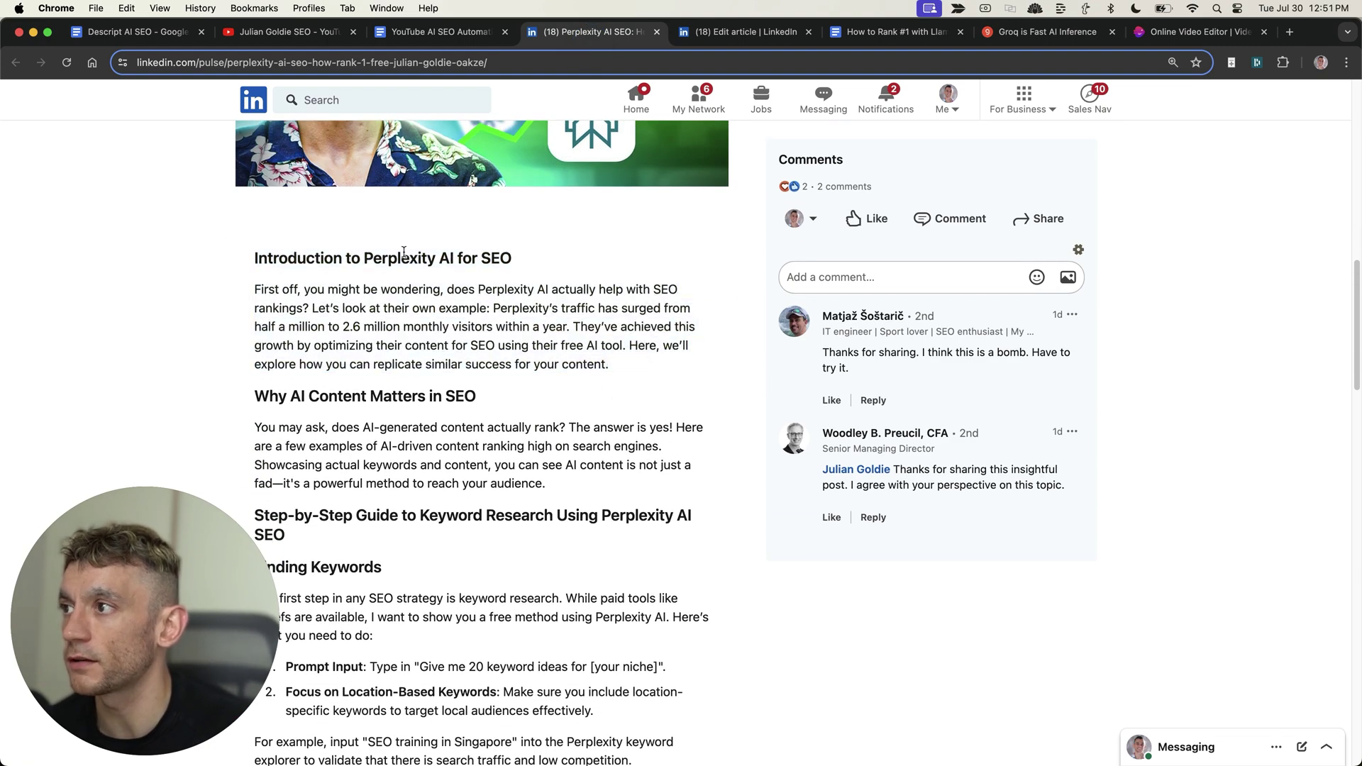
{"action": "scroll", "coordinate": [396, 407], "scroll_direction": "down", "scroll_amount": 4}
{"action": "scroll", "coordinate": [374, 386], "scroll_direction": "up", "scroll_amount": 1}
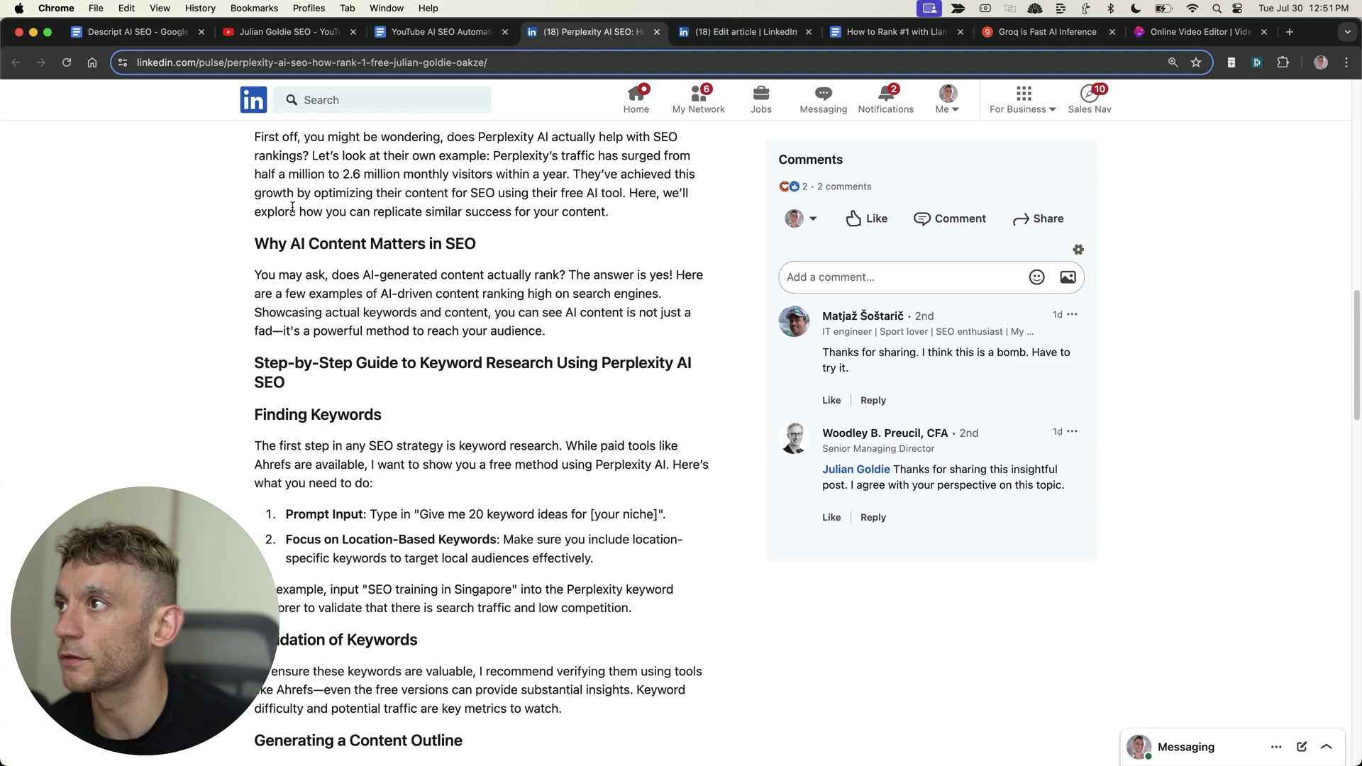
{"action": "mouse_move", "coordinate": [254, 149]}
{"action": "left_mouse_down"}
{"action": "mouse_move", "coordinate": [359, 173]}
{"action": "mouse_move", "coordinate": [704, 145]}
{"action": "mouse_move", "coordinate": [238, 159]}
{"action": "mouse_move", "coordinate": [305, 173]}
{"action": "mouse_move", "coordinate": [608, 159]}
{"action": "mouse_move", "coordinate": [431, 184]}
{"action": "mouse_move", "coordinate": [554, 183]}
{"action": "left_mouse_up"}
{"action": "scroll", "coordinate": [479, 197], "scroll_direction": "up", "scroll_amount": 2}
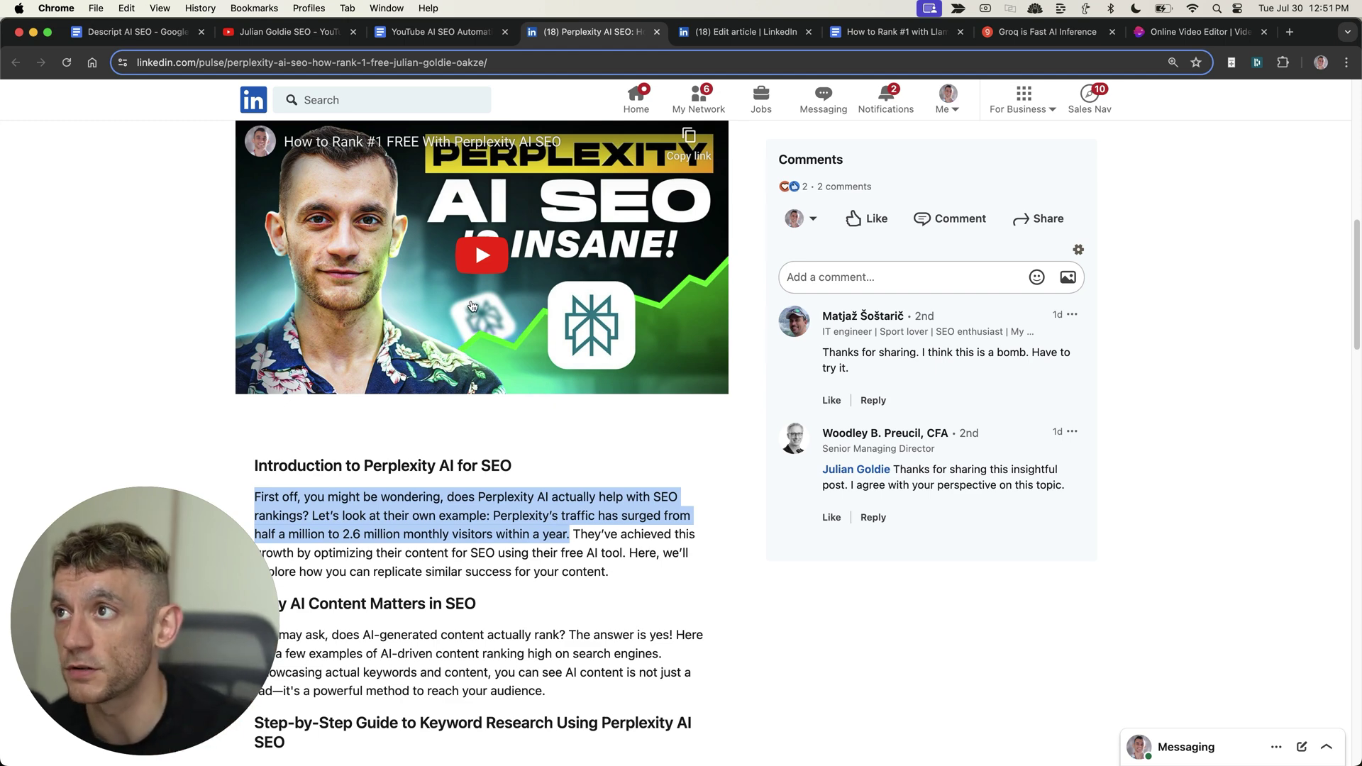
{"action": "scroll", "coordinate": [471, 306], "scroll_direction": "up", "scroll_amount": 3}
{"action": "scroll", "coordinate": [298, 245], "scroll_direction": "up", "scroll_amount": 3}
{"action": "scroll", "coordinate": [351, 438], "scroll_direction": "down", "scroll_amount": 2}
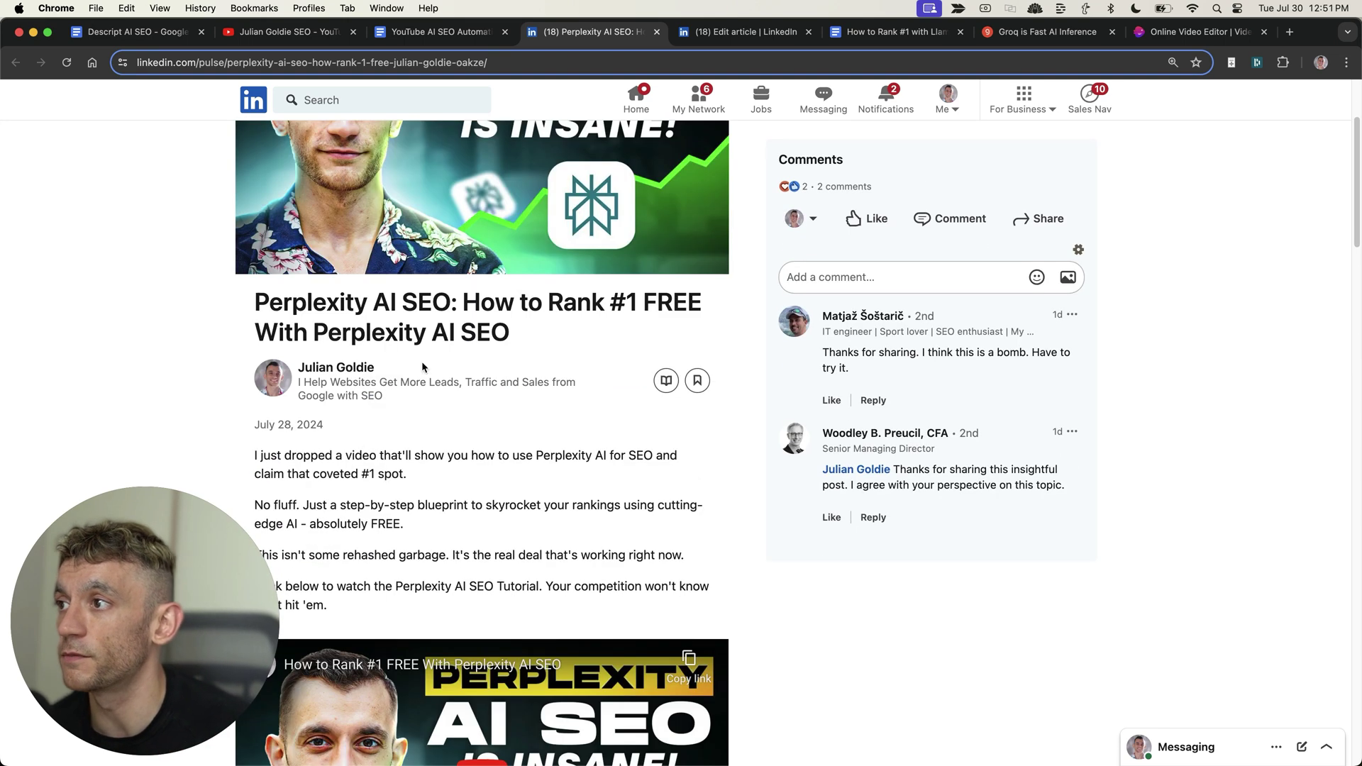
{"action": "scroll", "coordinate": [640, 322], "scroll_direction": "down", "scroll_amount": 5}
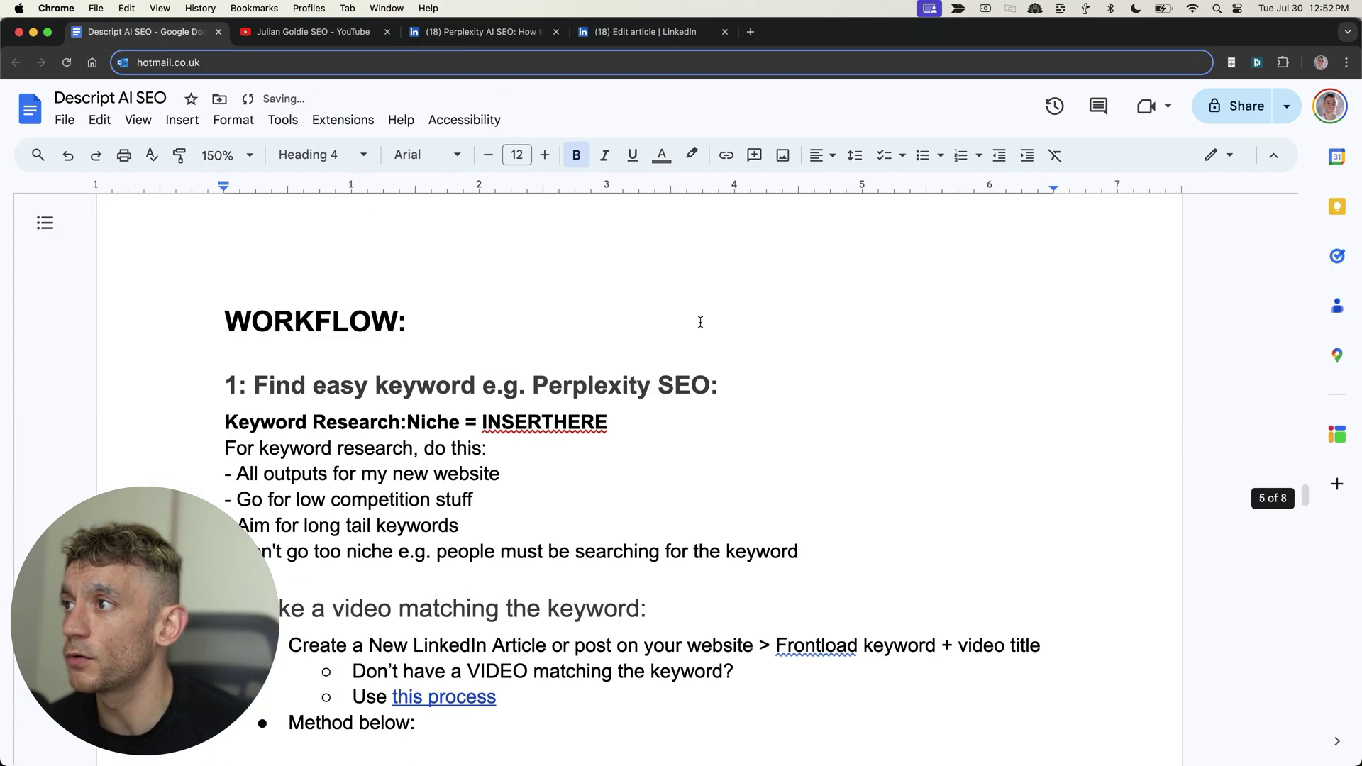
{"action": "scroll", "coordinate": [426, 299], "scroll_direction": "down", "scroll_amount": 2}
{"action": "scroll", "coordinate": [110, 251], "scroll_direction": "up", "scroll_amount": 2}
{"action": "left_click_drag", "start_coordinate": [219, 244], "coordinate": [1042, 403]}
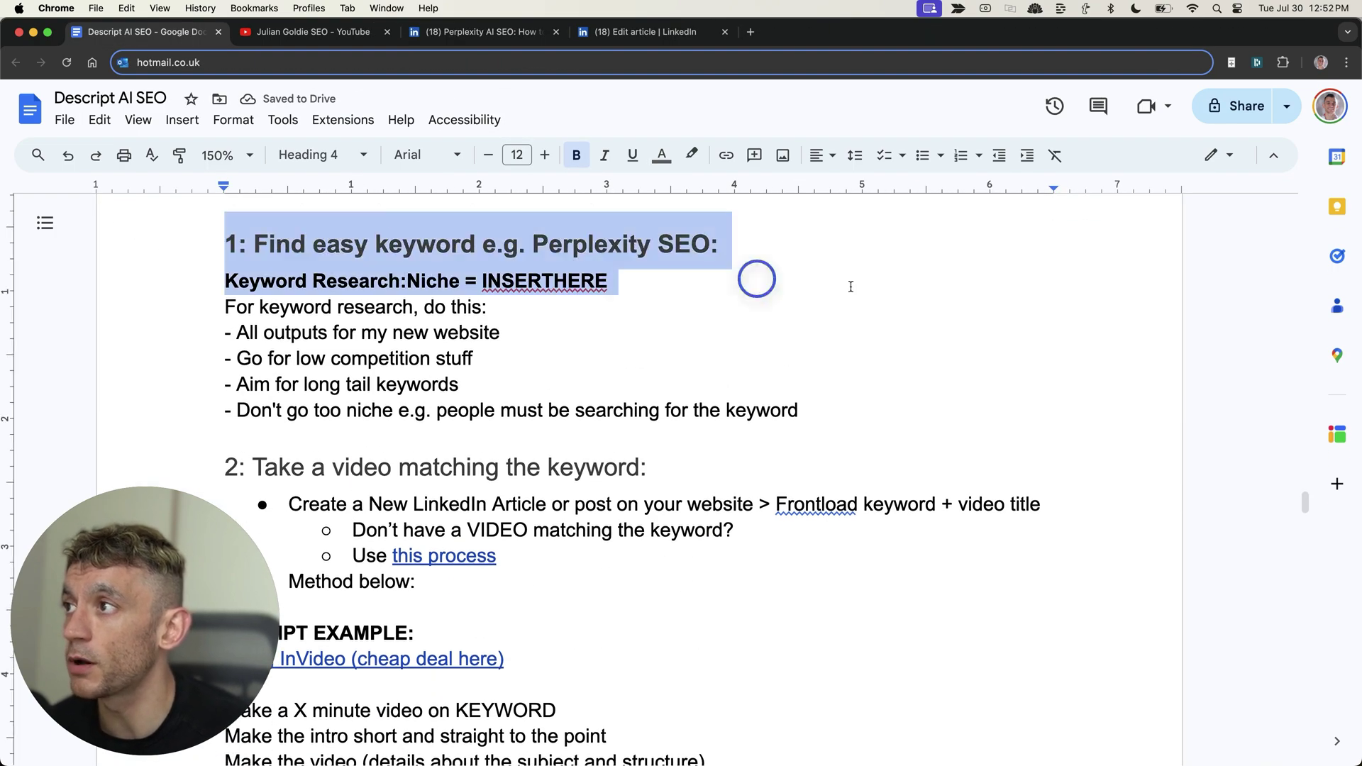
{"action": "scroll", "coordinate": [851, 456], "scroll_direction": "down", "scroll_amount": 2}
{"action": "left_click_drag", "start_coordinate": [222, 340], "coordinate": [873, 478]}
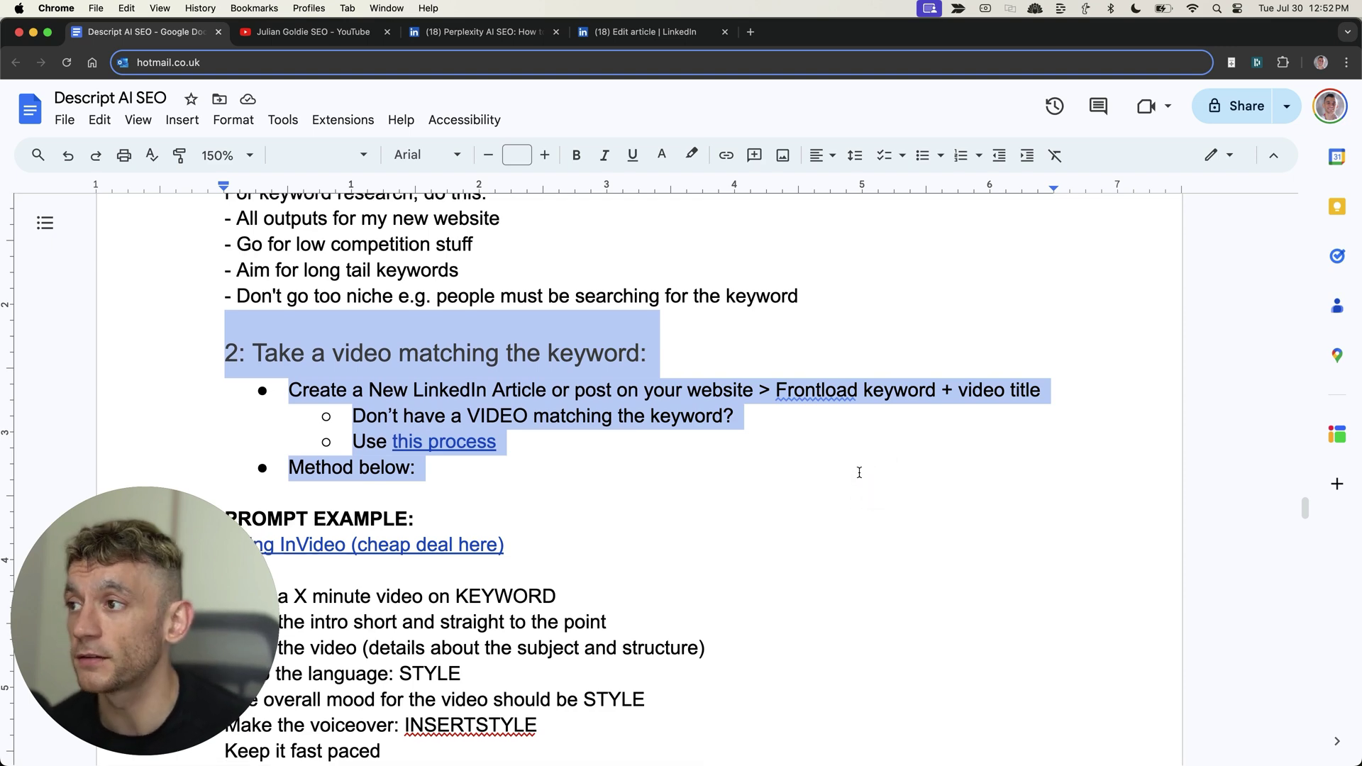
{"action": "scroll", "coordinate": [624, 301], "scroll_direction": "down", "scroll_amount": 1}
{"action": "scroll", "coordinate": [524, 438], "scroll_direction": "down", "scroll_amount": 10}
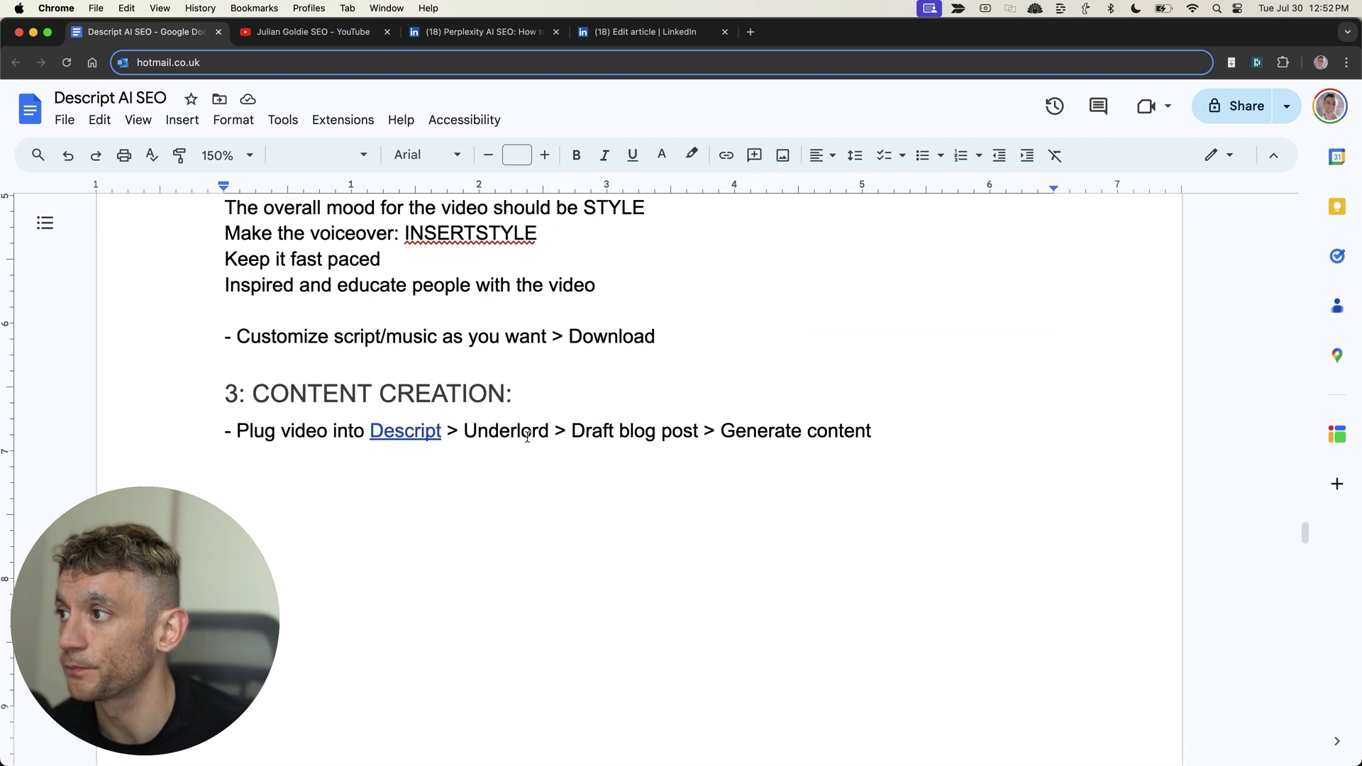
{"action": "scroll", "coordinate": [274, 284], "scroll_direction": "down", "scroll_amount": 5}
{"action": "scroll", "coordinate": [274, 283], "scroll_direction": "up", "scroll_amount": 5}
- Review the Content Creation and Finishing touches sections, then edit the 'Embed video' bullet for the BONUS TIP
{"action": "triple_click", "coordinate": [810, 311]}
{"action": "mouse_move", "coordinate": [809, 311]}
{"action": "left_mouse_down"}
{"action": "mouse_move", "coordinate": [771, 357]}
{"action": "mouse_move", "coordinate": [444, 344]}
{"action": "mouse_move", "coordinate": [497, 356]}
{"action": "mouse_move", "coordinate": [557, 342]}
{"action": "mouse_move", "coordinate": [890, 335]}
{"action": "left_mouse_up"}
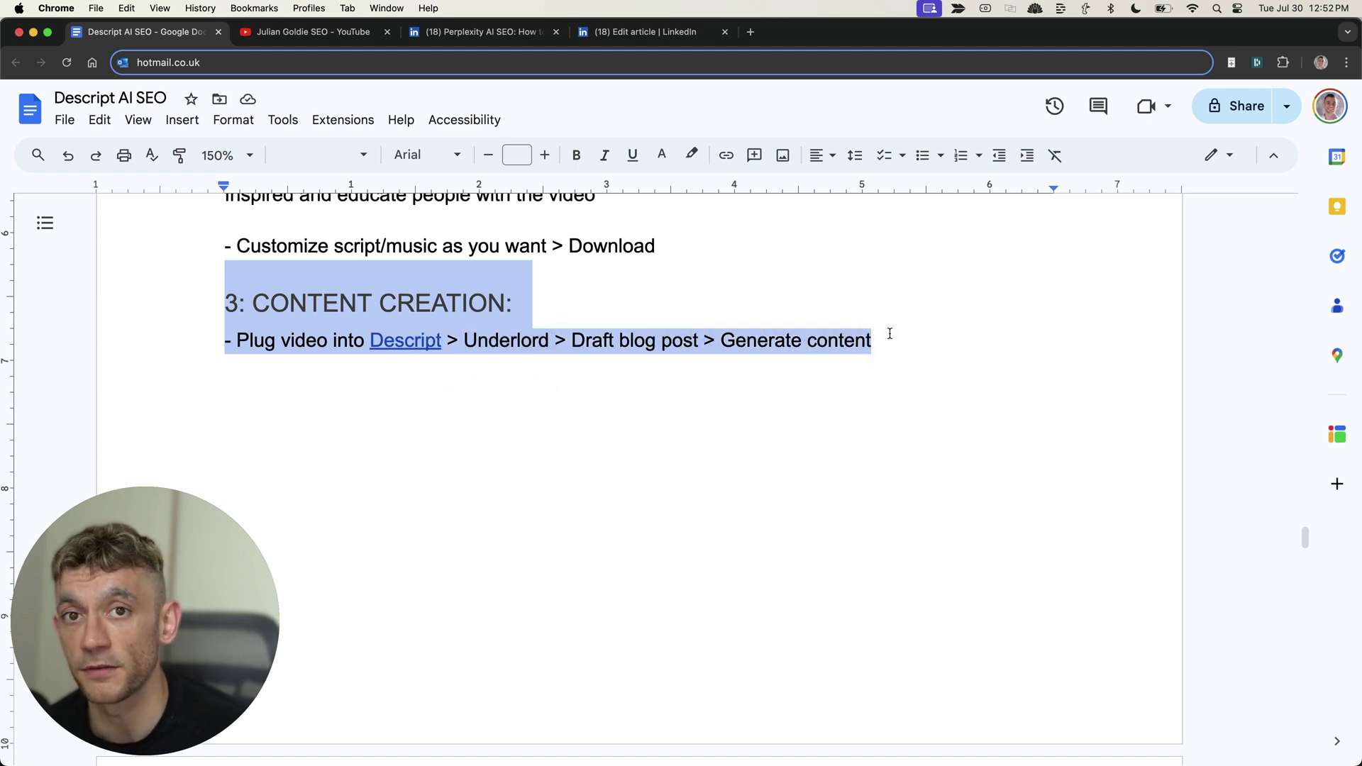
{"action": "left_click", "coordinate": [890, 334]}
{"action": "scroll", "coordinate": [855, 372], "scroll_direction": "down", "scroll_amount": 5}
{"action": "scroll", "coordinate": [838, 399], "scroll_direction": "down", "scroll_amount": 4}
{"action": "scroll", "coordinate": [223, 241], "scroll_direction": "up", "scroll_amount": 1}
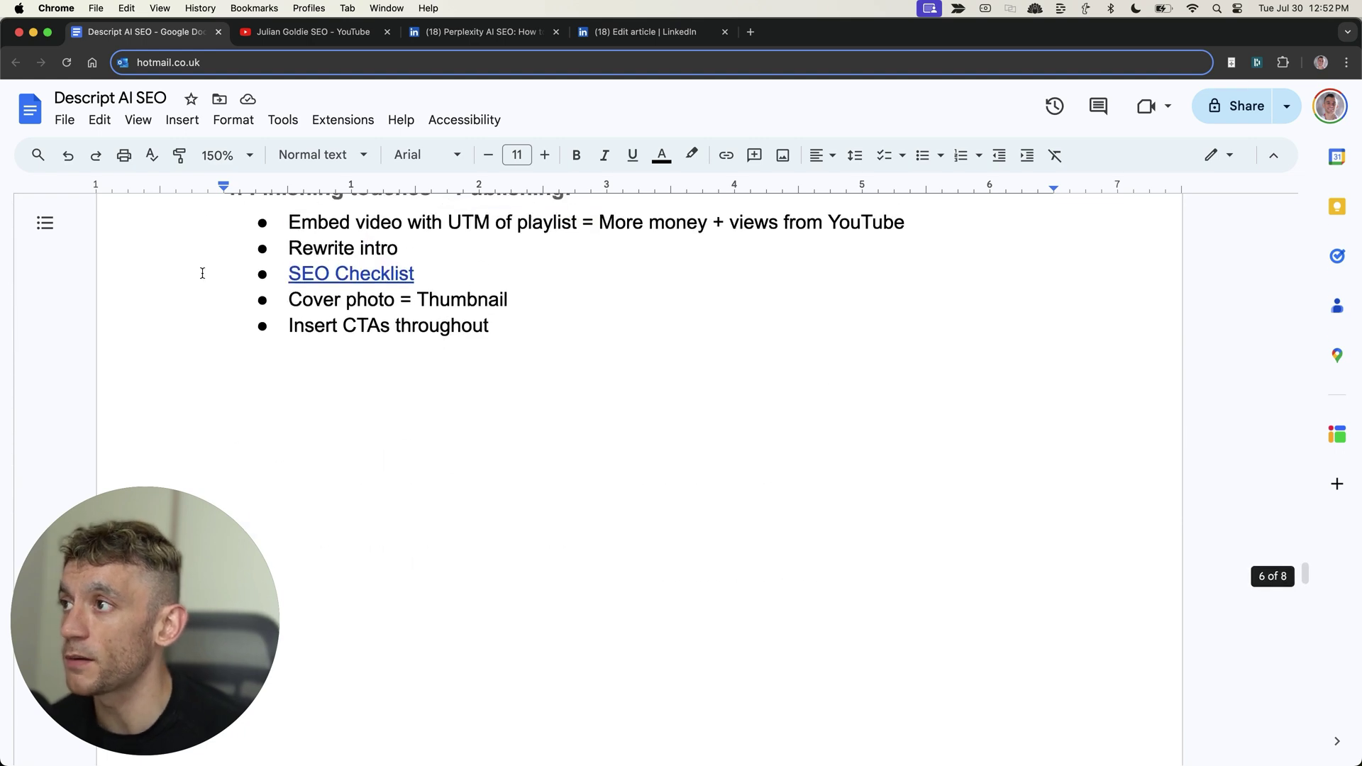
{"action": "scroll", "coordinate": [201, 273], "scroll_direction": "up", "scroll_amount": 2}
{"action": "left_click_drag", "start_coordinate": [213, 238], "coordinate": [624, 395]}
{"action": "left_click", "coordinate": [621, 397]}
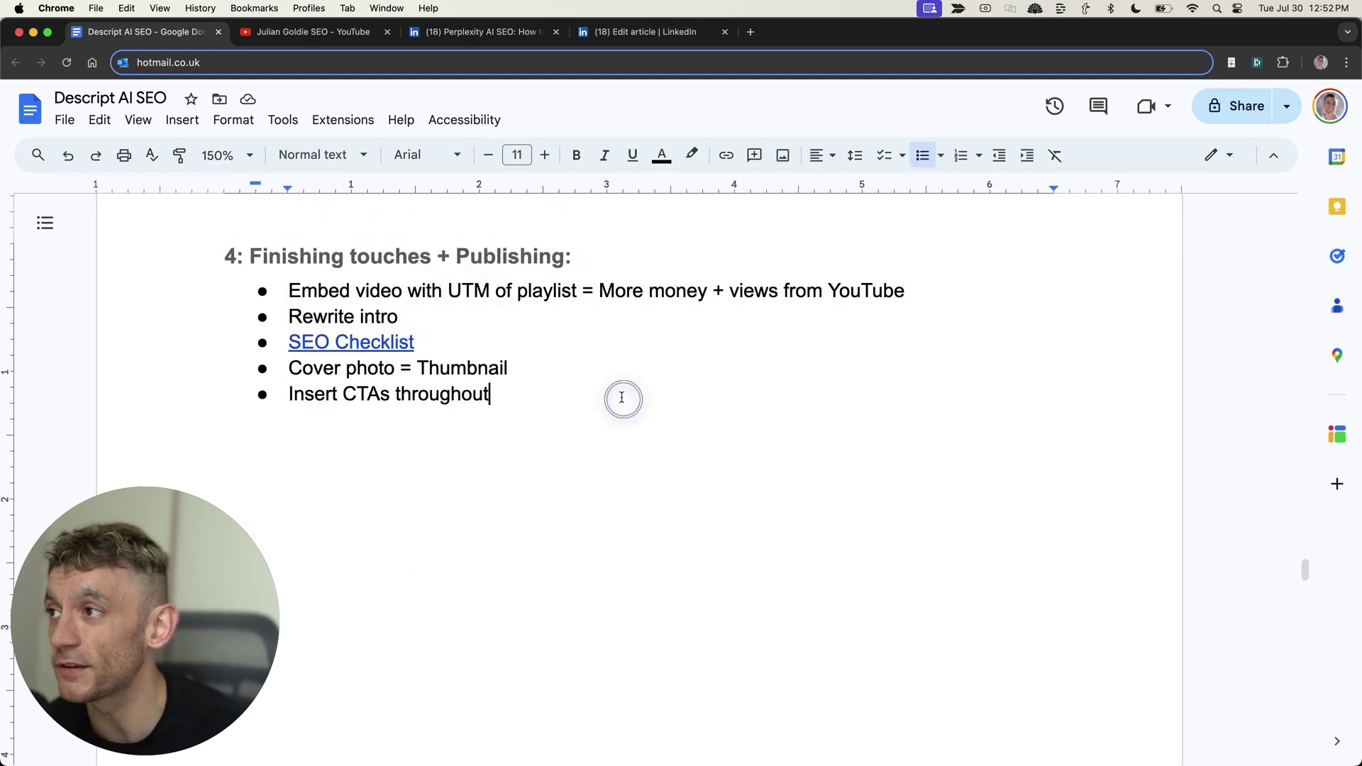
{"action": "left_click", "coordinate": [320, 291]}
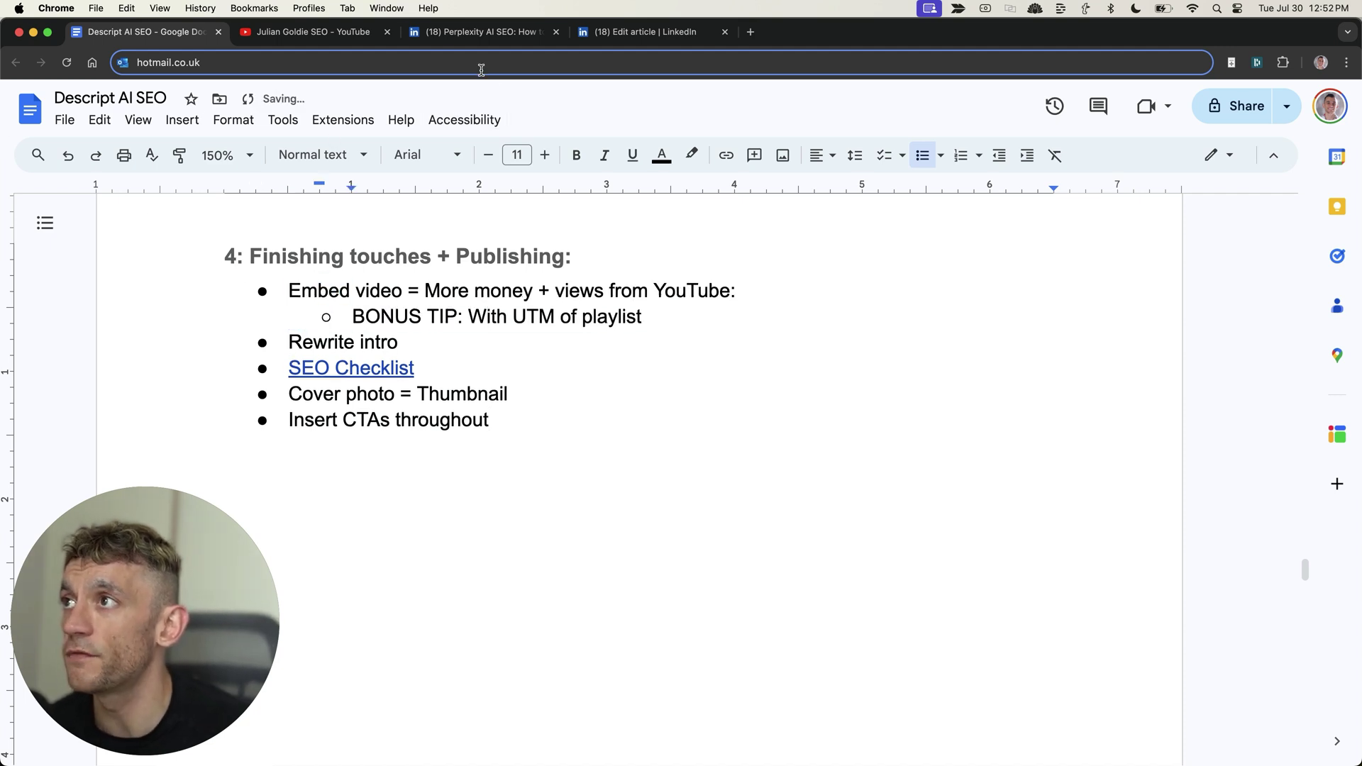
{"action": "left_click", "coordinate": [464, 39]}
{"action": "scroll", "coordinate": [627, 328], "scroll_direction": "up", "scroll_amount": 3}
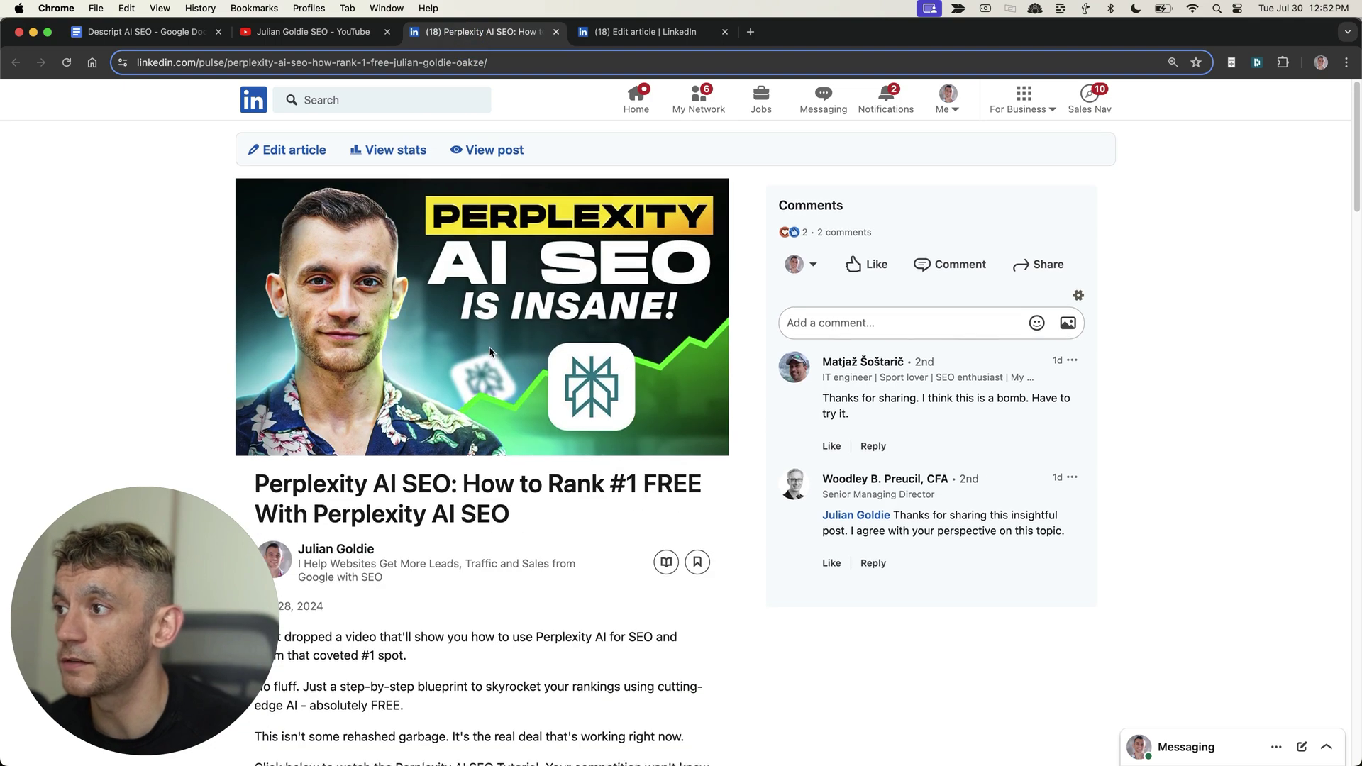
{"action": "scroll", "coordinate": [627, 328], "scroll_direction": "down", "scroll_amount": 5}
{"action": "scroll", "coordinate": [462, 542], "scroll_direction": "down", "scroll_amount": 5}
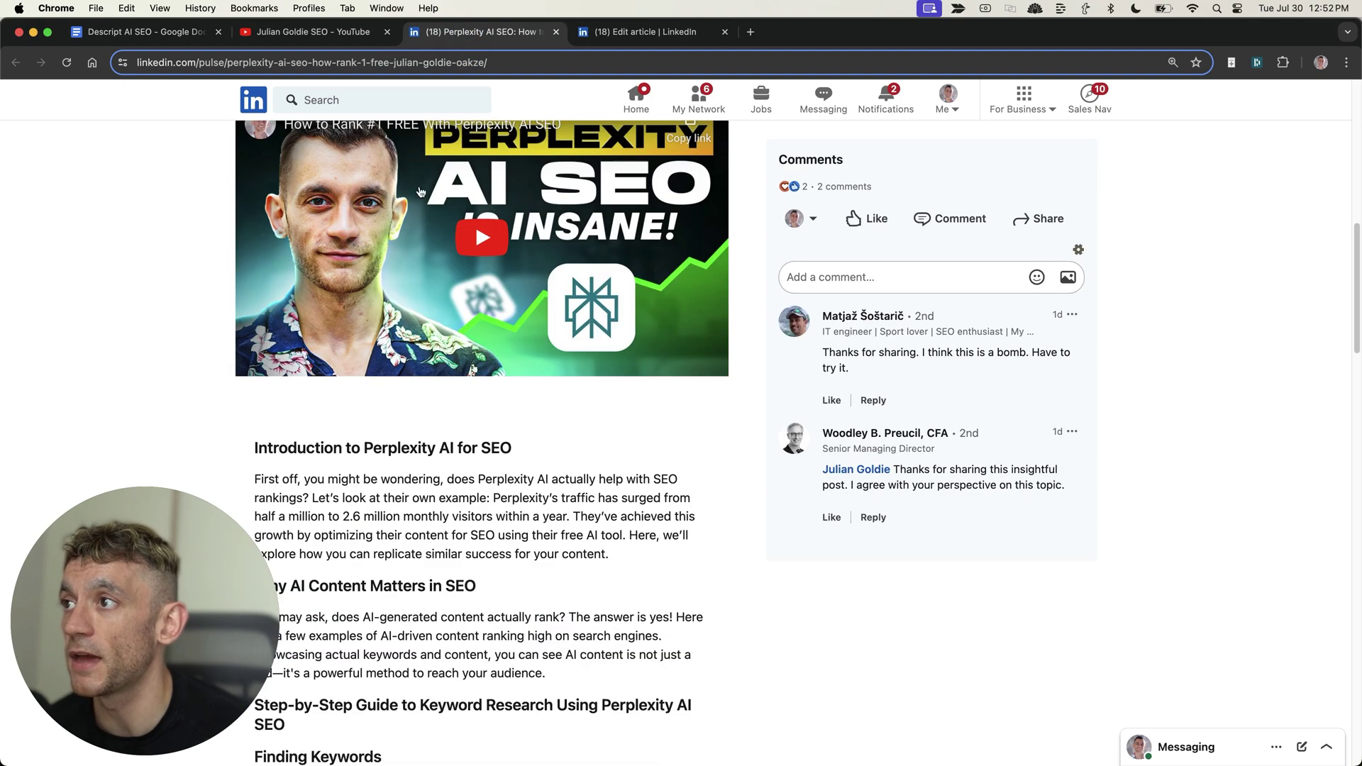
{"action": "scroll", "coordinate": [315, 336], "scroll_direction": "up", "scroll_amount": 1}
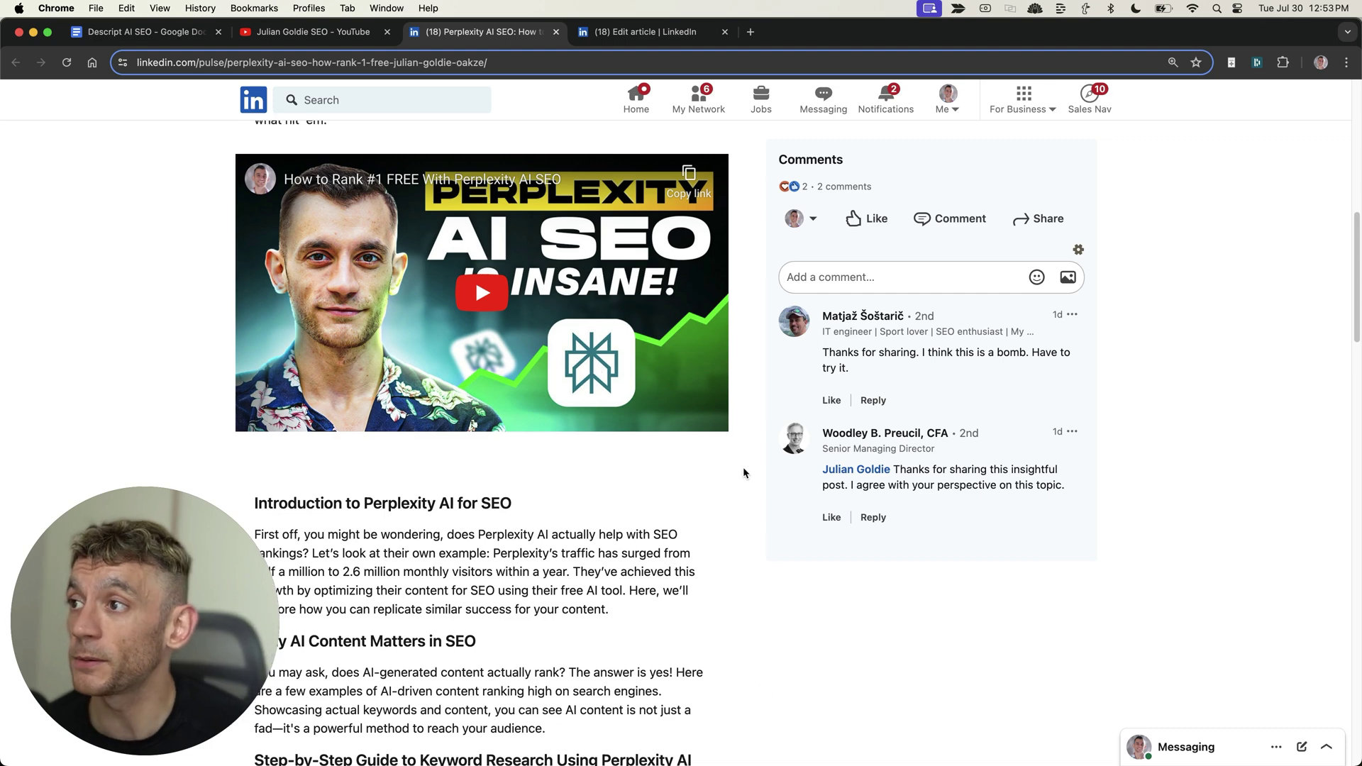
{"action": "scroll", "coordinate": [618, 369], "scroll_direction": "up", "scroll_amount": 1}
- Mute the YouTube tab and open the newest video, FREE Autoblogger
{"action": "left_click", "coordinate": [143, 32]}
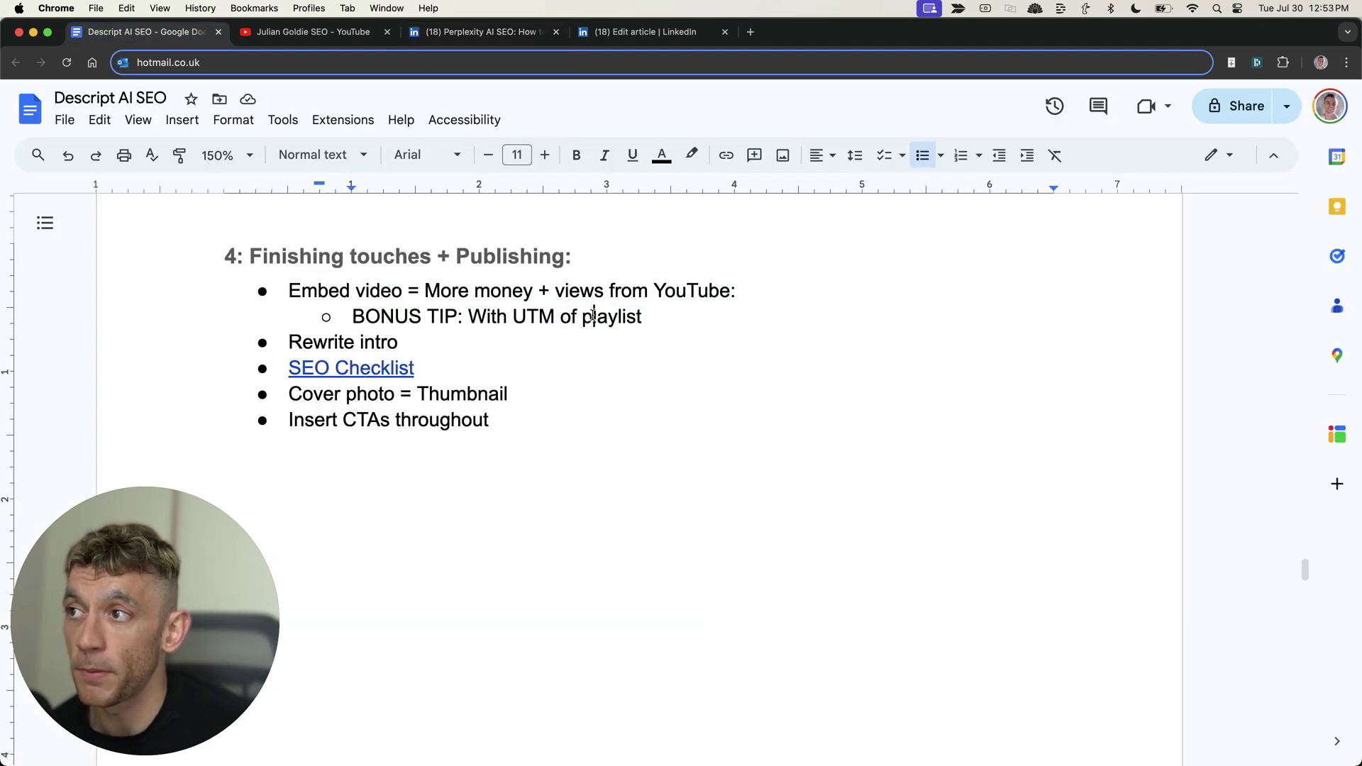
{"action": "left_click", "coordinate": [319, 32]}
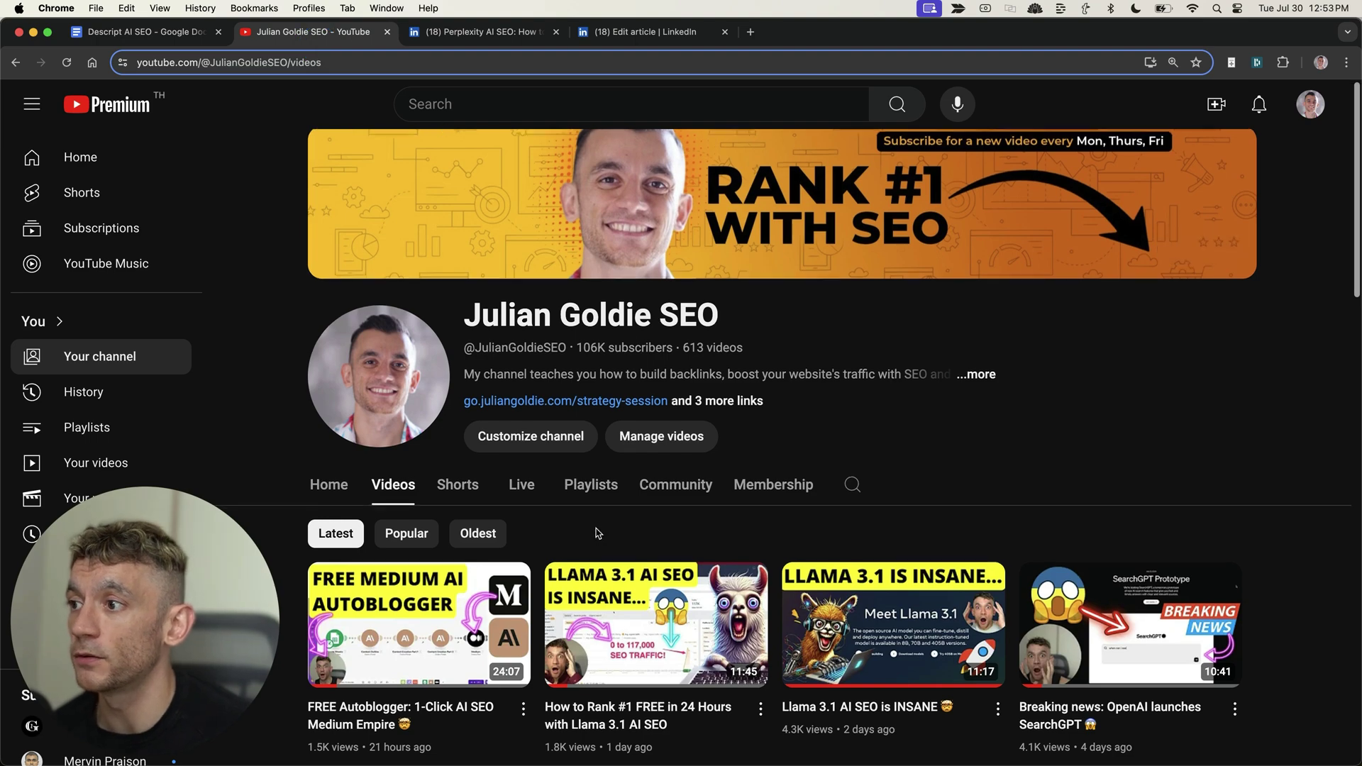
{"action": "scroll", "coordinate": [596, 533], "scroll_direction": "down", "scroll_amount": 3}
{"action": "right_click", "coordinate": [274, 32]}
{"action": "left_click", "coordinate": [325, 157]}
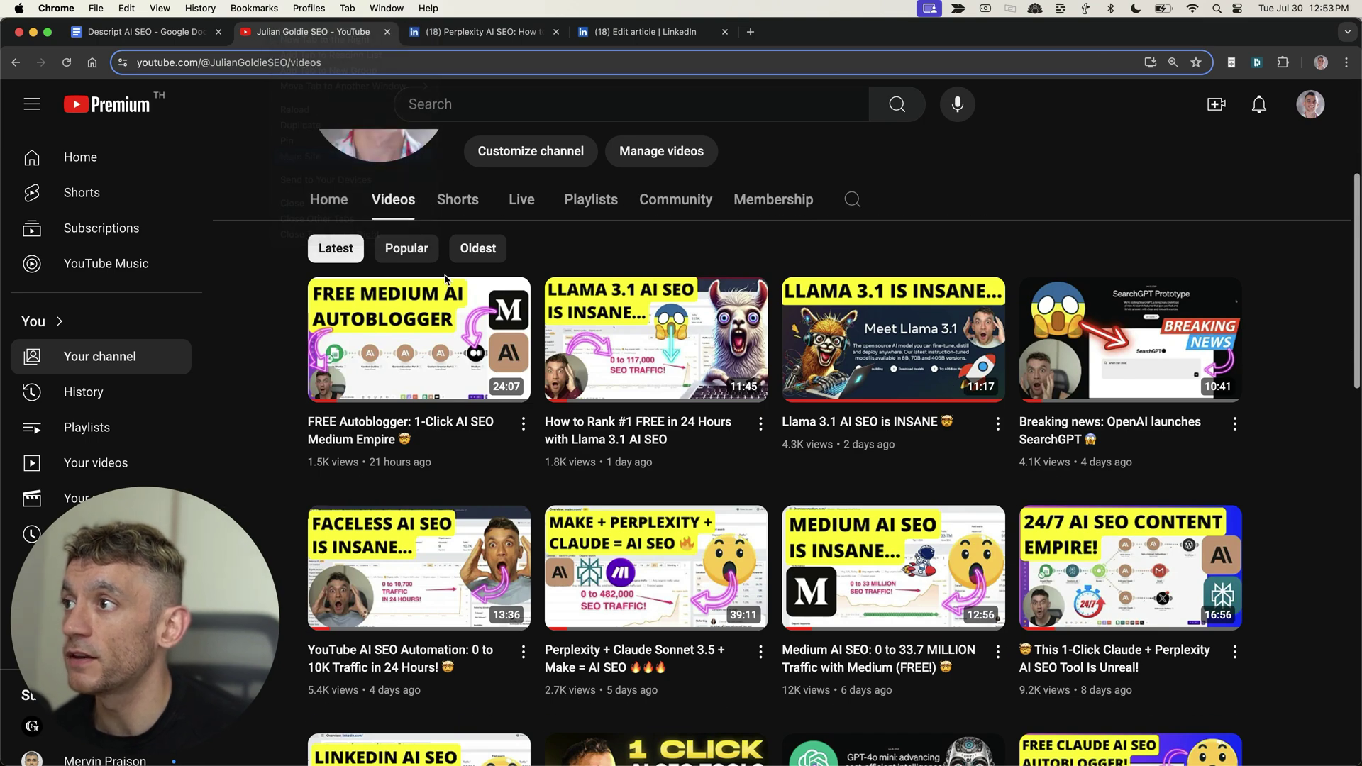
{"action": "left_click", "coordinate": [479, 341]}
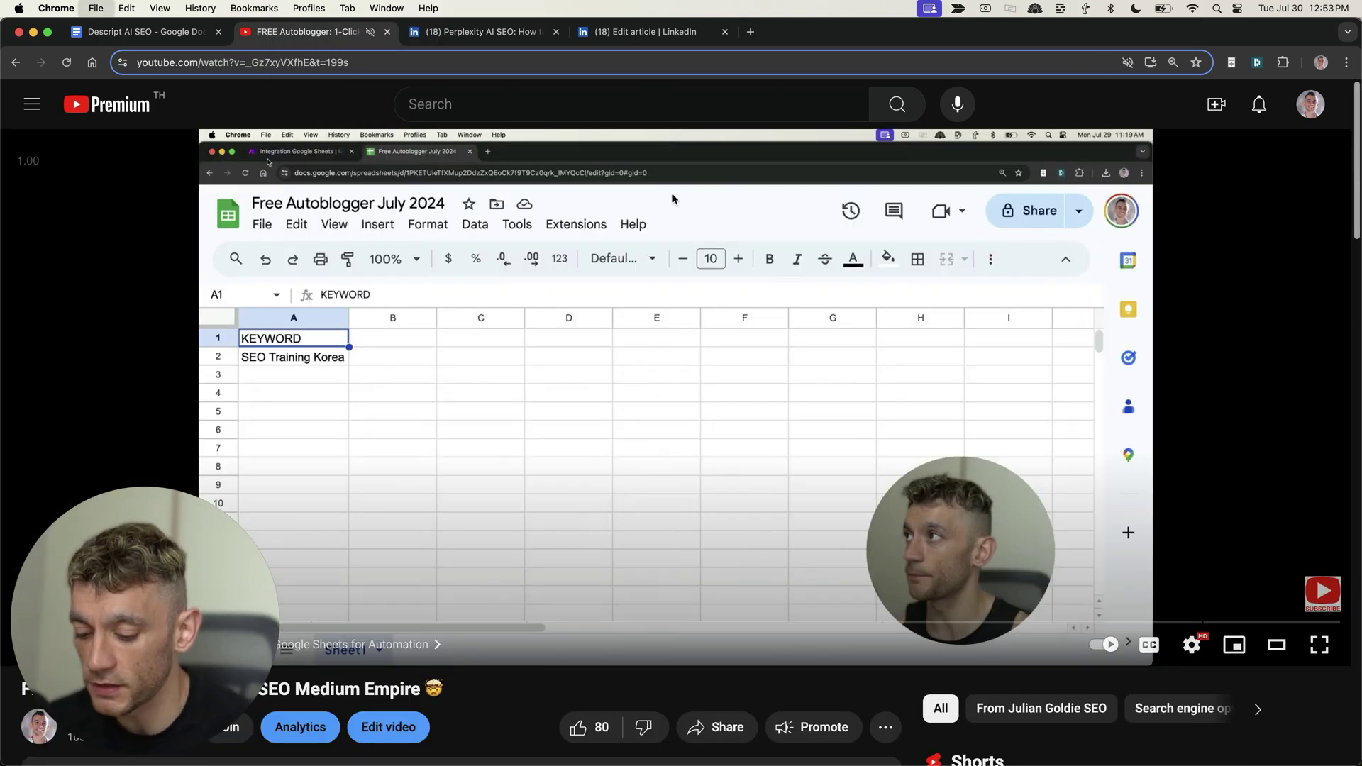
- Create a blank Google Doc with docs.new, then bring up the video player's options
{"action": "key", "text": "super+t"}
{"action": "type", "text": "docs.new"}
{"action": "key", "text": "Return"}
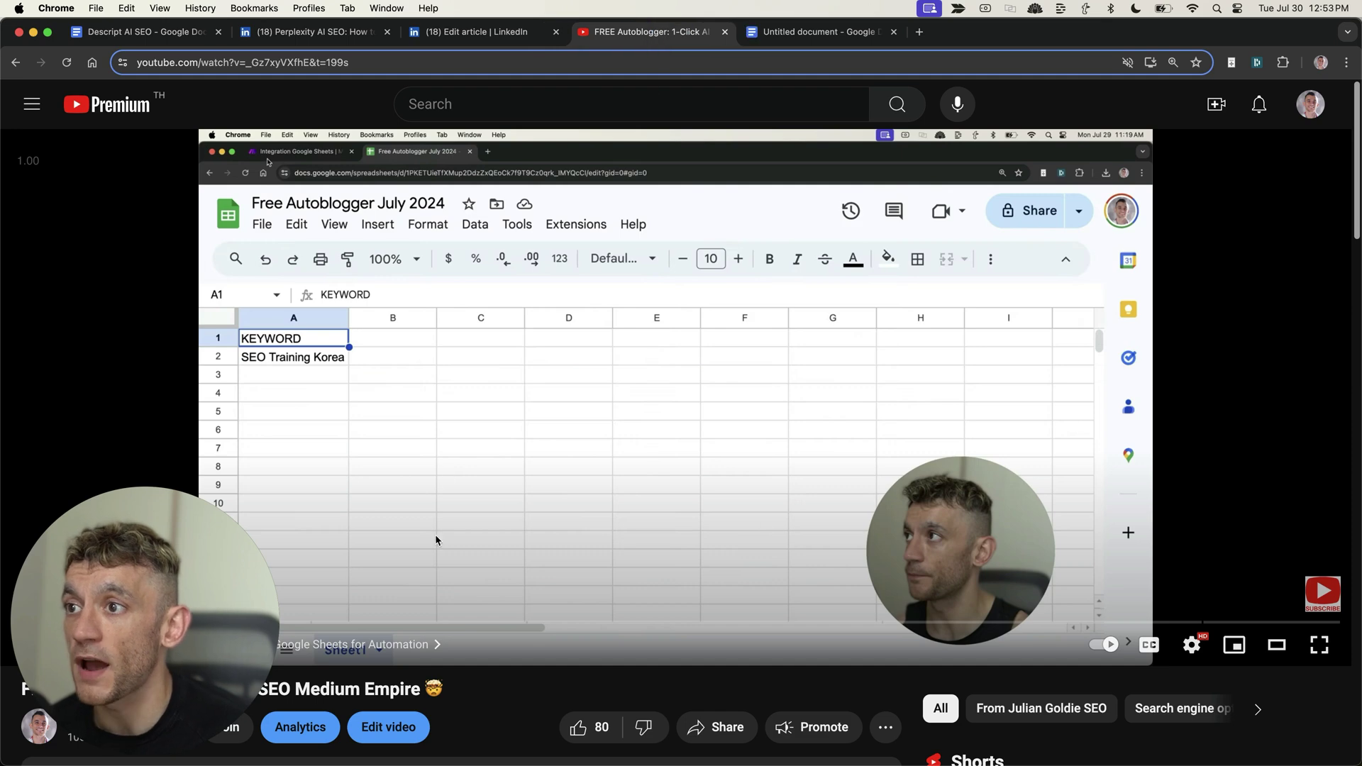
{"action": "right_click", "coordinate": [899, 307]}
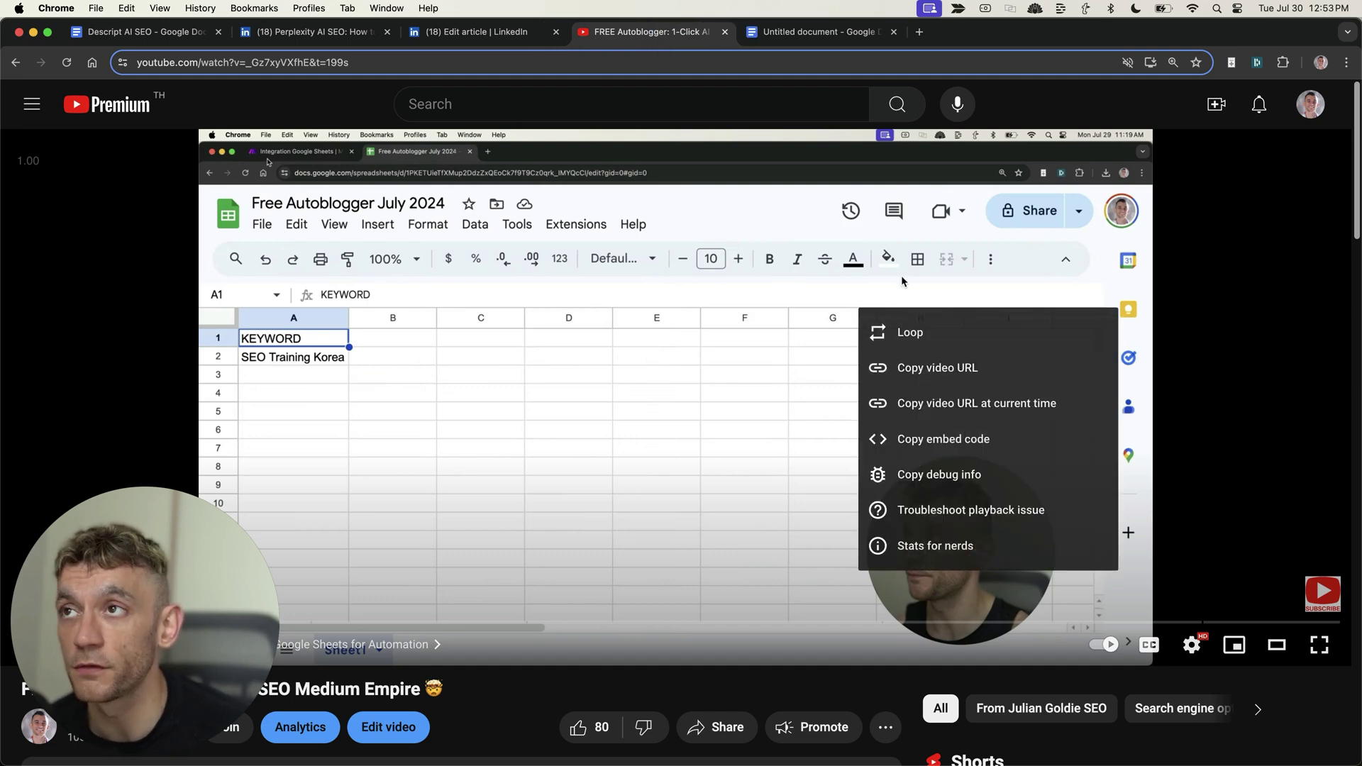
- Paste the FREE Autoblogger link into the new doc with &list=UULFGpsgNbzdF7BECCVbB1COHw appended
{"action": "left_click", "coordinate": [784, 34]}
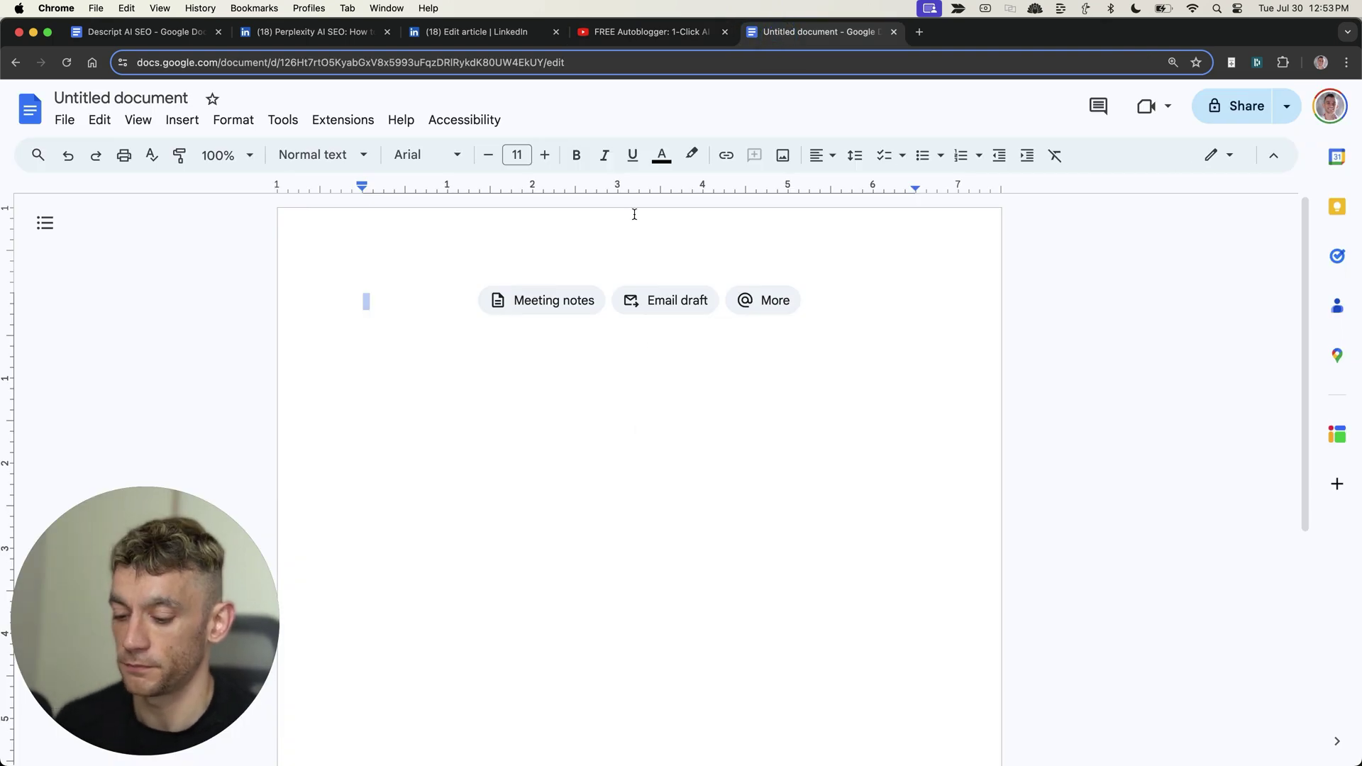
{"action": "type", "text": "https://youtu.be/_Gz7xyVXfhEy"}
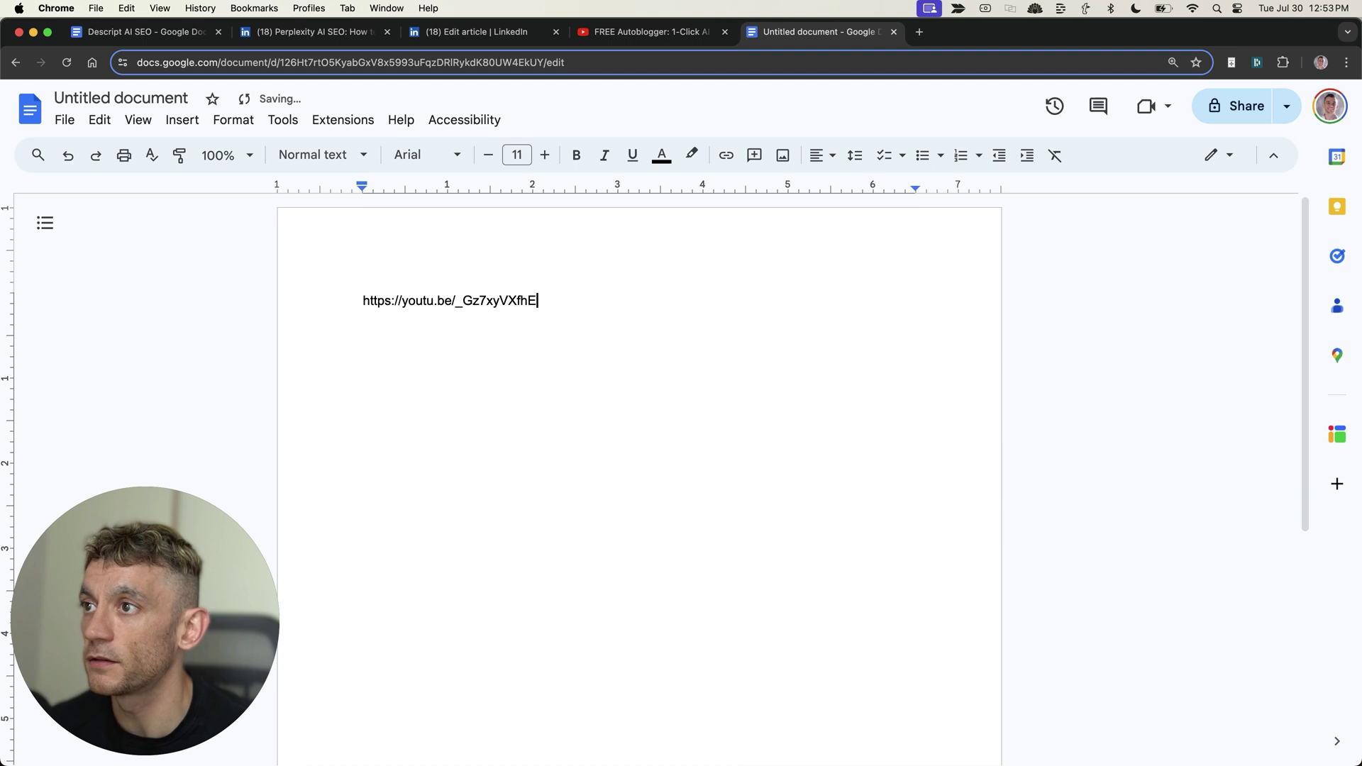
{"action": "key", "text": "Return"}
{"action": "key", "text": "super+z"}
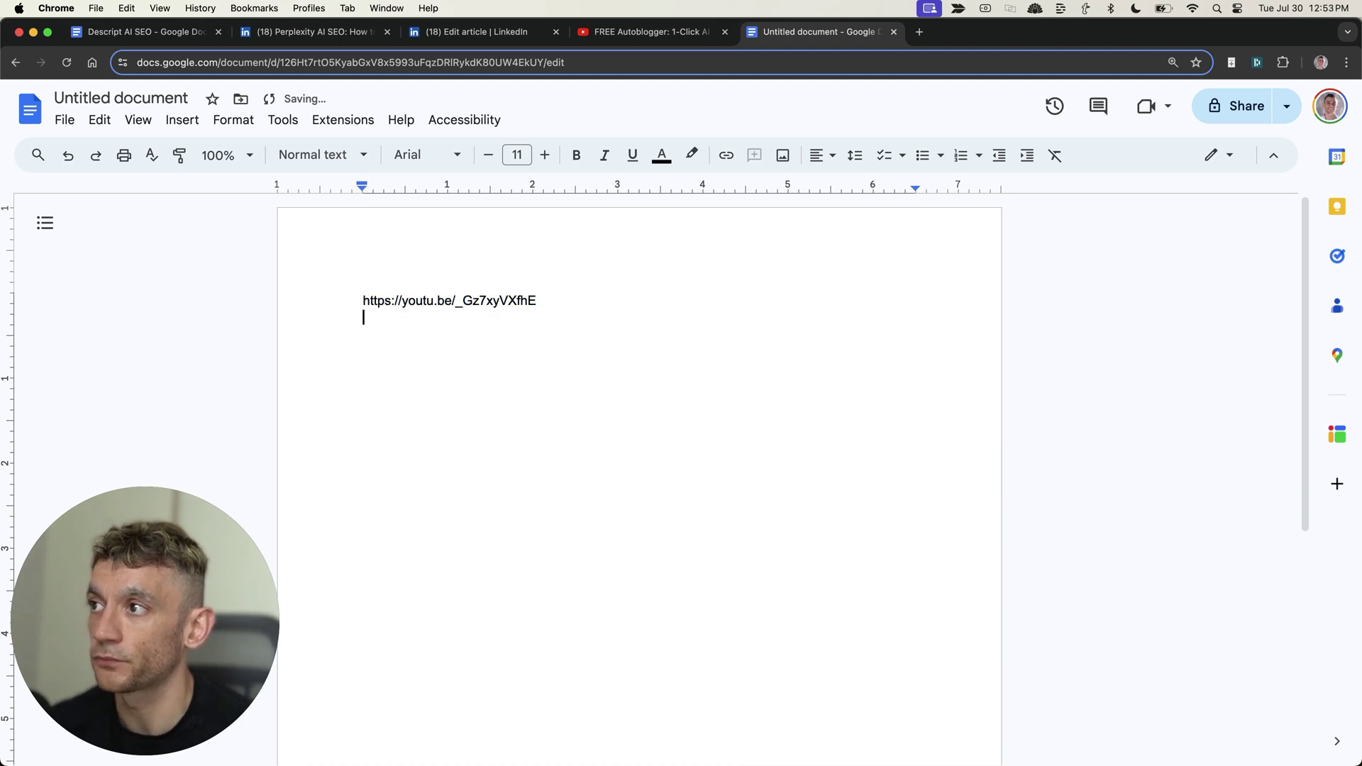
{"action": "key", "text": "super+z"}
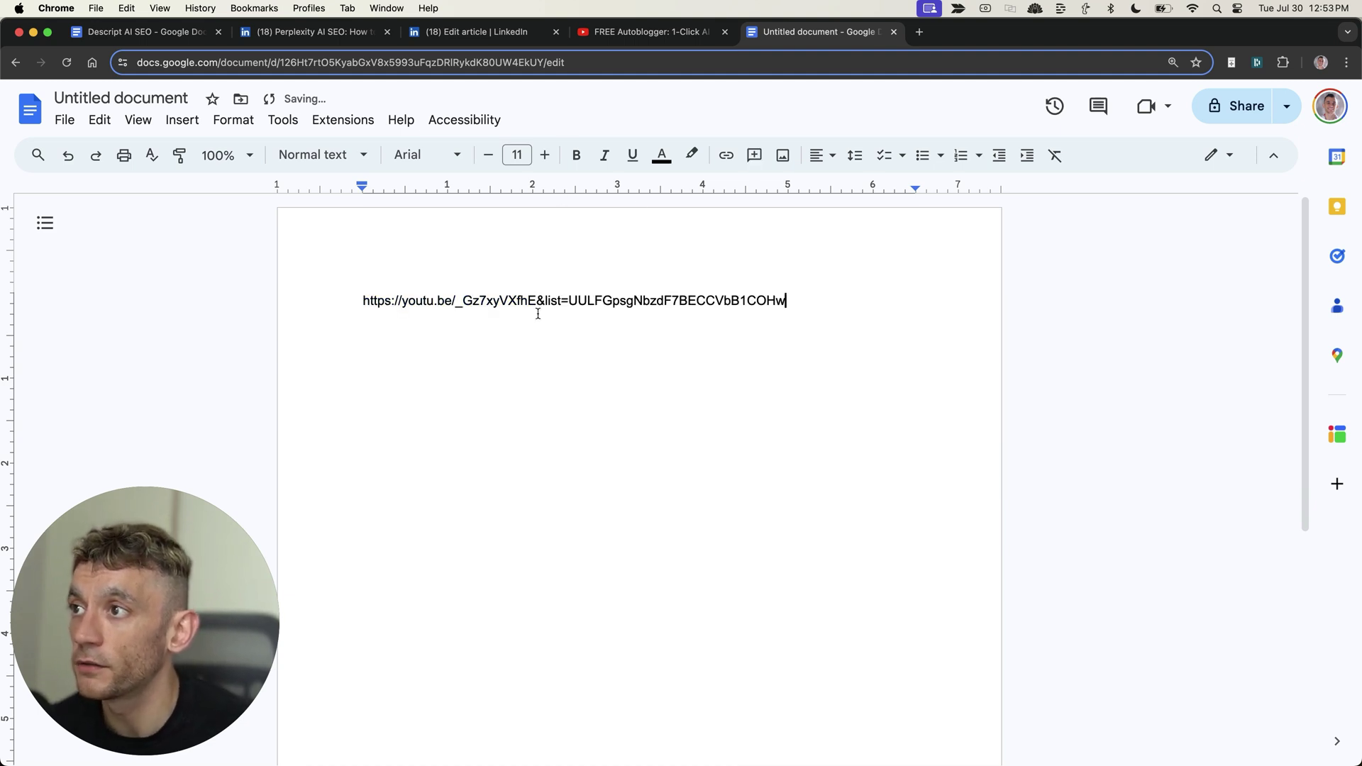
- Copy the combined playlist link and load it in a new browser tab
{"action": "left_click", "coordinate": [538, 313], "text": "shift"}
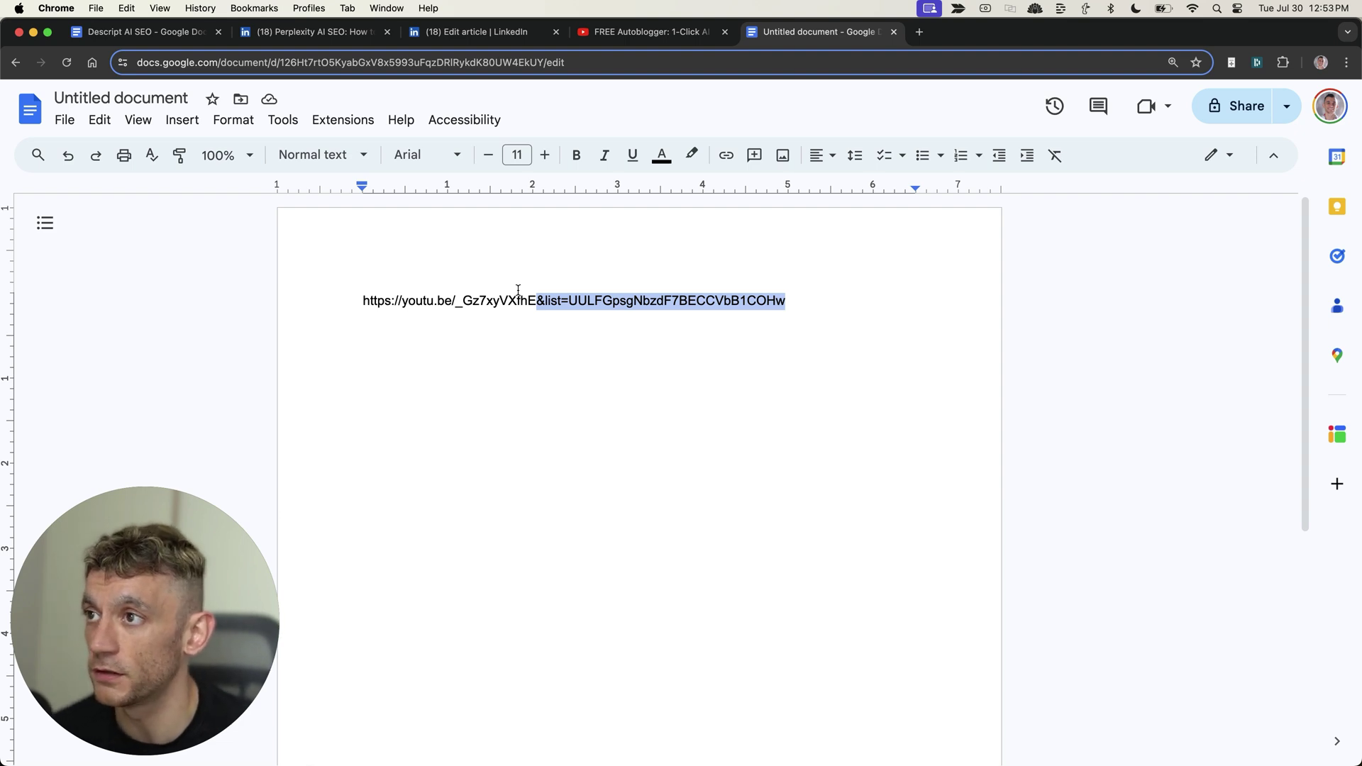
{"action": "key", "text": "super+a"}
{"action": "left_click_drag", "start_coordinate": [334, 338], "coordinate": [813, 273]}
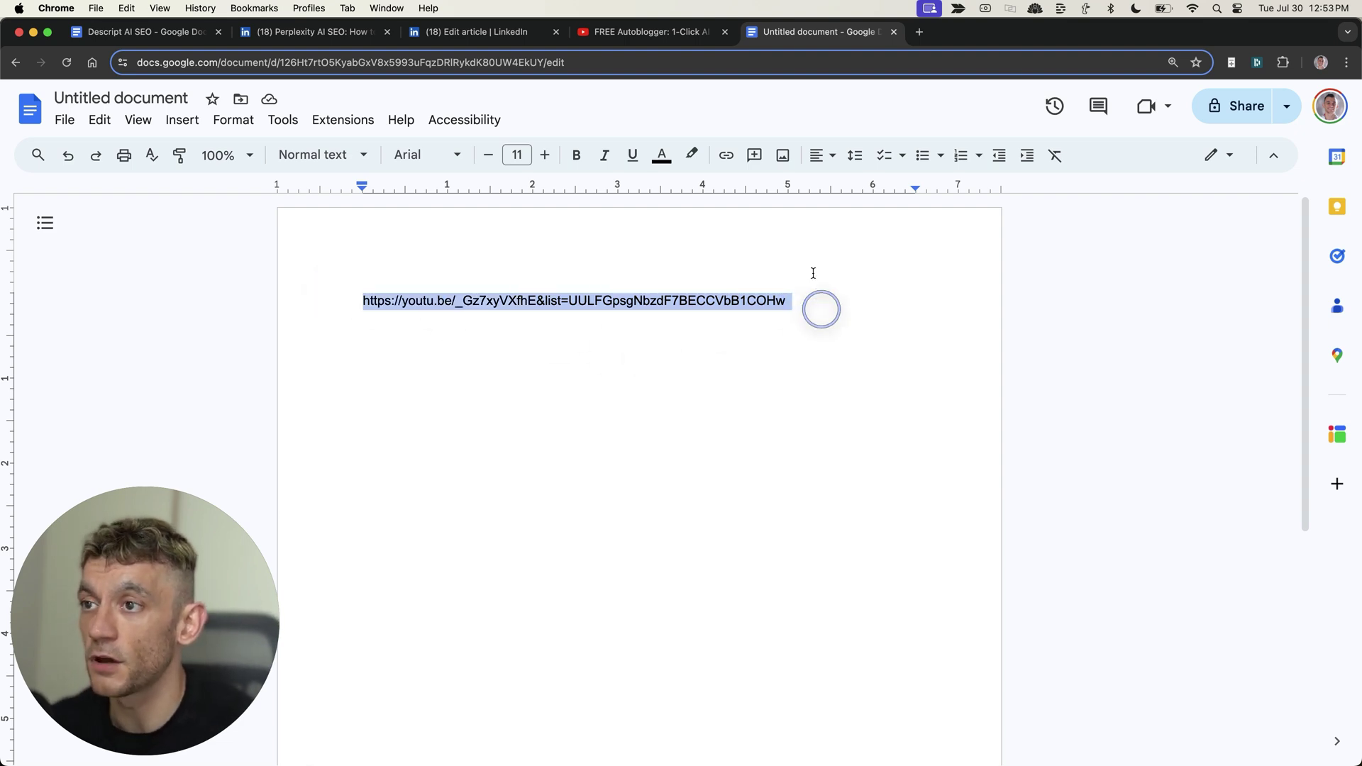
{"action": "key", "text": "super+c"}
{"action": "key", "text": "super+t"}
{"action": "key", "text": "super+v"}
{"action": "key", "text": "Return"}
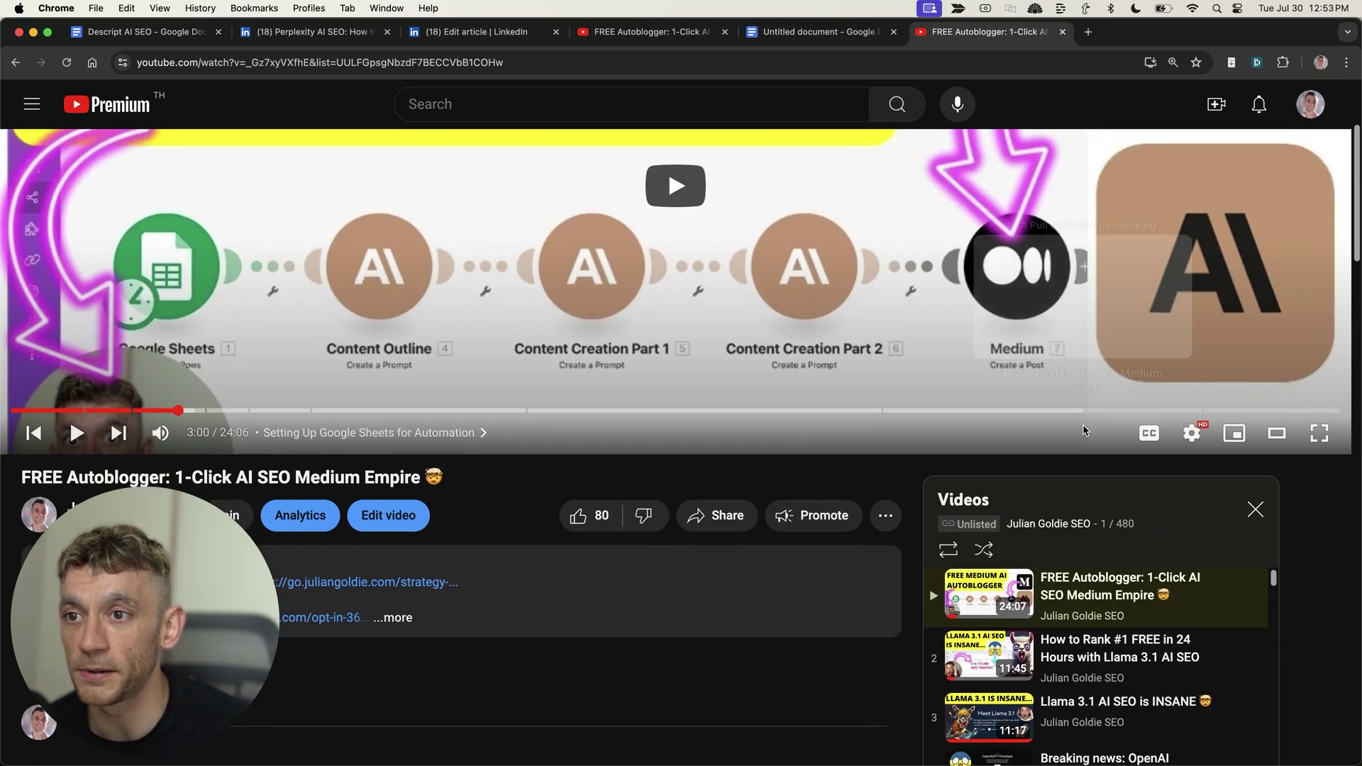
{"action": "scroll", "coordinate": [1062, 646], "scroll_direction": "down", "scroll_amount": 2}
{"action": "scroll", "coordinate": [1108, 603], "scroll_direction": "down", "scroll_amount": 3}
{"action": "scroll", "coordinate": [1108, 604], "scroll_direction": "down", "scroll_amount": 3}
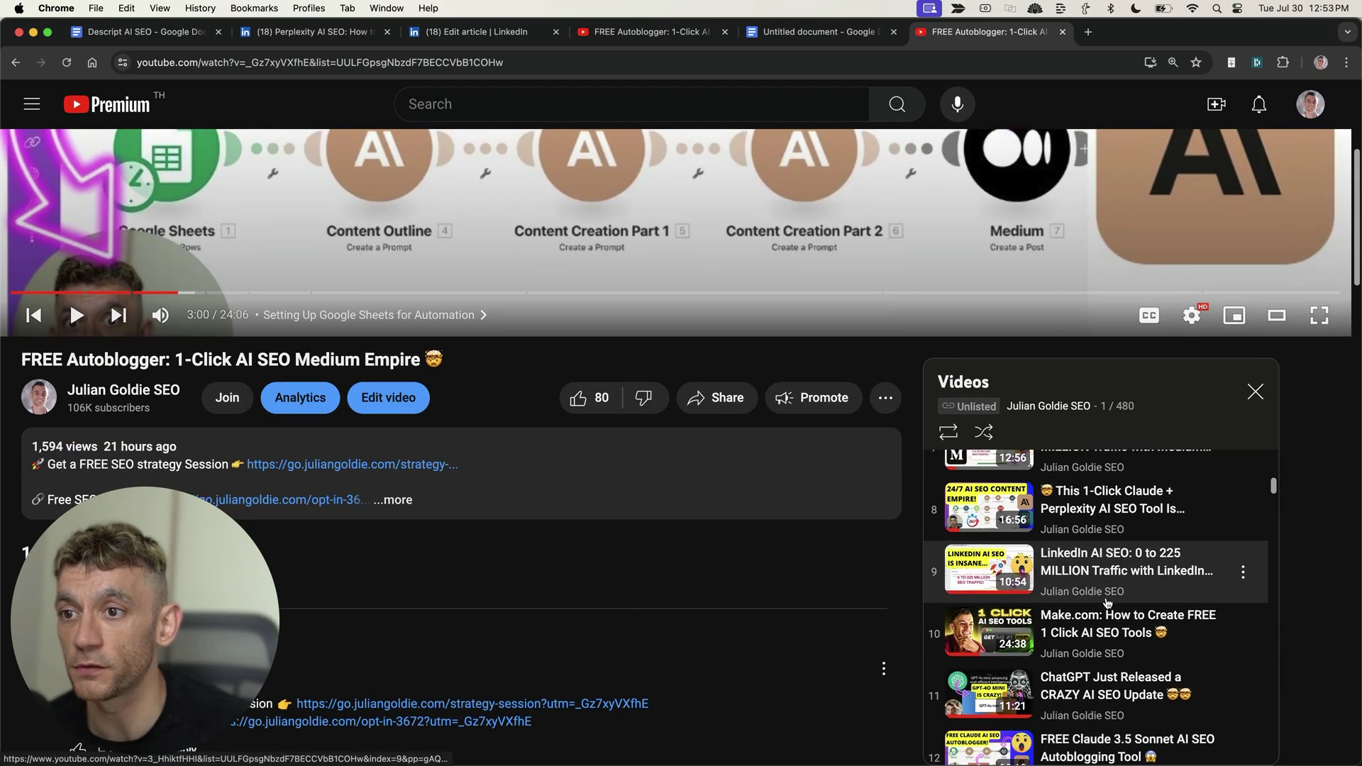
{"action": "scroll", "coordinate": [1108, 597], "scroll_direction": "up", "scroll_amount": 4}
{"action": "scroll", "coordinate": [1109, 587], "scroll_direction": "up", "scroll_amount": 3}
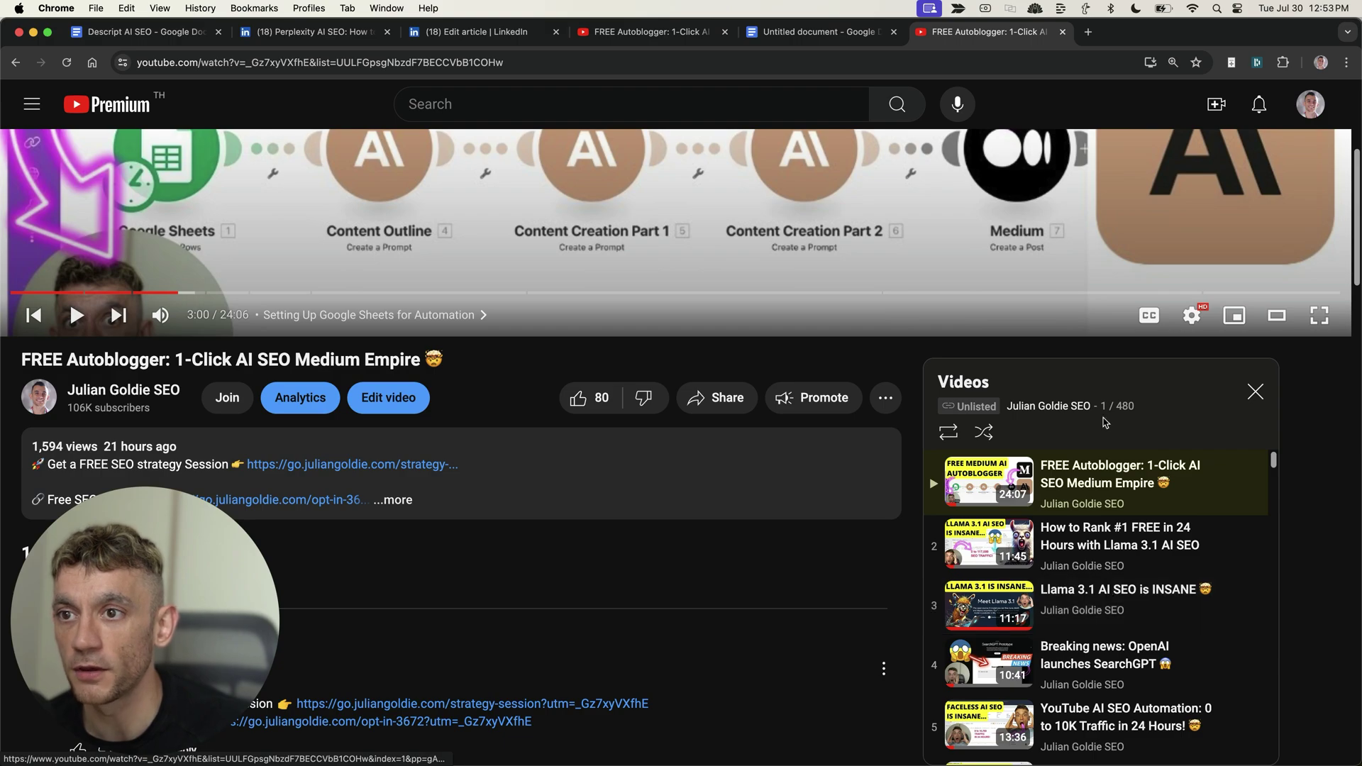
{"action": "scroll", "coordinate": [291, 95], "scroll_direction": "up", "scroll_amount": 5}
{"action": "scroll", "coordinate": [502, 675], "scroll_direction": "down", "scroll_amount": 2}
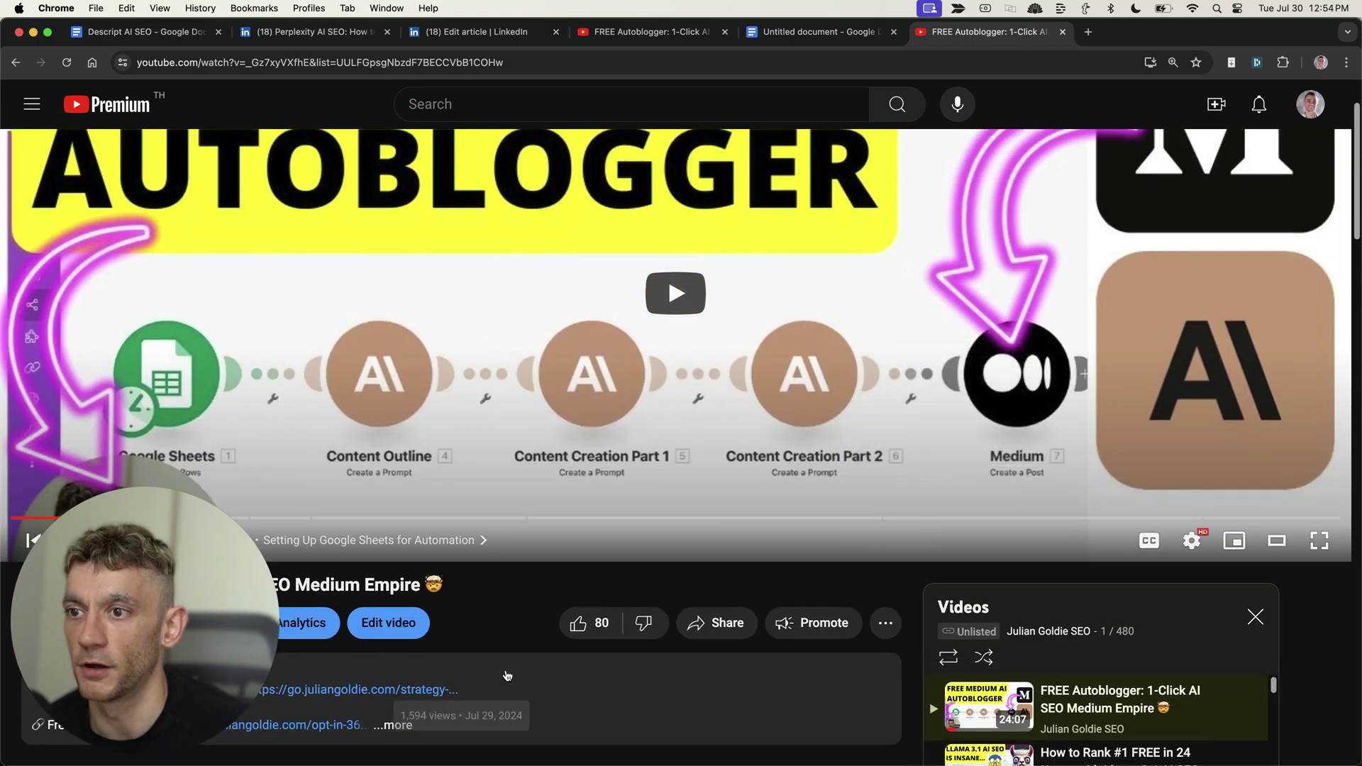
{"action": "scroll", "coordinate": [643, 642], "scroll_direction": "up", "scroll_amount": 2}
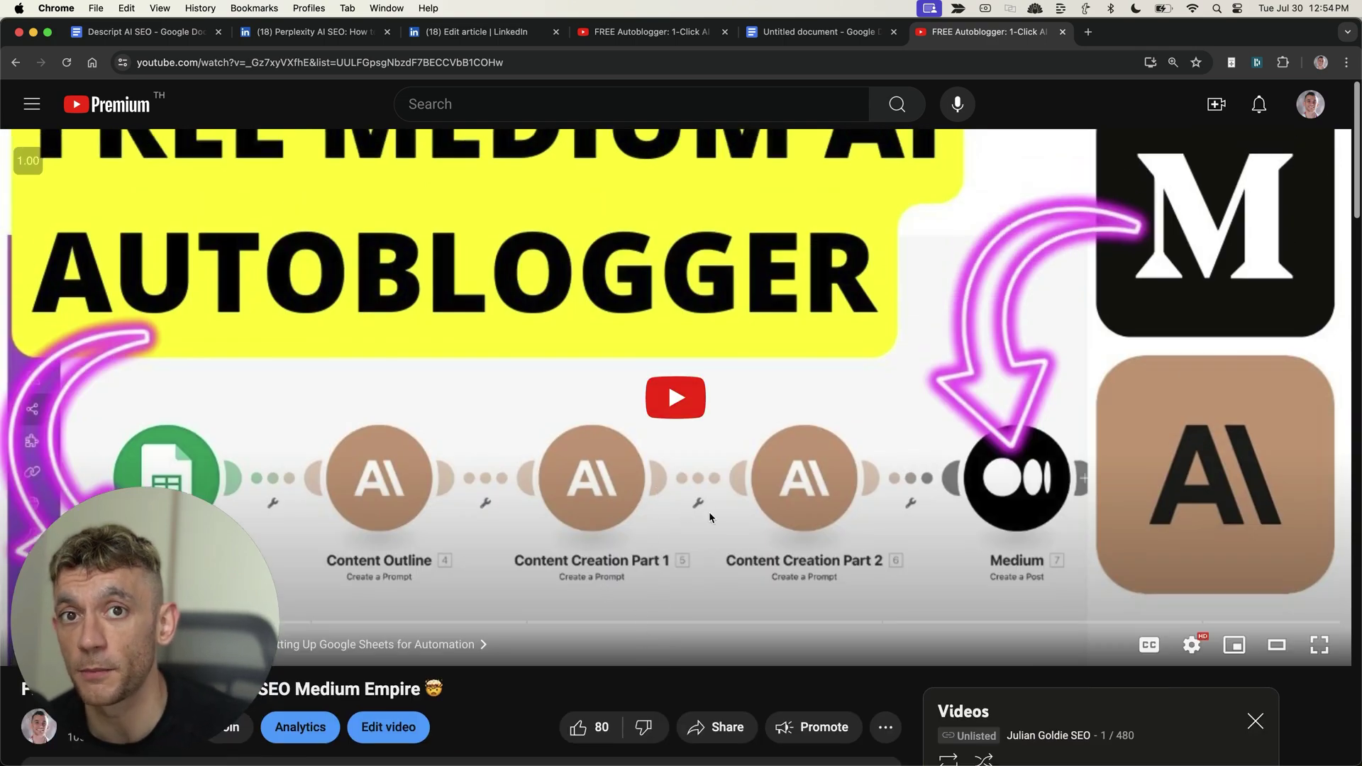
{"action": "scroll", "coordinate": [678, 523], "scroll_direction": "down", "scroll_amount": 3}
- Close the YouTube FREE Autoblogger tab to get back to the Descript AI SEO doc
{"action": "key", "text": "super+w"}
{"action": "left_click_drag", "start_coordinate": [282, 368], "coordinate": [500, 365]}
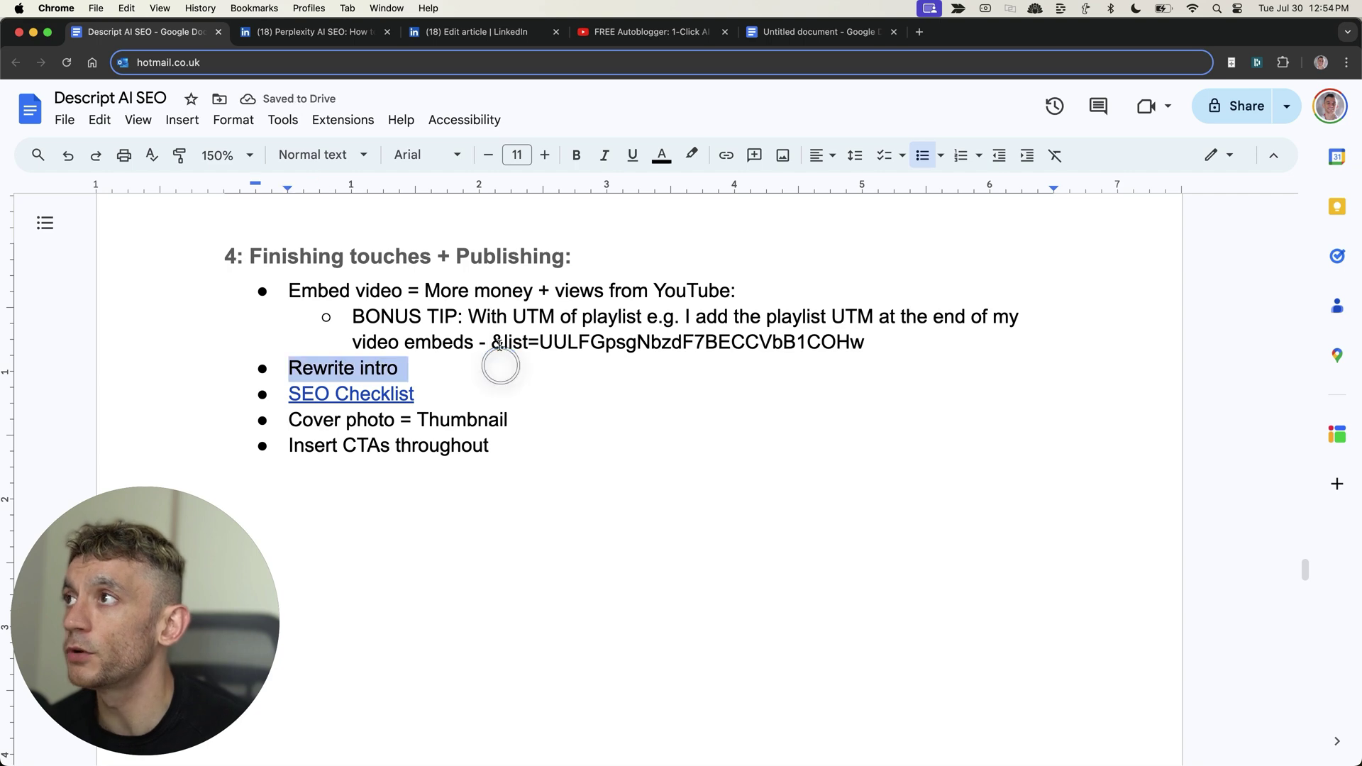
{"action": "mouse_move", "coordinate": [638, 728]}
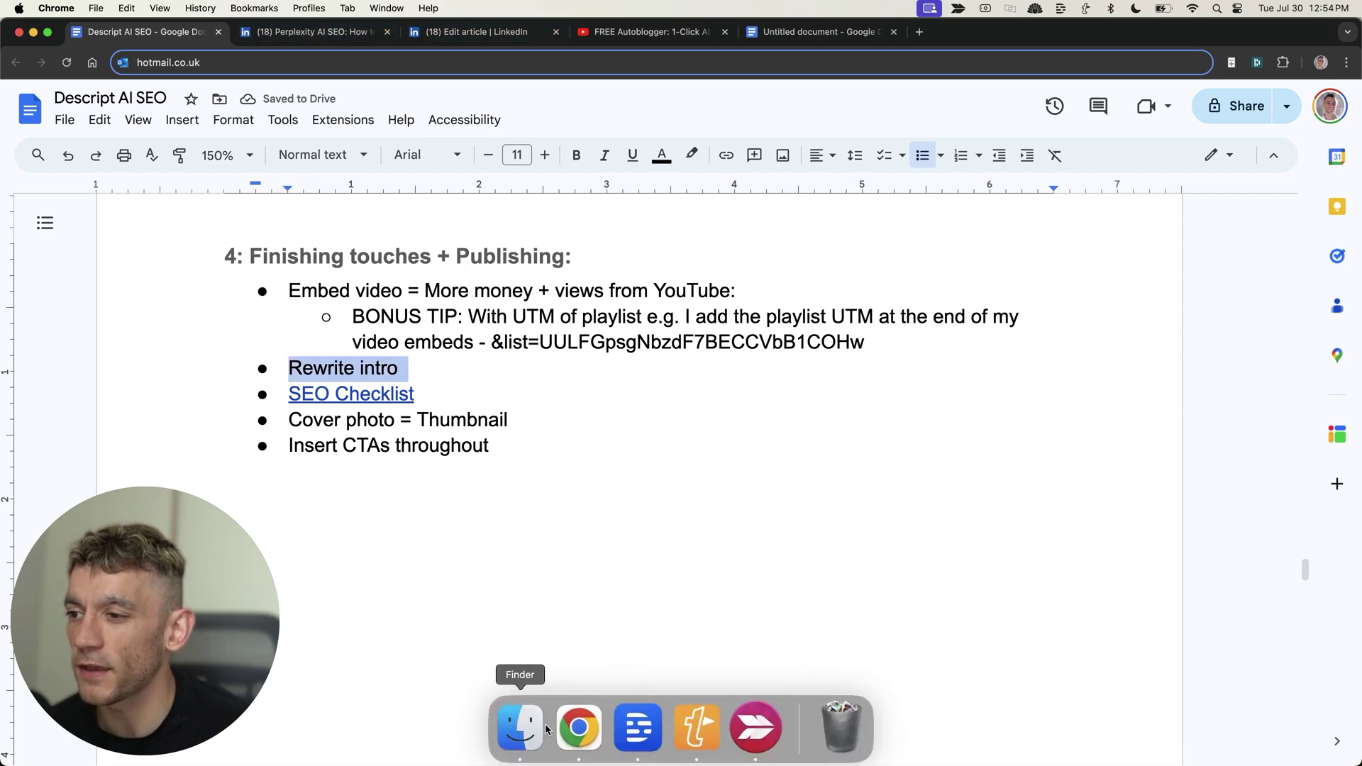
- Copy the opening paragraph of Descript's Underlord blog draft and start a fresh Claude chat
{"action": "left_click", "coordinate": [626, 750]}
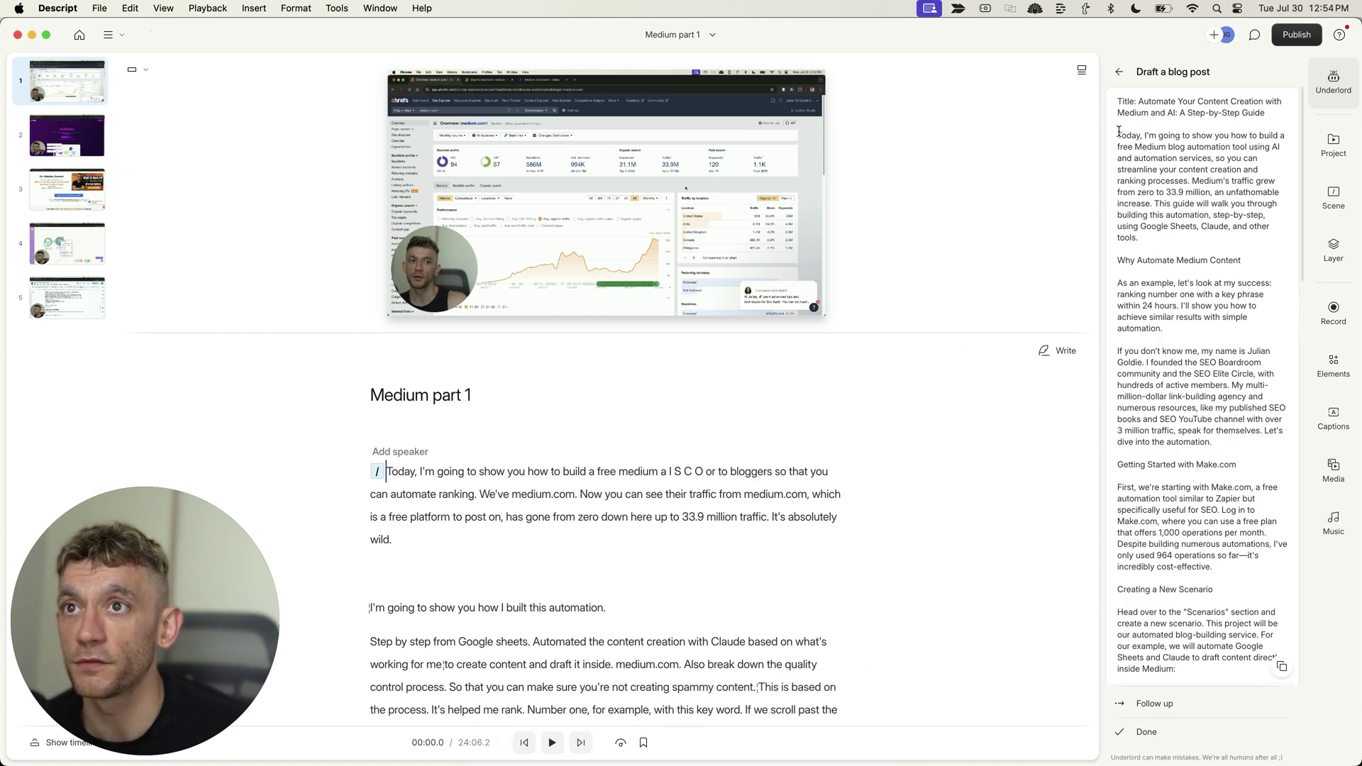
{"action": "triple_click", "coordinate": [1172, 159]}
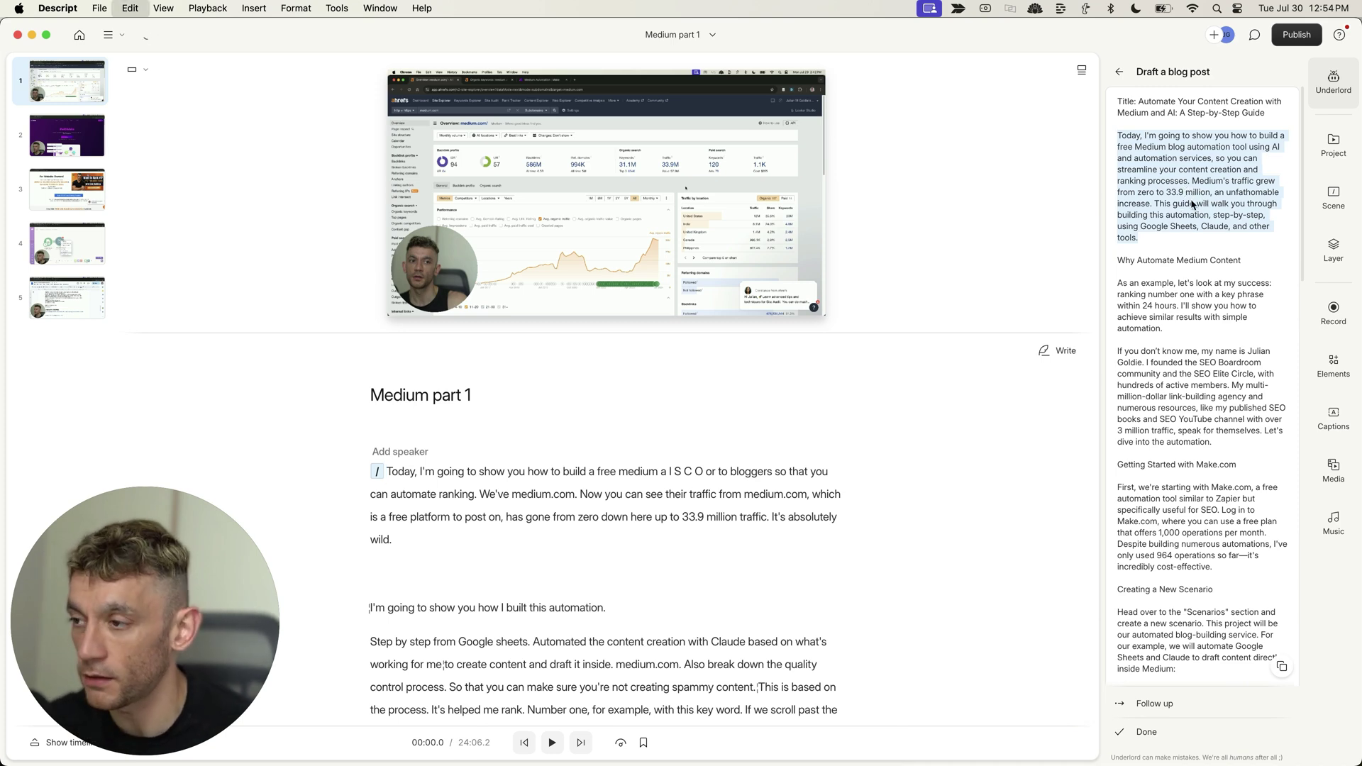
{"action": "left_click", "coordinate": [564, 745]}
{"action": "key", "text": "Return"}
- Ask Claude to rewrite the pasted blog intro paragraph in Alex Hormozi's style
{"action": "left_click_drag", "start_coordinate": [1001, 33], "coordinate": [412, 42]}
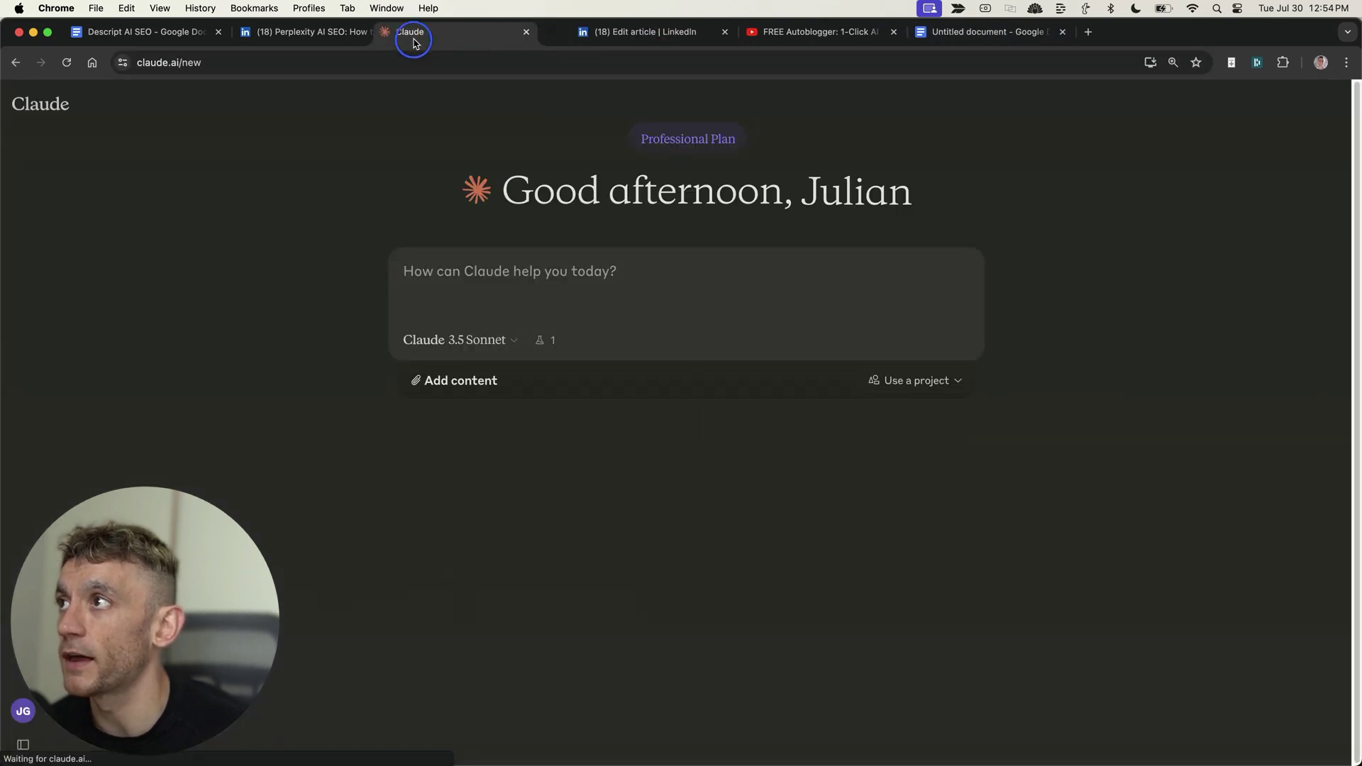
{"action": "type", "text": "Rewrite this content:"}
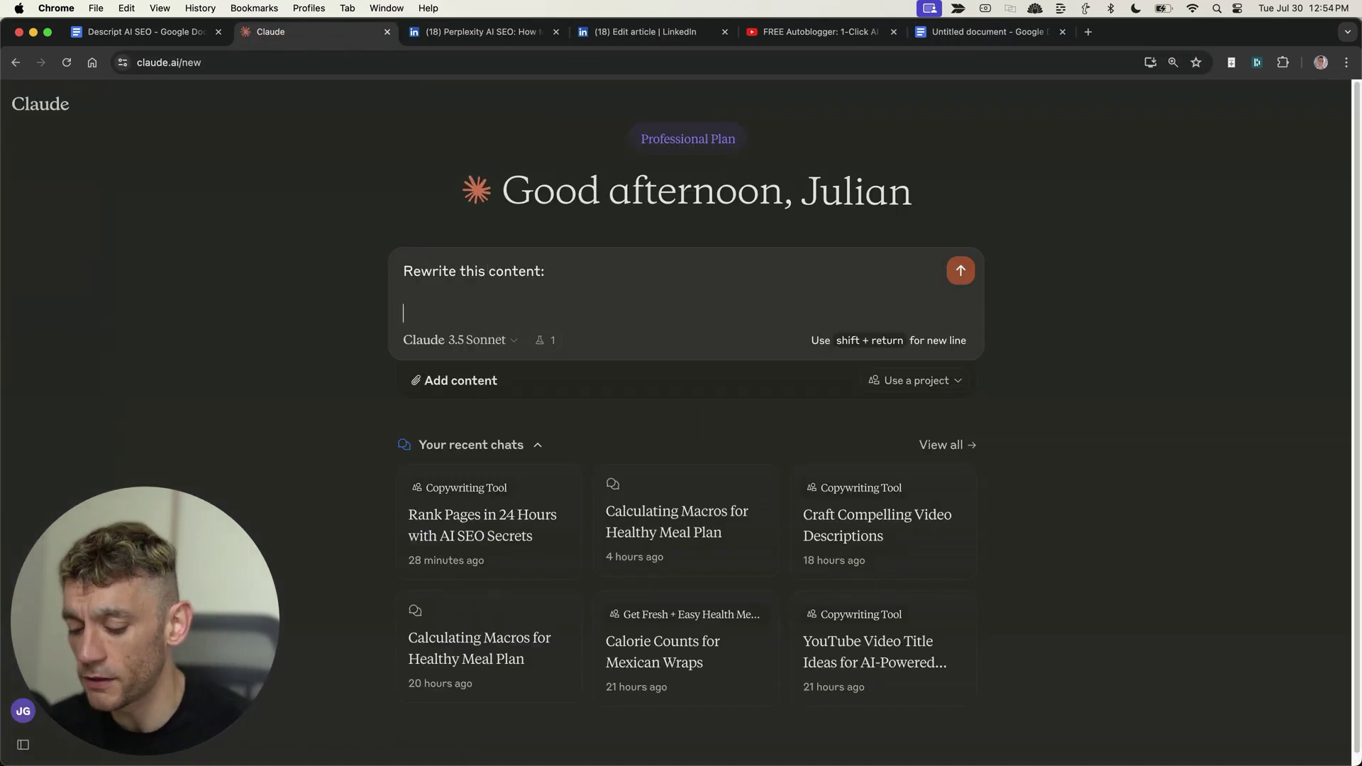
{"action": "key", "text": "super+v"}
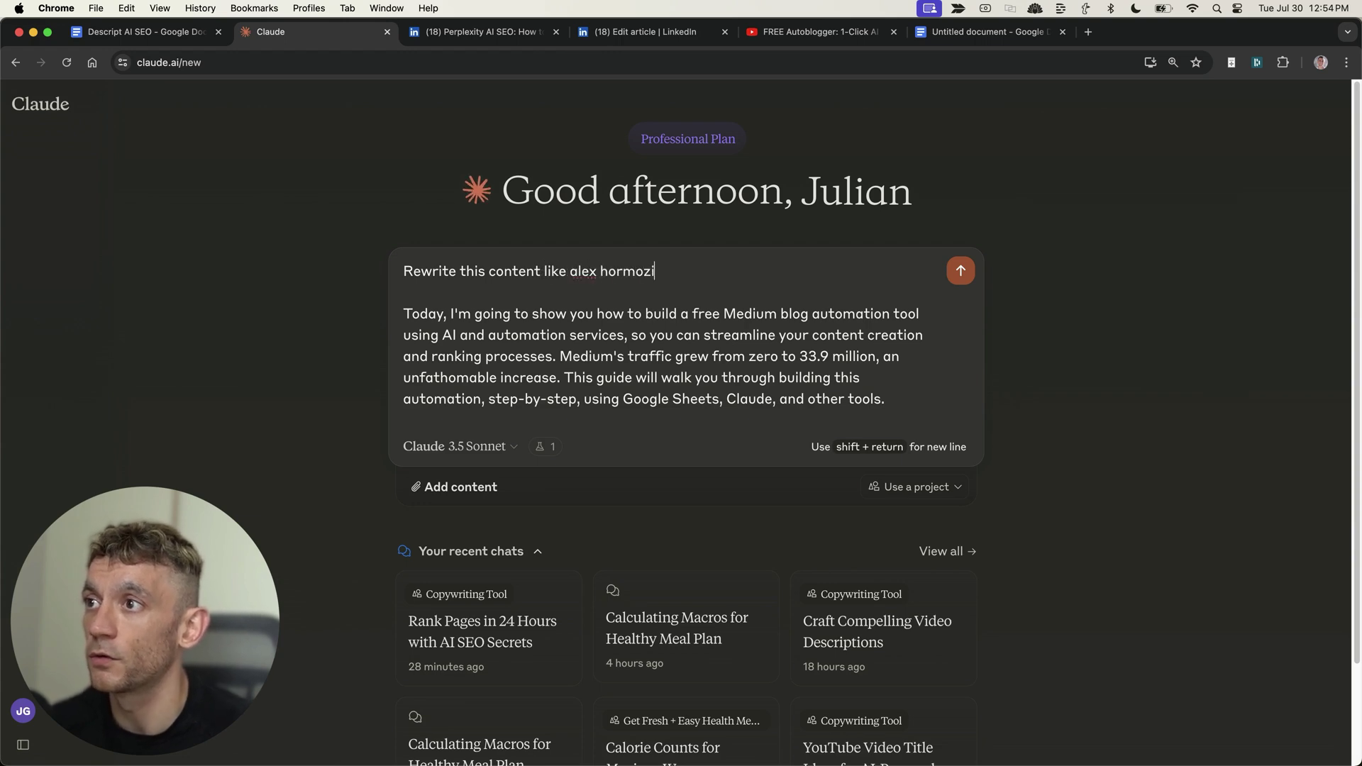
{"action": "key", "text": "Return"}
- Resend the rewrite prompt as a follow-up with 'keep it 3 sentences max.' added
{"action": "mouse_move", "coordinate": [415, 158]}
{"action": "left_mouse_down"}
{"action": "mouse_move", "coordinate": [507, 170]}
{"action": "mouse_move", "coordinate": [564, 268]}
{"action": "left_mouse_up"}
{"action": "key", "text": "super+c"}
{"action": "left_click", "coordinate": [673, 264]}
{"action": "key", "text": "super+v"}
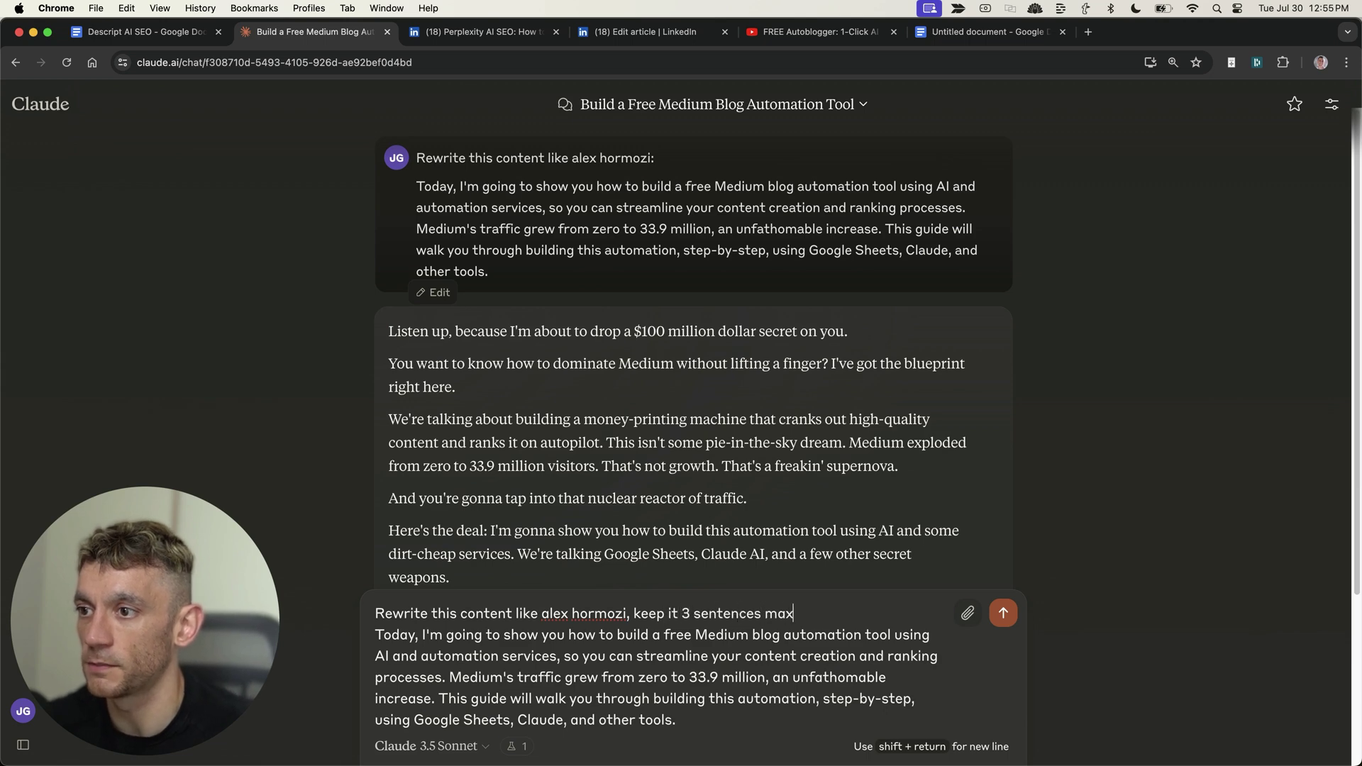
{"action": "type", "text": "."}
{"action": "key", "text": "Return"}
- Select Claude's three-sentence rewrite, then return to the Descript AI SEO doc
{"action": "triple_click", "coordinate": [762, 503]}
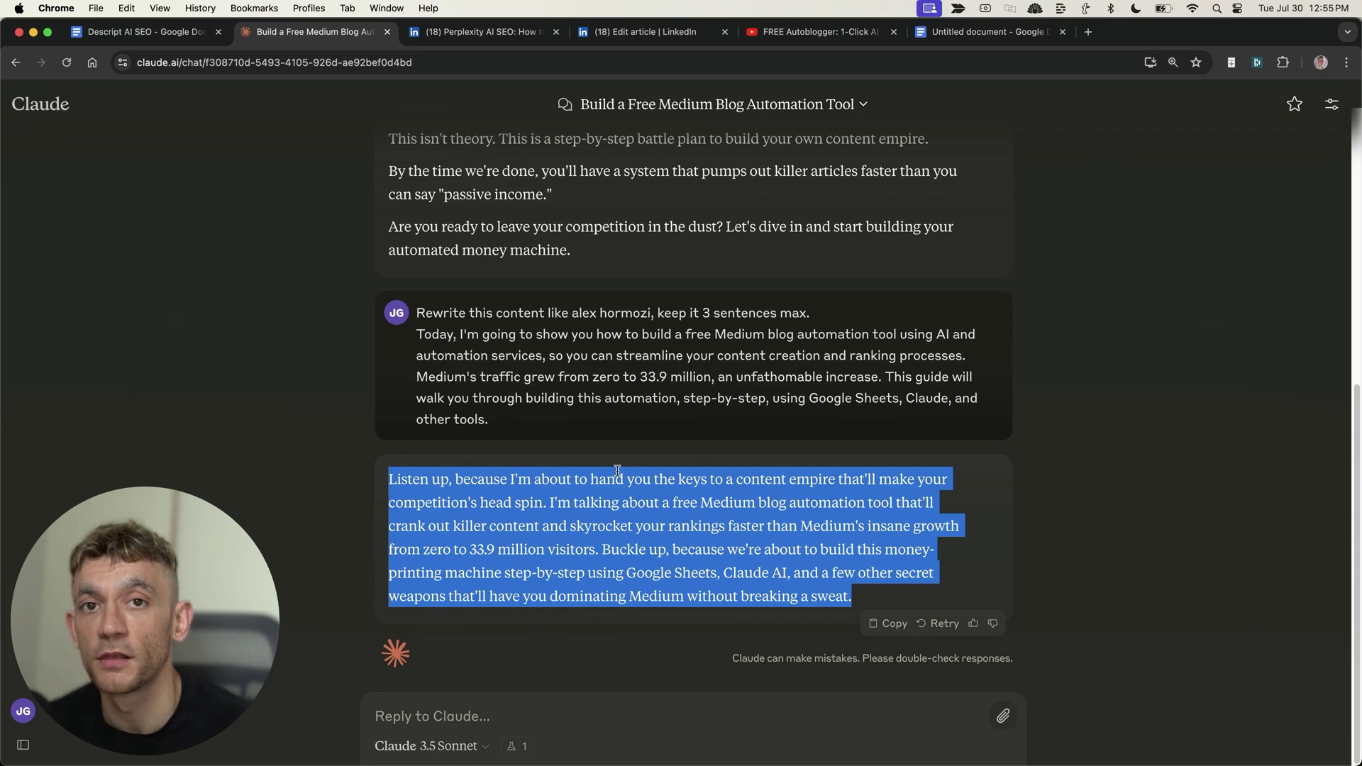
{"action": "left_click", "coordinate": [642, 582]}
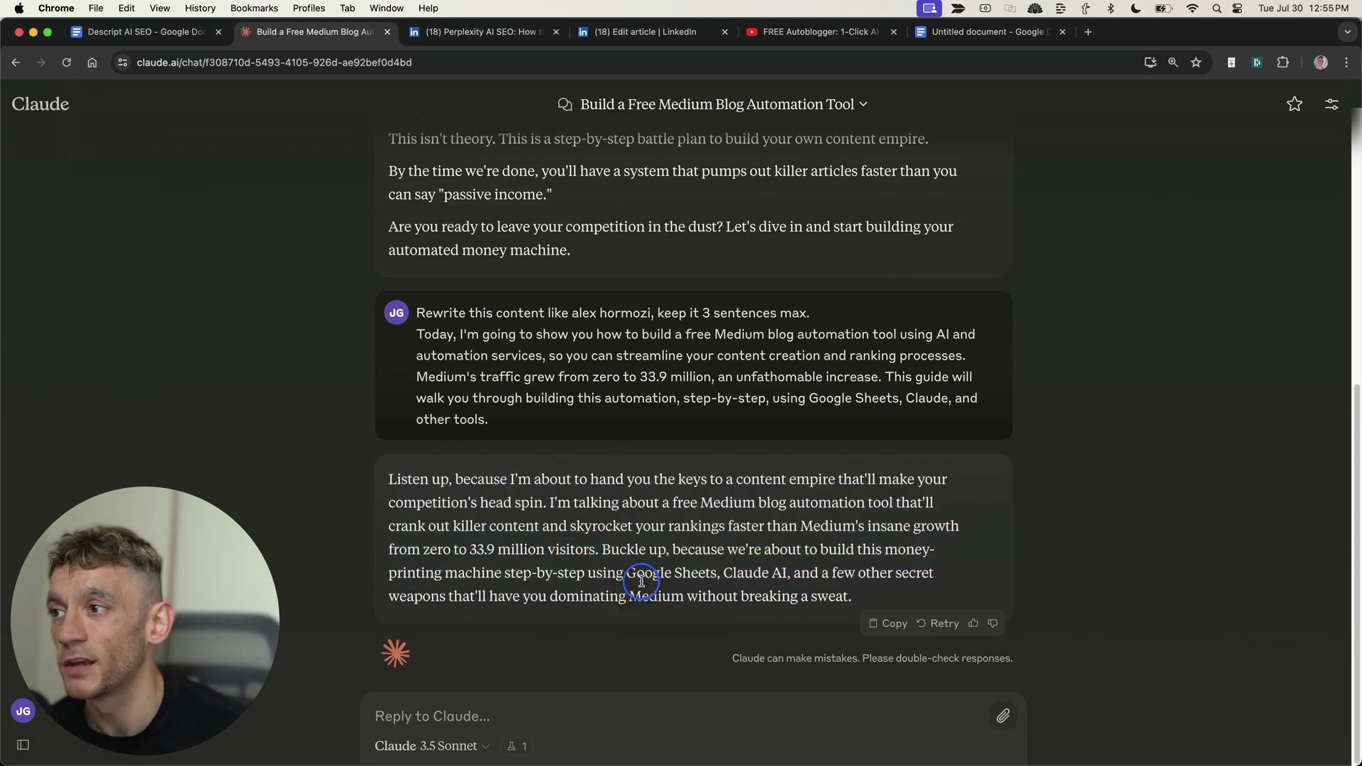
{"action": "left_click_drag", "start_coordinate": [495, 476], "coordinate": [916, 572]}
{"action": "left_click", "coordinate": [915, 572]}
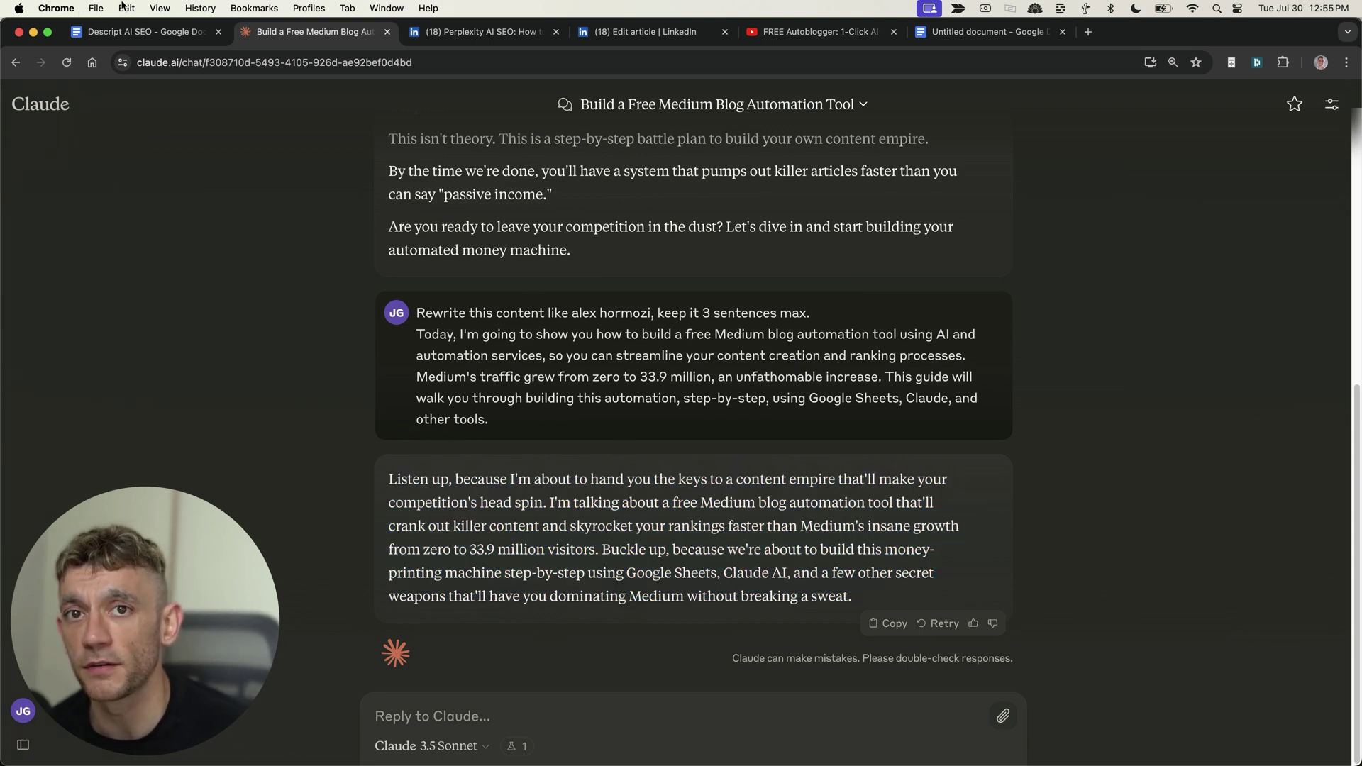
{"action": "left_click", "coordinate": [138, 31]}
{"action": "left_click", "coordinate": [350, 315]}
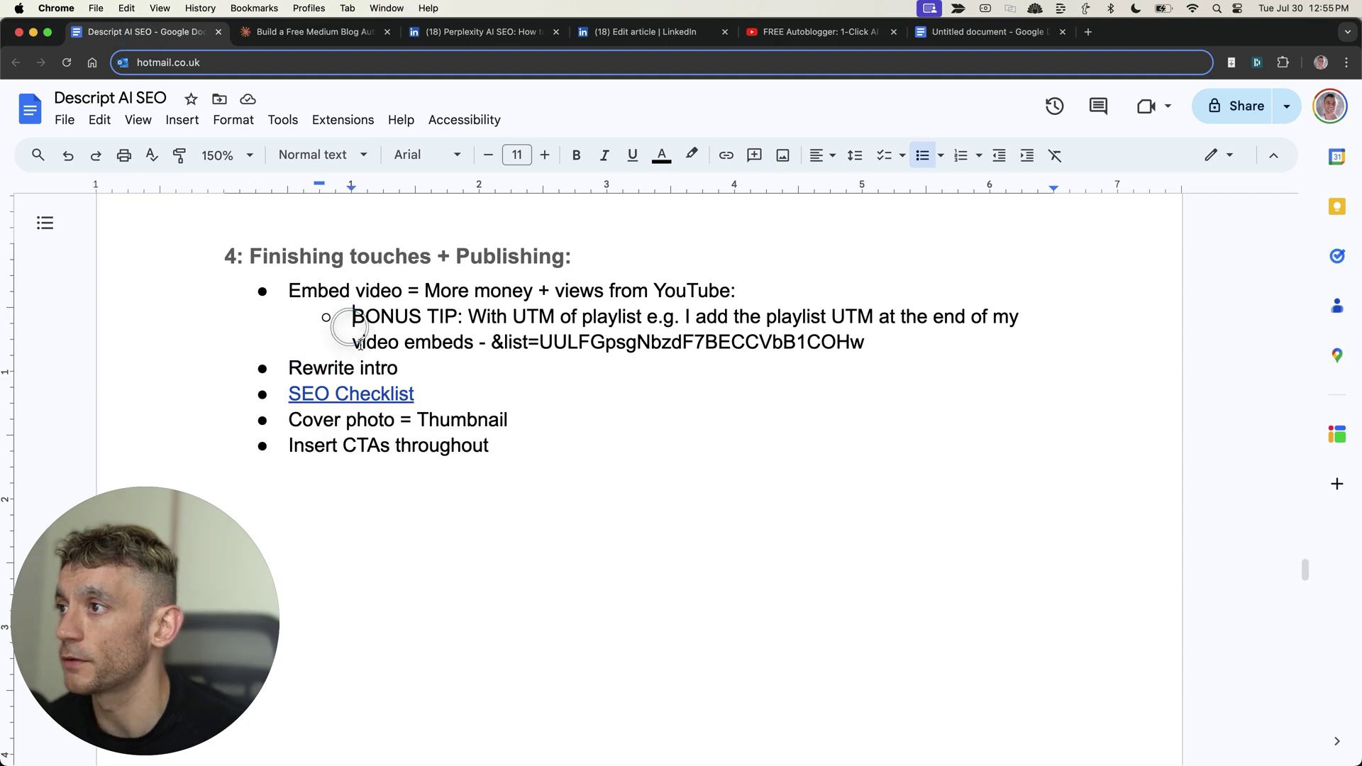
{"action": "left_click", "coordinate": [376, 379]}
{"action": "left_click", "coordinate": [370, 422]}
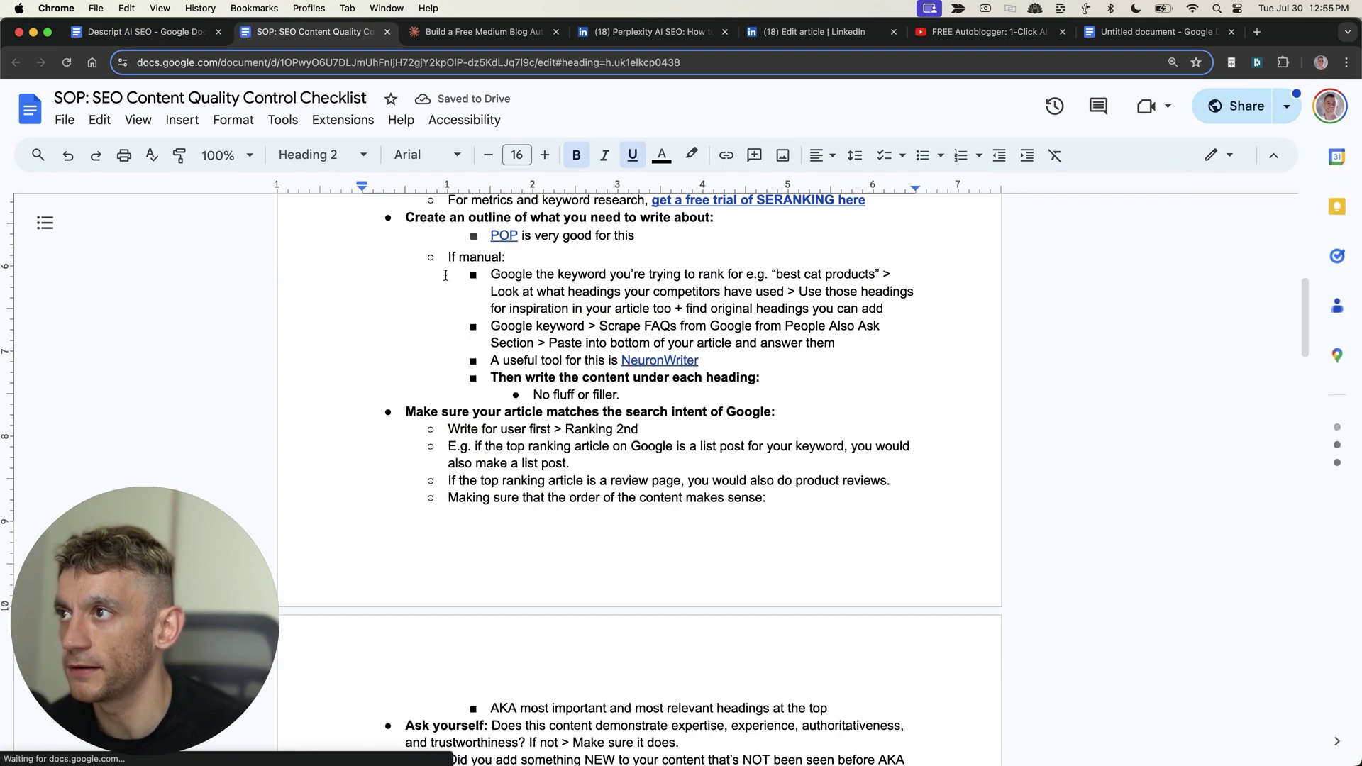
{"action": "scroll", "coordinate": [466, 249], "scroll_direction": "up", "scroll_amount": 2}
{"action": "scroll", "coordinate": [461, 275], "scroll_direction": "up", "scroll_amount": 2}
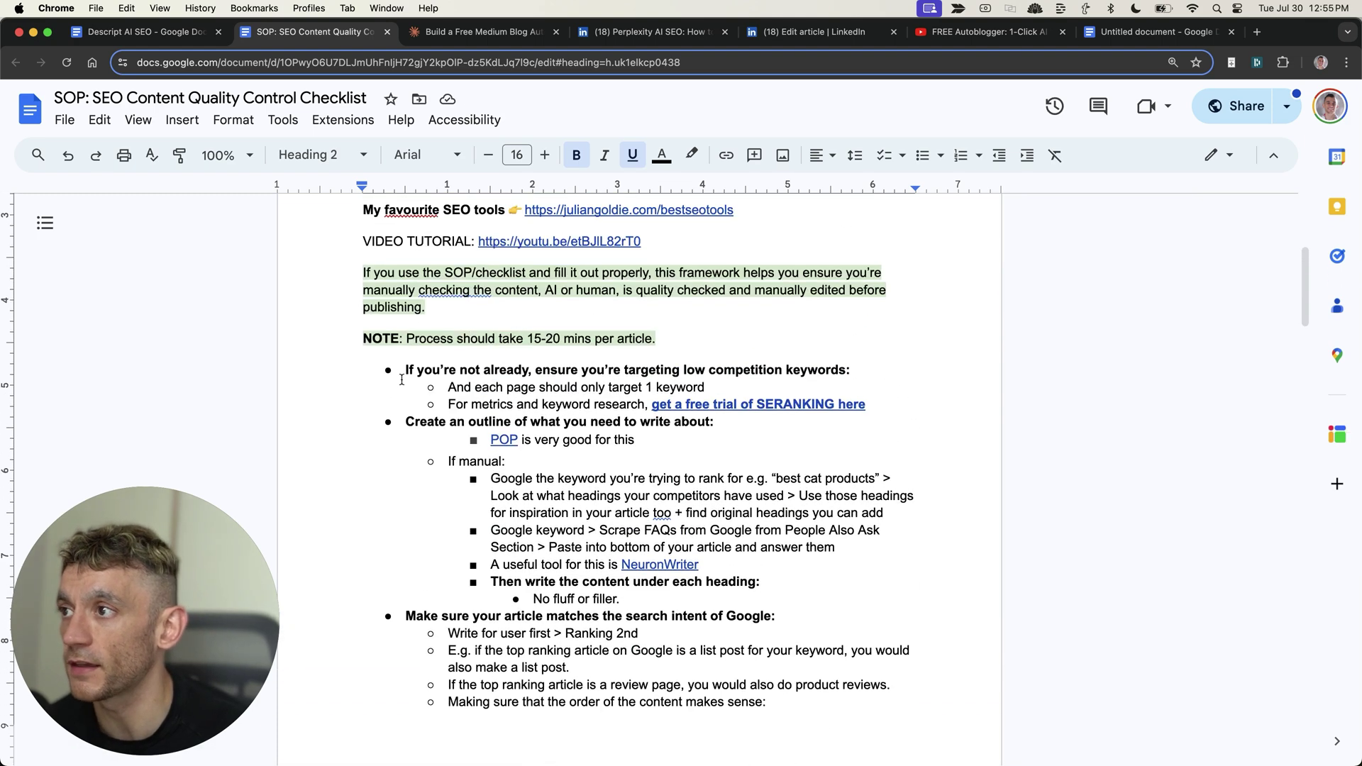
{"action": "left_click_drag", "start_coordinate": [401, 379], "coordinate": [700, 674]}
{"action": "scroll", "coordinate": [675, 396], "scroll_direction": "down", "scroll_amount": 1}
{"action": "left_click", "coordinate": [672, 416]}
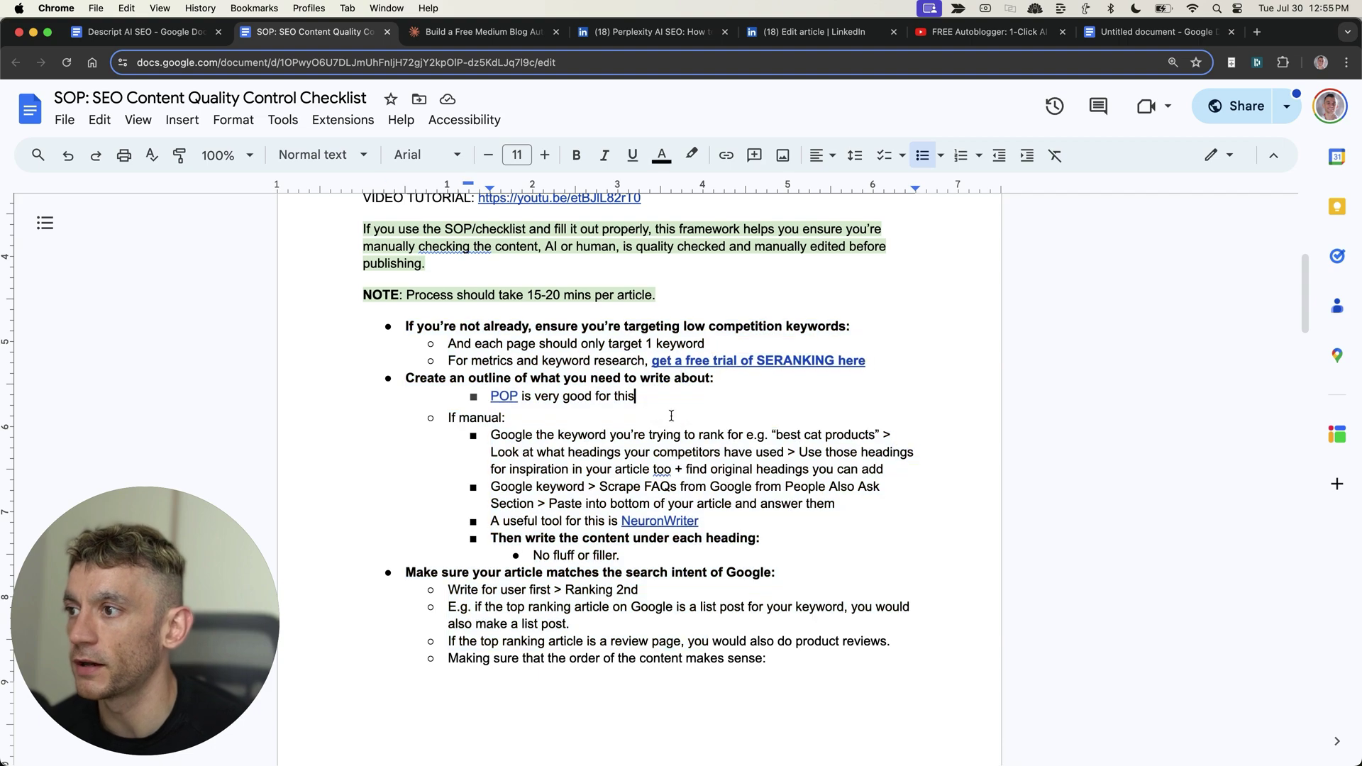
{"action": "scroll", "coordinate": [672, 417], "scroll_direction": "down", "scroll_amount": 3}
{"action": "scroll", "coordinate": [535, 391], "scroll_direction": "down", "scroll_amount": 3}
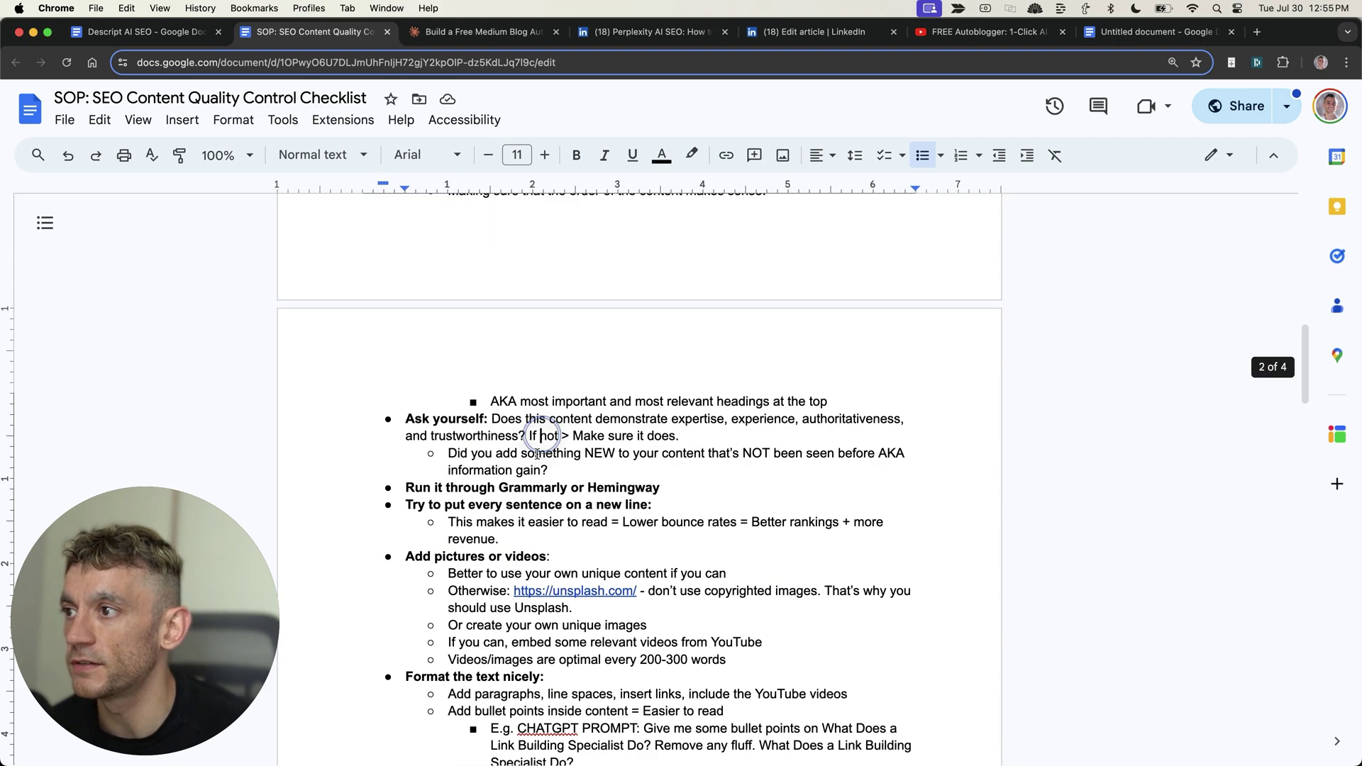
{"action": "scroll", "coordinate": [537, 519], "scroll_direction": "down", "scroll_amount": 2}
{"action": "scroll", "coordinate": [545, 471], "scroll_direction": "down", "scroll_amount": 2}
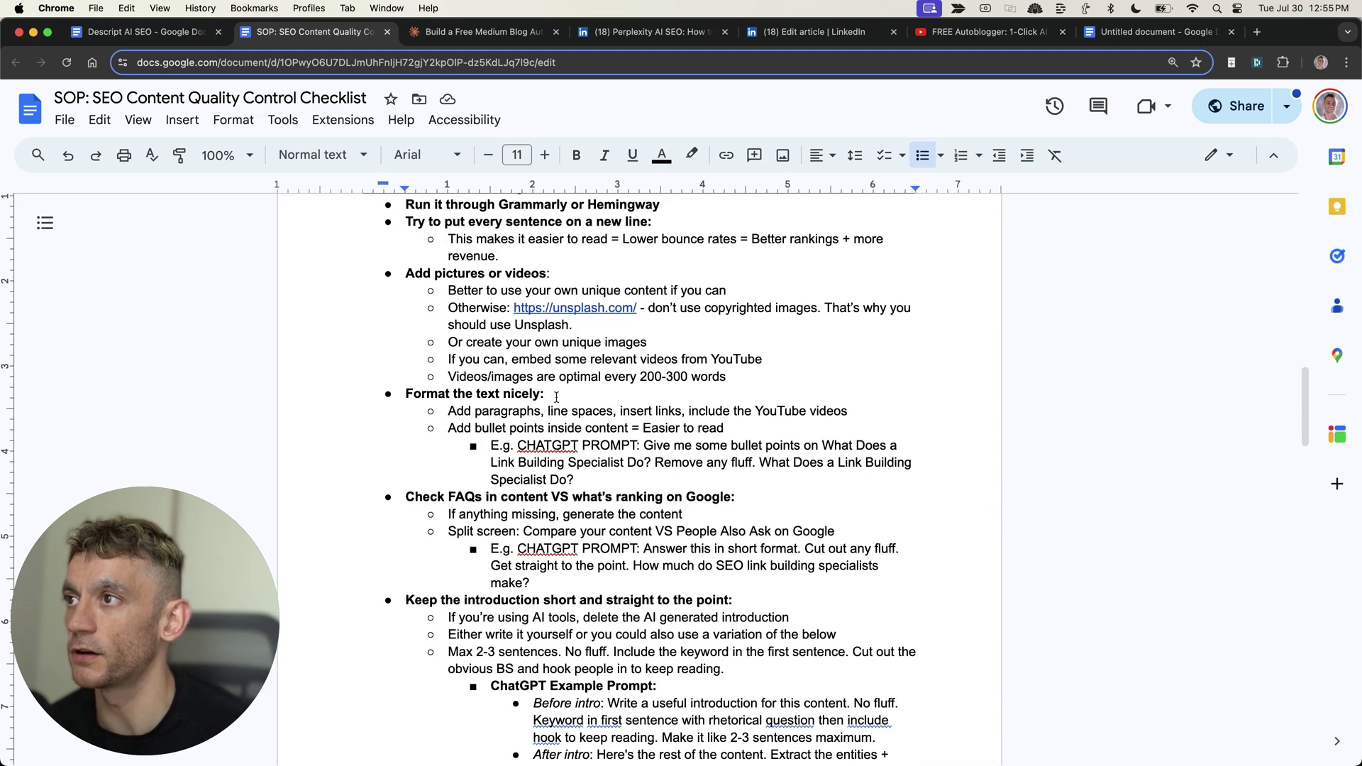
{"action": "scroll", "coordinate": [582, 476], "scroll_direction": "down", "scroll_amount": 3}
{"action": "scroll", "coordinate": [582, 475], "scroll_direction": "down", "scroll_amount": 3}
{"action": "scroll", "coordinate": [582, 476], "scroll_direction": "down", "scroll_amount": 5}
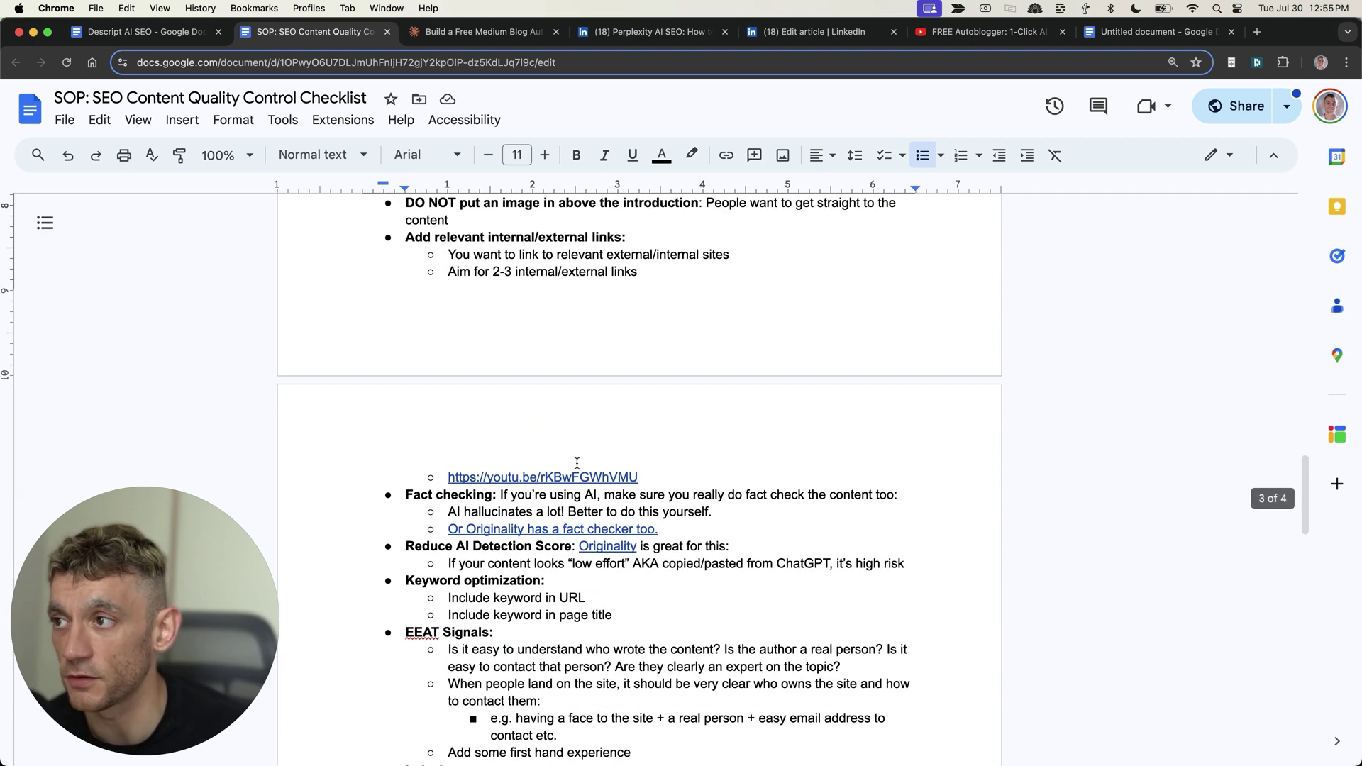
{"action": "key", "text": "super+w"}
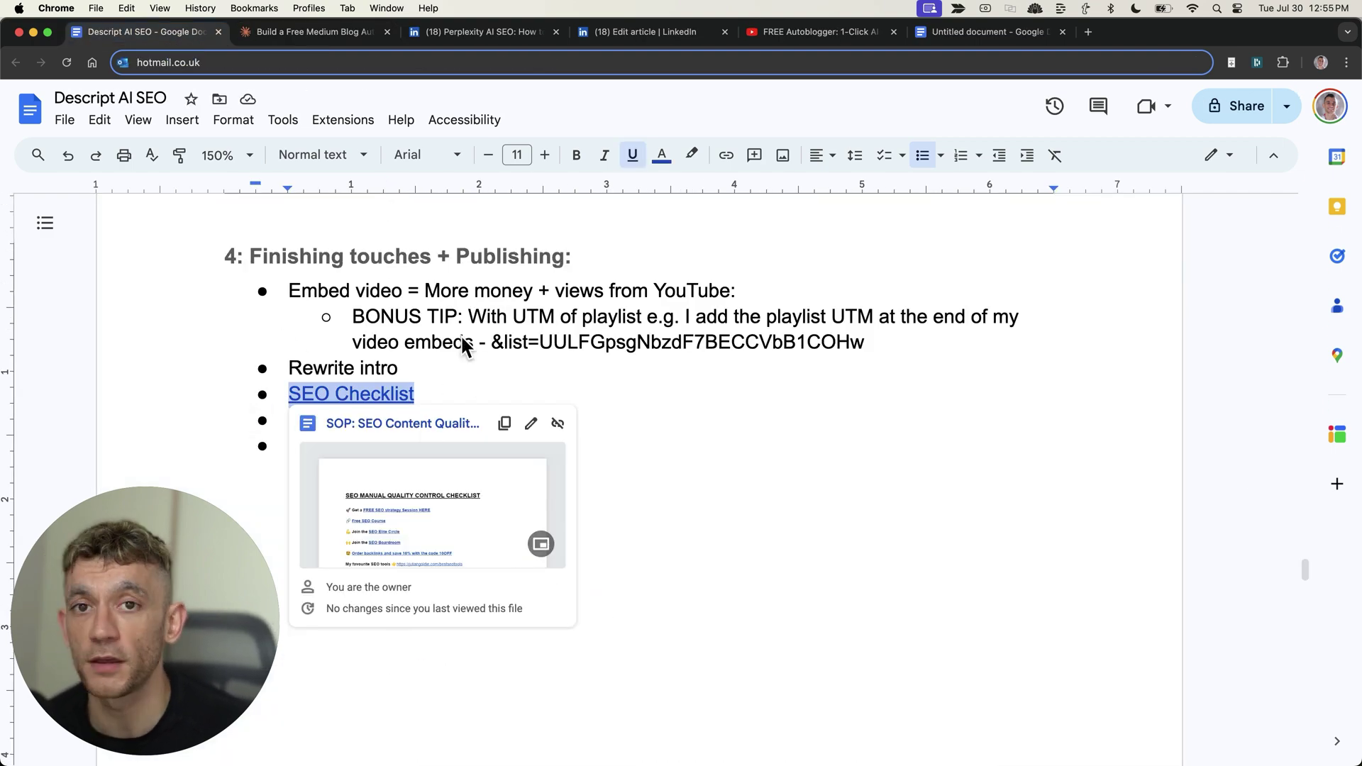
- Highlight the Finishing touches section through 'Cover photo = Thumbnail'
{"action": "left_click", "coordinate": [464, 342]}
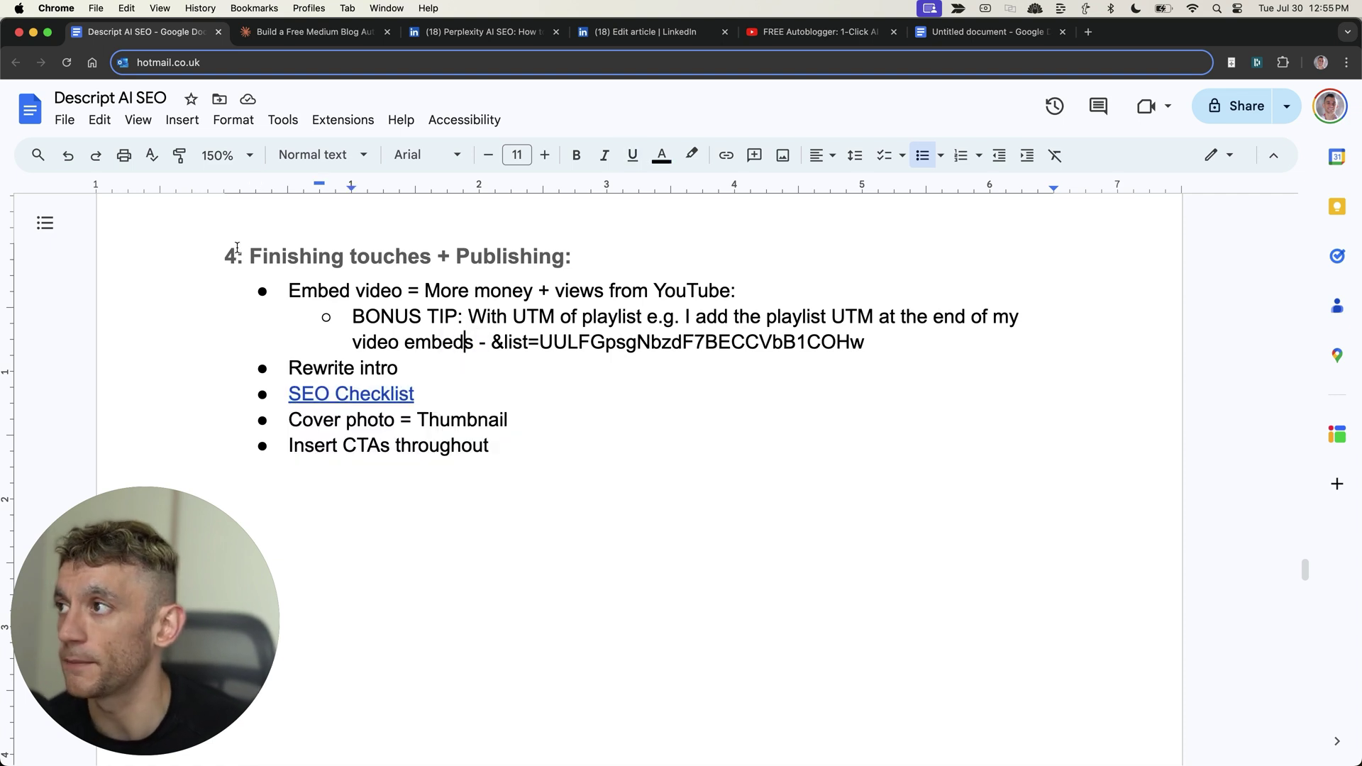
{"action": "left_click_drag", "start_coordinate": [229, 245], "coordinate": [564, 406]}
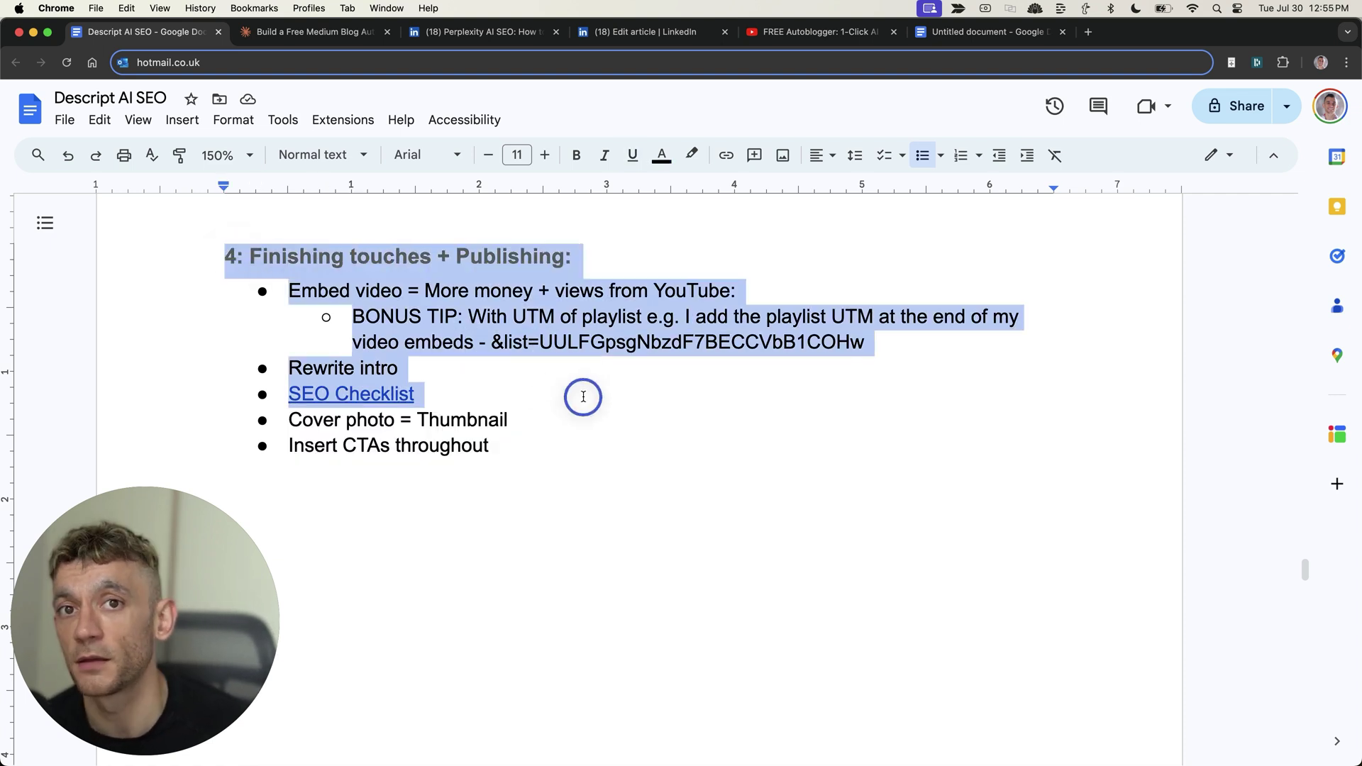
{"action": "left_click_drag", "start_coordinate": [583, 394], "coordinate": [583, 418]}
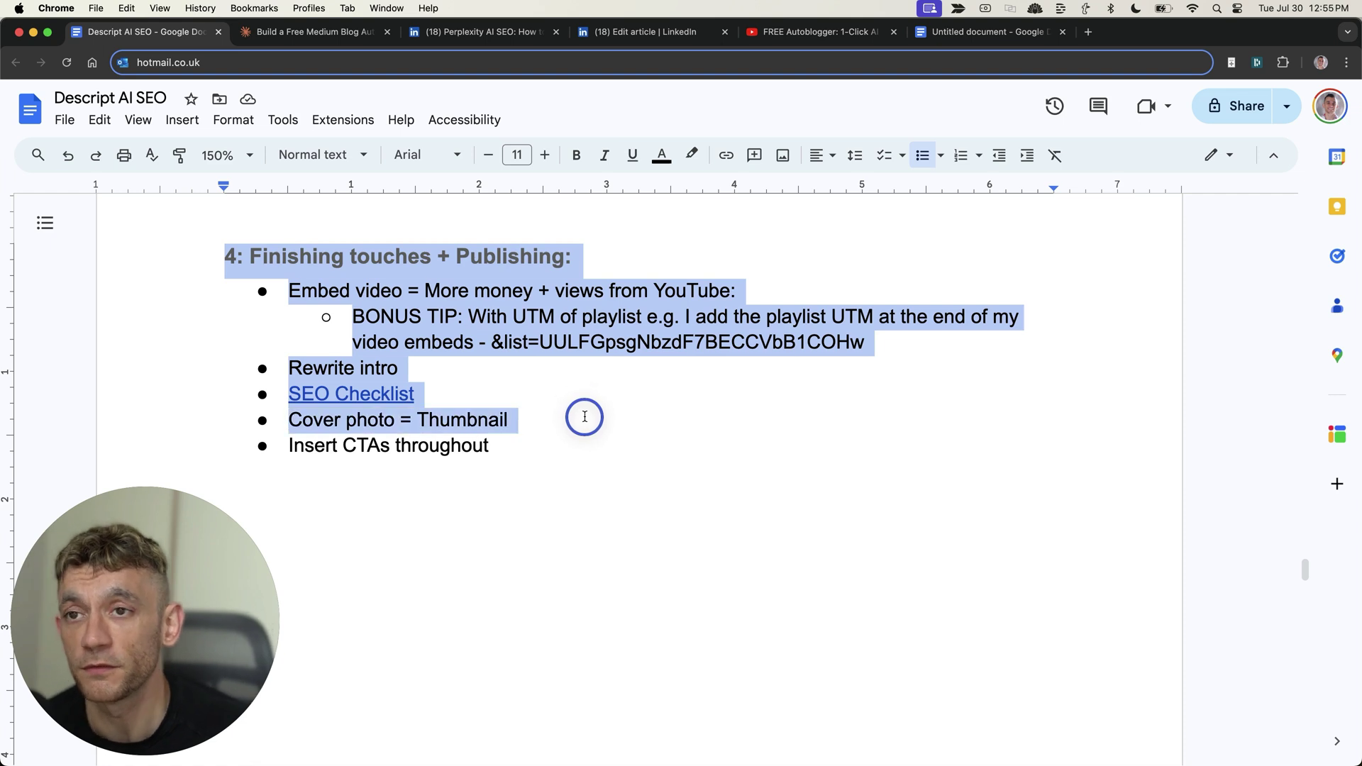
{"action": "left_click", "coordinate": [583, 417]}
- Select the word 'Thumbnail', then switch to the Perplexity AI SEO LinkedIn article
{"action": "double_click", "coordinate": [422, 428]}
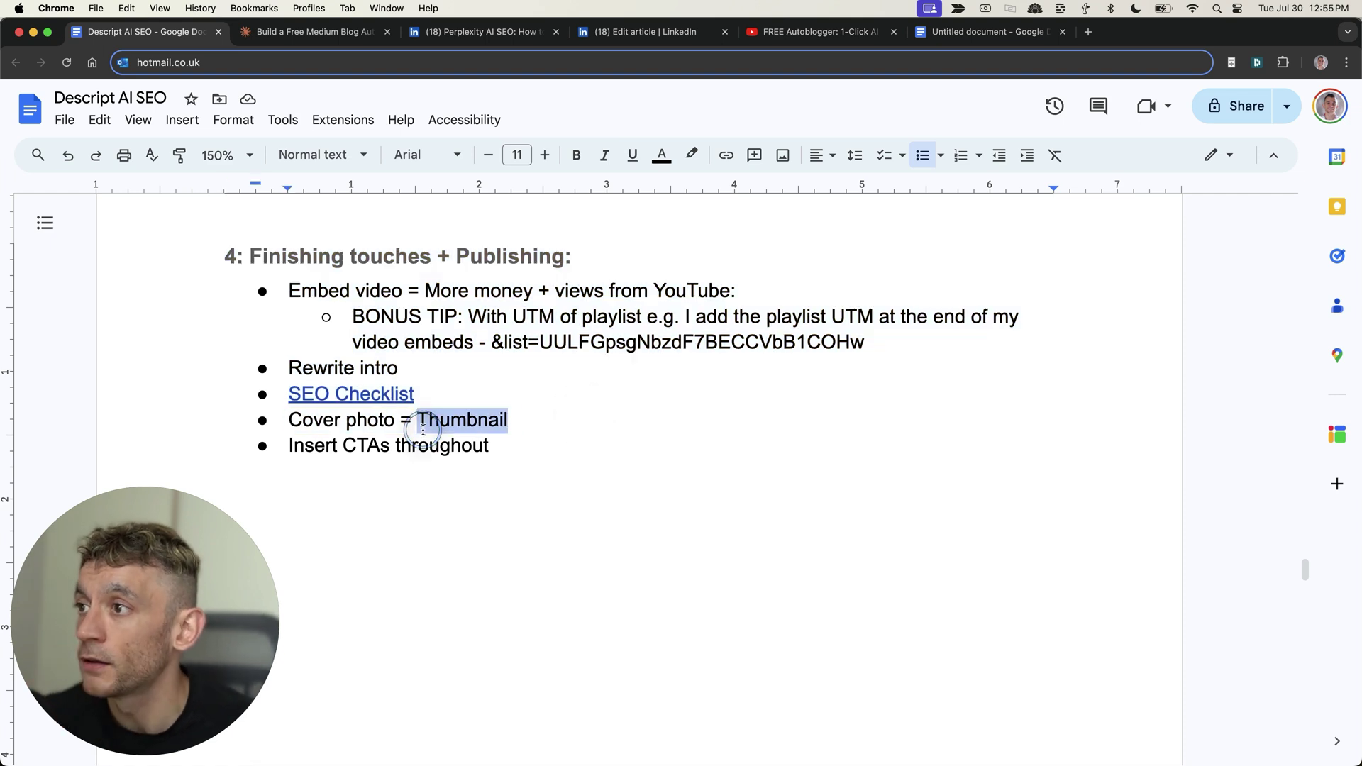
{"action": "left_click", "coordinate": [423, 428]}
{"action": "double_click", "coordinate": [423, 428]}
{"action": "left_click", "coordinate": [423, 428]}
{"action": "double_click", "coordinate": [423, 428]}
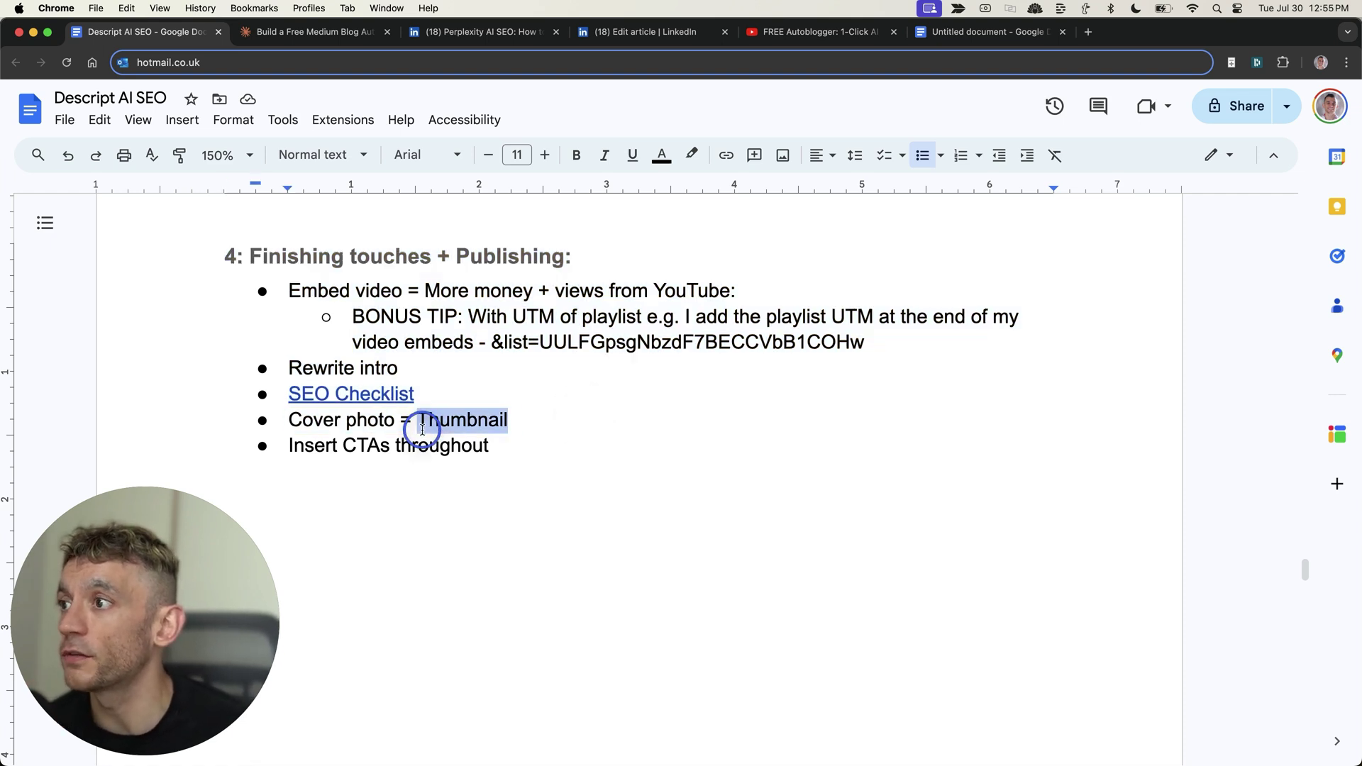
{"action": "left_click", "coordinate": [423, 429]}
{"action": "left_click", "coordinate": [474, 31]}
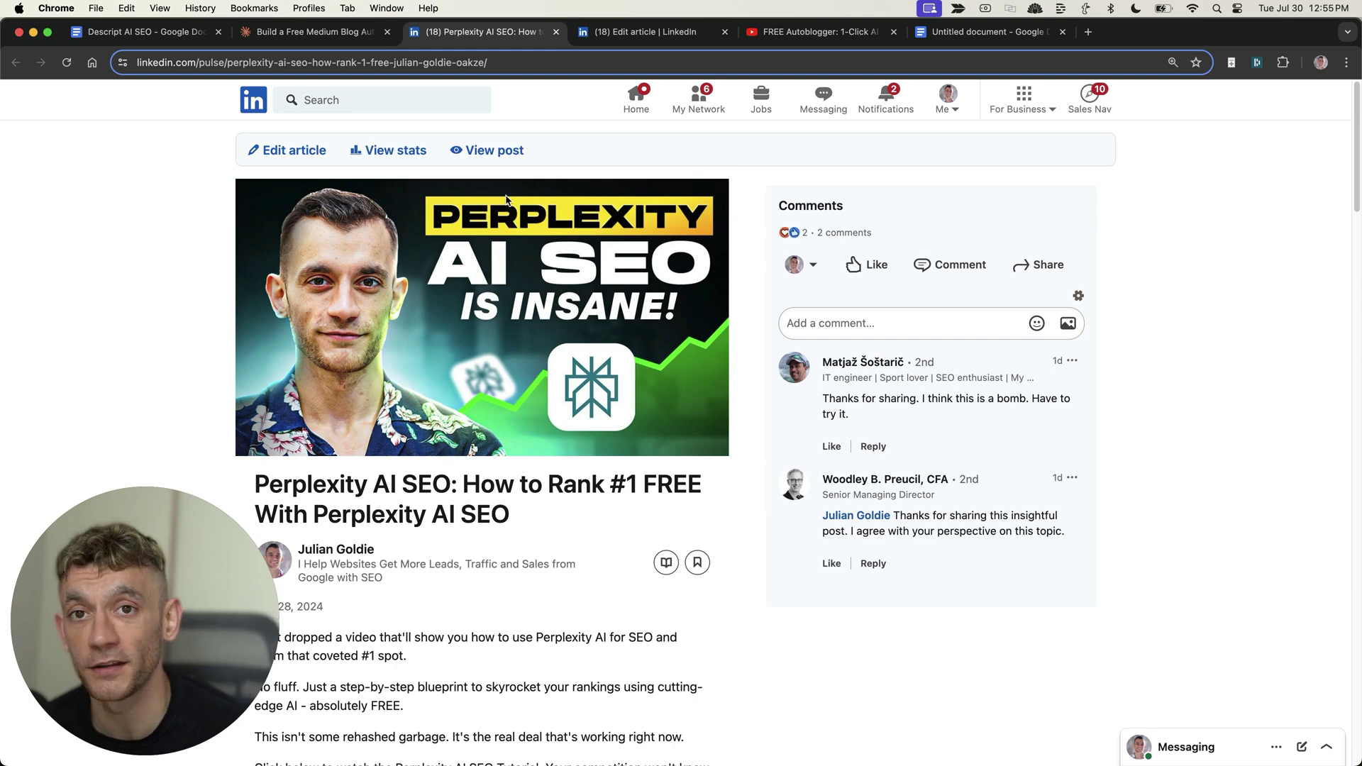
{"action": "scroll", "coordinate": [509, 289], "scroll_direction": "down", "scroll_amount": 1}
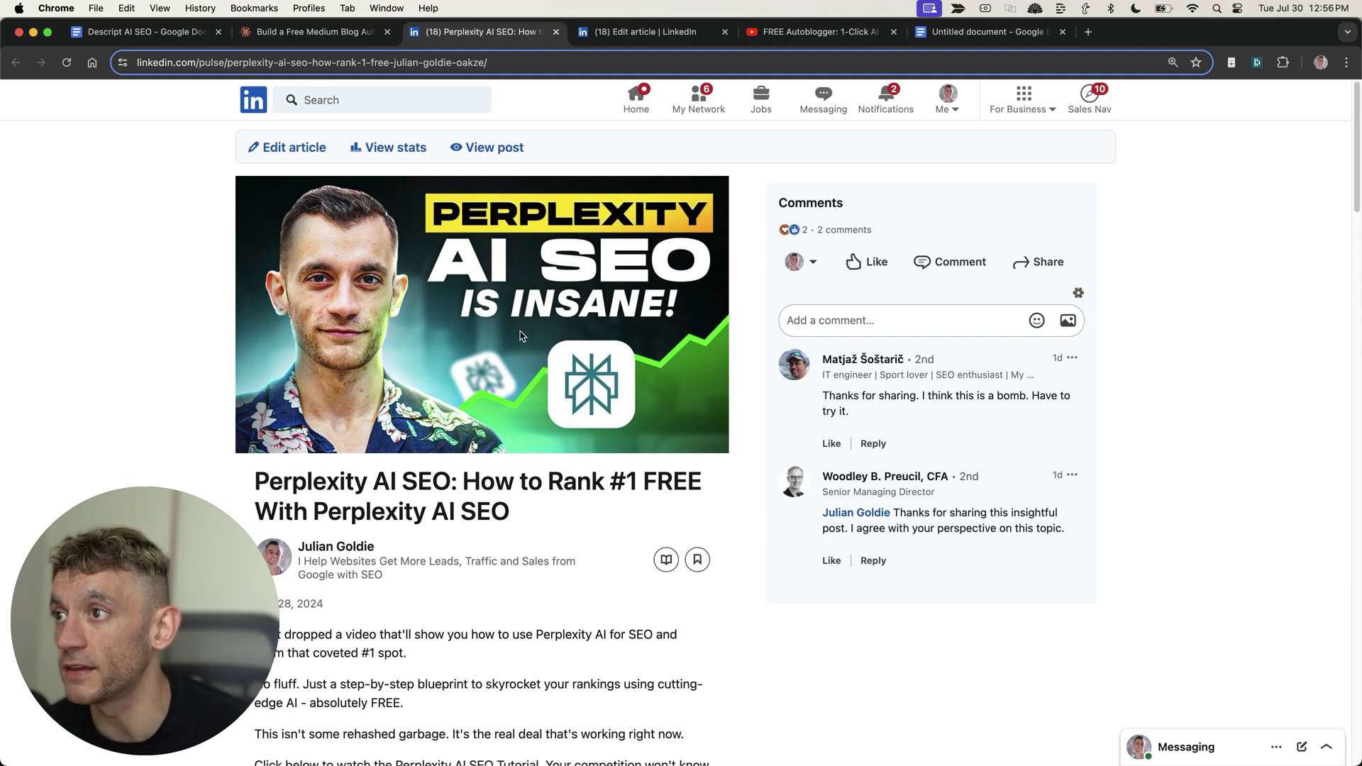
{"action": "scroll", "coordinate": [519, 321], "scroll_direction": "down", "scroll_amount": 1}
{"action": "scroll", "coordinate": [519, 333], "scroll_direction": "down", "scroll_amount": 2}
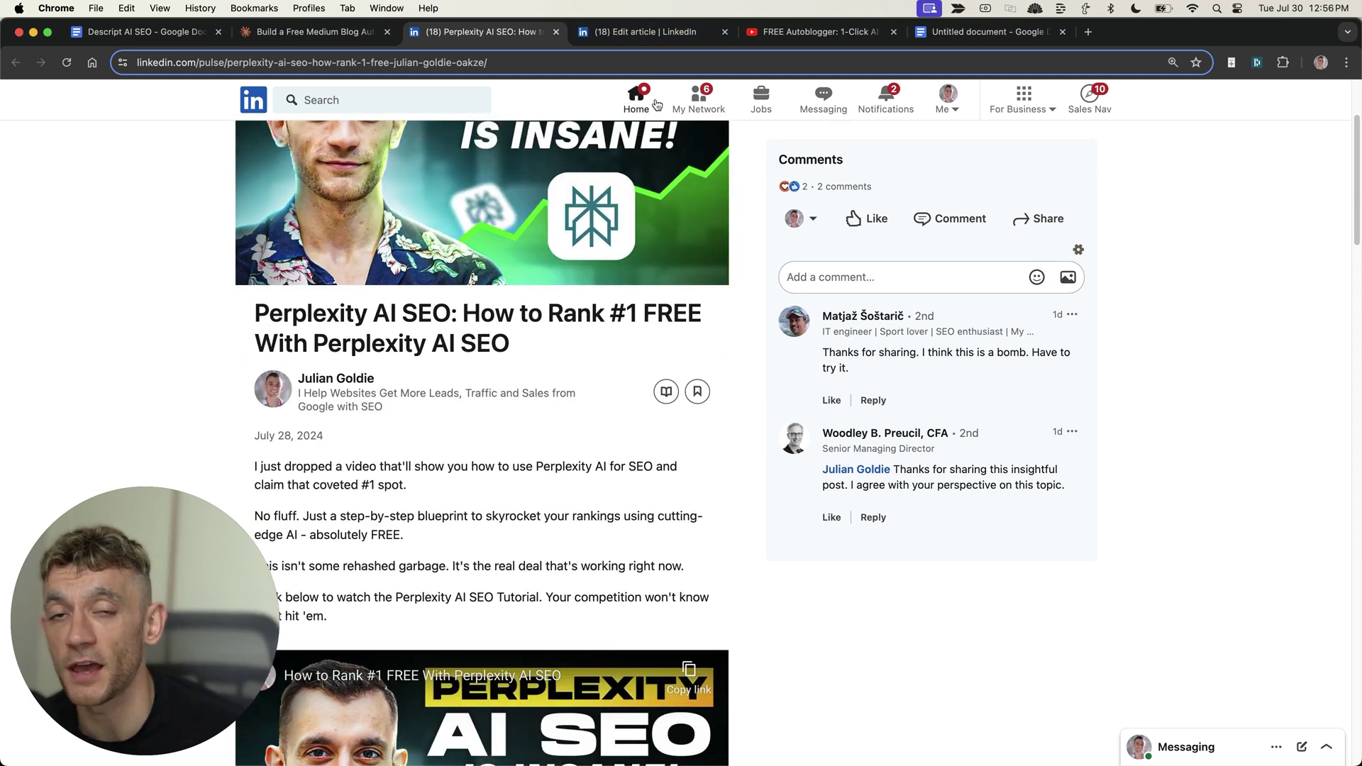
{"action": "scroll", "coordinate": [538, 435], "scroll_direction": "up", "scroll_amount": 3}
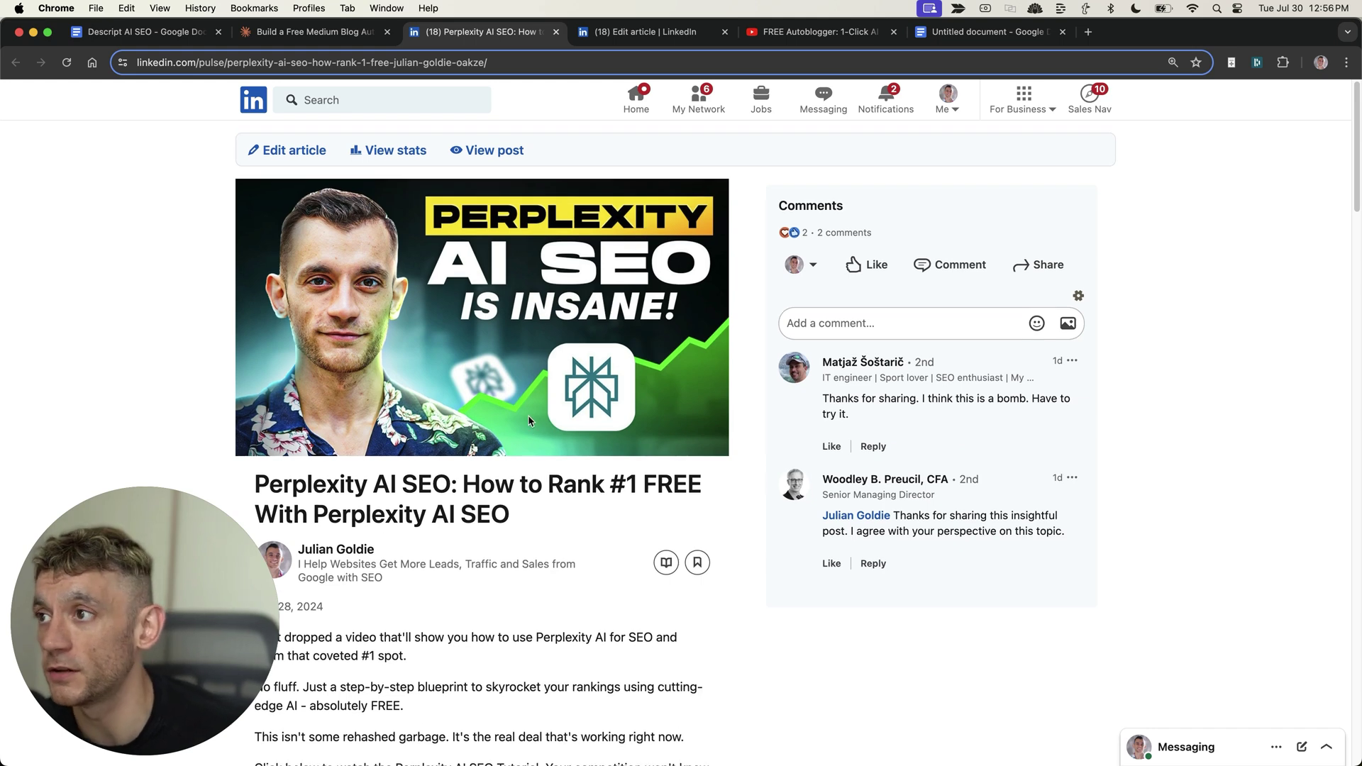
- Go from the LinkedIn Perplexity AI SEO article back to the Descript AI SEO doc
{"action": "left_click", "coordinate": [150, 32]}
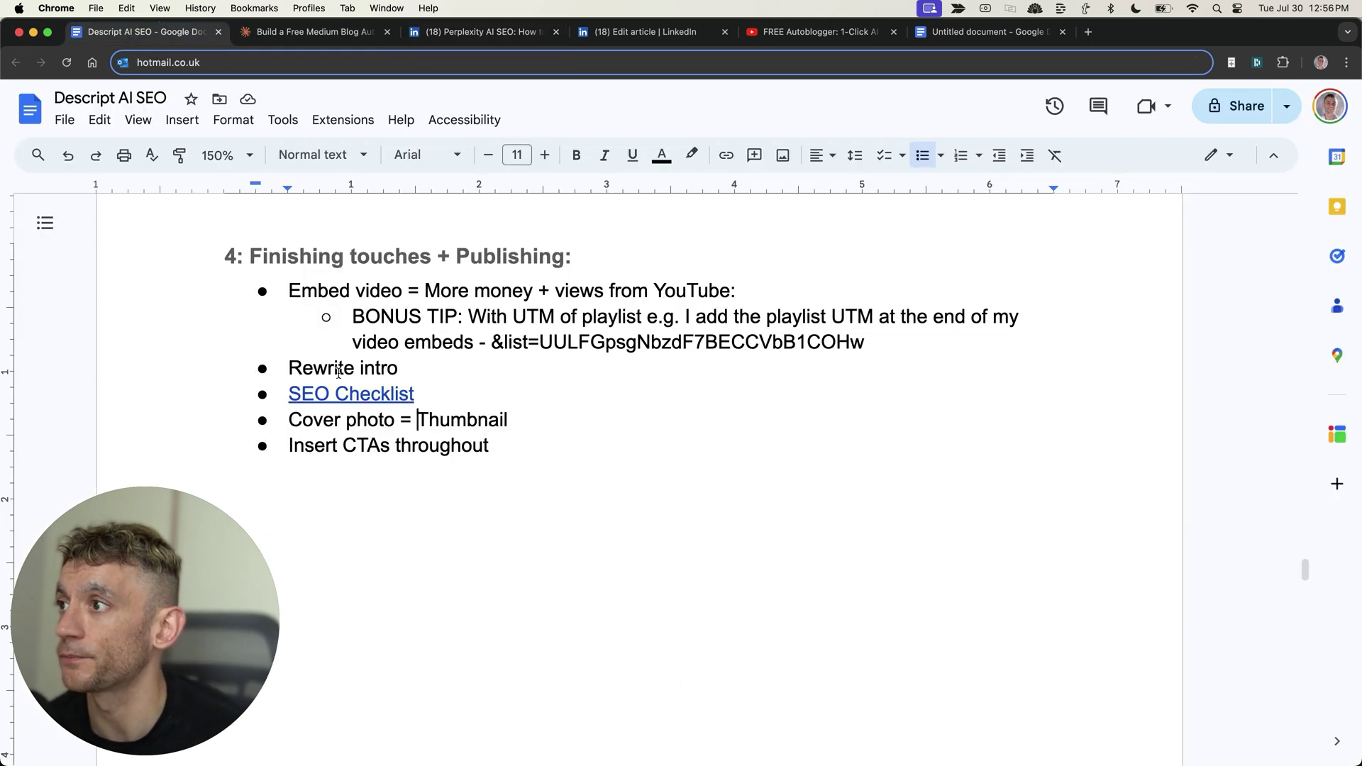
{"action": "scroll", "coordinate": [441, 358], "scroll_direction": "up", "scroll_amount": 5}
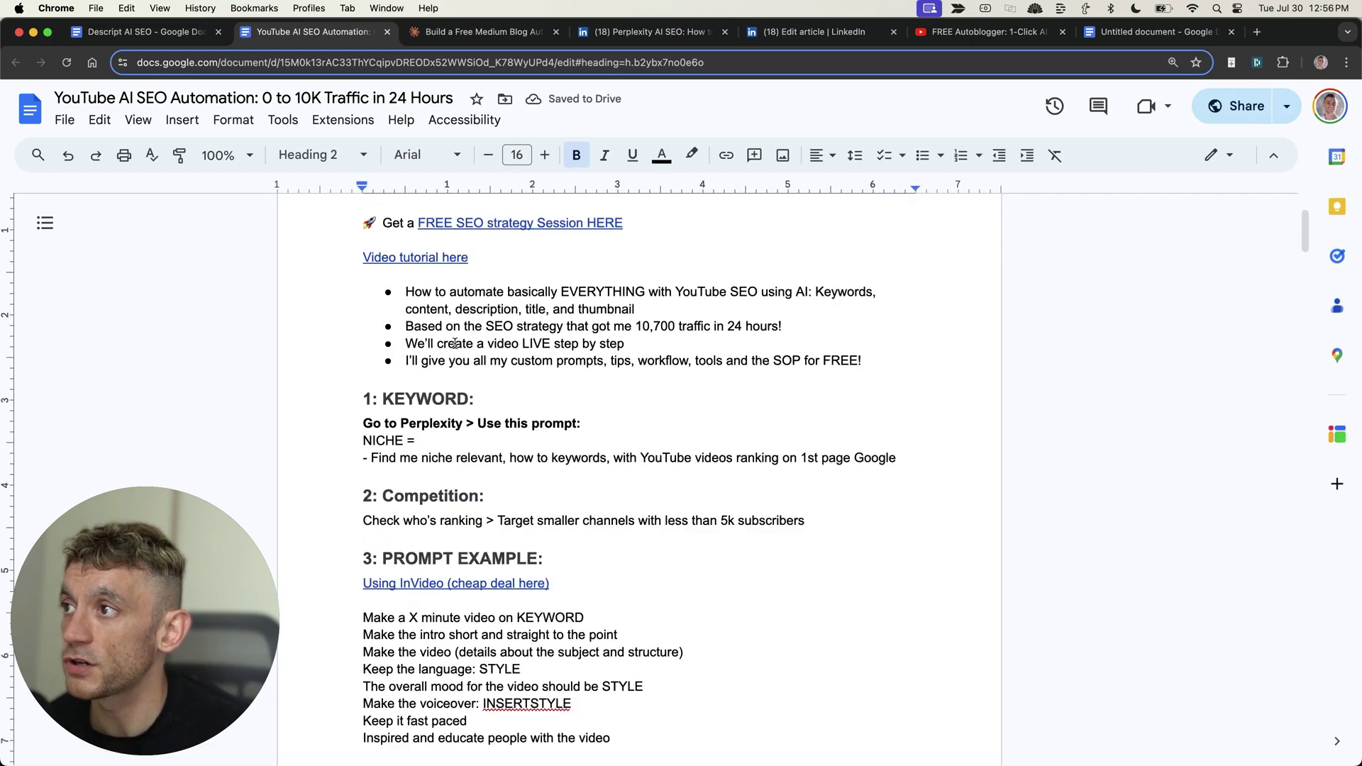
{"action": "left_click_drag", "start_coordinate": [364, 318], "coordinate": [730, 618]}
- Highlight the Thumbnails section, close the YouTube SEO doc, then highlight 'Insert CTAs throughout'
{"action": "left_click", "coordinate": [729, 618]}
{"action": "scroll", "coordinate": [728, 618], "scroll_direction": "down", "scroll_amount": 10}
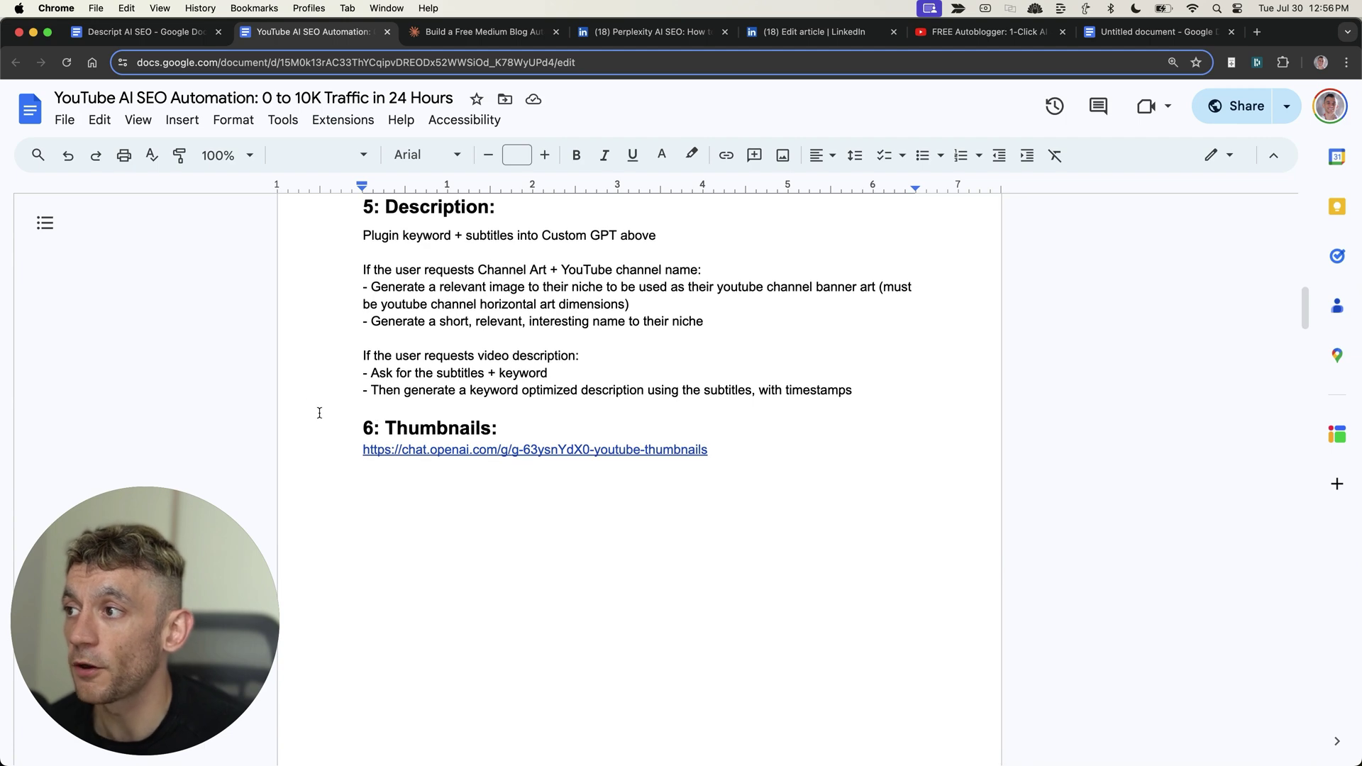
{"action": "left_click_drag", "start_coordinate": [356, 408], "coordinate": [1005, 496]}
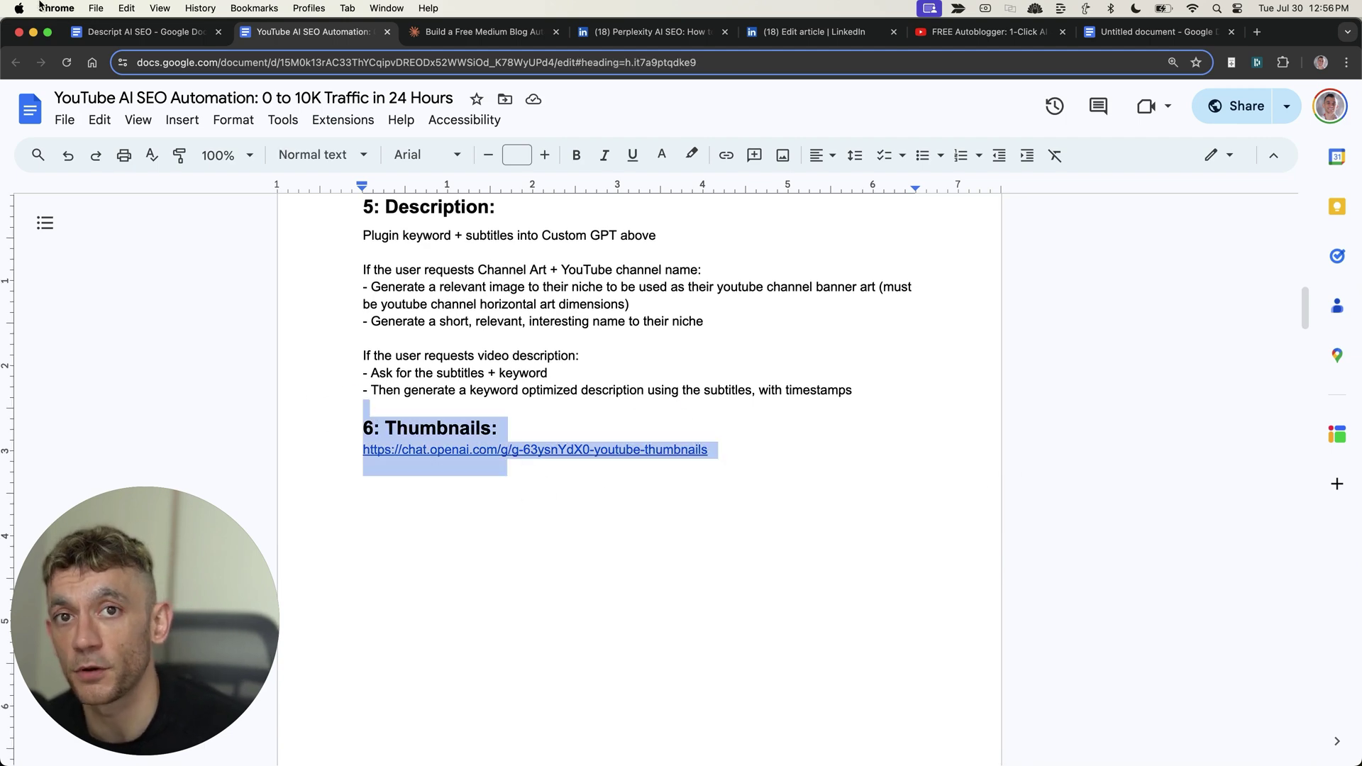
{"action": "key", "text": "super+w"}
{"action": "left_click_drag", "start_coordinate": [267, 400], "coordinate": [541, 395]}
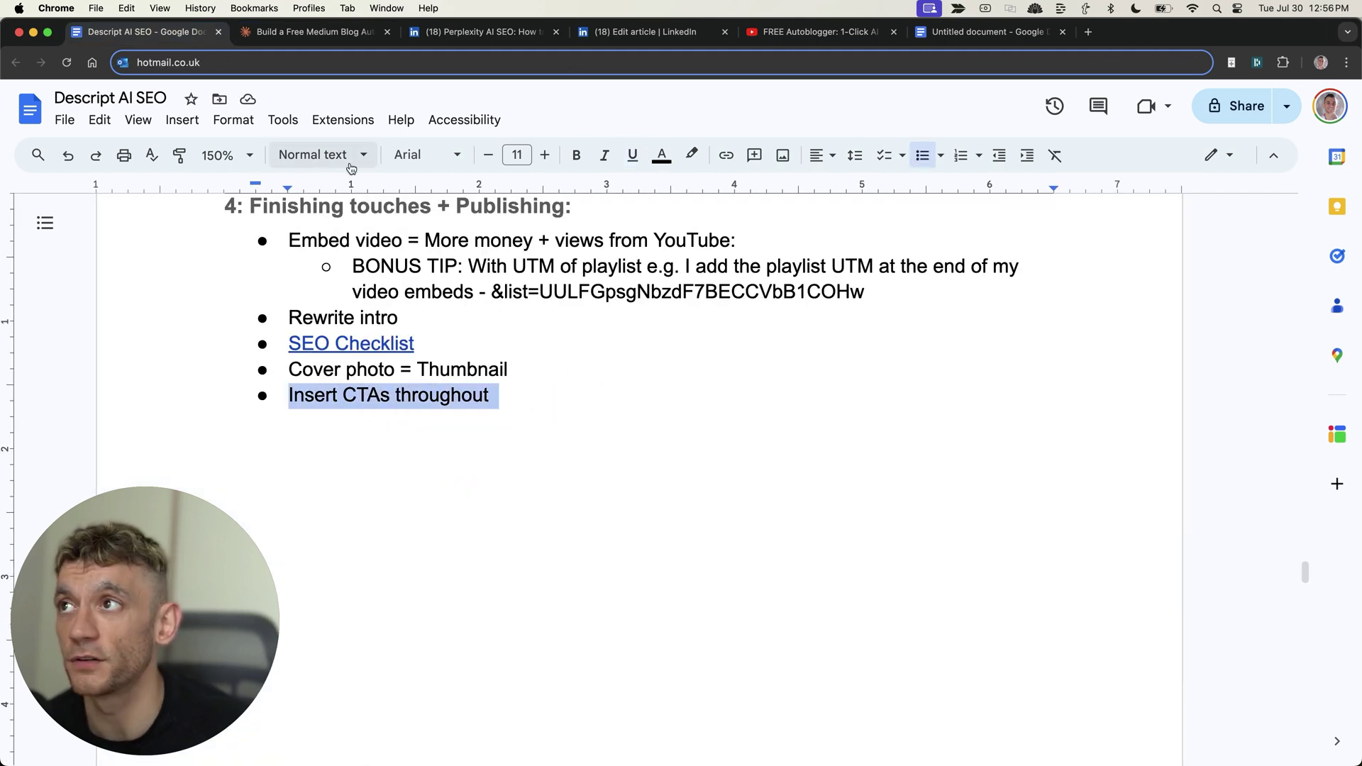
- Show JulianGoldie.com's FREE SEO Strategy Session booking page as a CTA example
{"action": "left_click", "coordinate": [479, 31]}
{"action": "left_click", "coordinate": [512, 149]}
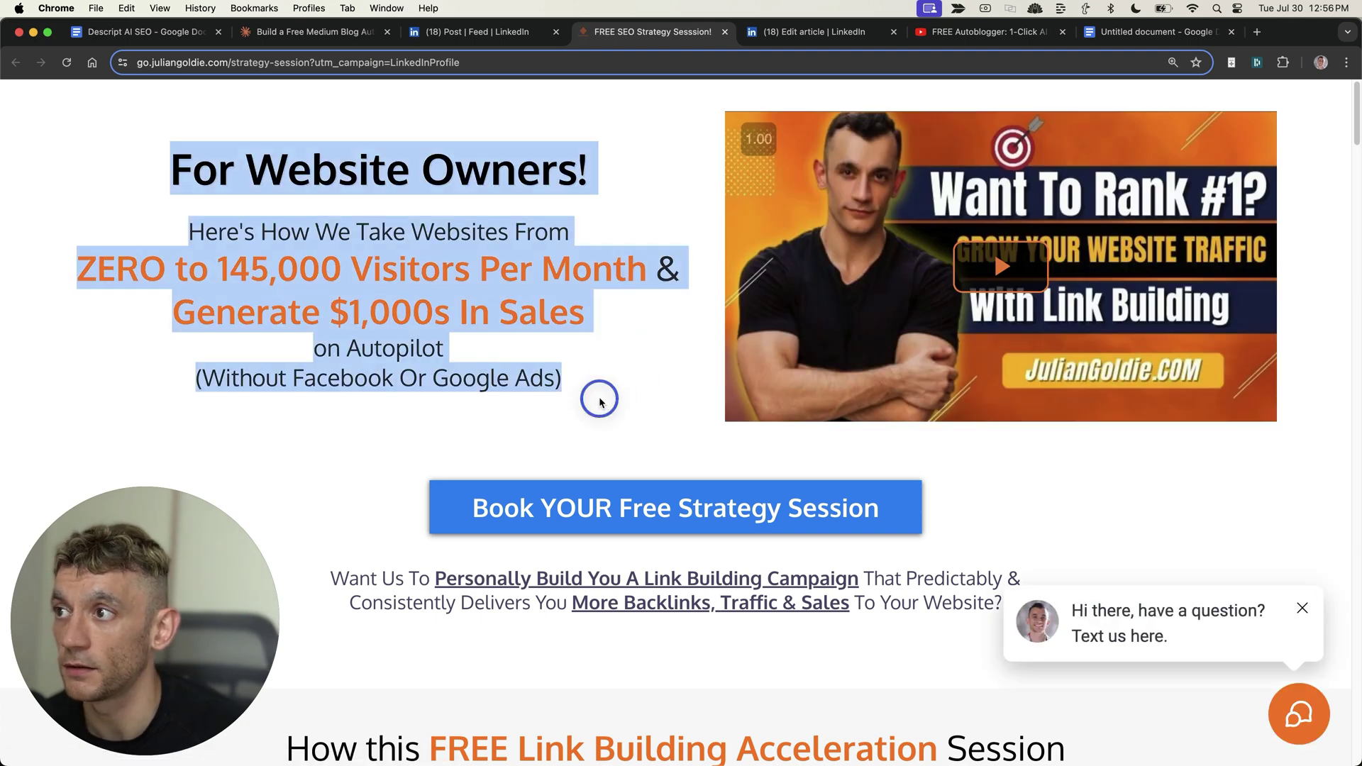
{"action": "left_click", "coordinate": [581, 326]}
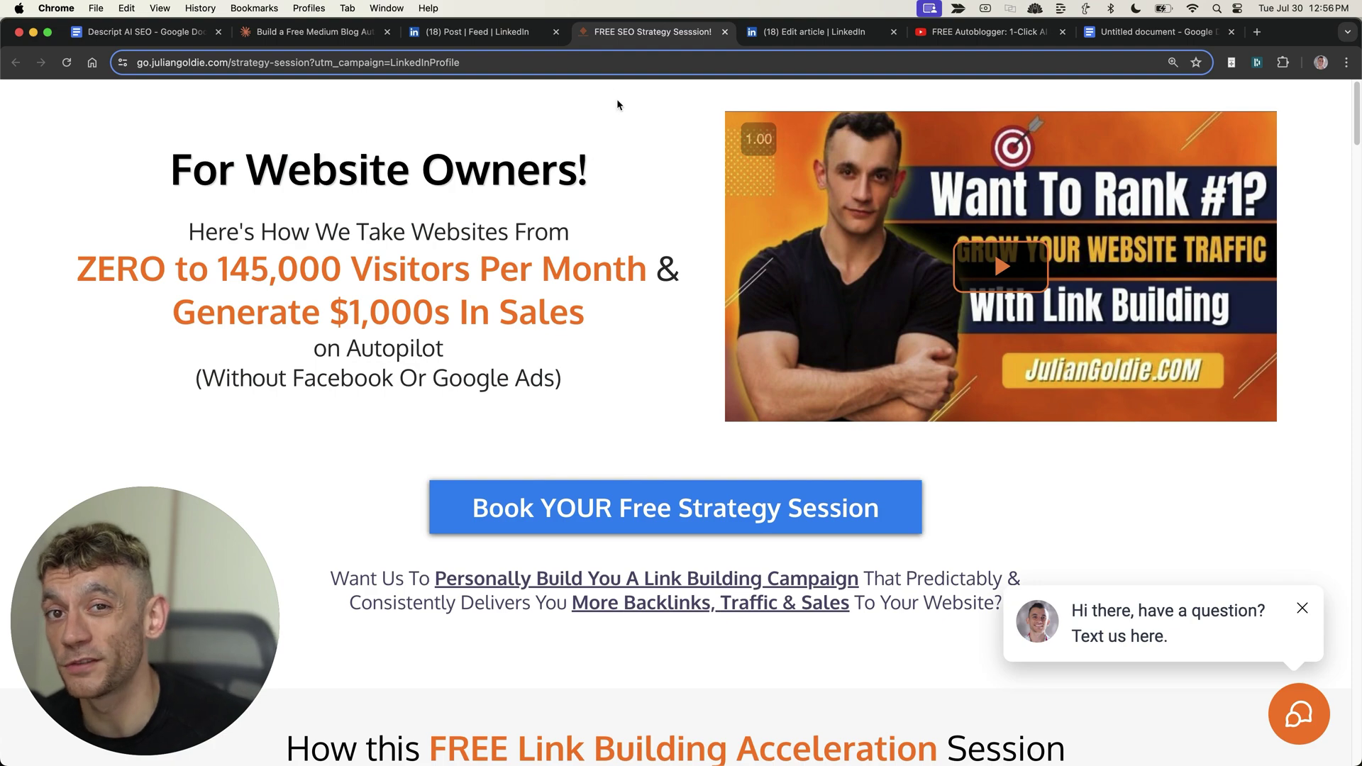
- Close the strategy session page and highlight workflow sections 1 and 2
{"action": "key", "text": "super+w"}
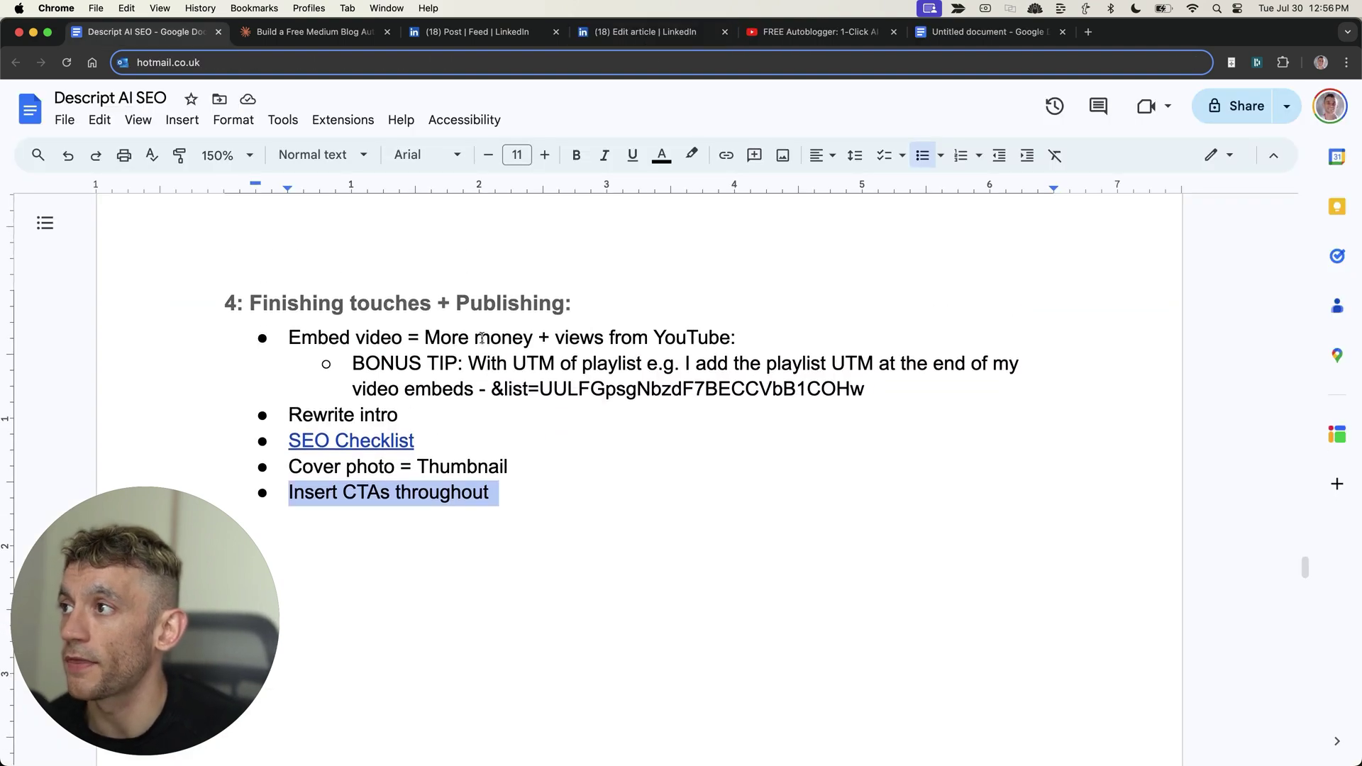
{"action": "key", "text": "super+a"}
{"action": "scroll", "coordinate": [444, 327], "scroll_direction": "up", "scroll_amount": 10}
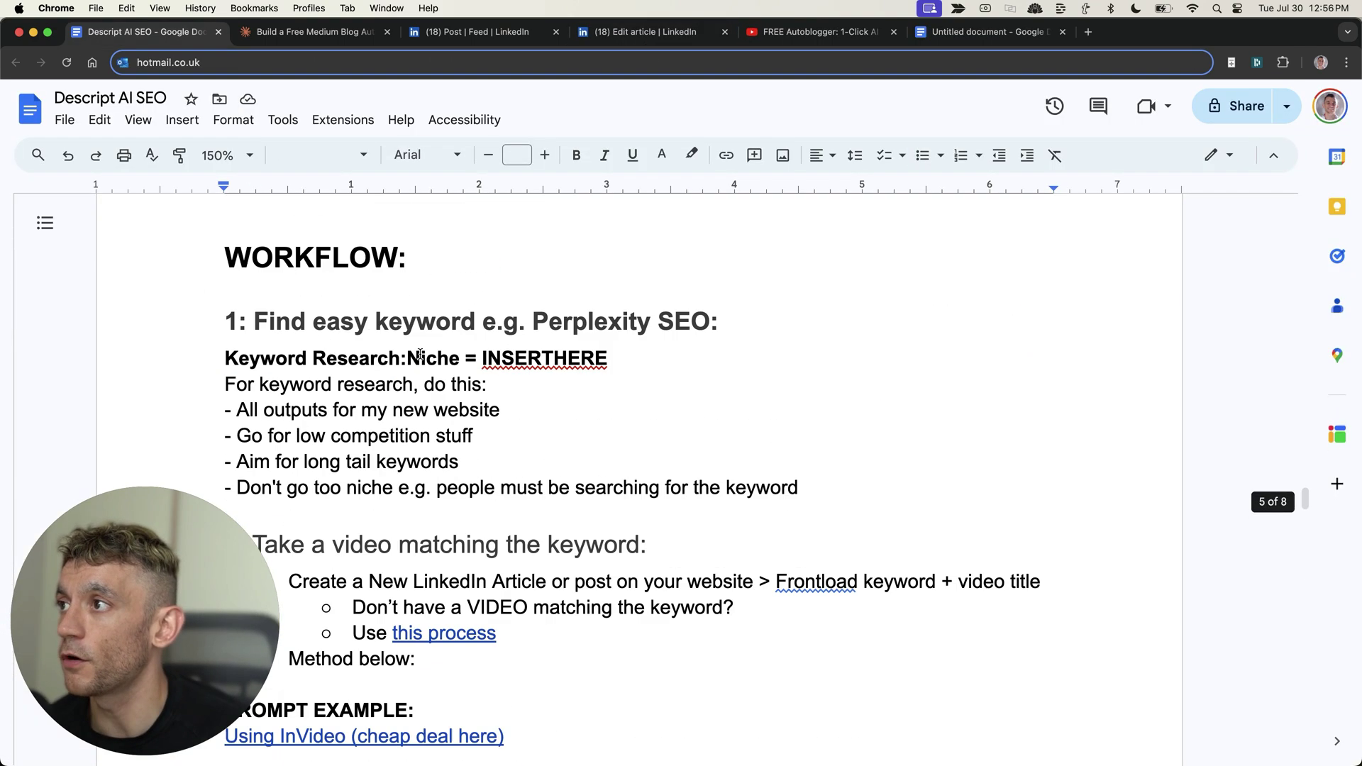
{"action": "scroll", "coordinate": [226, 323], "scroll_direction": "down", "scroll_amount": 3}
{"action": "scroll", "coordinate": [212, 298], "scroll_direction": "up", "scroll_amount": 1}
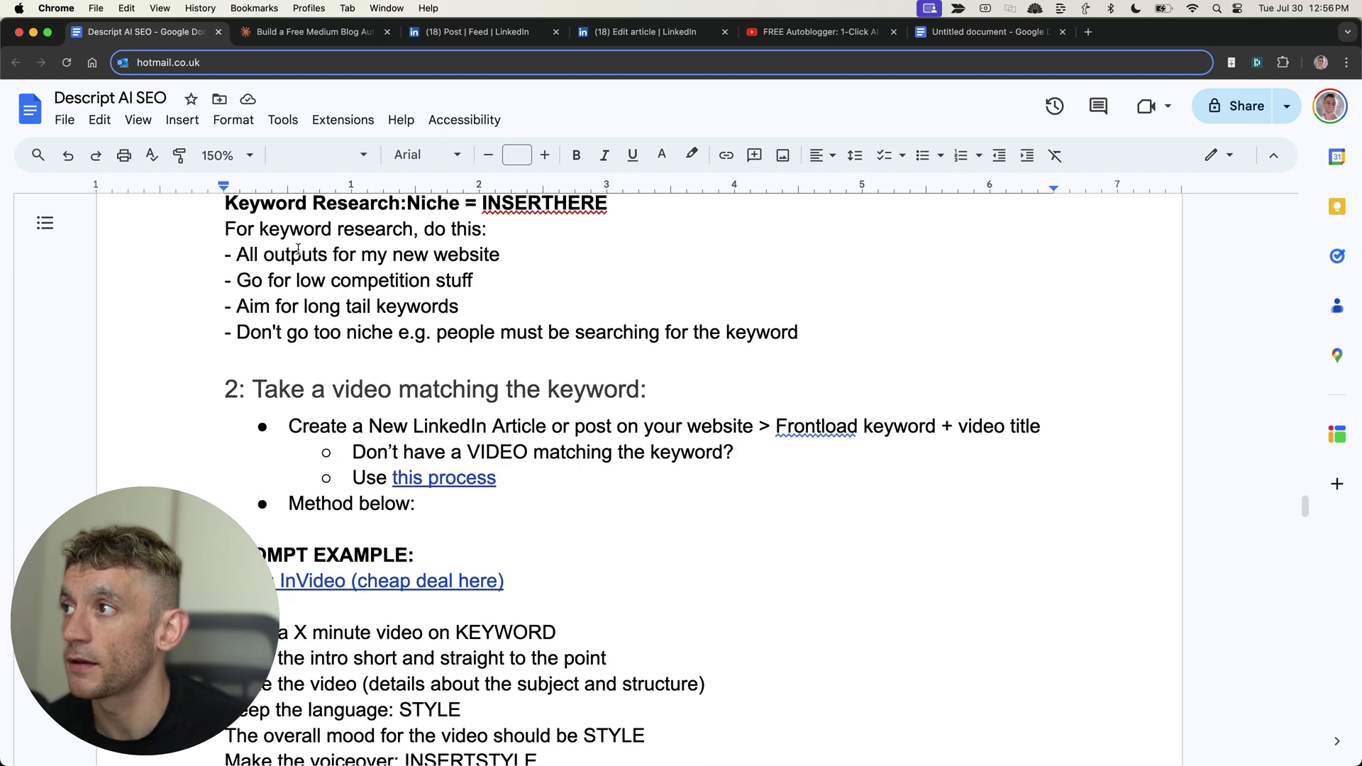
{"action": "scroll", "coordinate": [207, 282], "scroll_direction": "up", "scroll_amount": 1}
{"action": "scroll", "coordinate": [206, 276], "scroll_direction": "up", "scroll_amount": 1}
{"action": "mouse_move", "coordinate": [206, 276]}
{"action": "left_mouse_down"}
{"action": "mouse_move", "coordinate": [863, 226]}
{"action": "mouse_move", "coordinate": [905, 423]}
{"action": "left_mouse_up"}
{"action": "scroll", "coordinate": [127, 327], "scroll_direction": "down", "scroll_amount": 3}
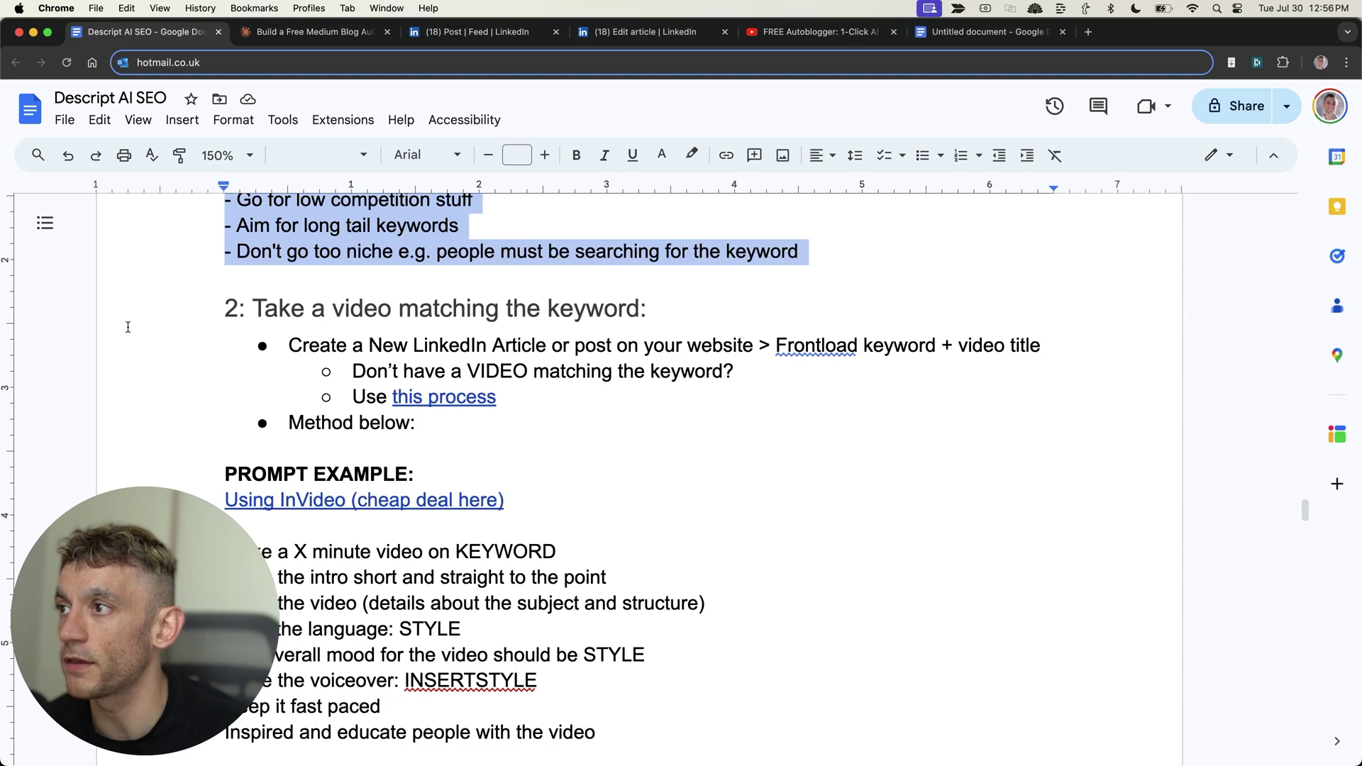
{"action": "left_click_drag", "start_coordinate": [200, 313], "coordinate": [657, 455]}
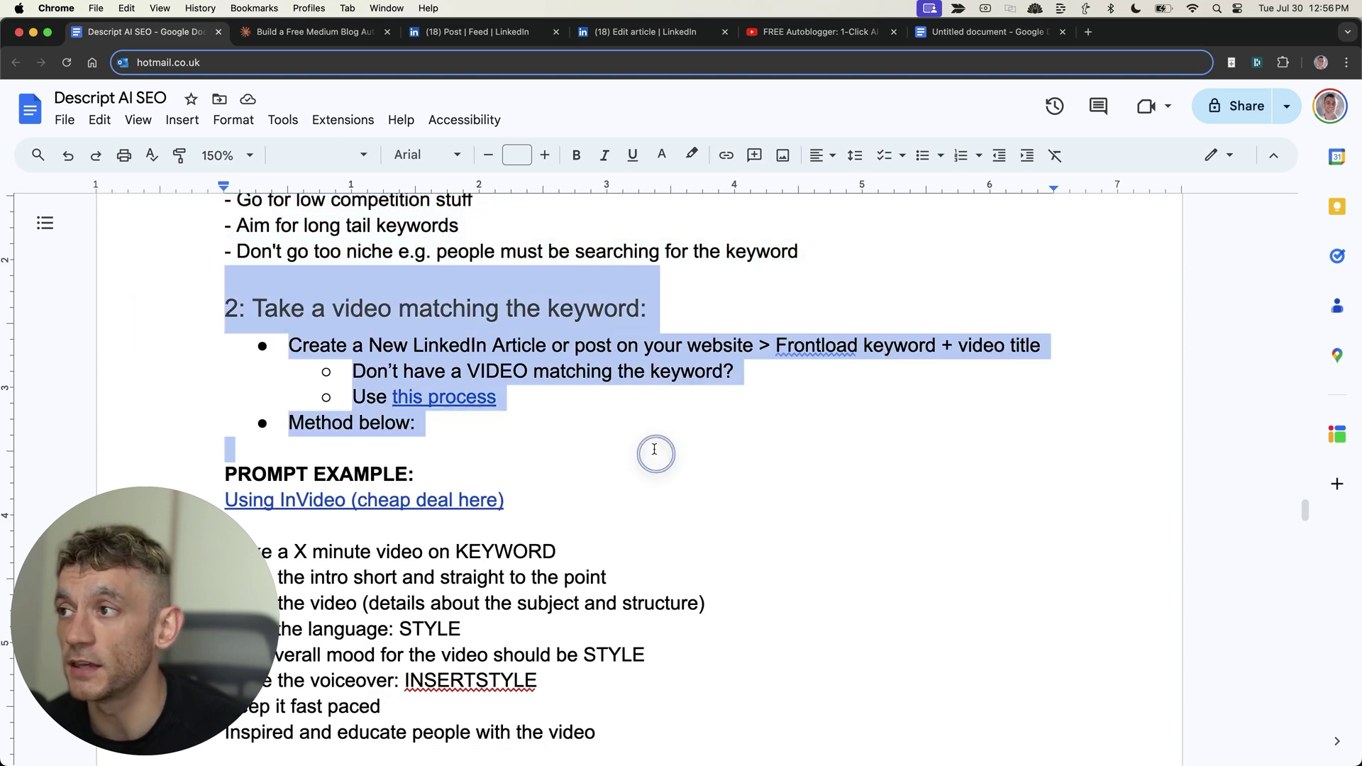
{"action": "left_click", "coordinate": [381, 348]}
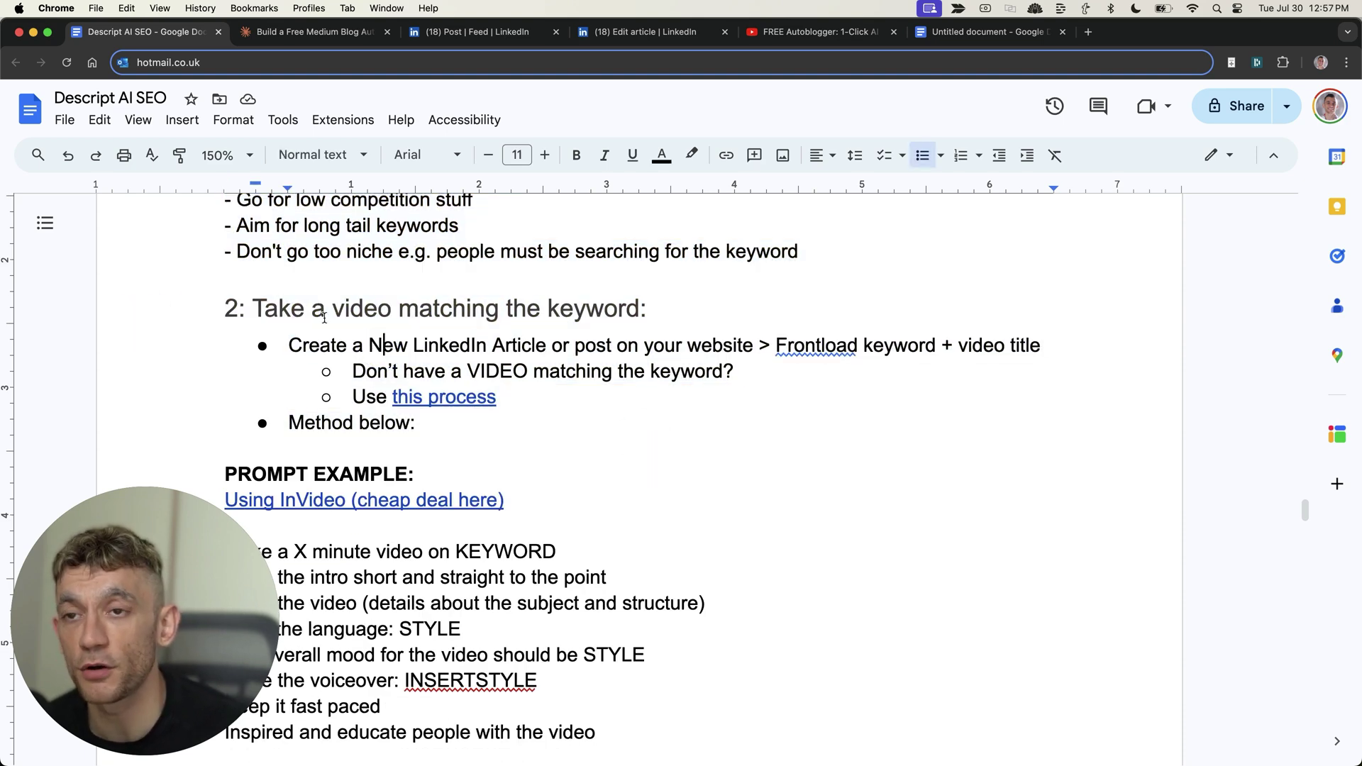
{"action": "left_click_drag", "start_coordinate": [232, 306], "coordinate": [806, 586]}
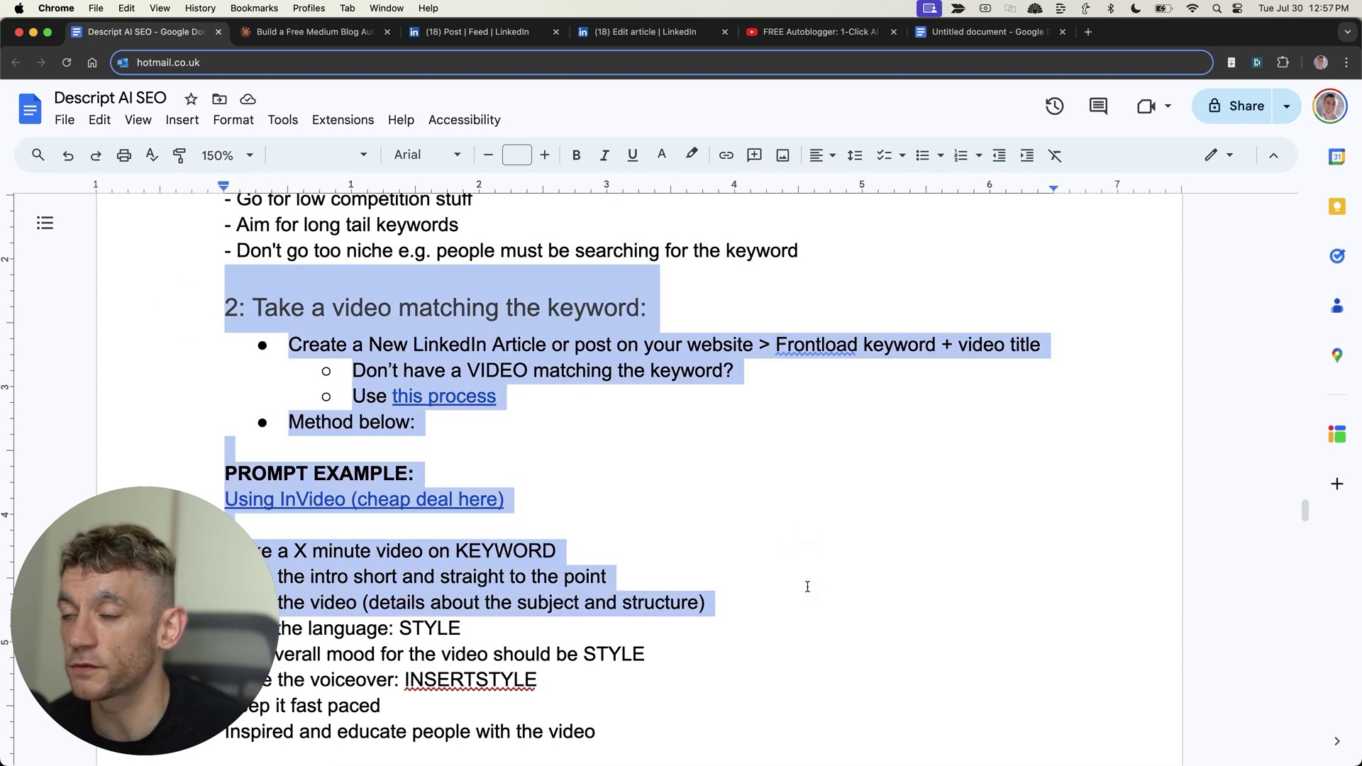
{"action": "scroll", "coordinate": [809, 575], "scroll_direction": "down", "scroll_amount": 1}
{"action": "scroll", "coordinate": [809, 575], "scroll_direction": "down", "scroll_amount": 1}
{"action": "scroll", "coordinate": [809, 577], "scroll_direction": "down", "scroll_amount": 1}
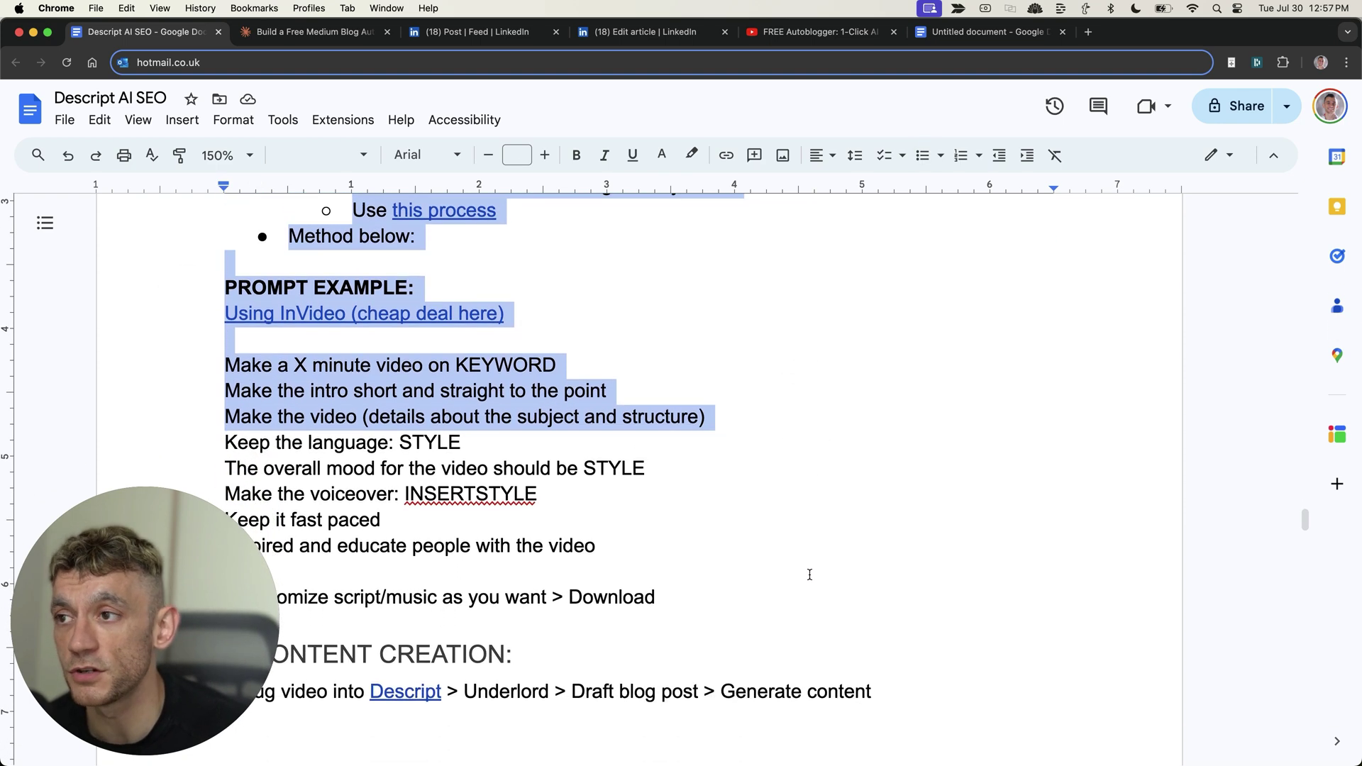
{"action": "scroll", "coordinate": [808, 579], "scroll_direction": "down", "scroll_amount": 2}
{"action": "scroll", "coordinate": [807, 579], "scroll_direction": "down", "scroll_amount": 1}
- Highlight section 3, Content Creation, and section 4, Finishing touches
{"action": "mouse_move", "coordinate": [152, 369]}
{"action": "left_mouse_down"}
{"action": "mouse_move", "coordinate": [489, 404]}
{"action": "mouse_move", "coordinate": [904, 405]}
{"action": "left_mouse_up"}
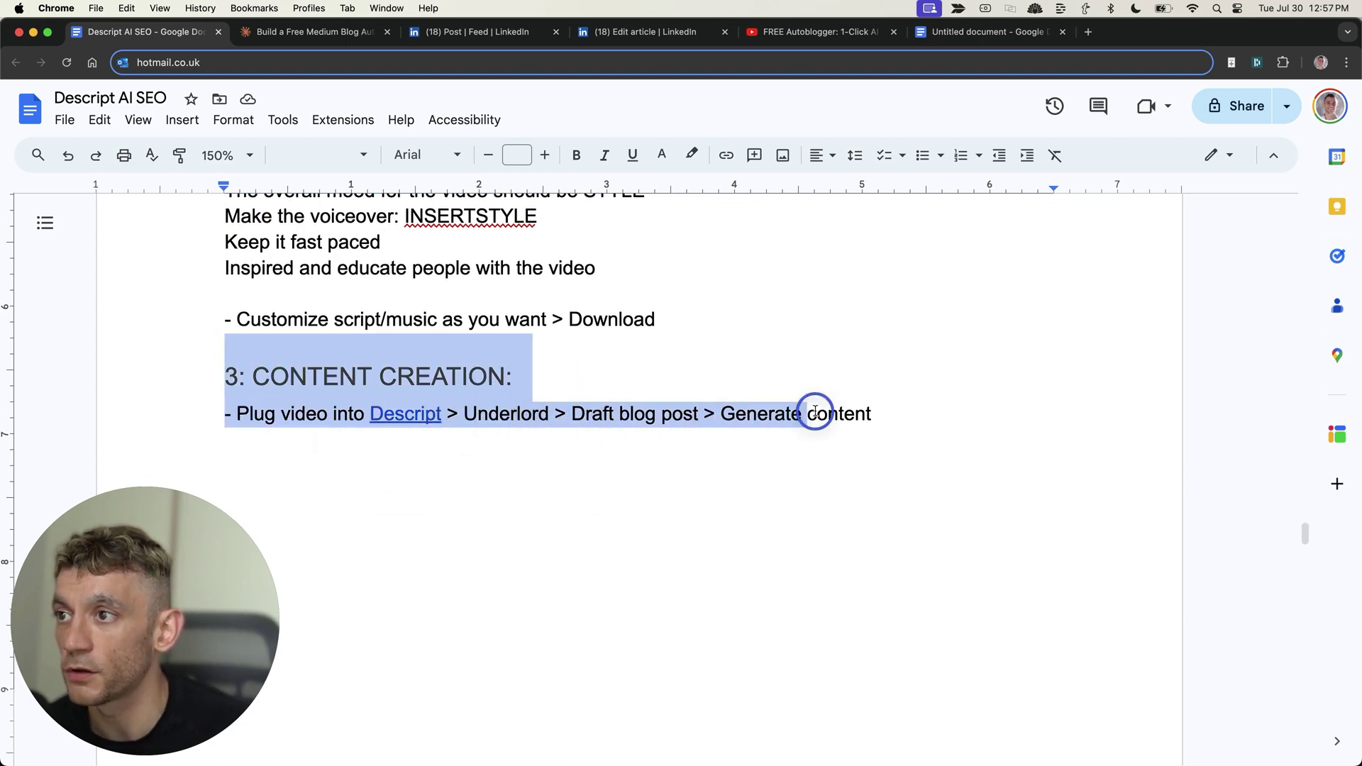
{"action": "scroll", "coordinate": [889, 401], "scroll_direction": "down", "scroll_amount": 5}
{"action": "left_click_drag", "start_coordinate": [229, 275], "coordinate": [789, 498]}
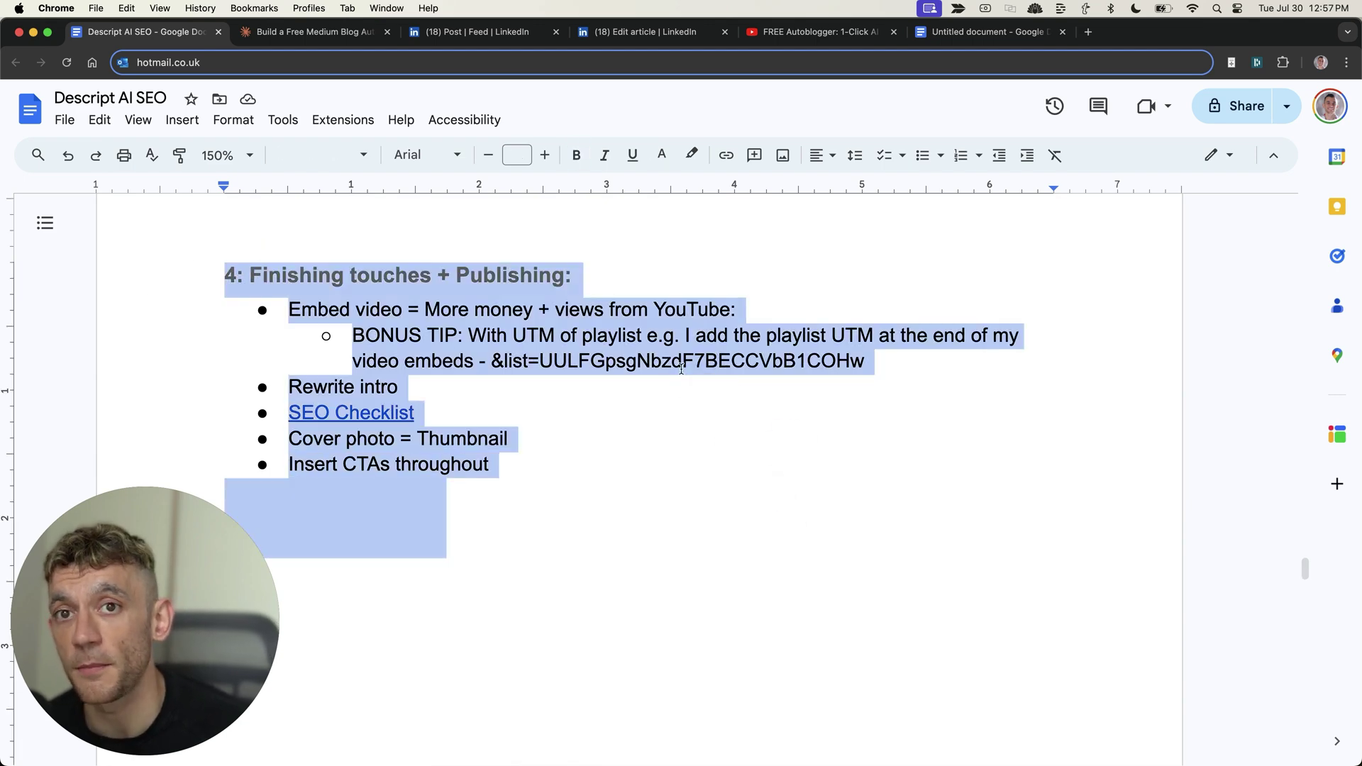
{"action": "left_click", "coordinate": [273, 356]}
{"action": "left_click_drag", "start_coordinate": [224, 276], "coordinate": [717, 533]}
- Delete the Finishing touches + Publishing section and highlight the first three learning bullets
{"action": "key", "text": "BackSpace"}
{"action": "scroll", "coordinate": [706, 523], "scroll_direction": "up", "scroll_amount": 15}
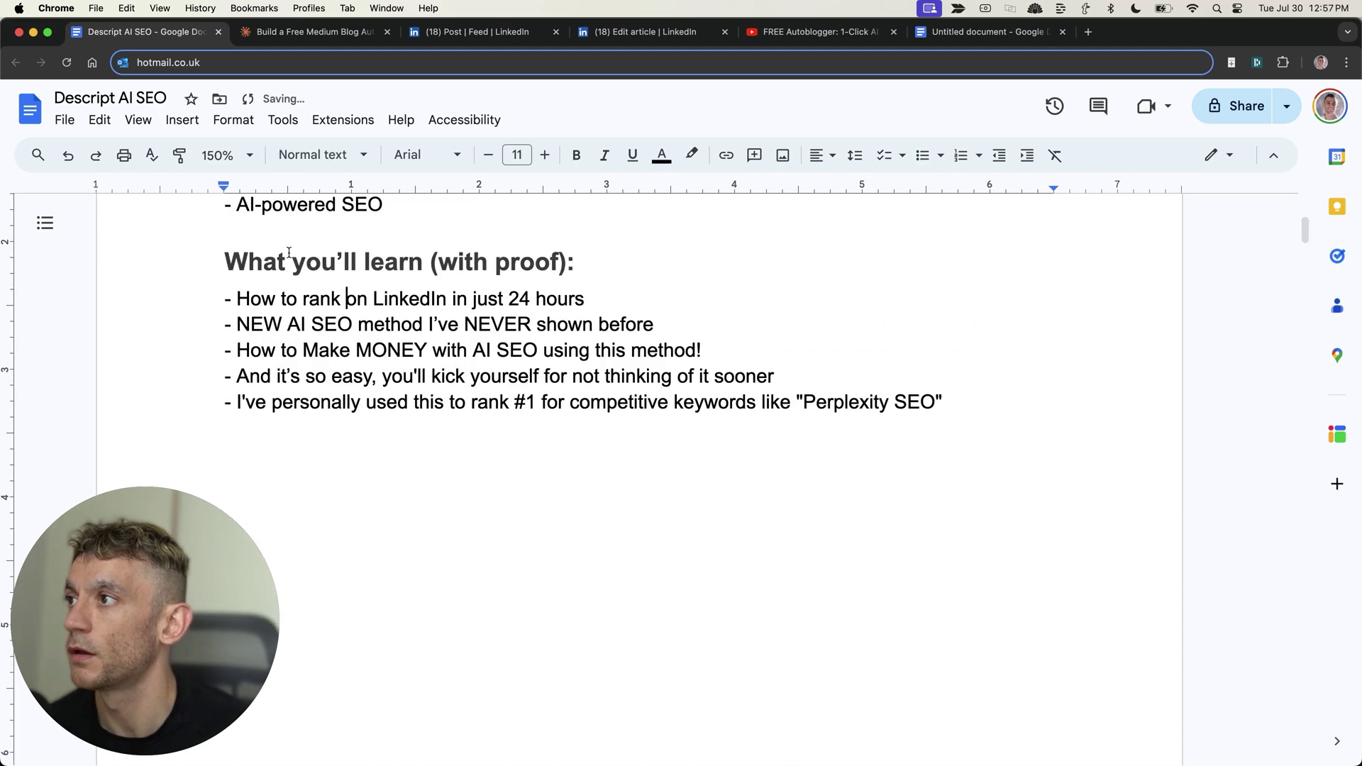
{"action": "mouse_move", "coordinate": [210, 303]}
{"action": "left_mouse_down"}
{"action": "mouse_move", "coordinate": [625, 301]}
{"action": "mouse_move", "coordinate": [682, 317]}
{"action": "left_mouse_up"}
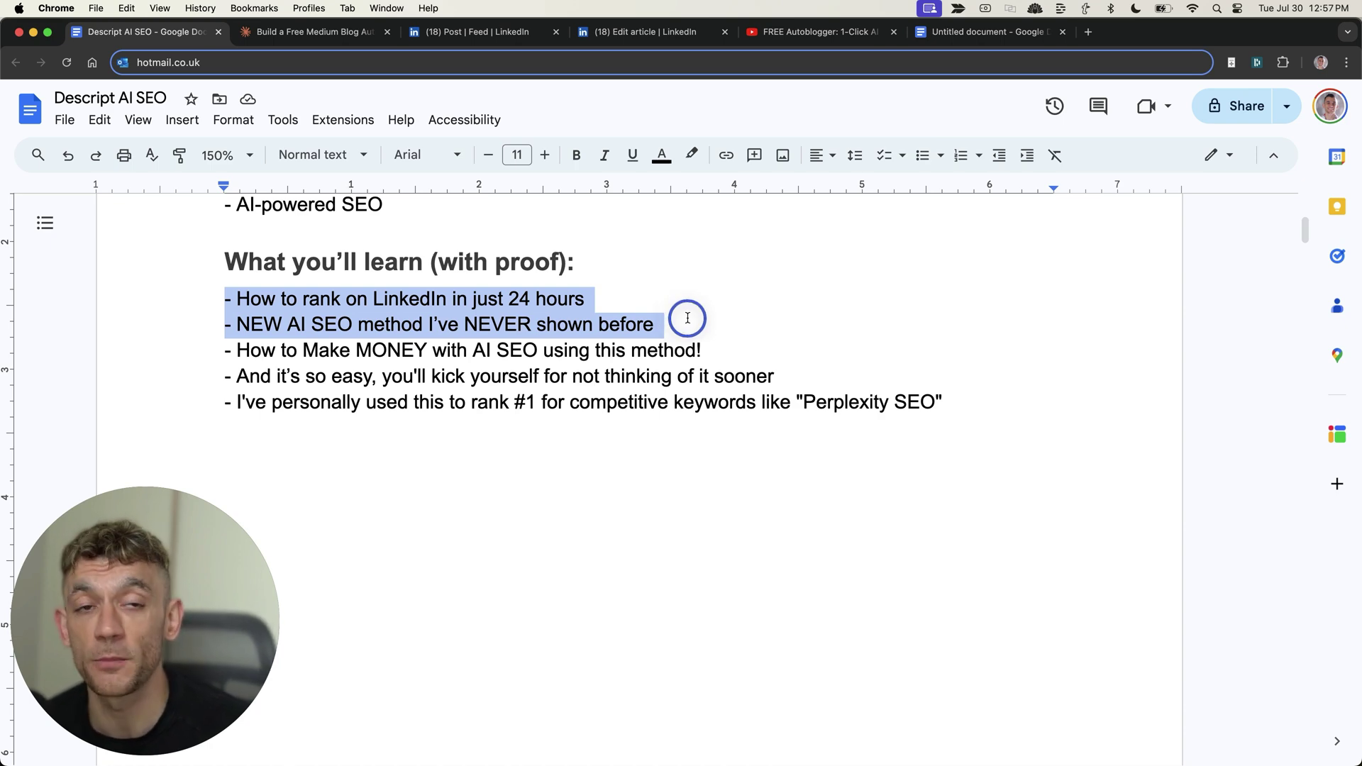
{"action": "left_click_drag", "start_coordinate": [688, 318], "coordinate": [735, 347]}
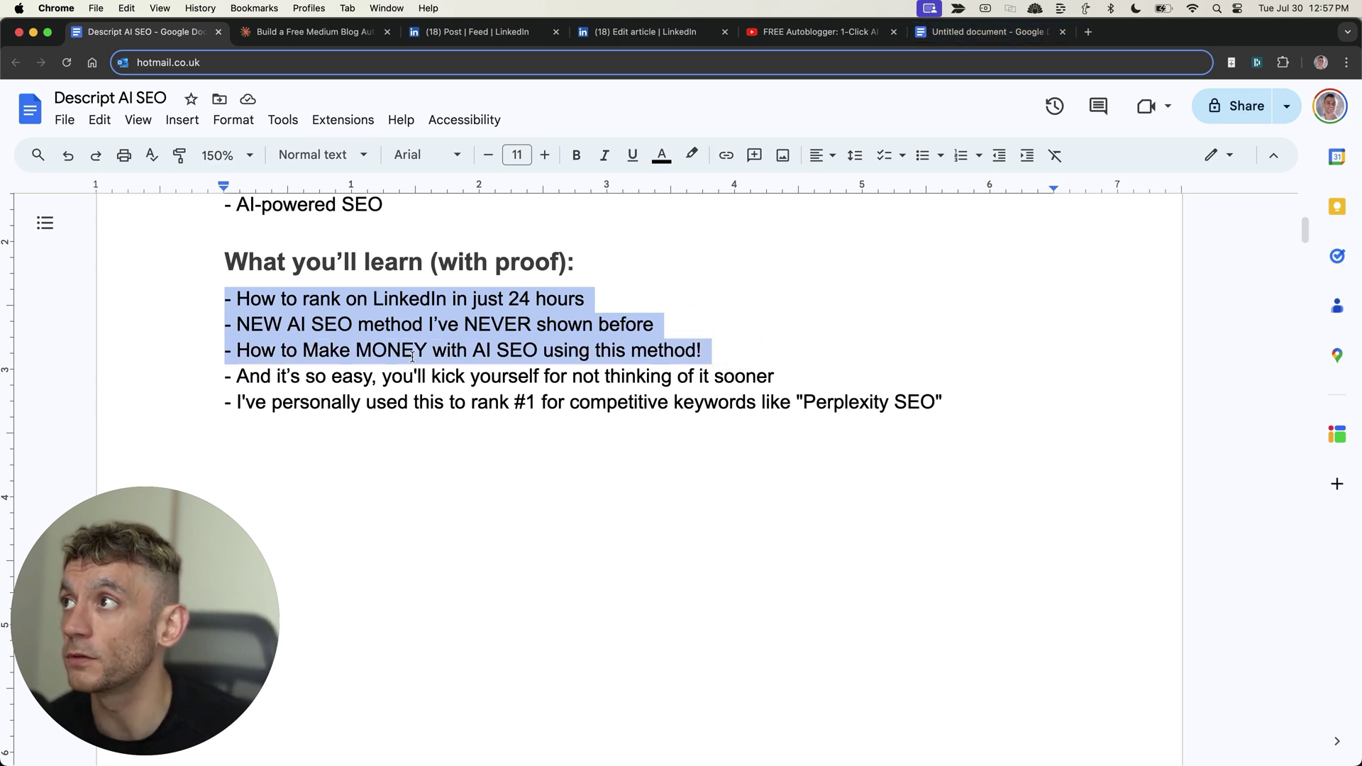
{"action": "mouse_move", "coordinate": [226, 299]}
{"action": "left_mouse_down"}
{"action": "mouse_move", "coordinate": [735, 344]}
{"action": "mouse_move", "coordinate": [811, 381]}
{"action": "mouse_move", "coordinate": [811, 418]}
{"action": "left_mouse_up"}
- Remove '#1' from the last learning bullet, then highlight the 'Is it free?' FAQ
{"action": "double_click", "coordinate": [526, 402]}
{"action": "key", "text": "BackSpace"}
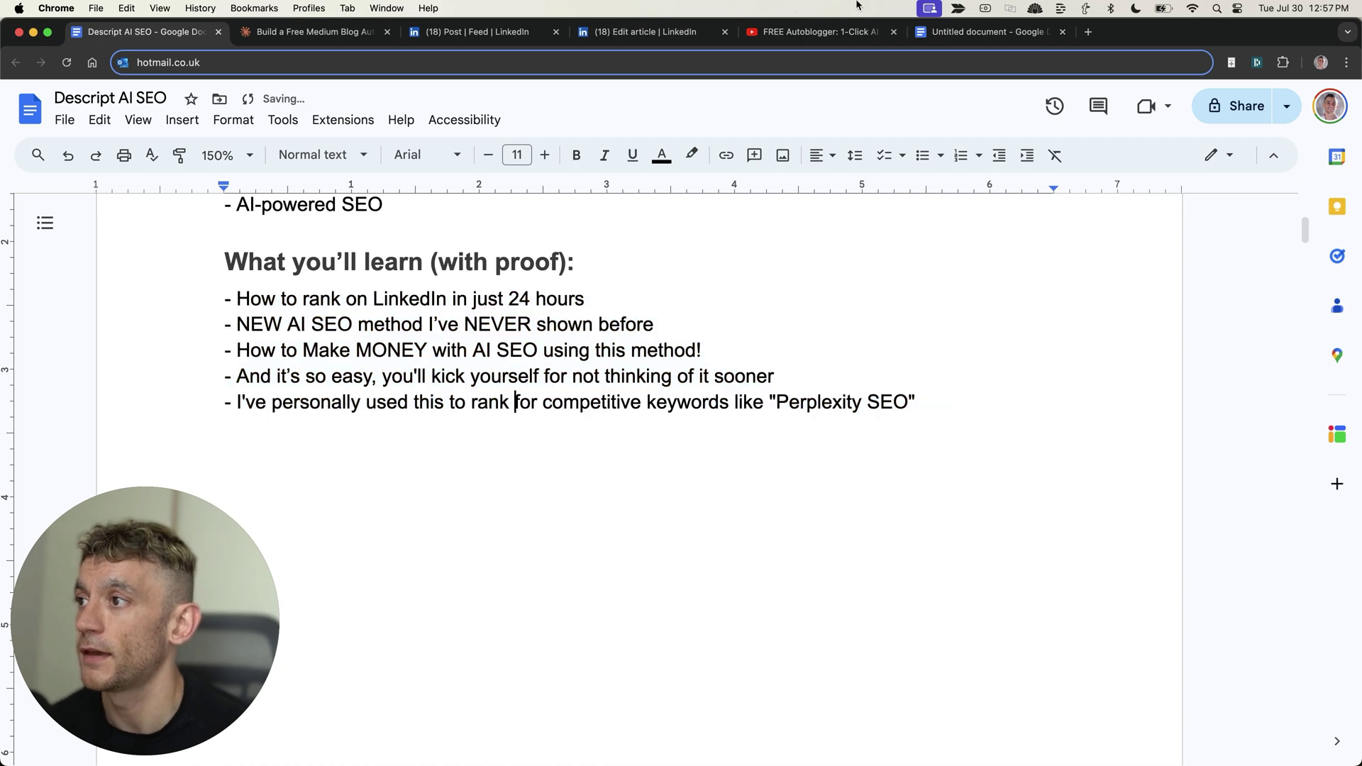
{"action": "left_click_drag", "start_coordinate": [166, 268], "coordinate": [948, 402]}
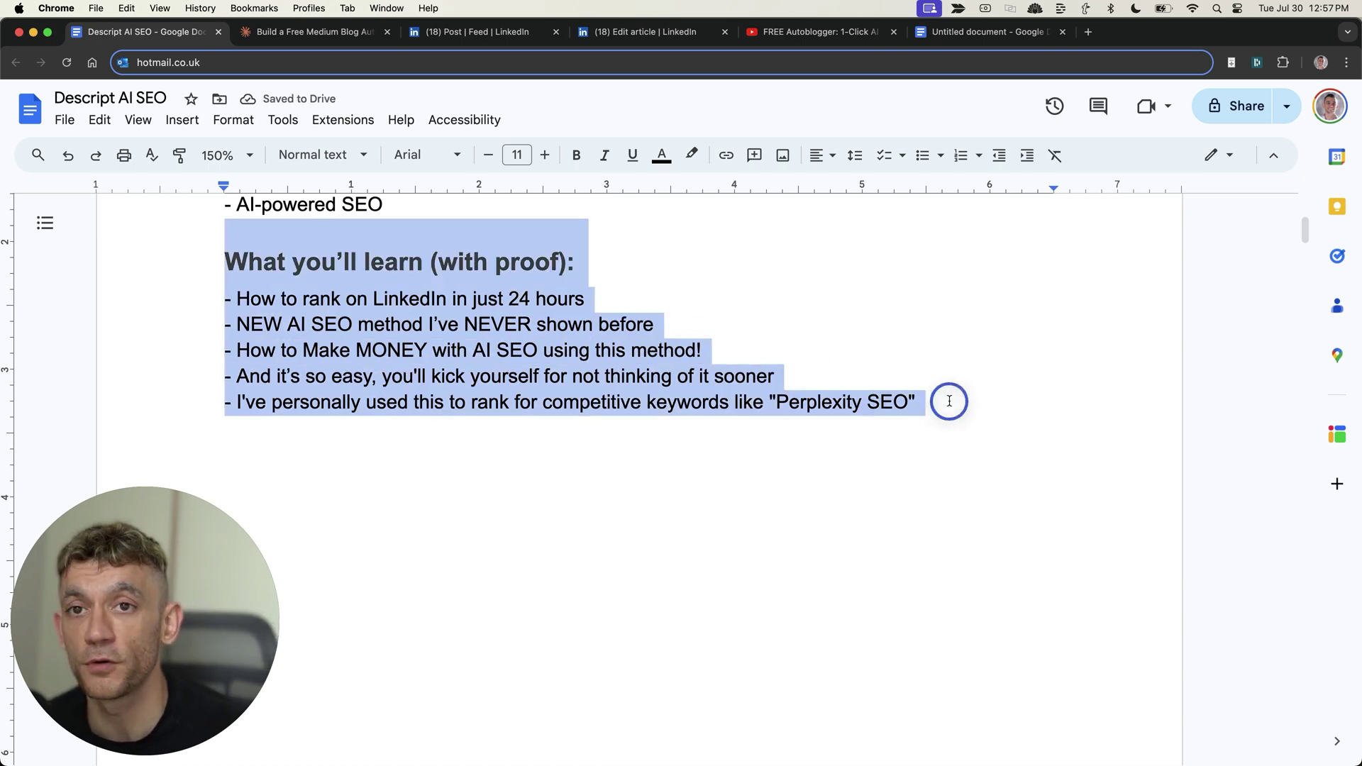
{"action": "scroll", "coordinate": [820, 379], "scroll_direction": "down", "scroll_amount": 15}
{"action": "scroll", "coordinate": [638, 405], "scroll_direction": "down", "scroll_amount": 10}
{"action": "left_click_drag", "start_coordinate": [224, 375], "coordinate": [645, 381]}
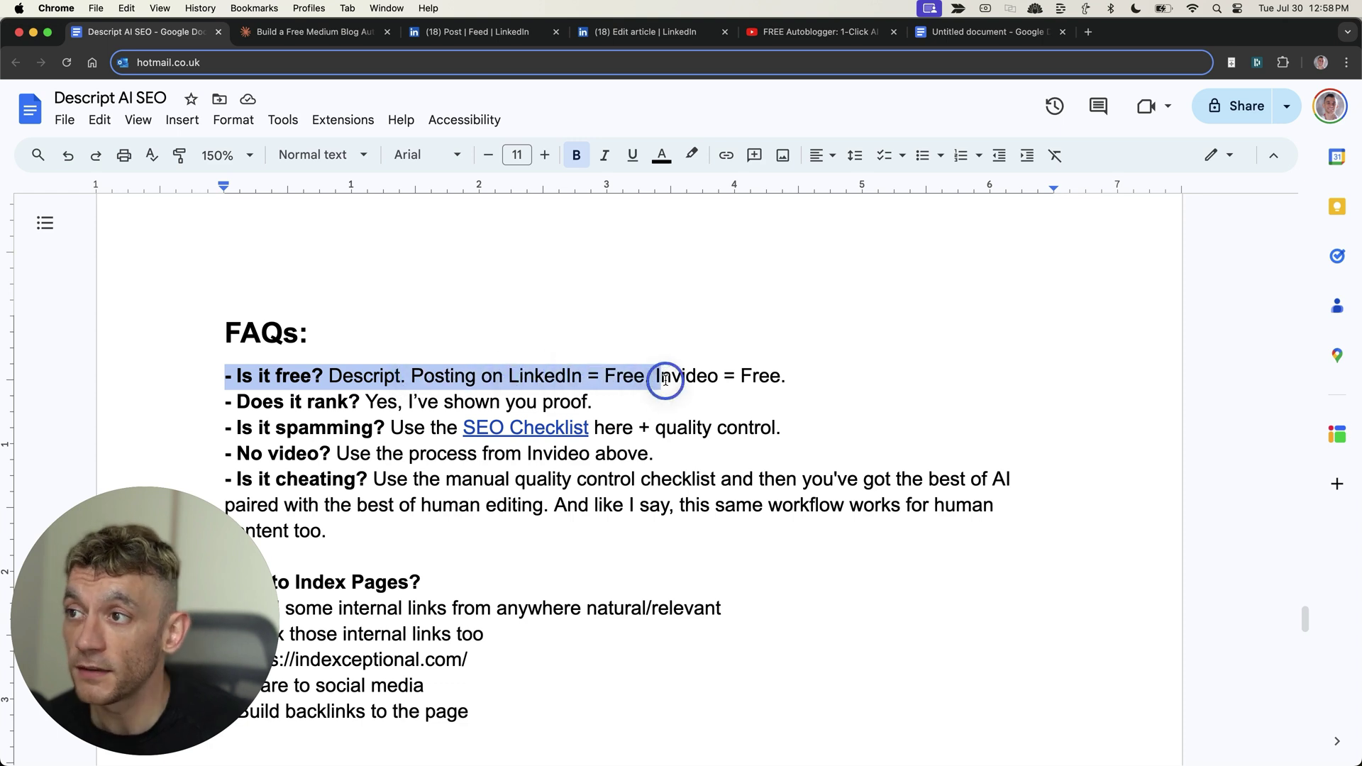
{"action": "left_click_drag", "start_coordinate": [645, 381], "coordinate": [813, 376]}
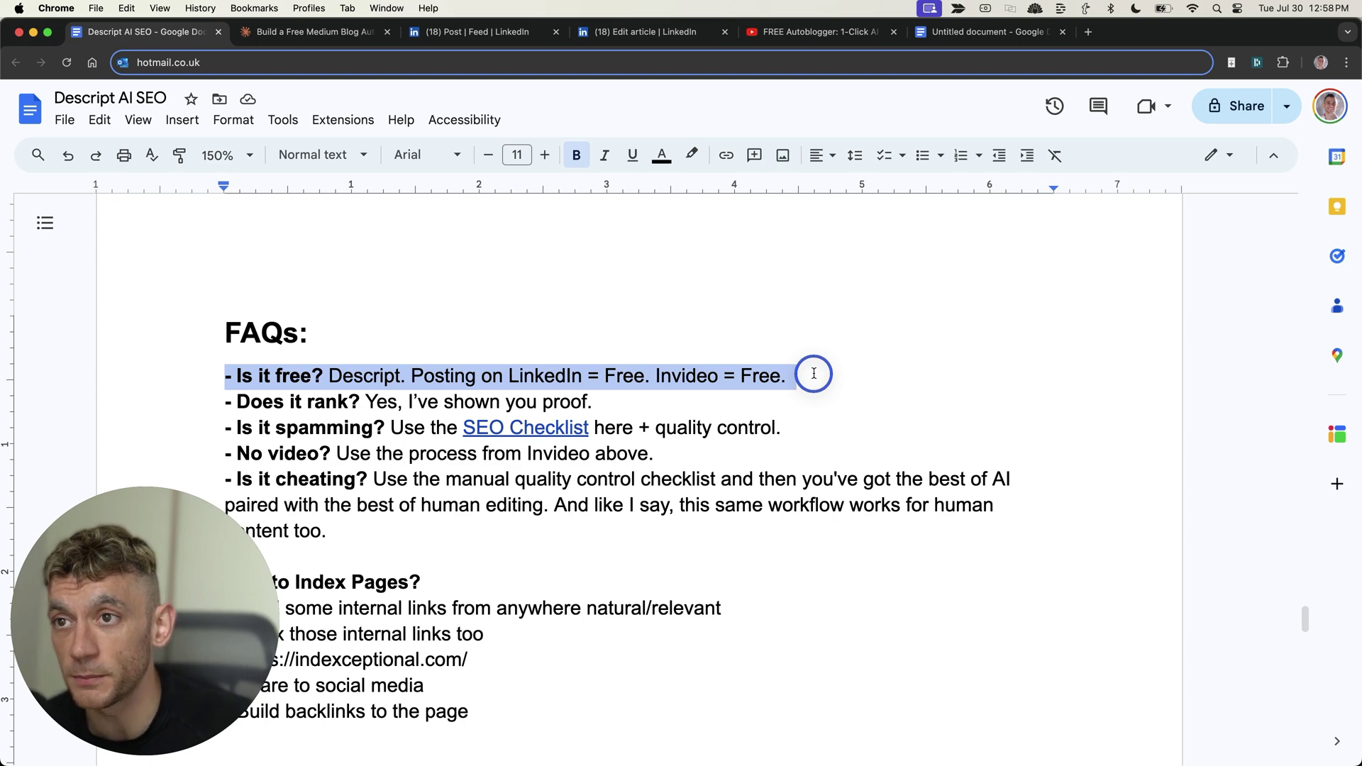
{"action": "left_click_drag", "start_coordinate": [329, 375], "coordinate": [788, 376]}
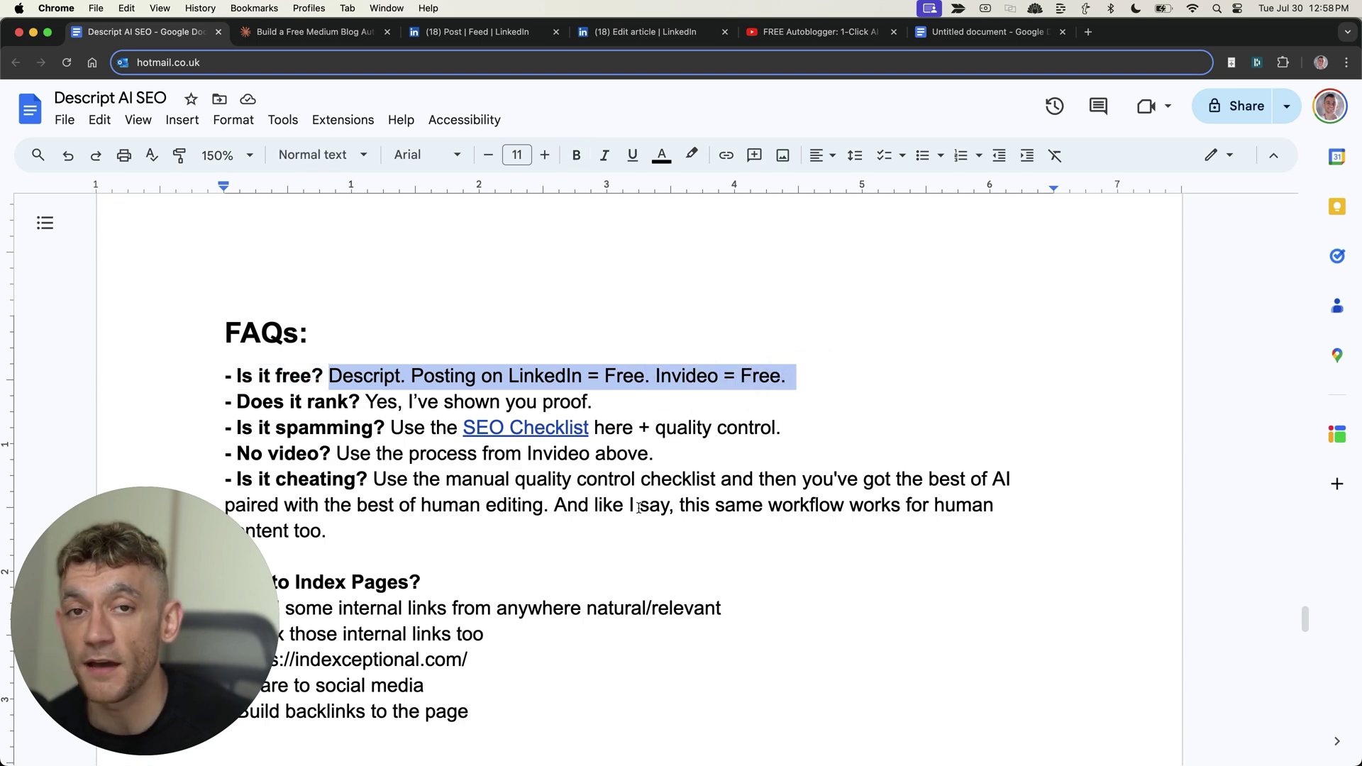
{"action": "scroll", "coordinate": [654, 434], "scroll_direction": "down", "scroll_amount": 2}
{"action": "left_click_drag", "start_coordinate": [181, 316], "coordinate": [619, 315]}
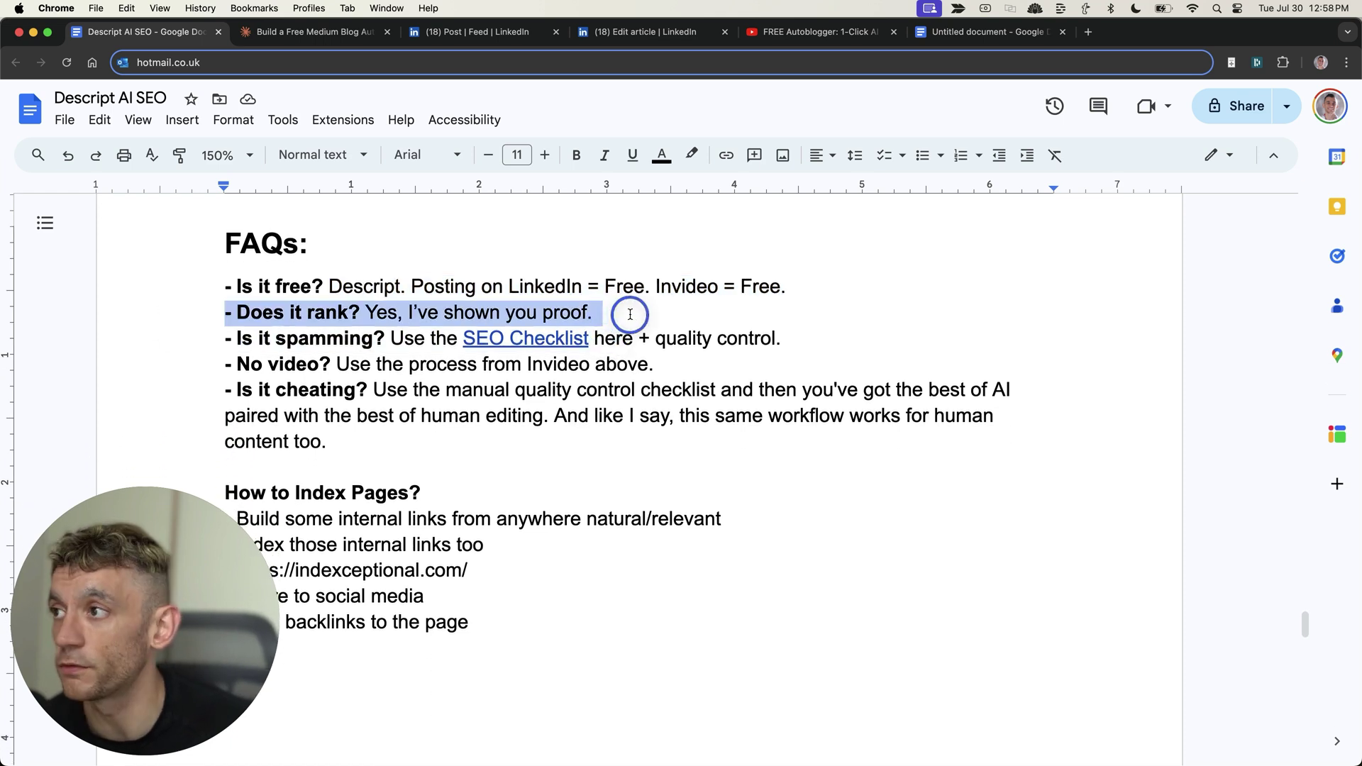
{"action": "left_click", "coordinate": [630, 315]}
{"action": "left_click_drag", "start_coordinate": [222, 338], "coordinate": [426, 339]}
{"action": "left_click", "coordinate": [767, 316]}
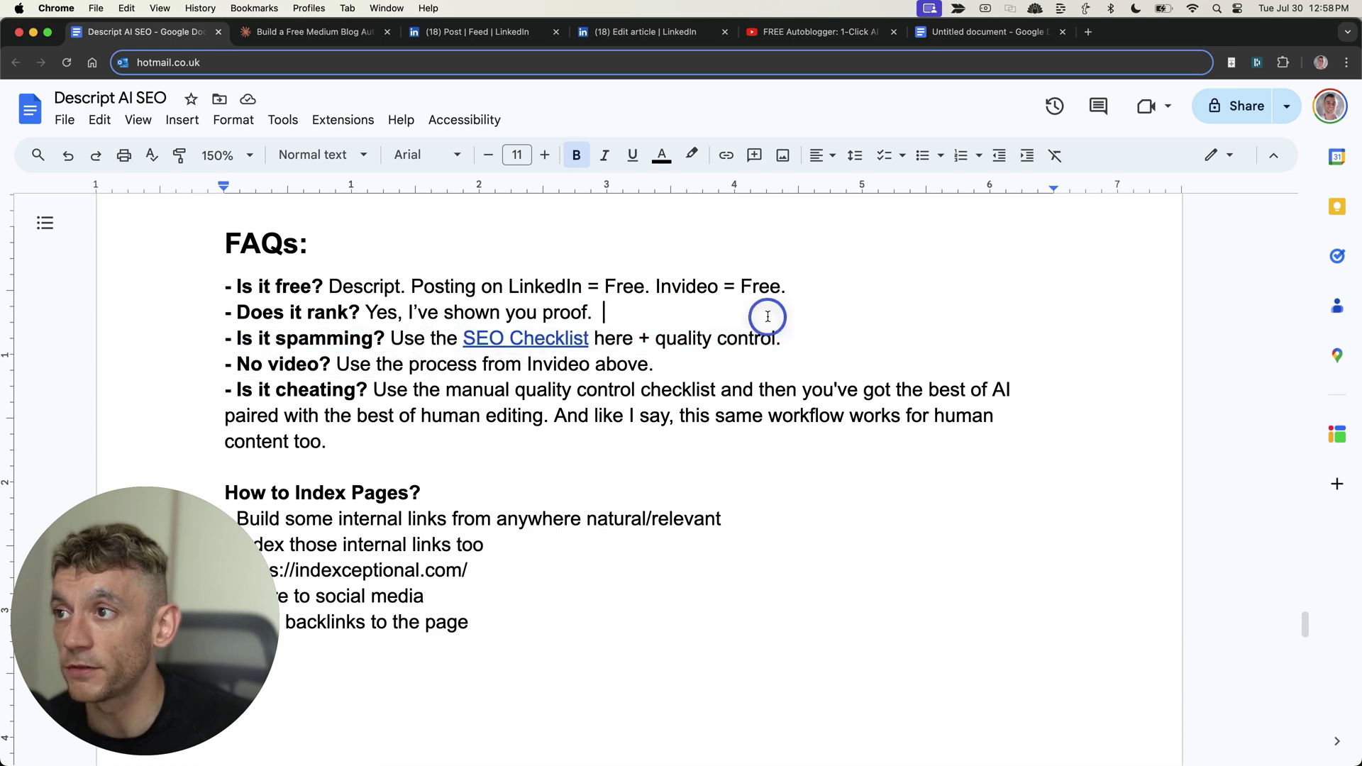
{"action": "triple_click", "coordinate": [788, 335]}
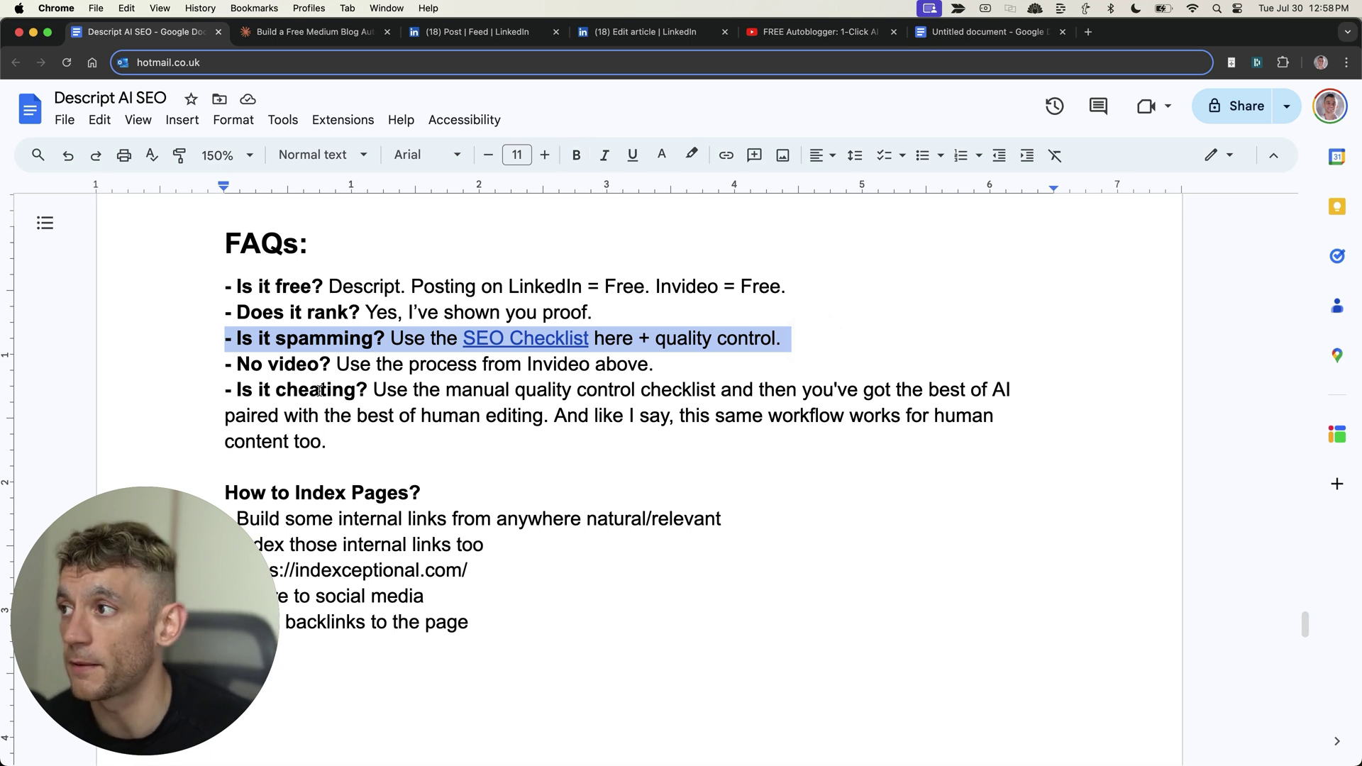
{"action": "left_click_drag", "start_coordinate": [225, 364], "coordinate": [659, 366]}
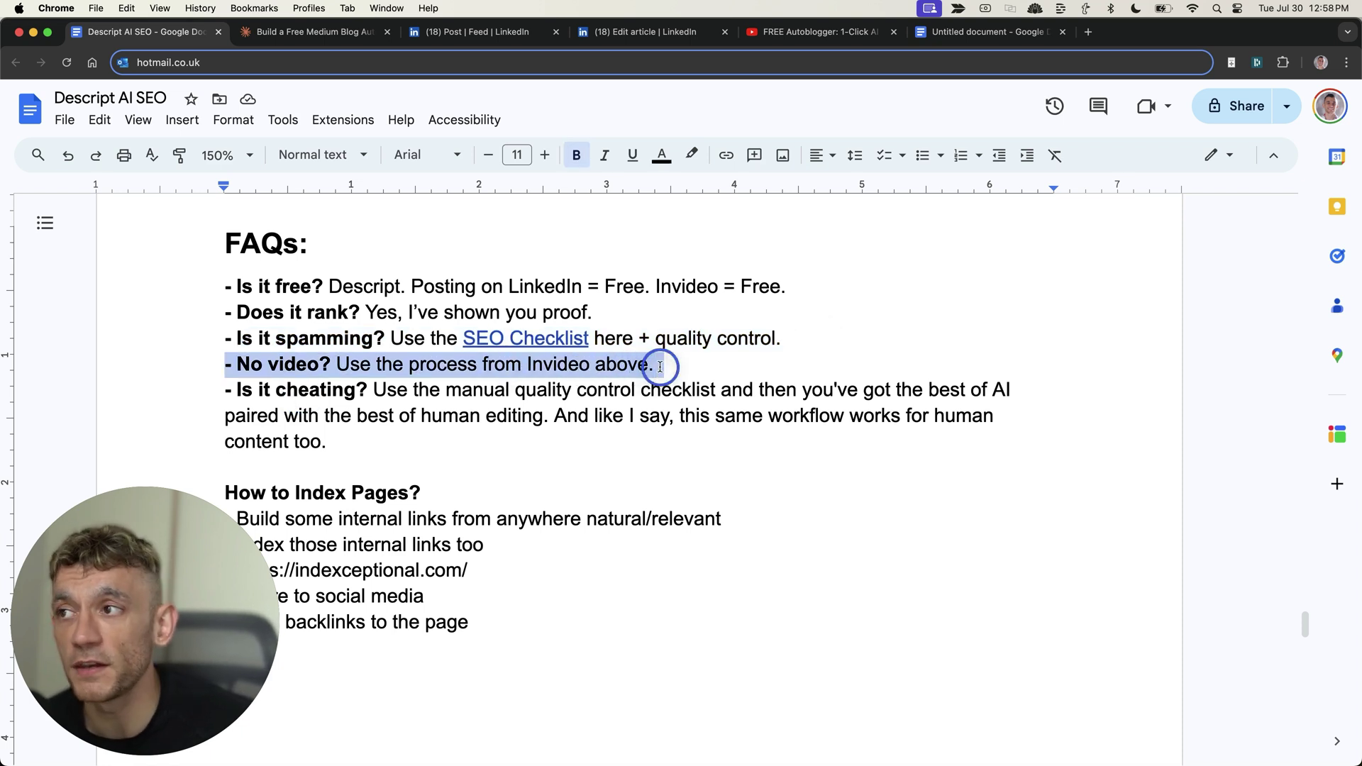
{"action": "left_click", "coordinate": [555, 365]}
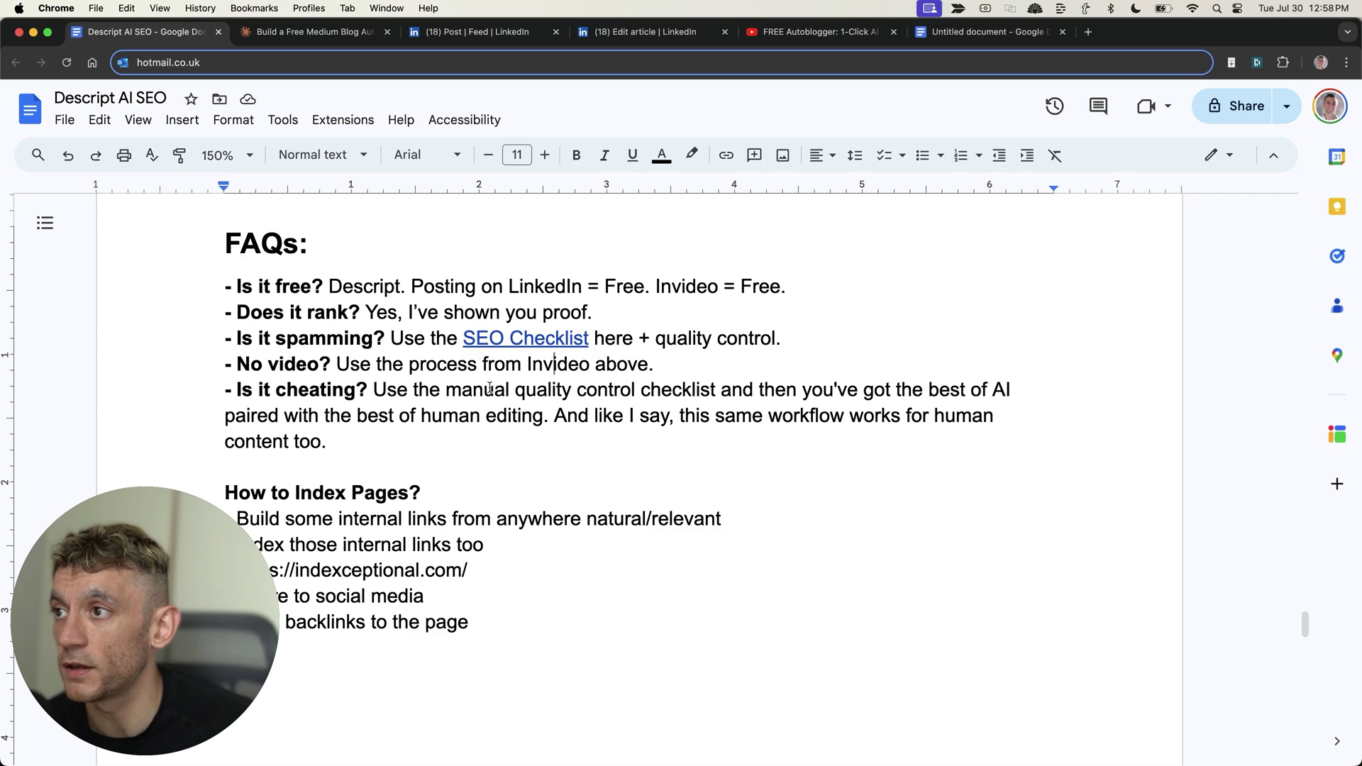
{"action": "left_click_drag", "start_coordinate": [225, 364], "coordinate": [733, 356]}
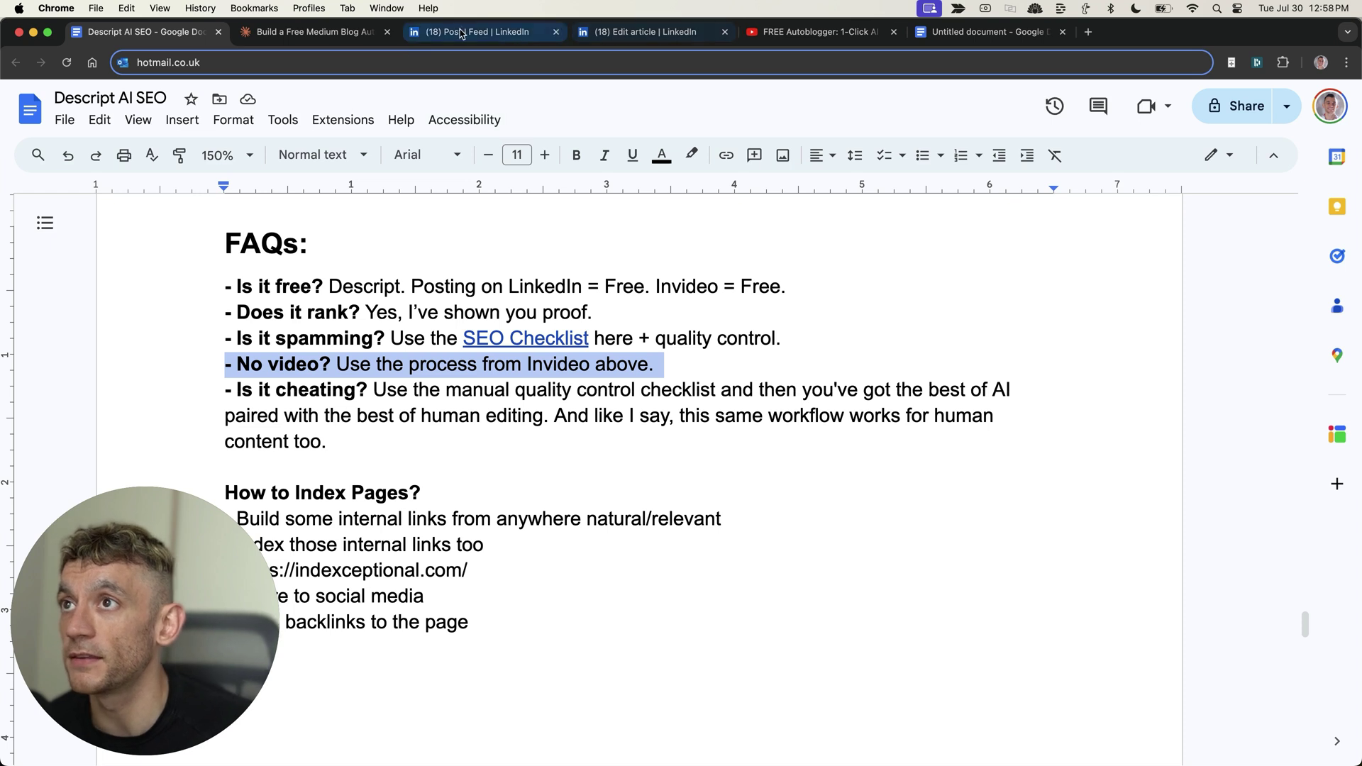
{"action": "mouse_move", "coordinate": [225, 390]}
{"action": "left_mouse_down"}
{"action": "mouse_move", "coordinate": [388, 413]}
{"action": "mouse_move", "coordinate": [413, 389]}
{"action": "left_mouse_up"}
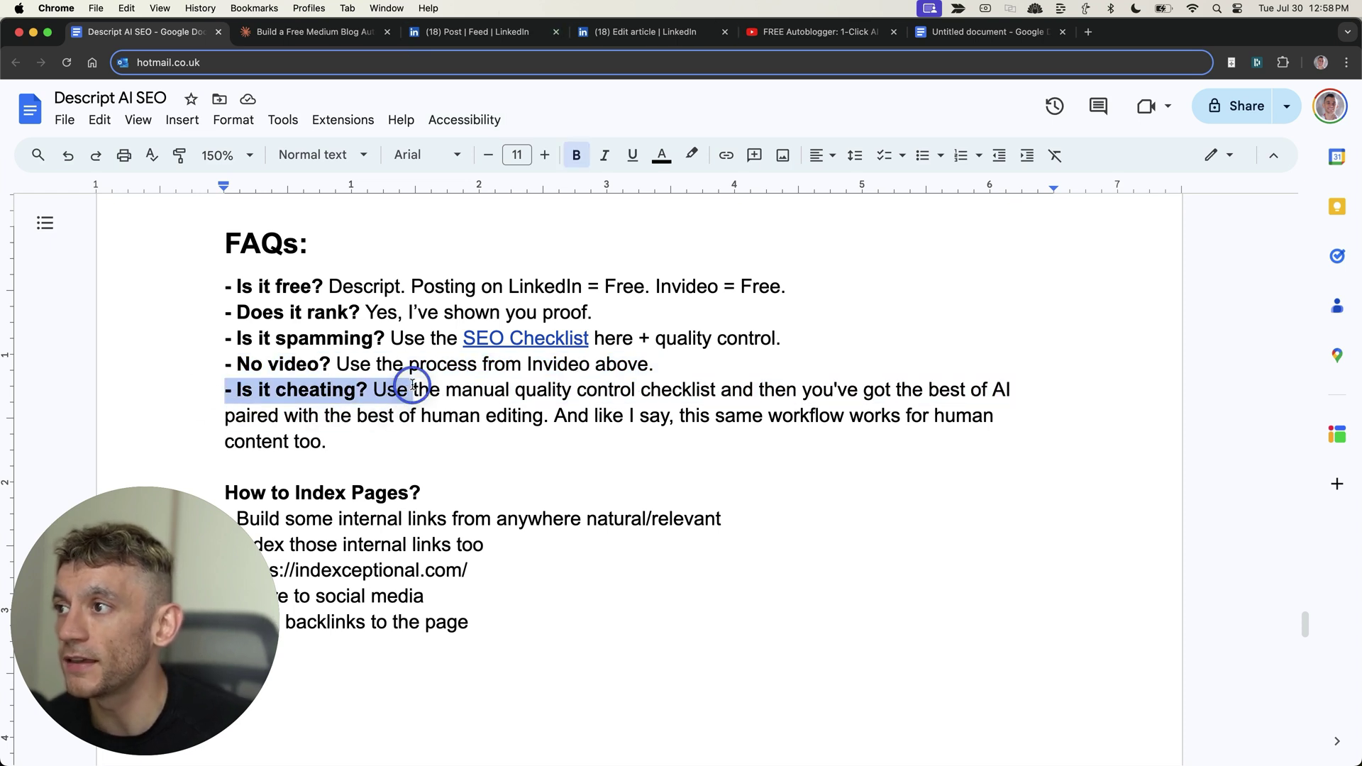
{"action": "left_click_drag", "start_coordinate": [656, 364], "coordinate": [533, 365]}
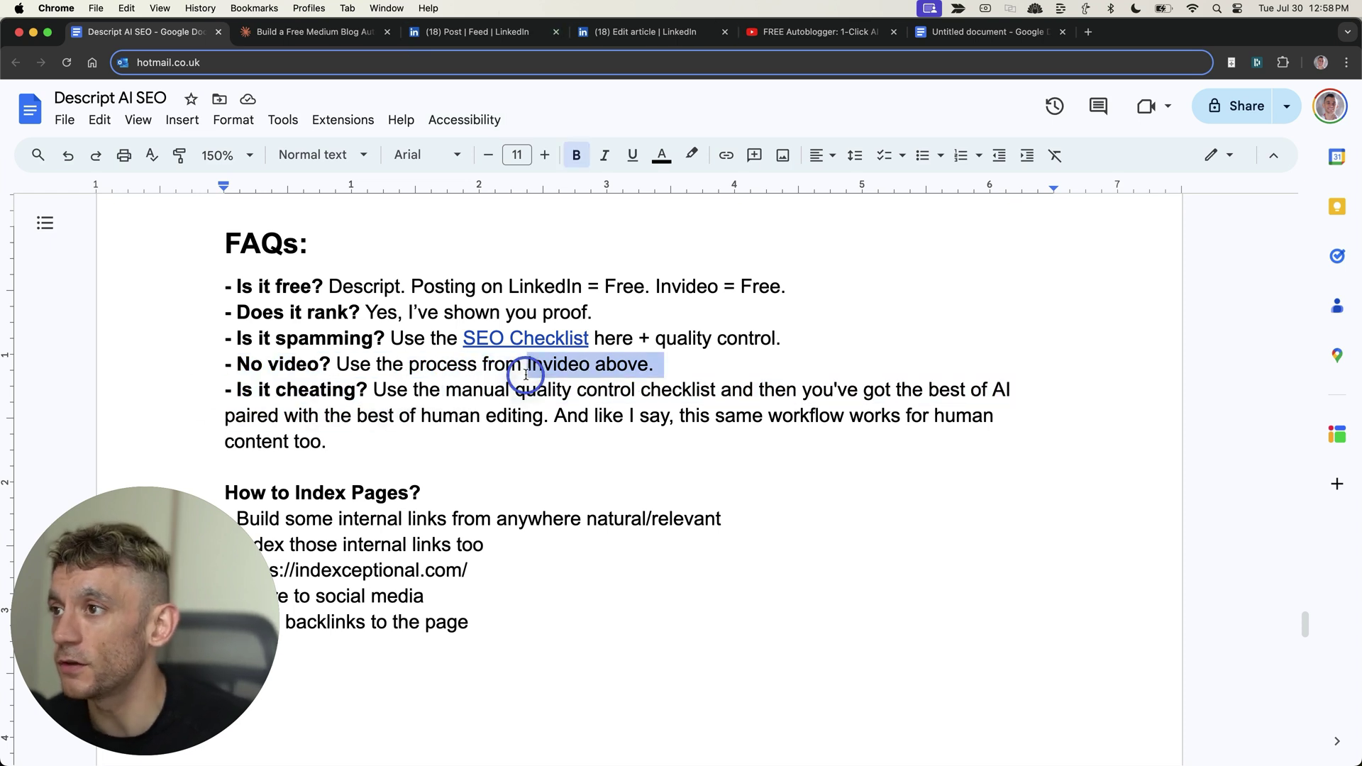
{"action": "left_click", "coordinate": [691, 374]}
{"action": "left_click_drag", "start_coordinate": [691, 374], "coordinate": [543, 417]}
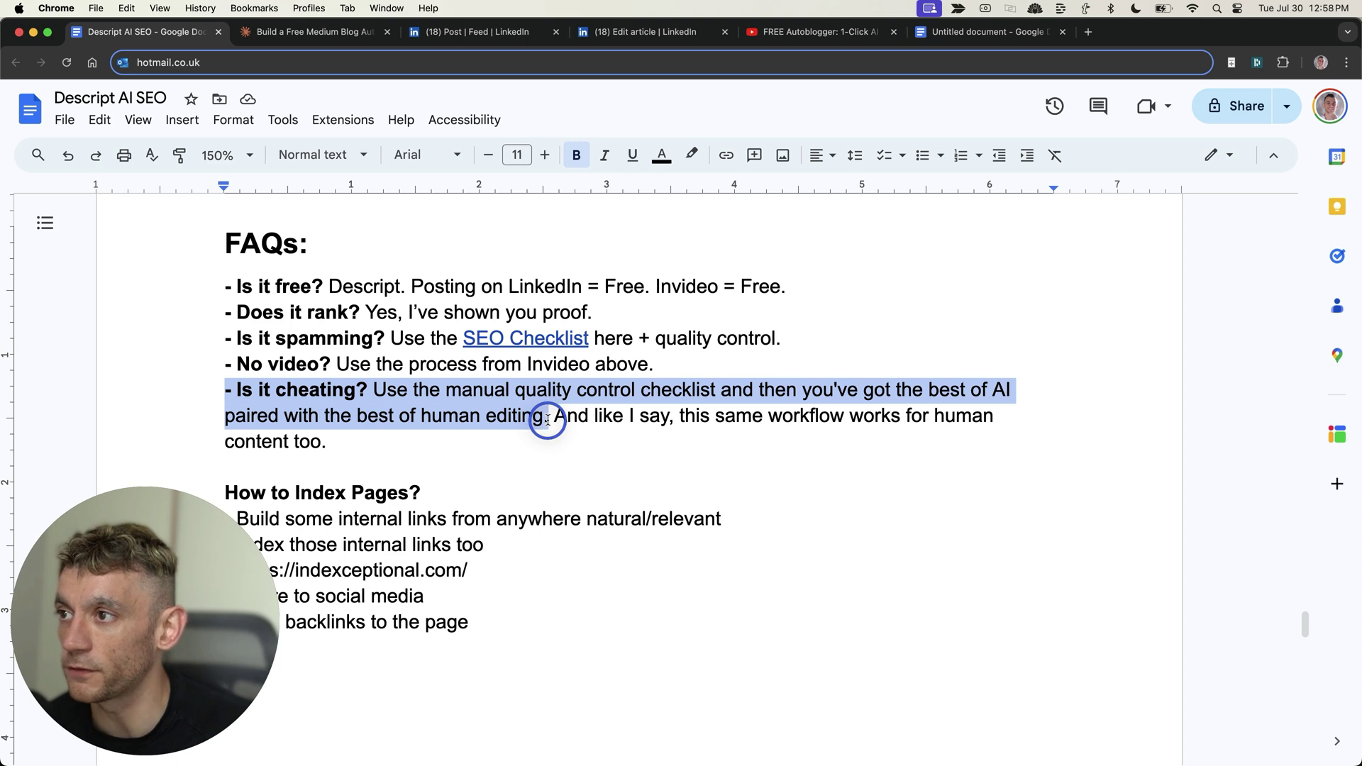
{"action": "left_click_drag", "start_coordinate": [224, 309], "coordinate": [405, 333]}
{"action": "left_click", "coordinate": [228, 352]}
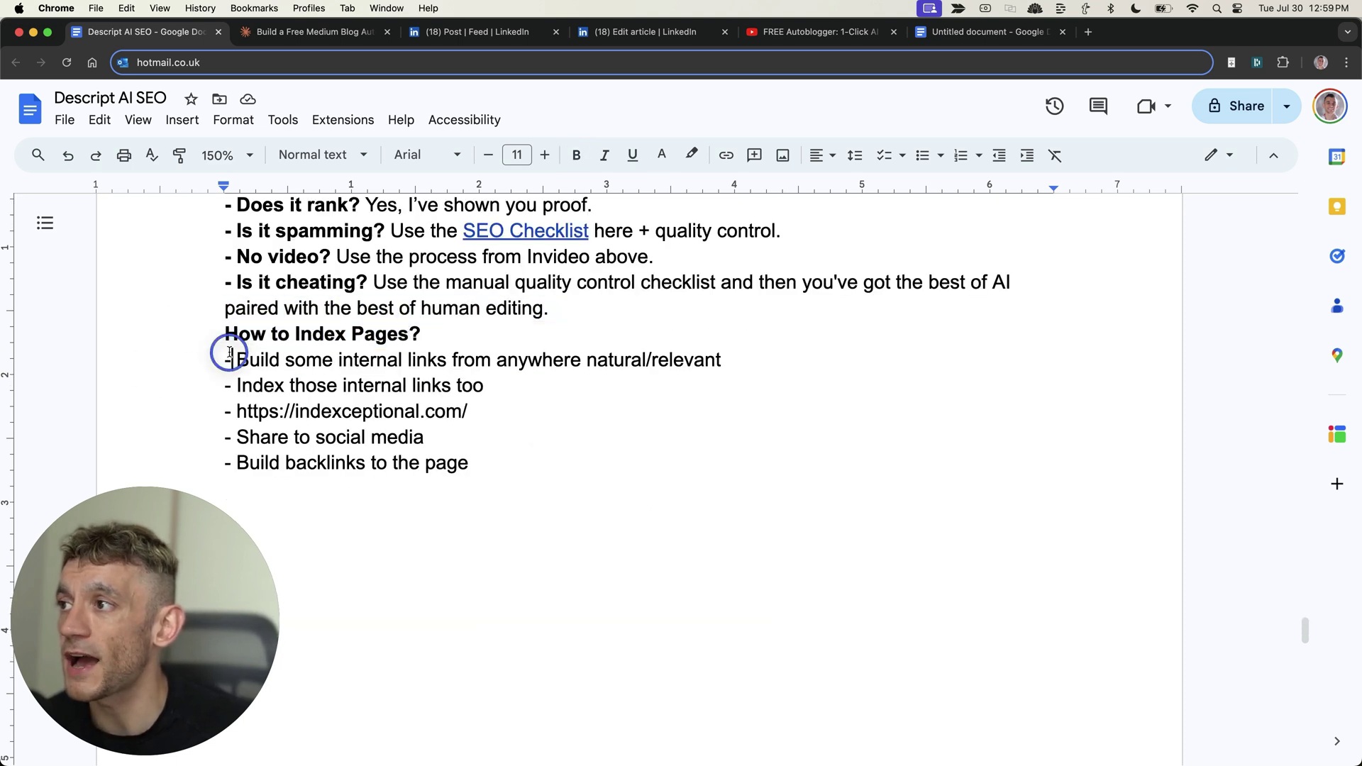
{"action": "left_click", "coordinate": [164, 336]}
{"action": "mouse_move", "coordinate": [164, 337]}
{"action": "left_mouse_down"}
{"action": "mouse_move", "coordinate": [772, 355]}
{"action": "mouse_move", "coordinate": [752, 423]}
{"action": "left_mouse_up"}
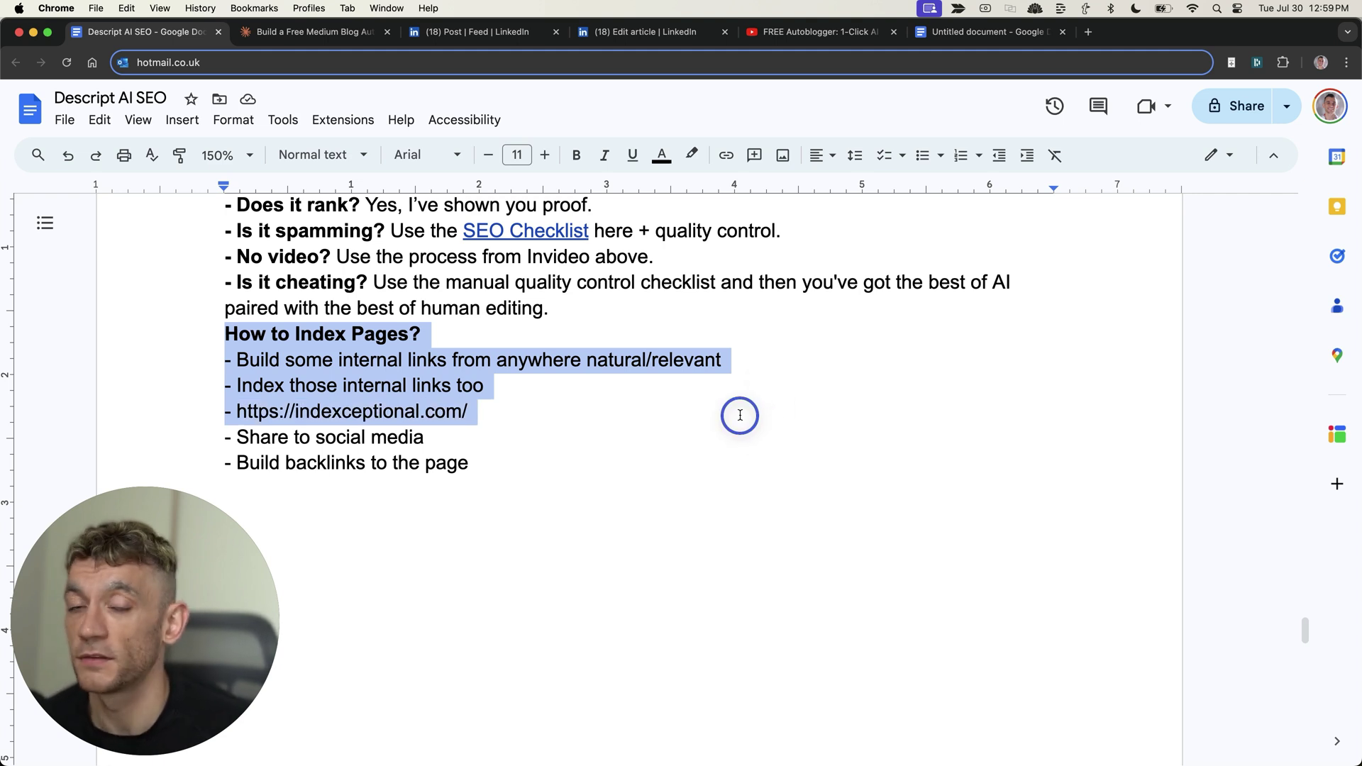
{"action": "left_click_drag", "start_coordinate": [731, 423], "coordinate": [727, 467]}
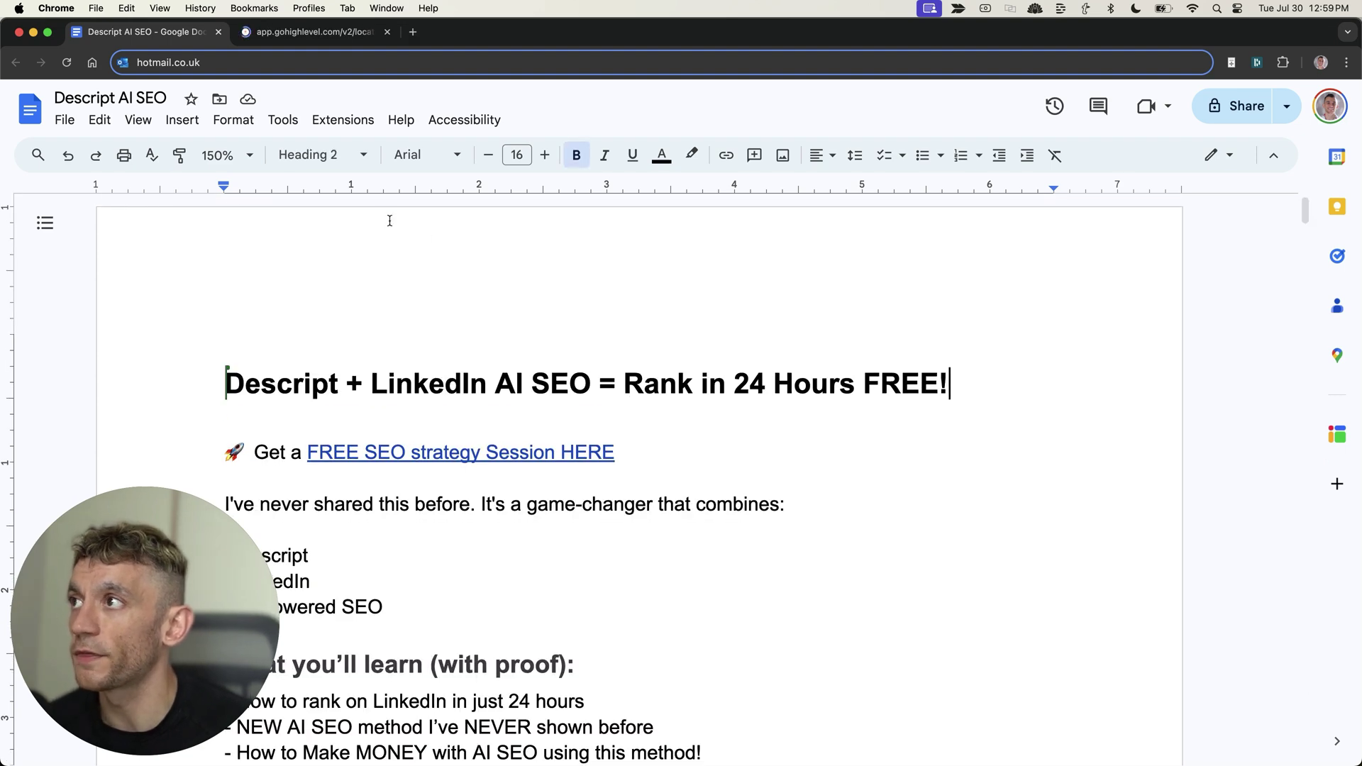
- Set the doc's General access to 'Anyone with the link', then switch to the GoHighLevel tab
{"action": "left_click", "coordinate": [1240, 105]}
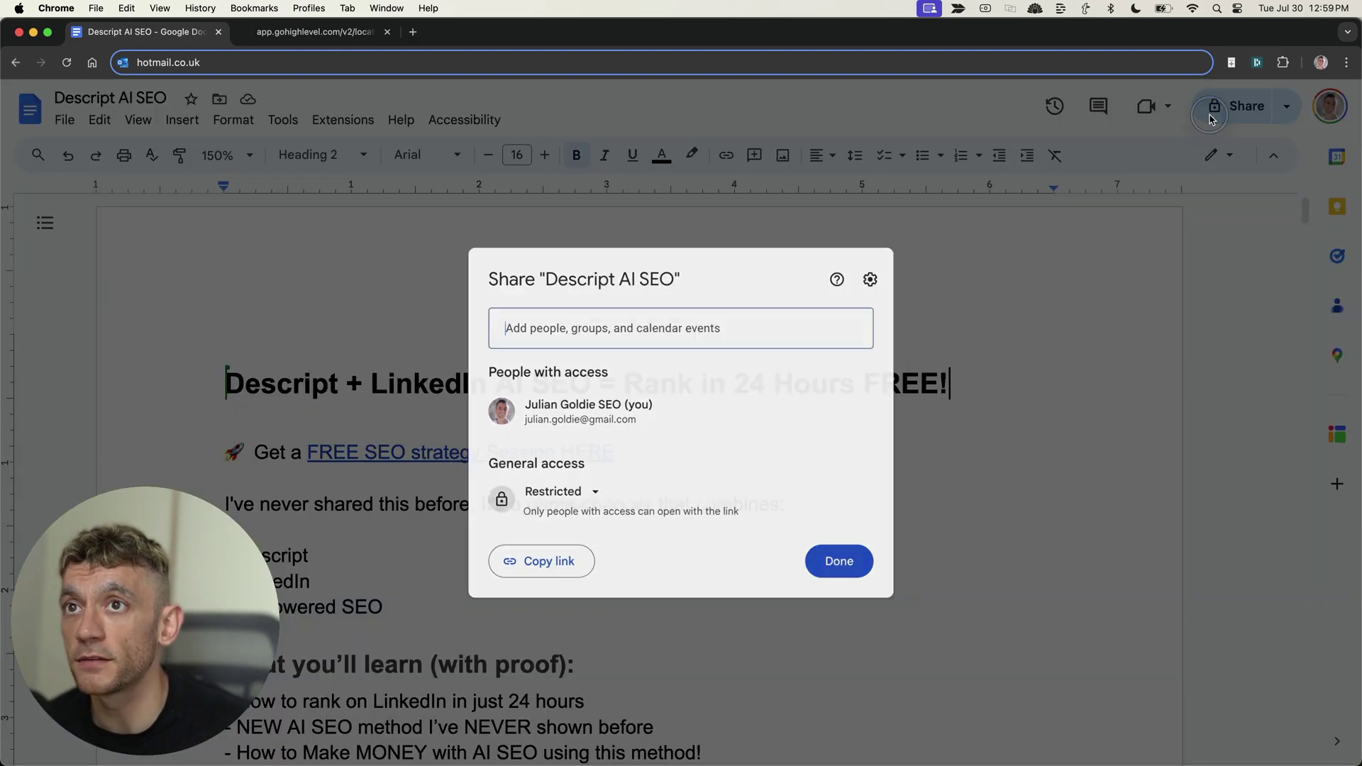
{"action": "left_click", "coordinate": [545, 509]}
{"action": "left_click", "coordinate": [557, 569]}
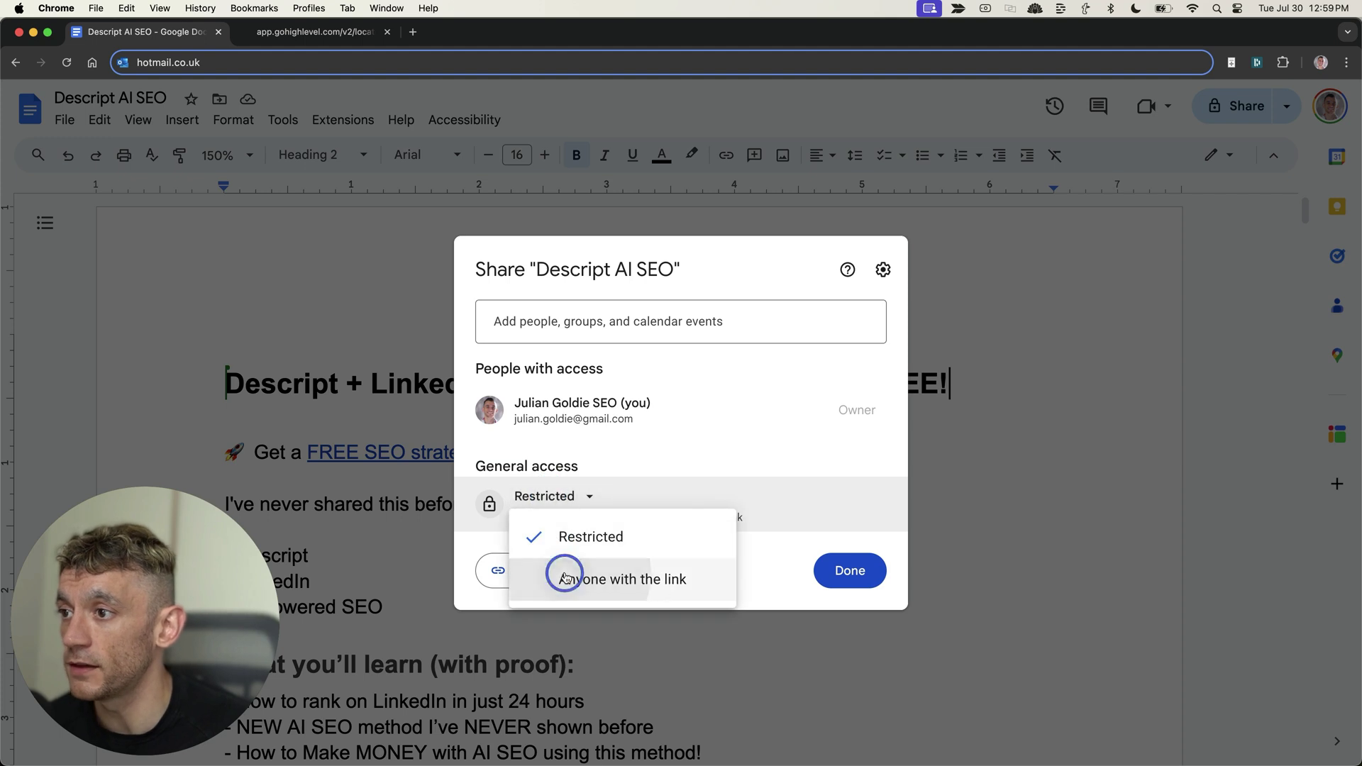
{"action": "left_click", "coordinate": [549, 582]}
{"action": "key", "text": "ctrl+Tab"}
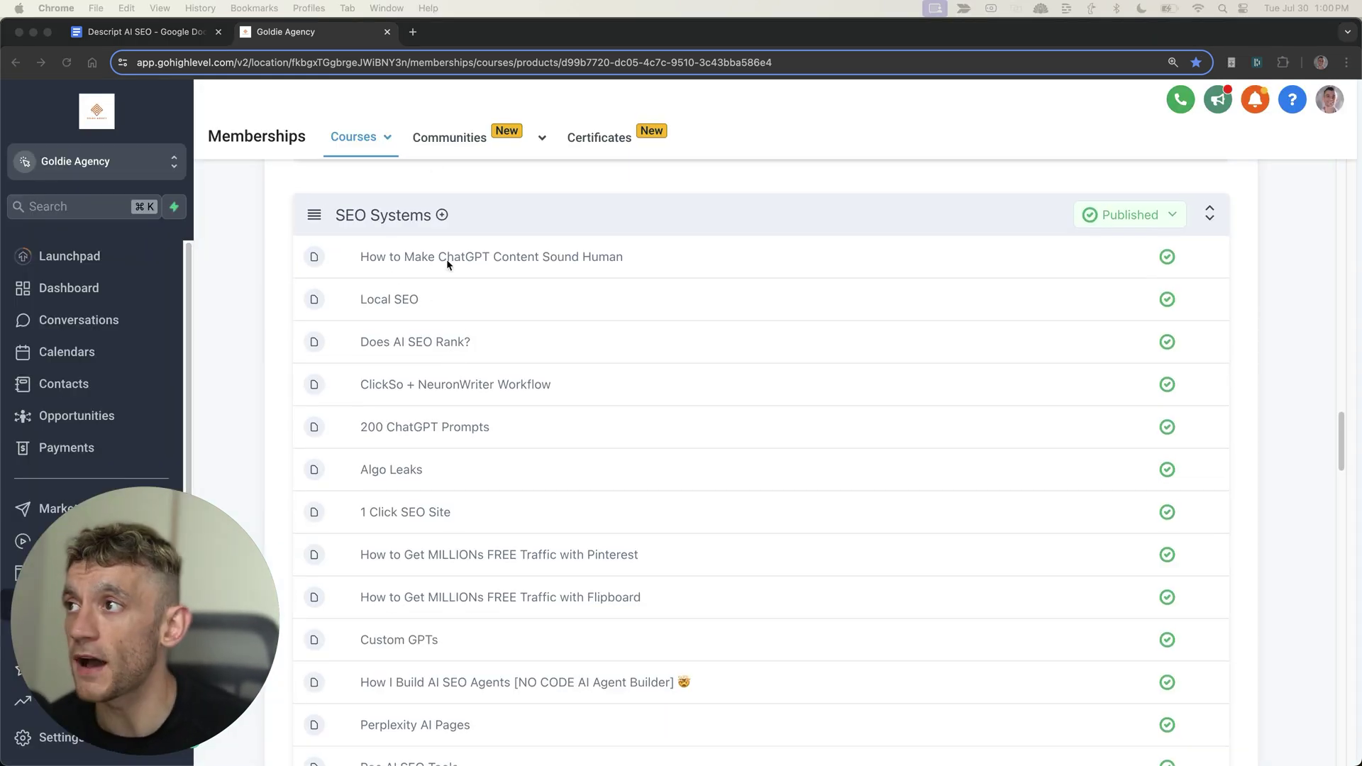
- Create the 'Descript + LinkedIn AI SEO' lesson under SEO Systems and open it for editing
{"action": "left_click", "coordinate": [1271, 220]}
{"action": "left_click", "coordinate": [442, 211]}
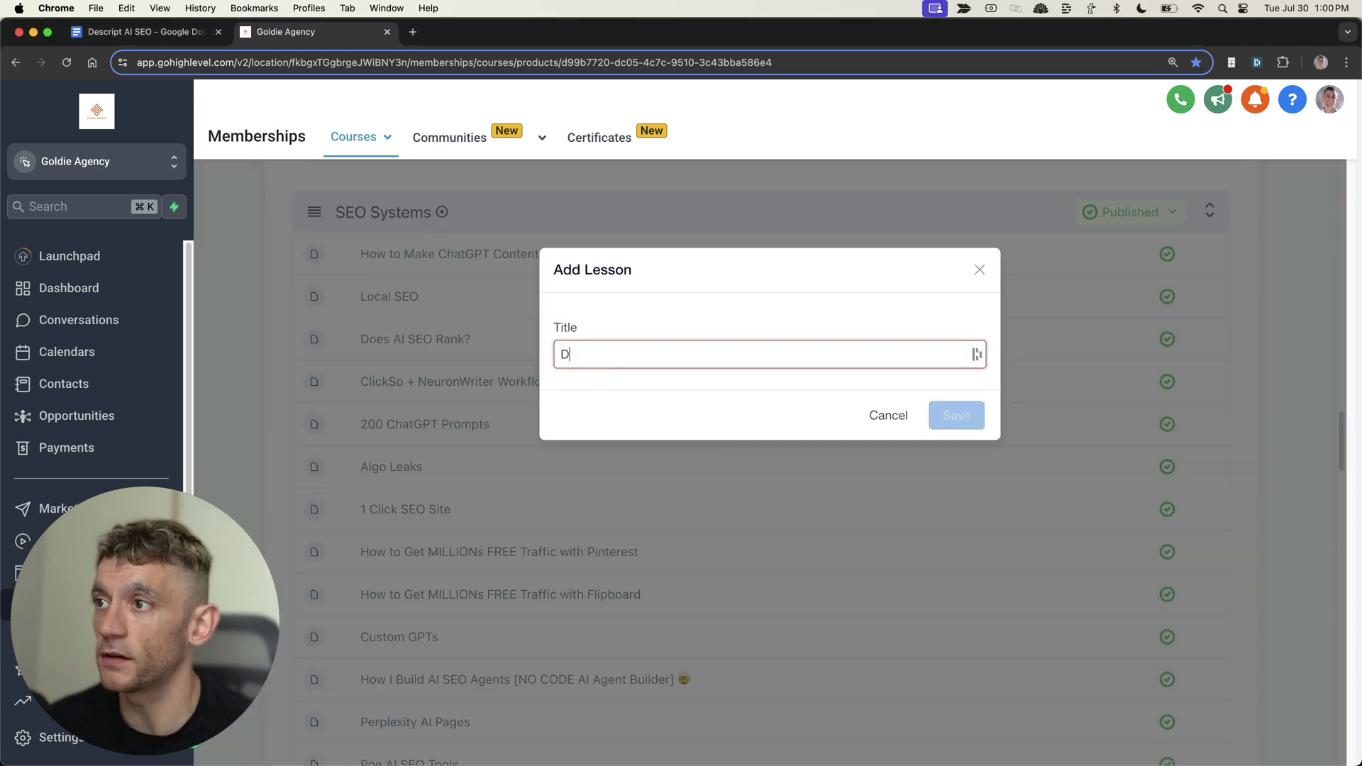
{"action": "type", "text": "Descript + LinkedIn "}
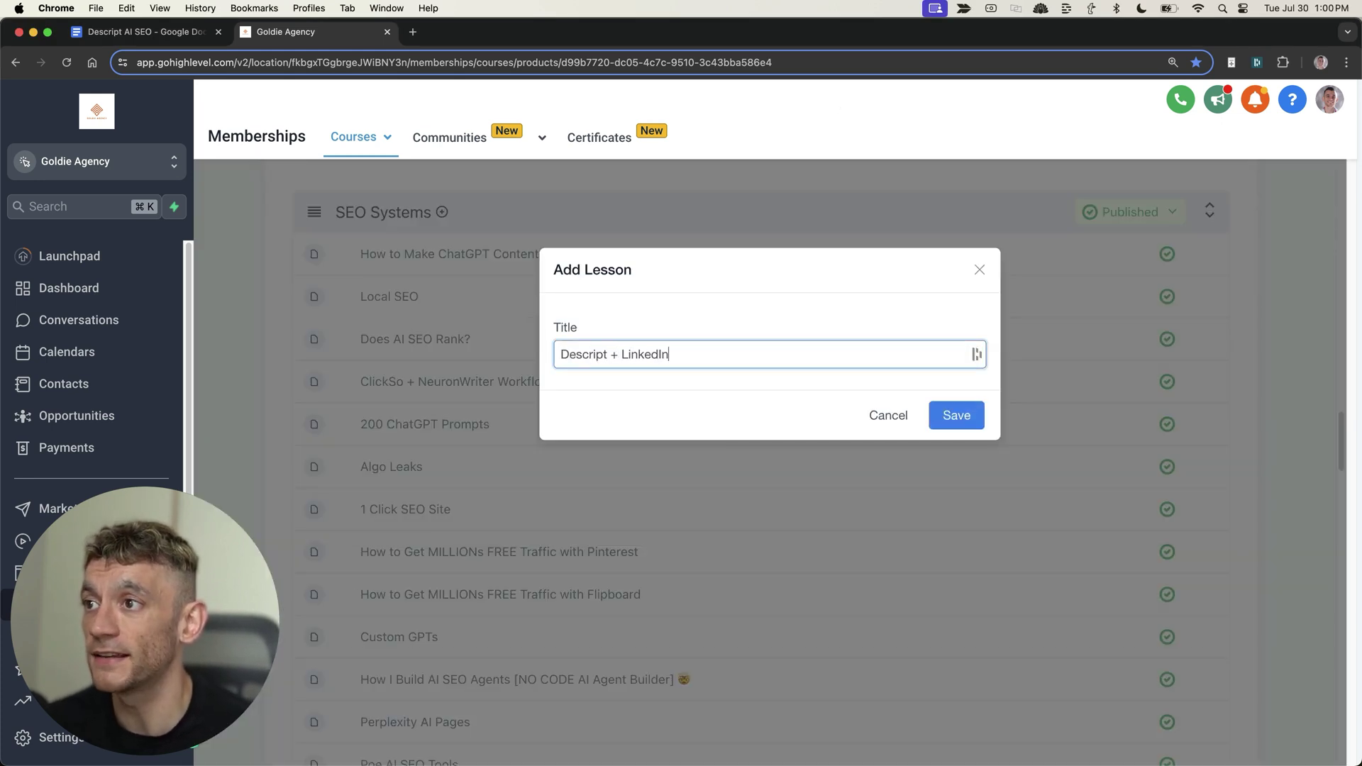
{"action": "type", "text": "AI SEO"}
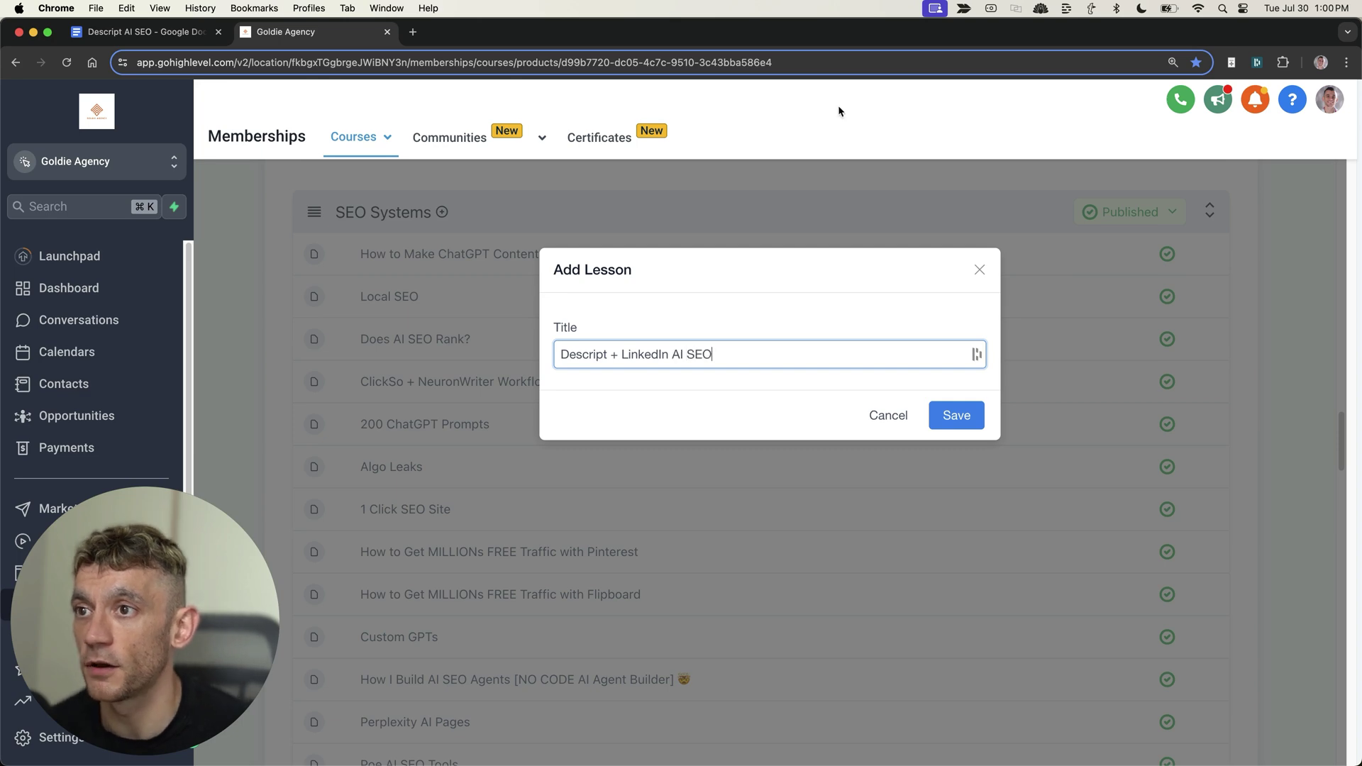
{"action": "left_click", "coordinate": [963, 422]}
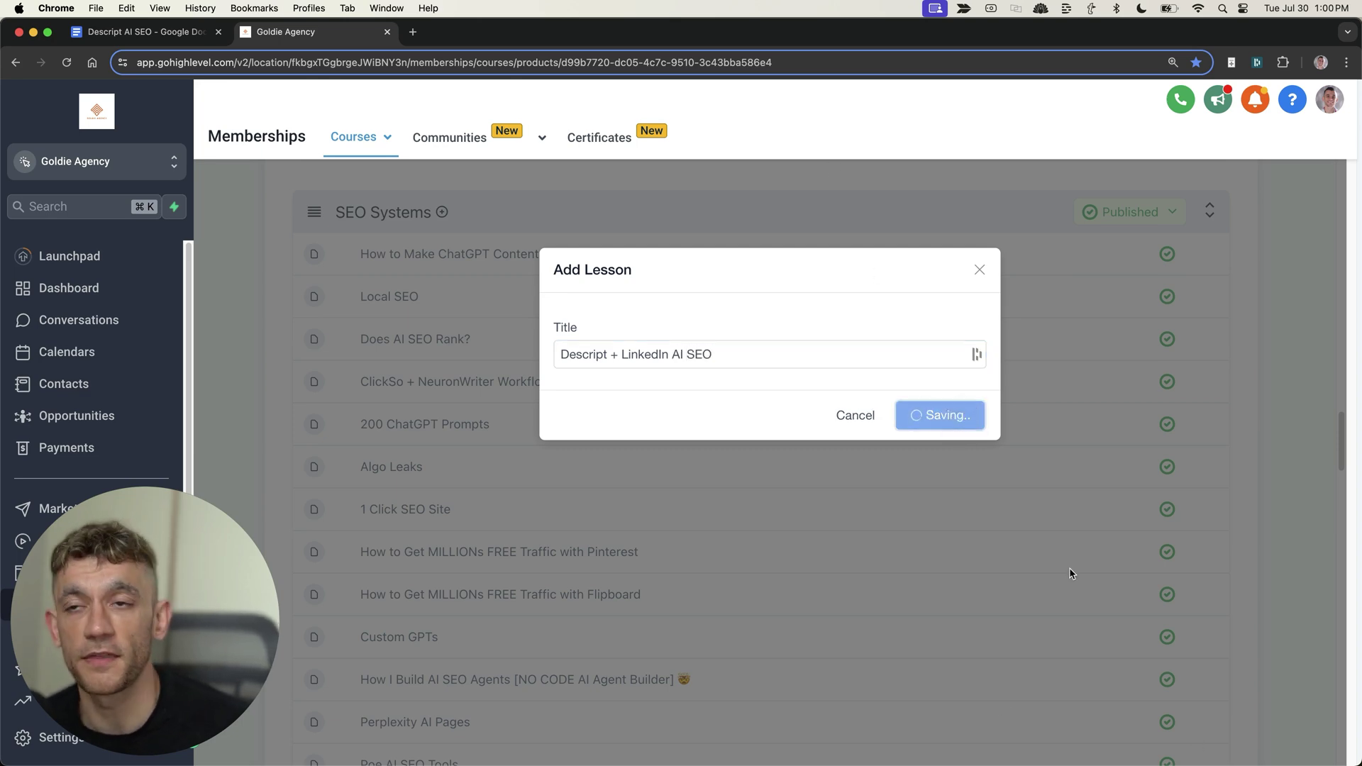
{"action": "scroll", "coordinate": [1002, 523], "scroll_direction": "down", "scroll_amount": 5}
{"action": "scroll", "coordinate": [987, 577], "scroll_direction": "down", "scroll_amount": 4}
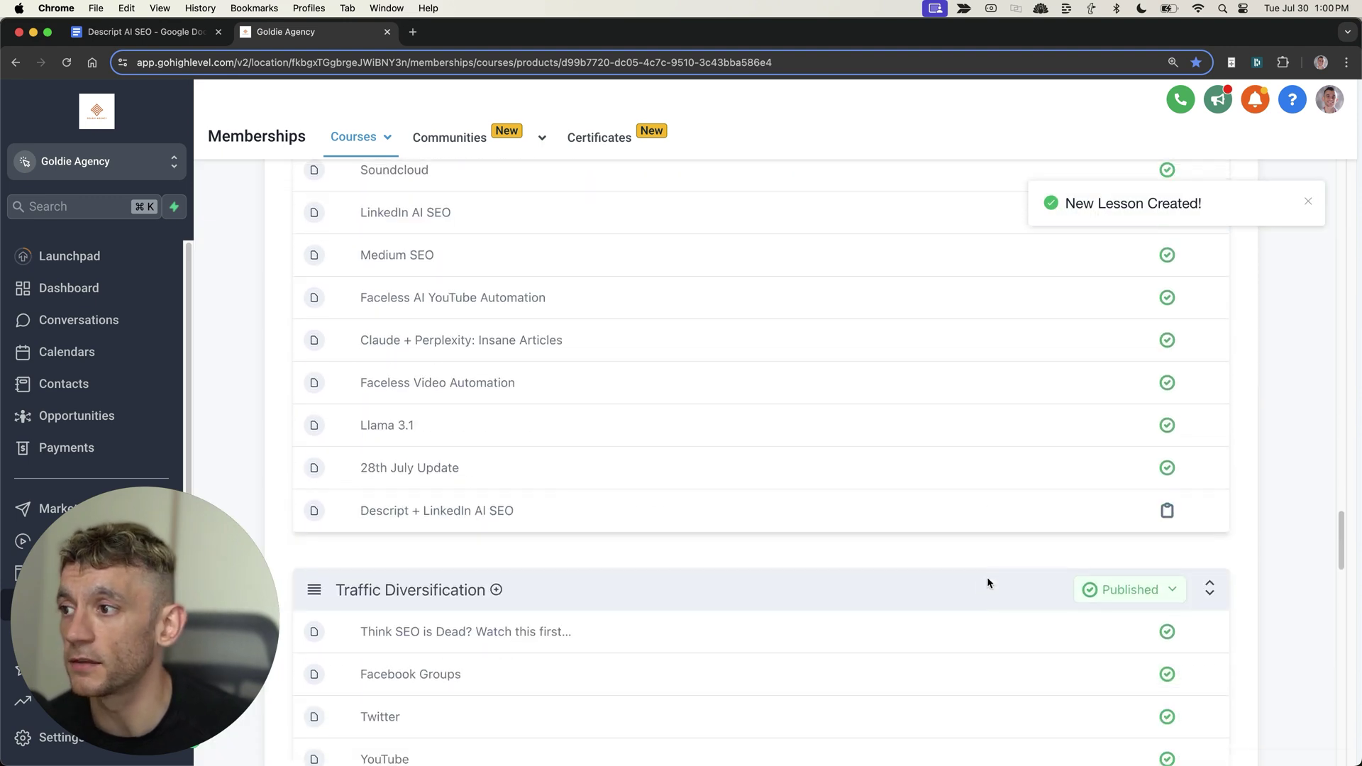
{"action": "left_click", "coordinate": [721, 475]}
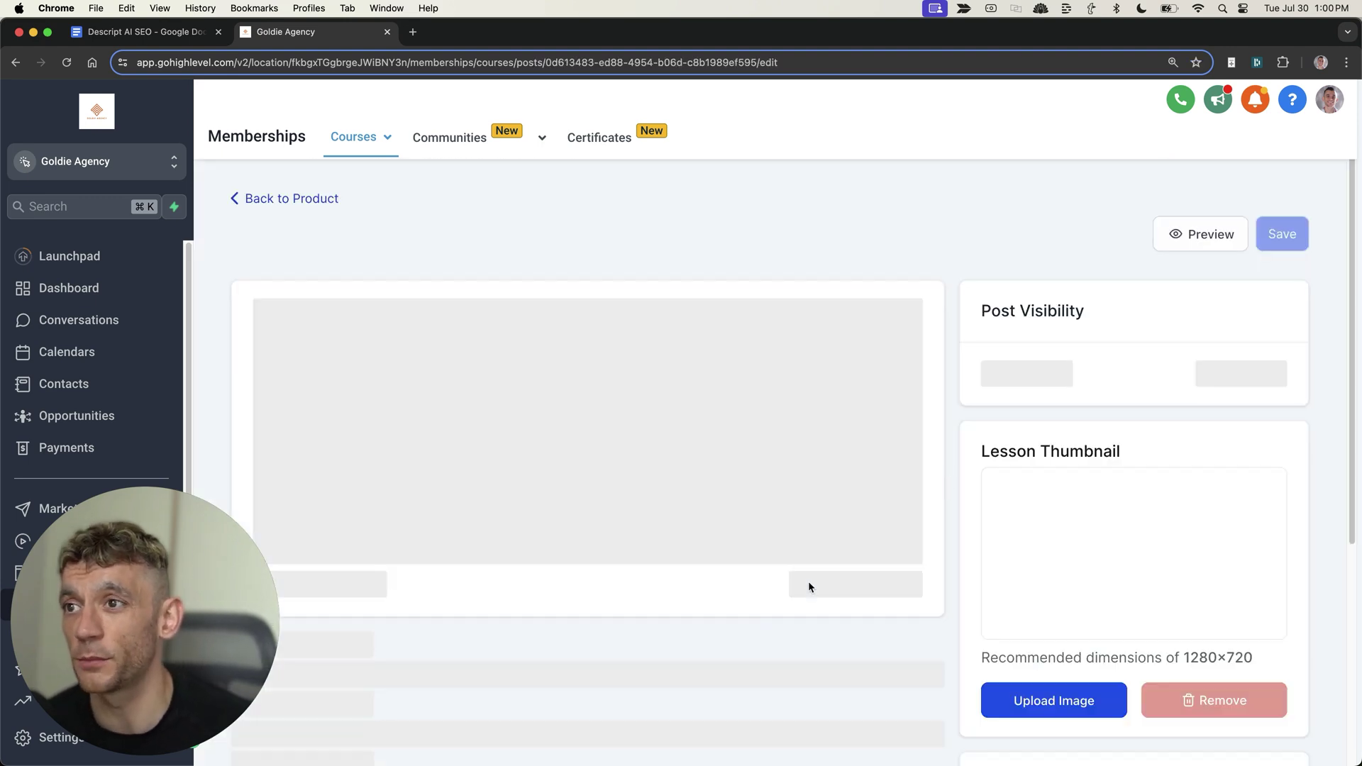
{"action": "scroll", "coordinate": [878, 447], "scroll_direction": "down", "scroll_amount": 5}
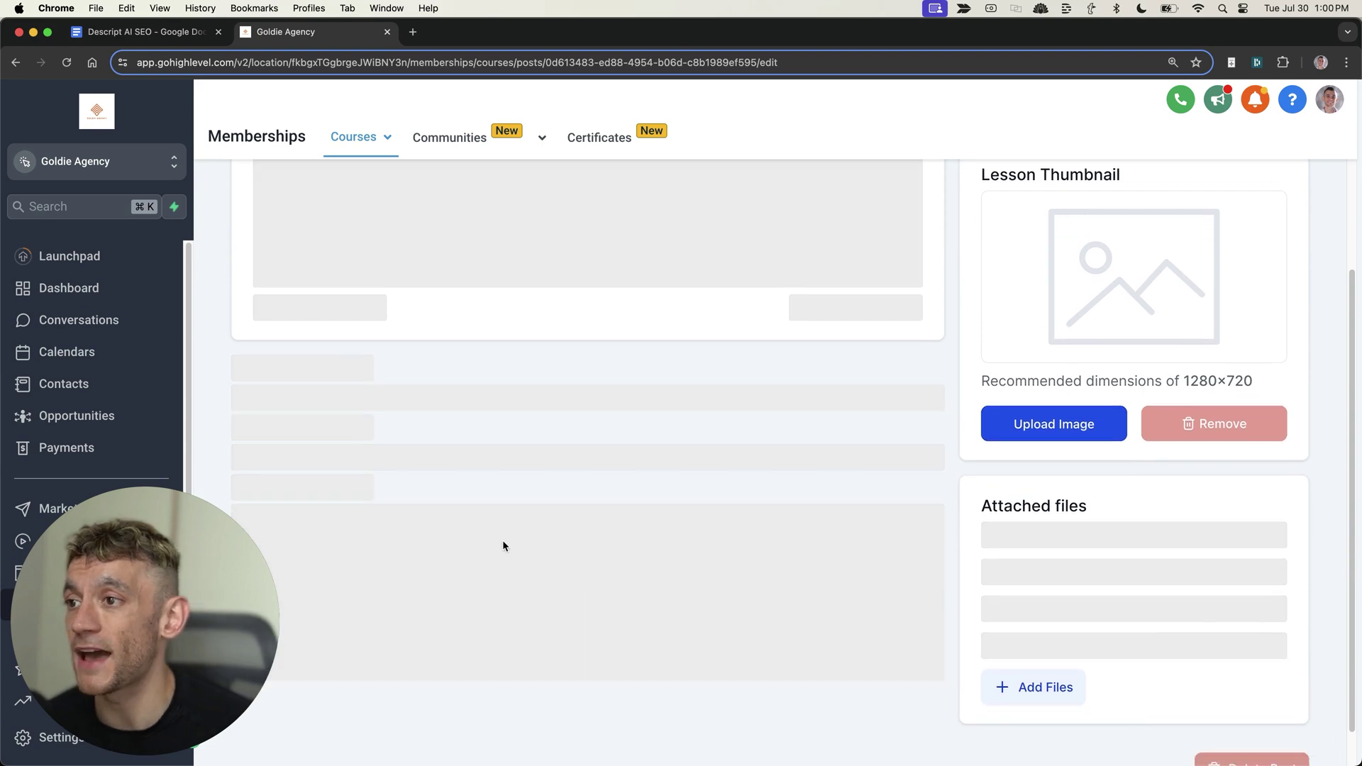
{"action": "scroll", "coordinate": [504, 546], "scroll_direction": "down", "scroll_amount": 1}
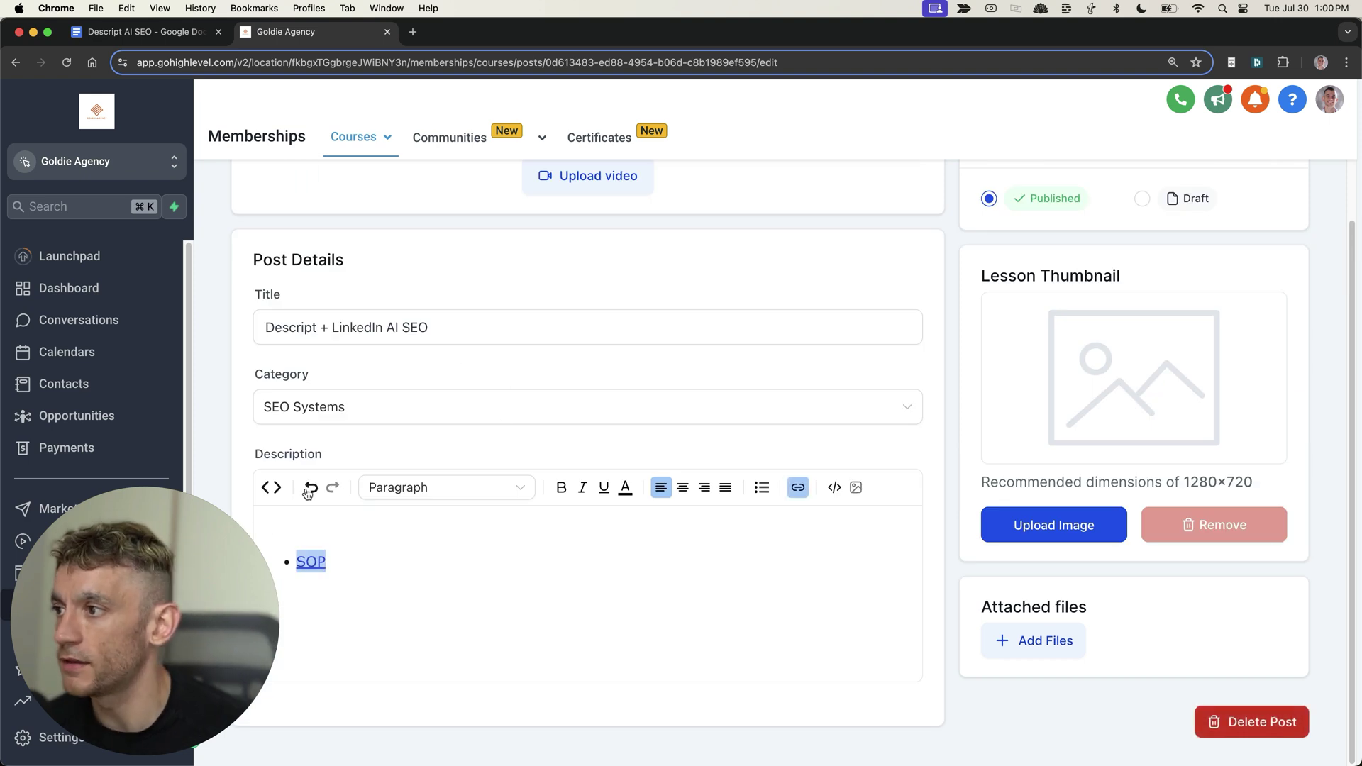
{"action": "scroll", "coordinate": [1277, 386], "scroll_direction": "up", "scroll_amount": 3}
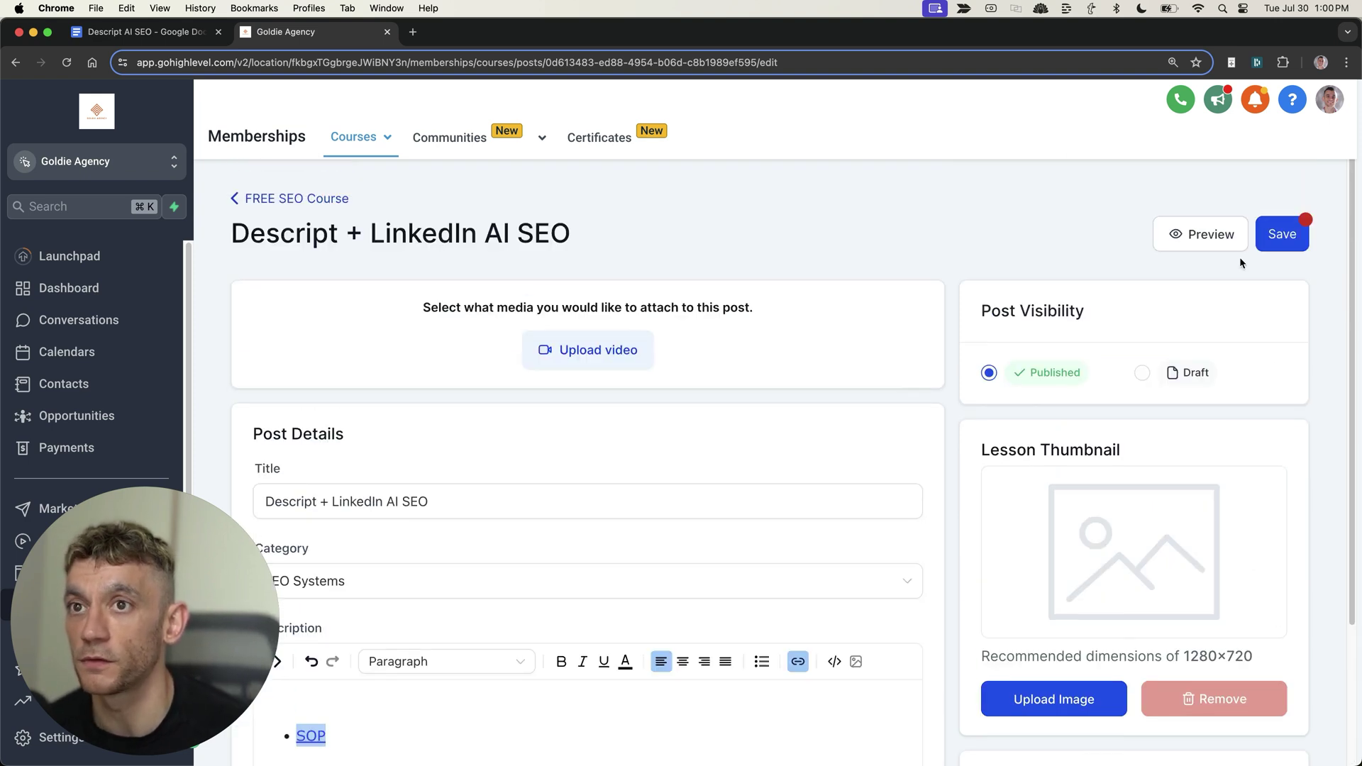
- Save the SOP-linked lesson post, then highlight the GIVEAWAY SOP lines in the SEO doc
{"action": "left_click", "coordinate": [1282, 235]}
{"action": "left_click", "coordinate": [1195, 63]}
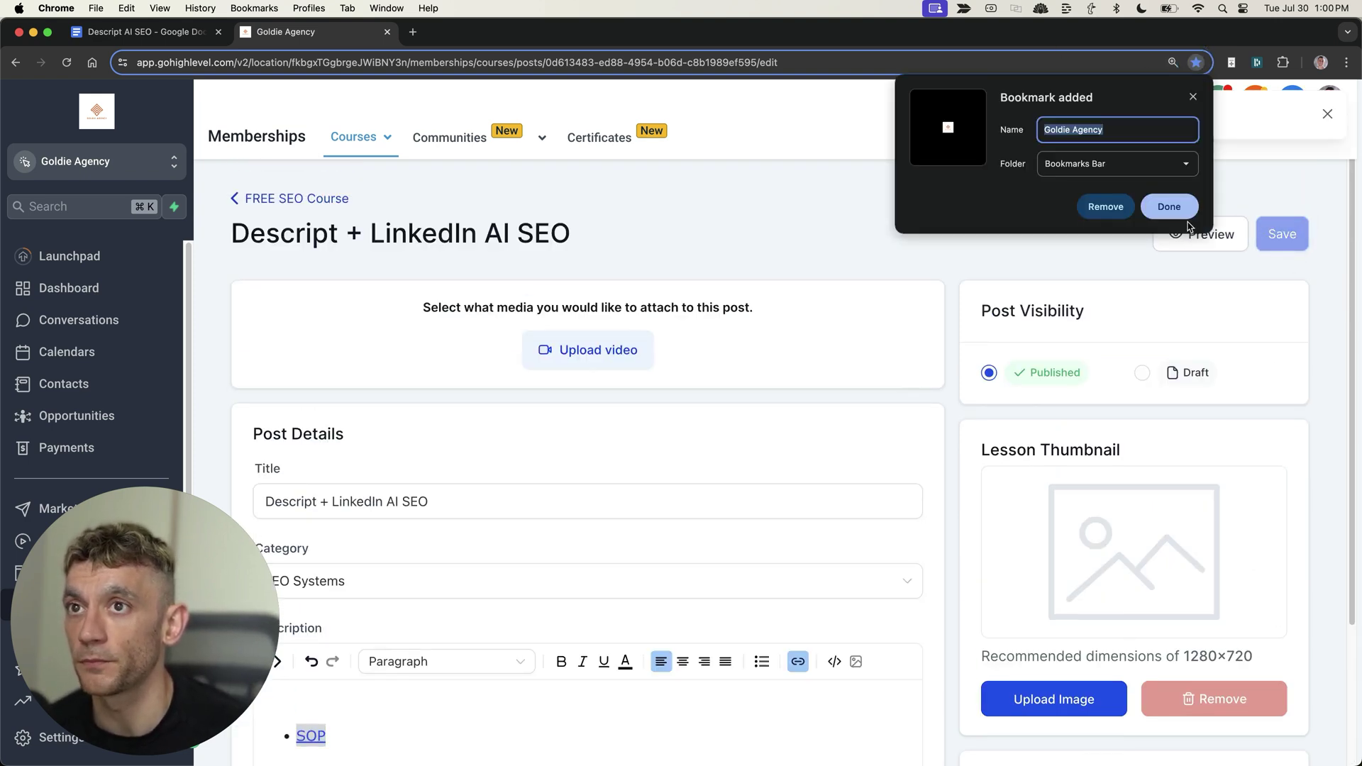
{"action": "left_click", "coordinate": [143, 32]}
{"action": "mouse_move", "coordinate": [219, 223]}
{"action": "left_mouse_down"}
{"action": "mouse_move", "coordinate": [320, 295]}
{"action": "mouse_move", "coordinate": [304, 310]}
{"action": "left_mouse_up"}
{"action": "scroll", "coordinate": [305, 311], "scroll_direction": "up", "scroll_amount": 20}
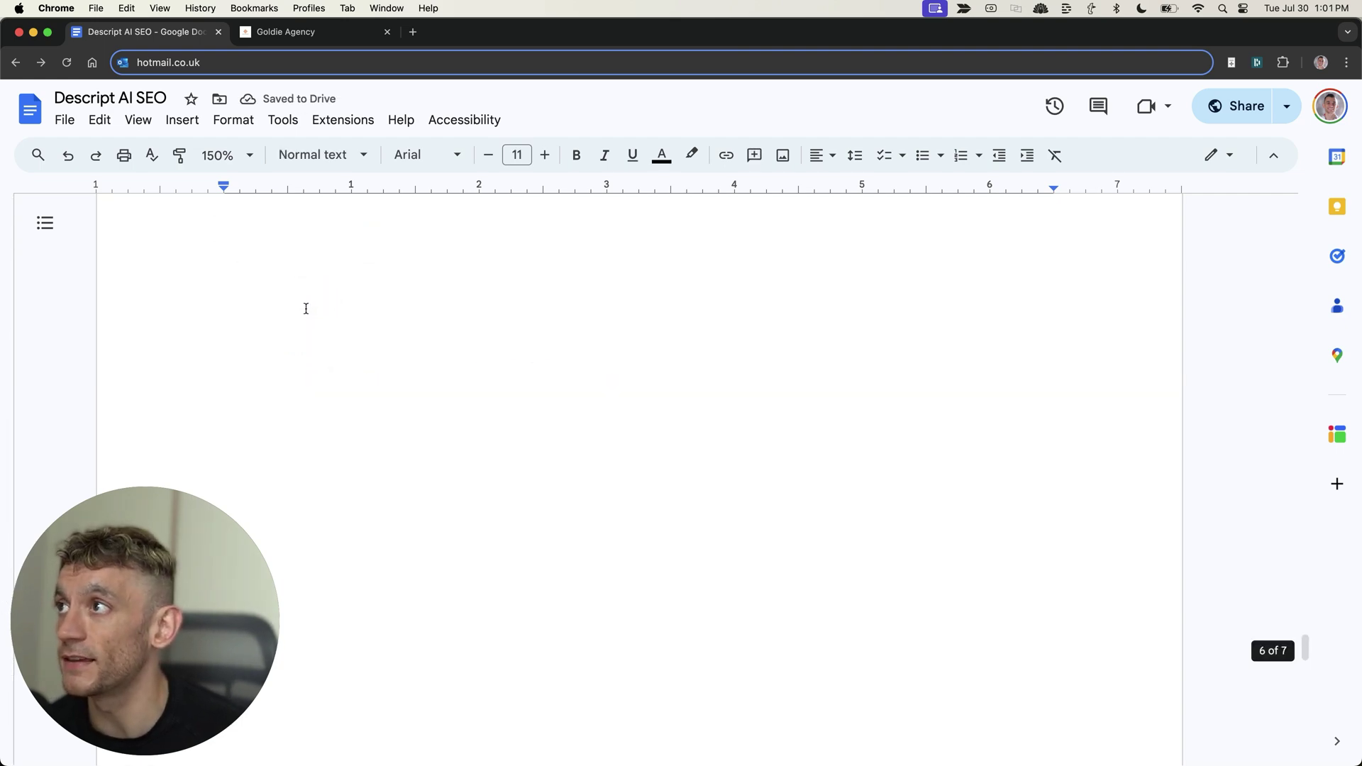
- Leave the Descript AI SEO doc for the julianGoldie.com free SEO strategy-session page
{"action": "left_click", "coordinate": [323, 328]}
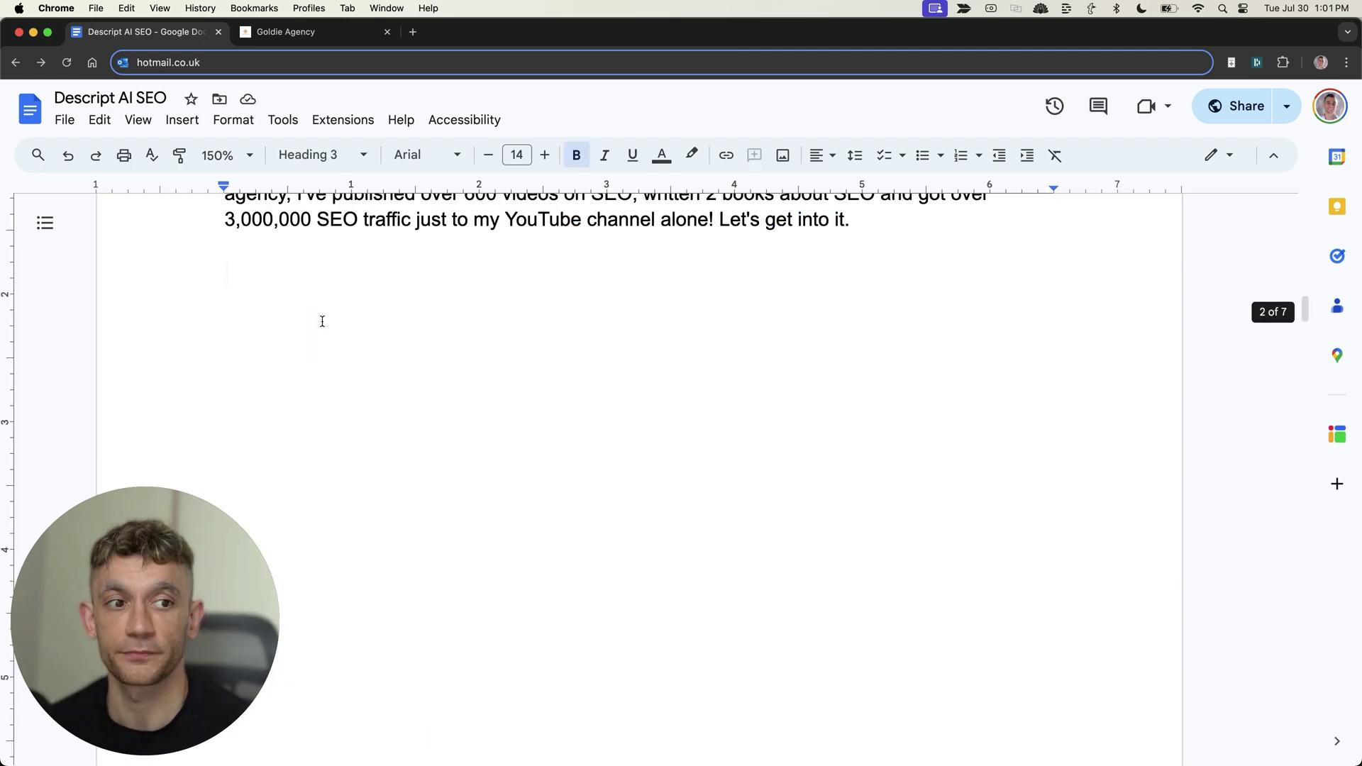
{"action": "key", "text": "ctrl+Tab"}
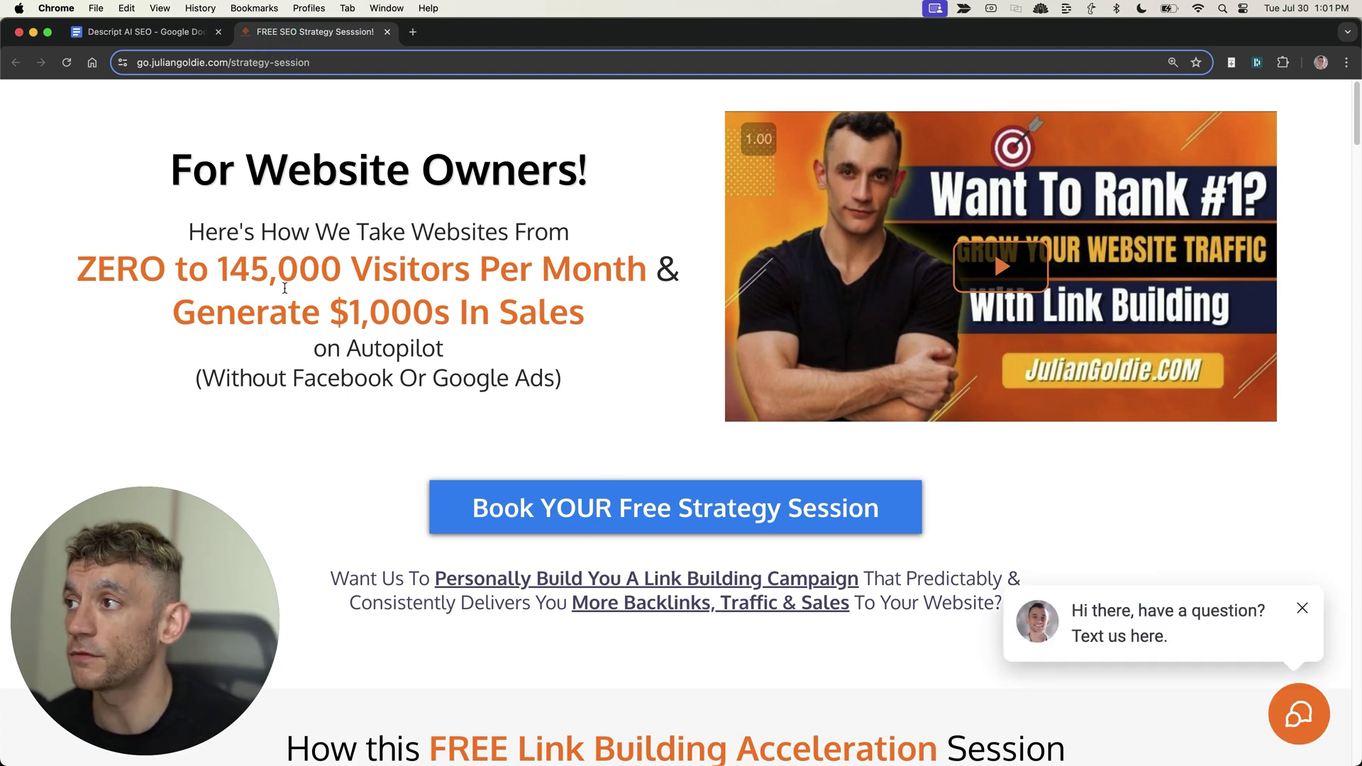
{"action": "scroll", "coordinate": [198, 243], "scroll_direction": "down", "scroll_amount": 5}
{"action": "scroll", "coordinate": [70, 253], "scroll_direction": "down", "scroll_amount": 1}
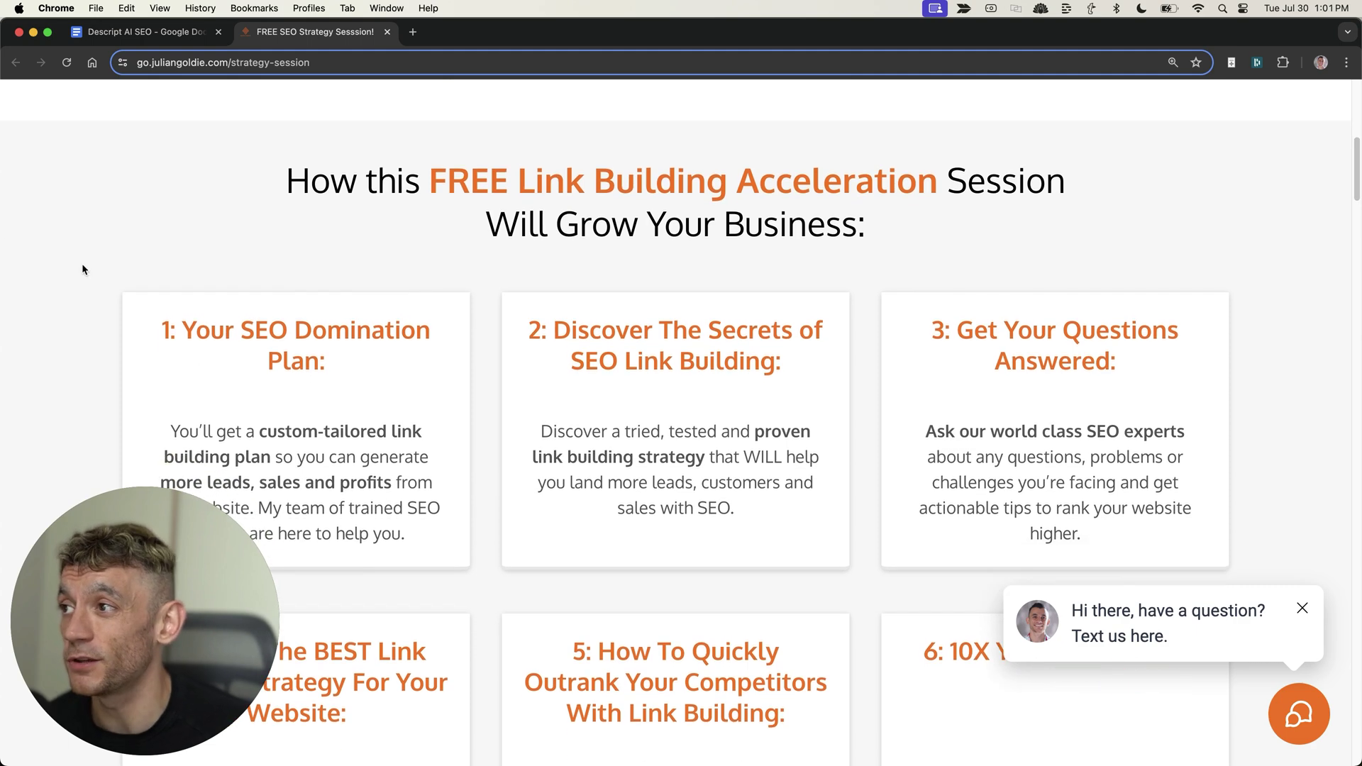
{"action": "mouse_move", "coordinate": [162, 330]}
{"action": "left_mouse_down"}
{"action": "mouse_move", "coordinate": [379, 343]}
{"action": "mouse_move", "coordinate": [413, 377]}
{"action": "left_mouse_up"}
{"action": "left_click", "coordinate": [415, 377]}
{"action": "left_click_drag", "start_coordinate": [521, 326], "coordinate": [858, 389]}
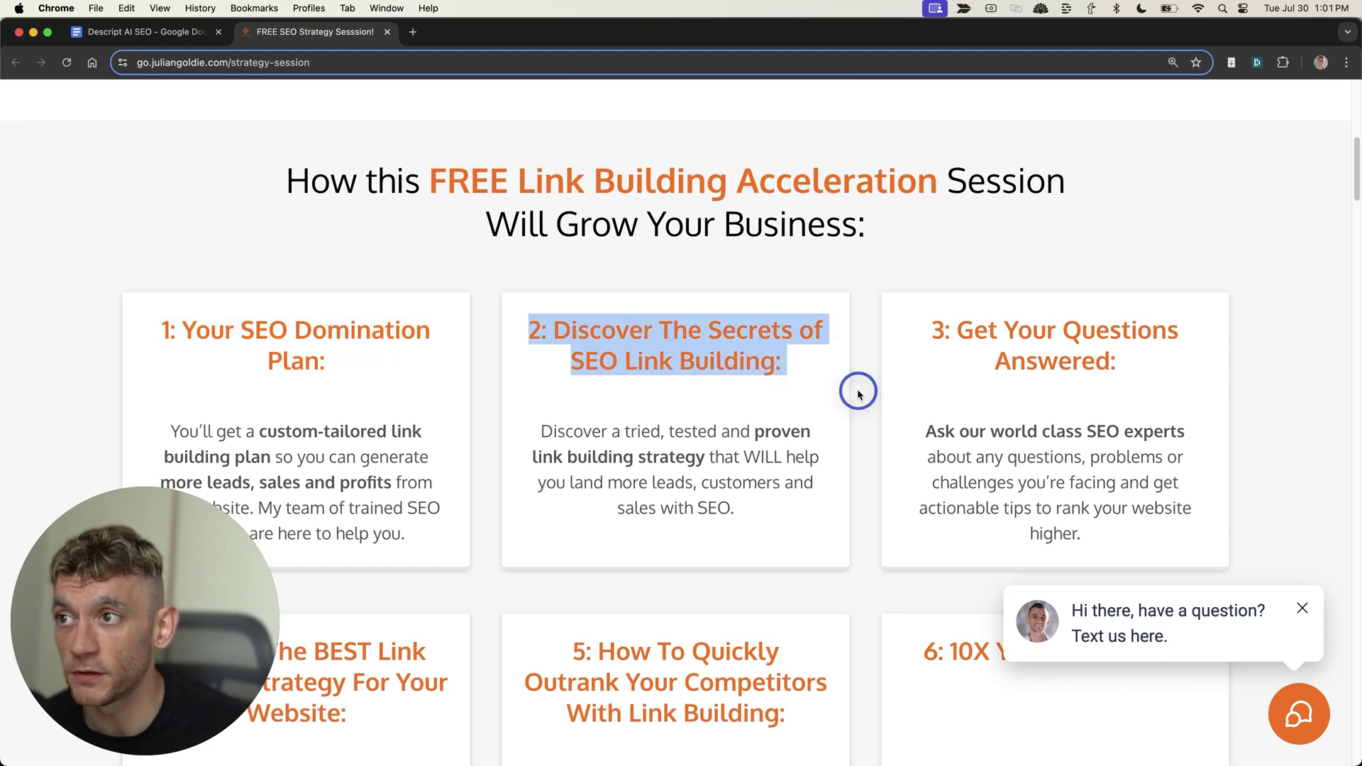
{"action": "left_click", "coordinate": [858, 389]}
{"action": "left_click_drag", "start_coordinate": [920, 328], "coordinate": [1113, 383]}
{"action": "scroll", "coordinate": [1102, 382], "scroll_direction": "down", "scroll_amount": 5}
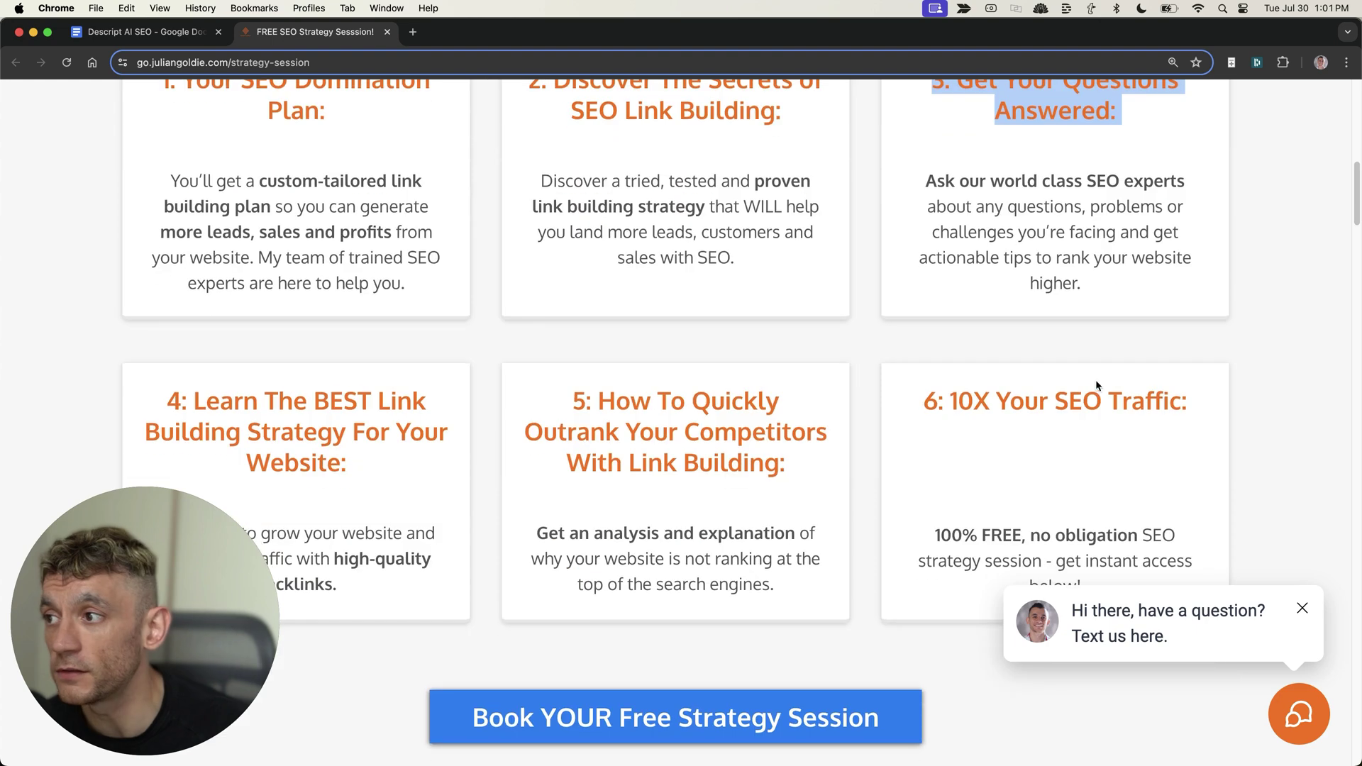
{"action": "left_click_drag", "start_coordinate": [166, 357], "coordinate": [333, 431]}
{"action": "left_click", "coordinate": [593, 341]}
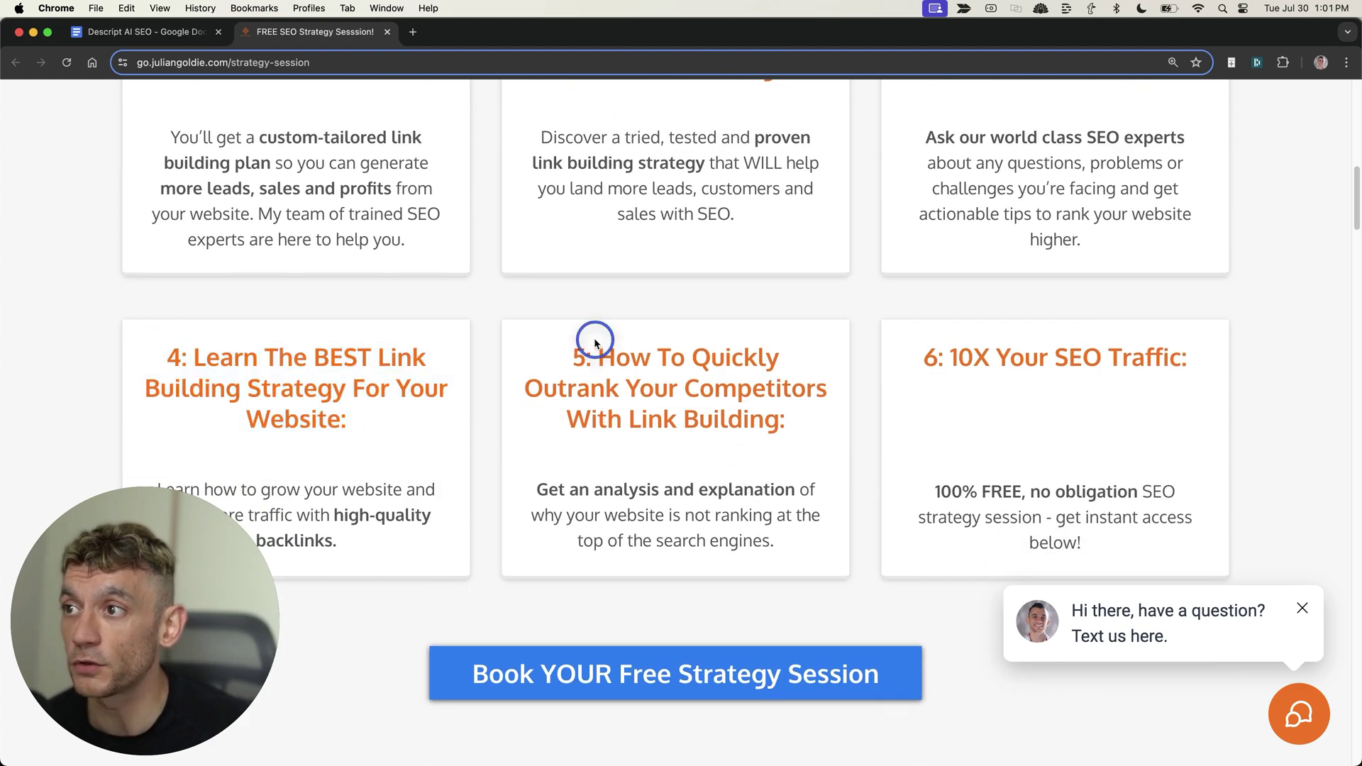
{"action": "left_click_drag", "start_coordinate": [563, 338], "coordinate": [841, 446]}
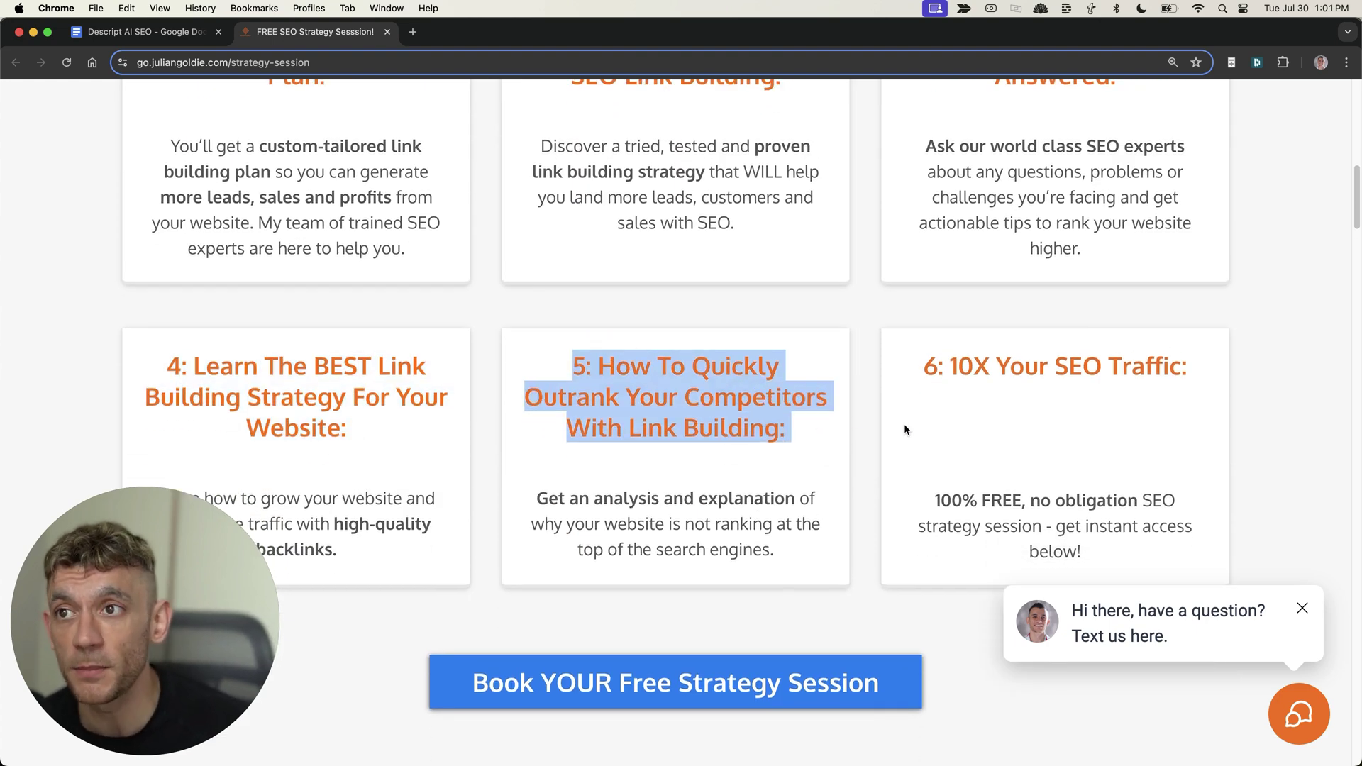
{"action": "scroll", "coordinate": [904, 424], "scroll_direction": "up", "scroll_amount": 1}
{"action": "left_click_drag", "start_coordinate": [926, 416], "coordinate": [1191, 434]}
{"action": "scroll", "coordinate": [1192, 433], "scroll_direction": "up", "scroll_amount": 3}
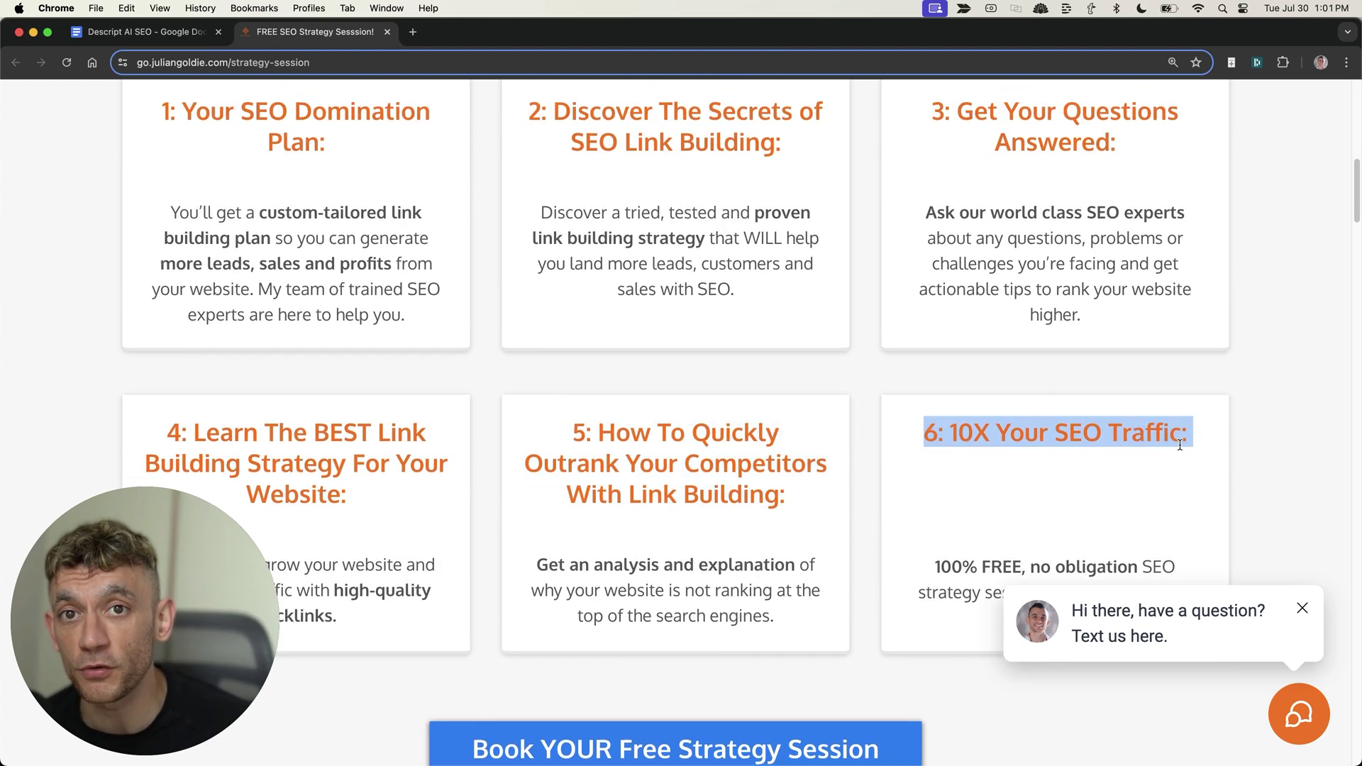
{"action": "scroll", "coordinate": [958, 396], "scroll_direction": "up", "scroll_amount": 2}
{"action": "scroll", "coordinate": [906, 396], "scroll_direction": "up", "scroll_amount": 2}
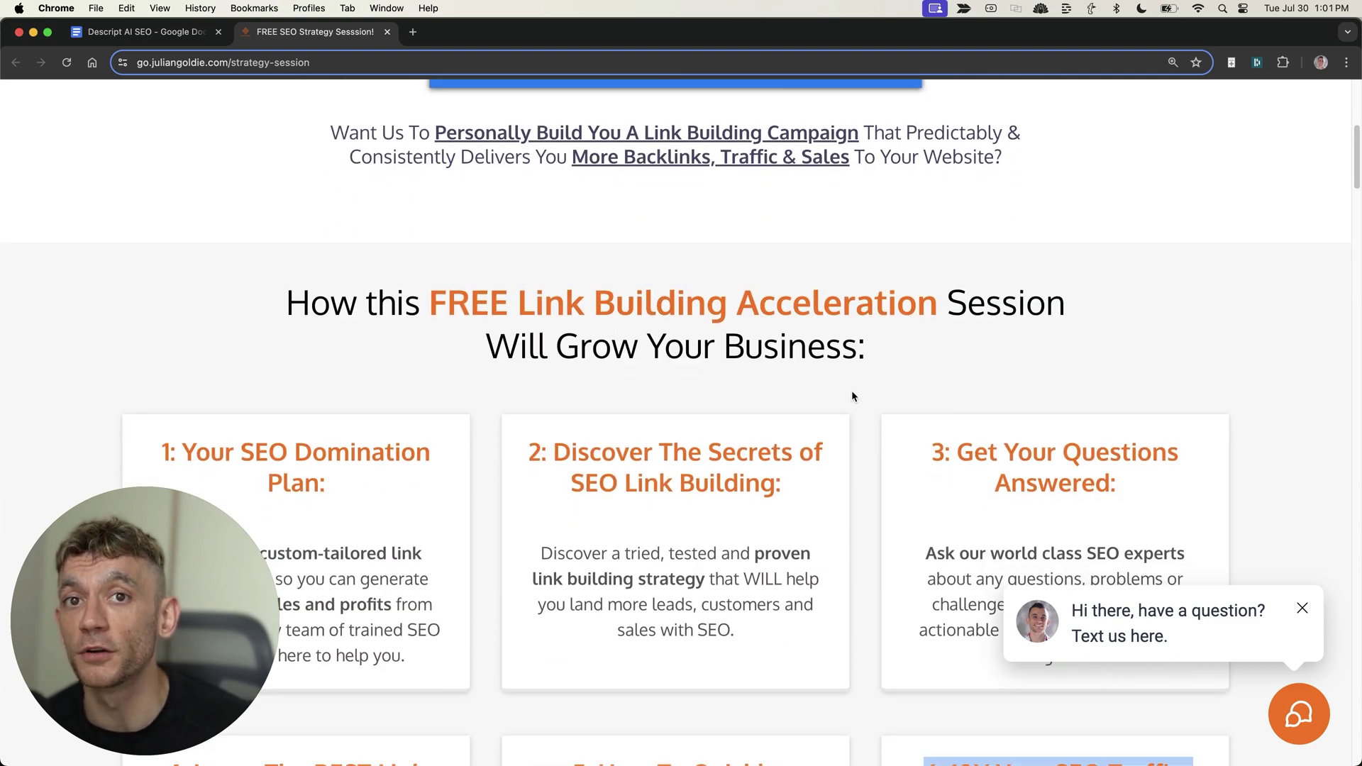
{"action": "left_click", "coordinate": [846, 366]}
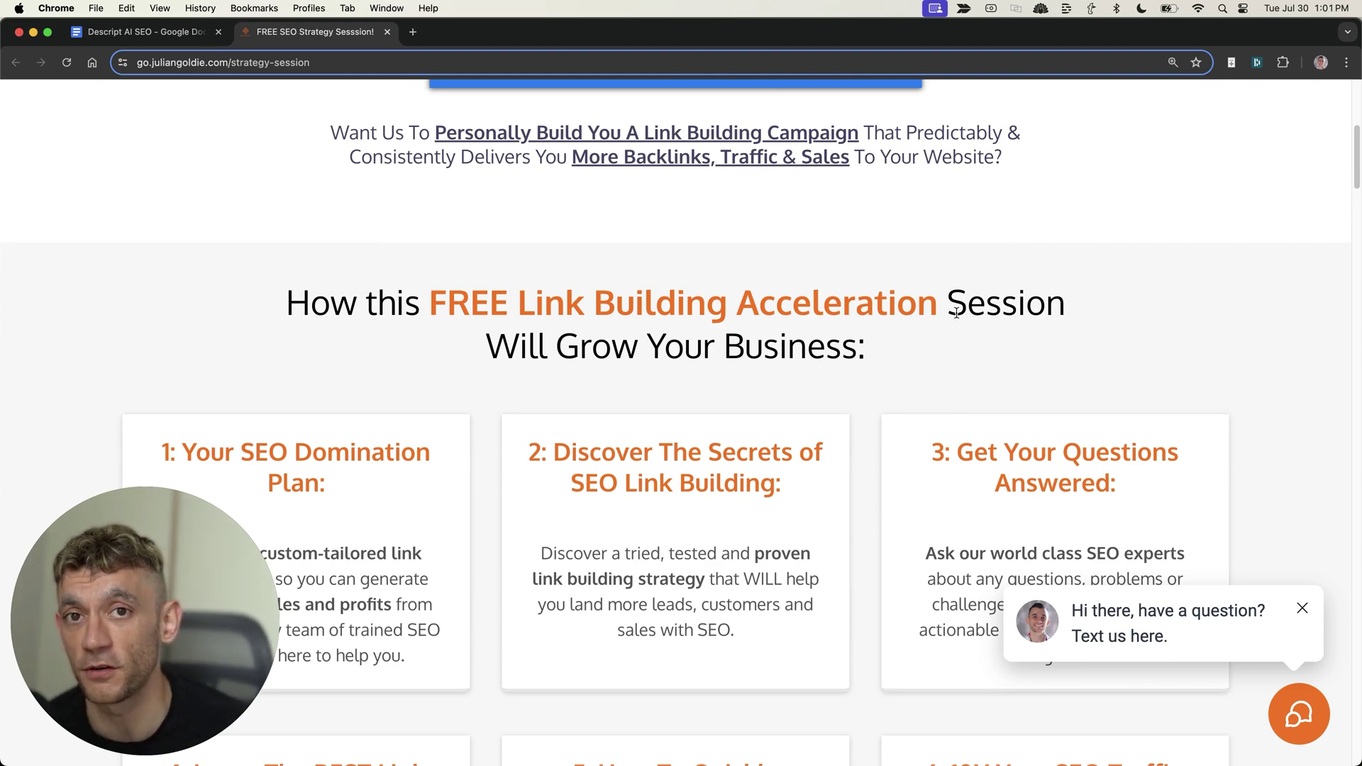
{"action": "scroll", "coordinate": [895, 317], "scroll_direction": "up", "scroll_amount": 1}
{"action": "scroll", "coordinate": [895, 316], "scroll_direction": "up", "scroll_amount": 4}
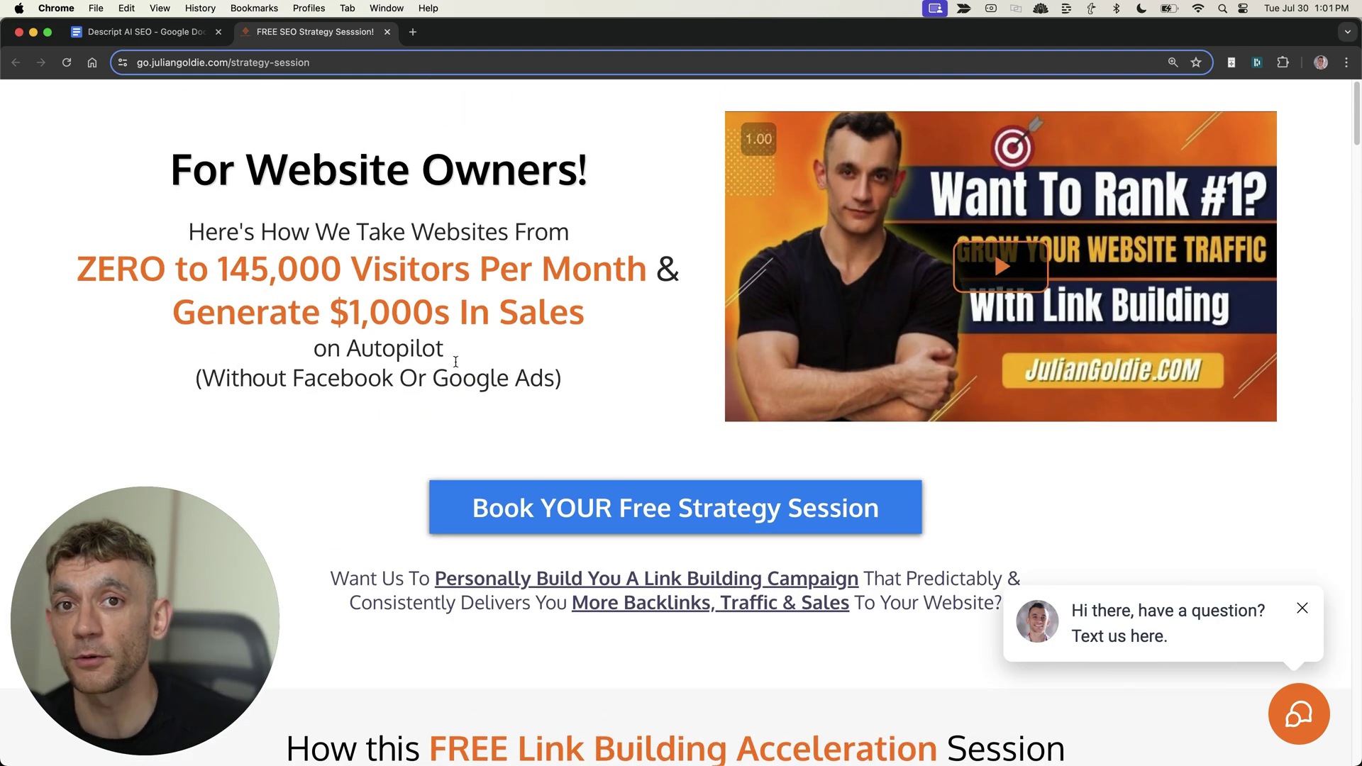